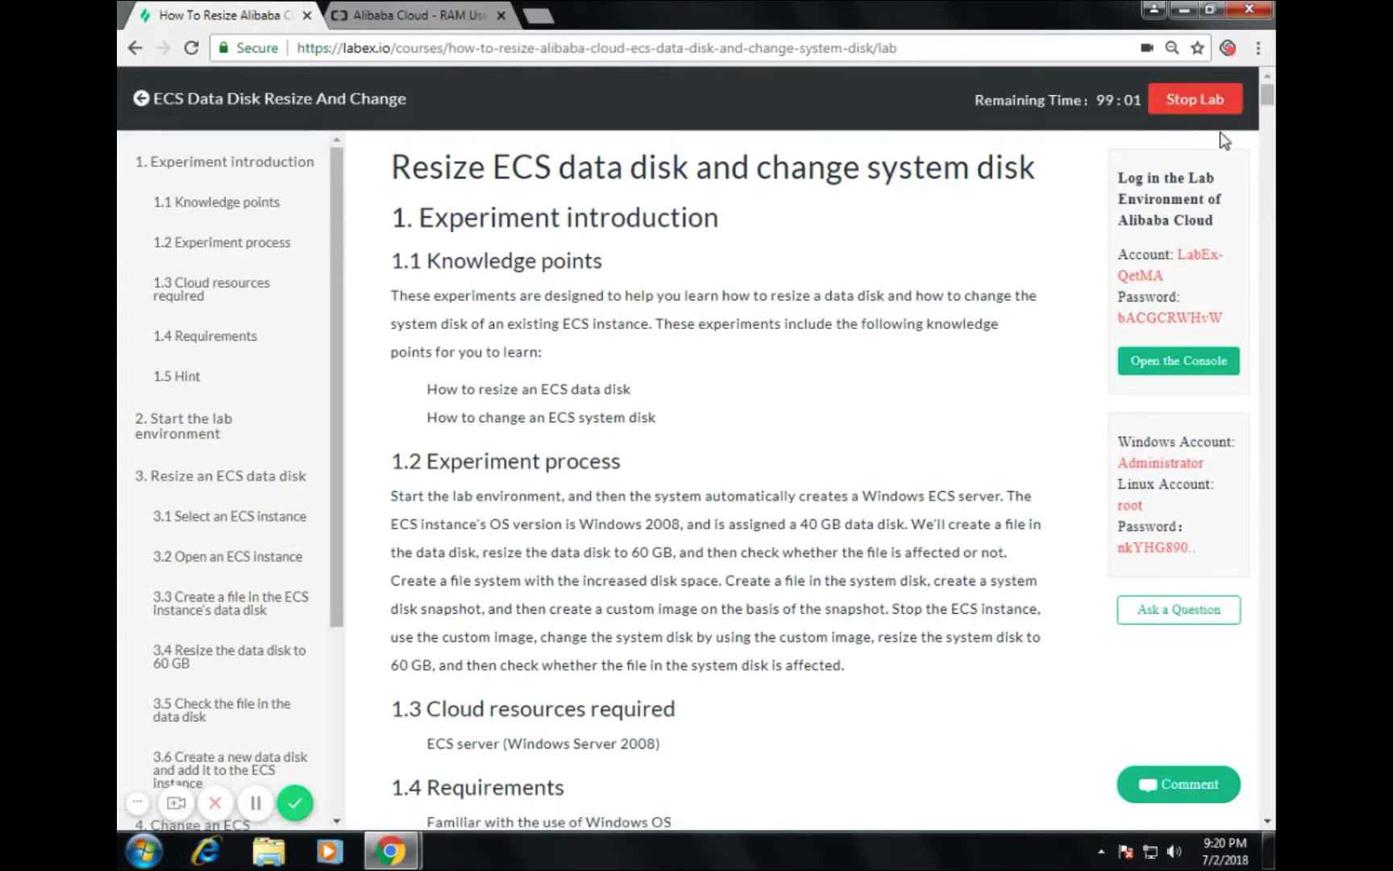
# Step: Copy the lab account name and open the Alibaba Cloud sign-in page
pyautogui.doubleClick(941, 495)
pyautogui.click(942, 419)
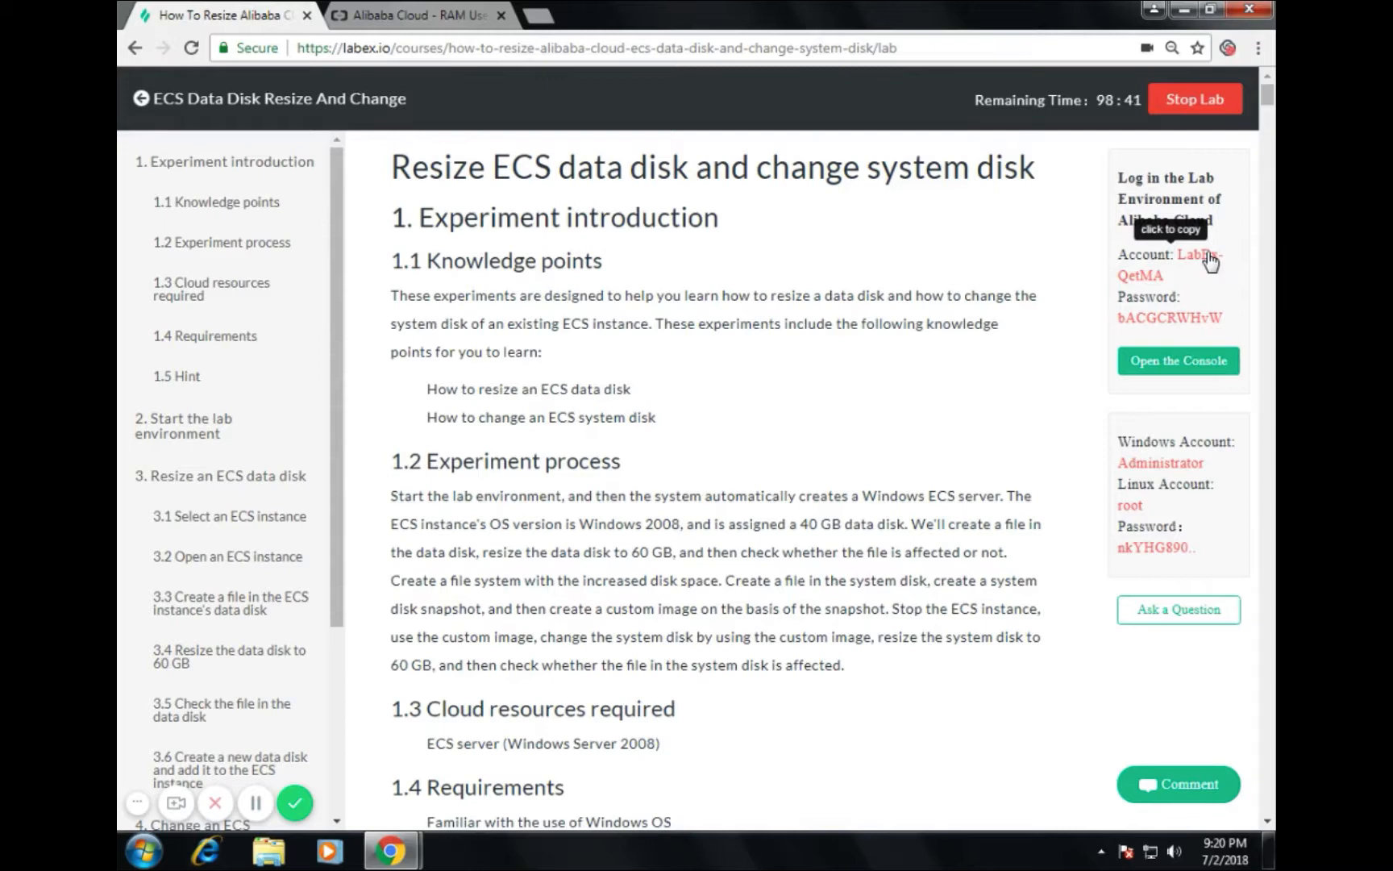
pyautogui.click(1209, 260)
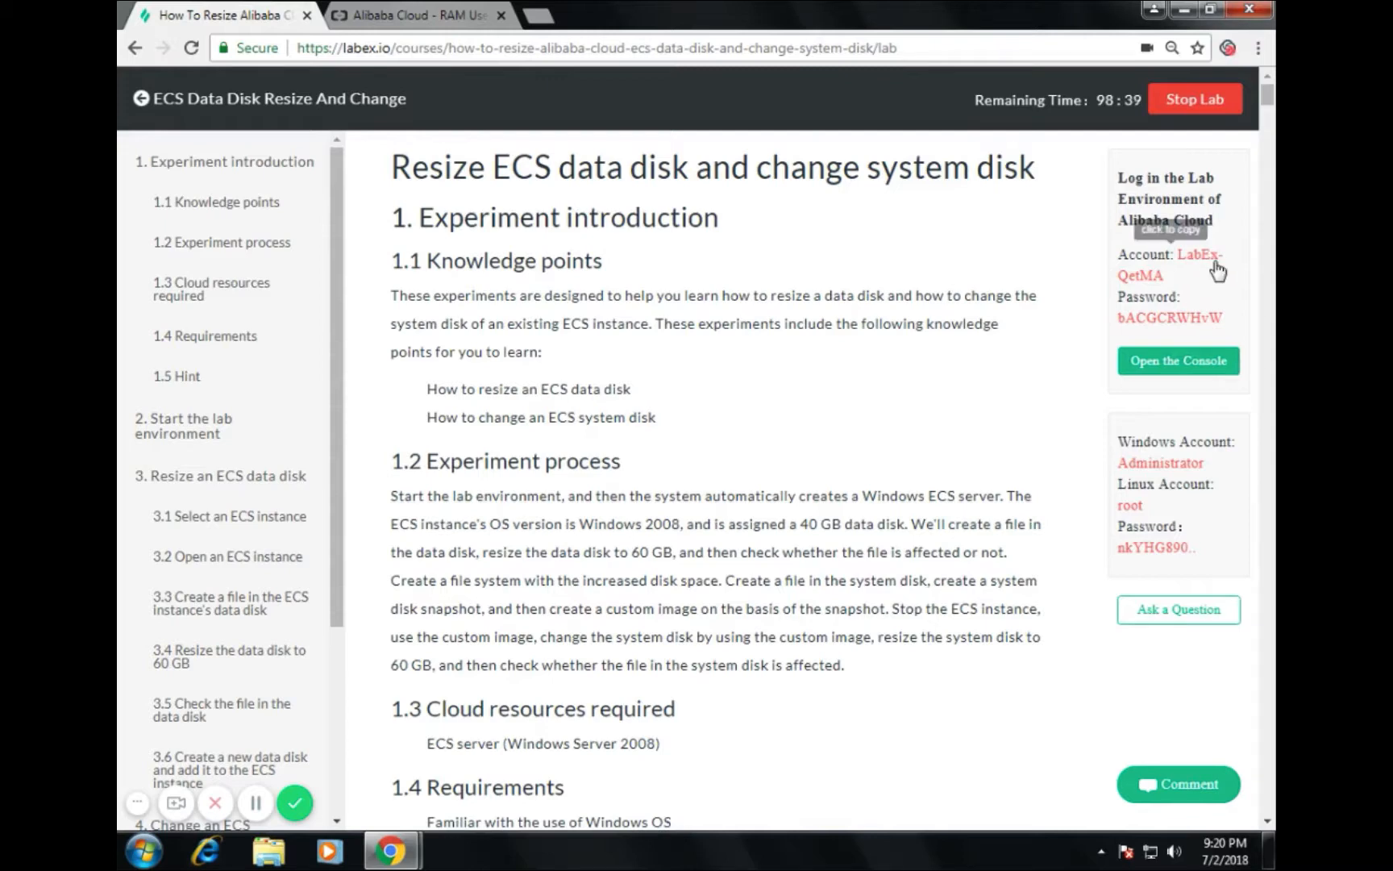
pyautogui.click(1189, 363)
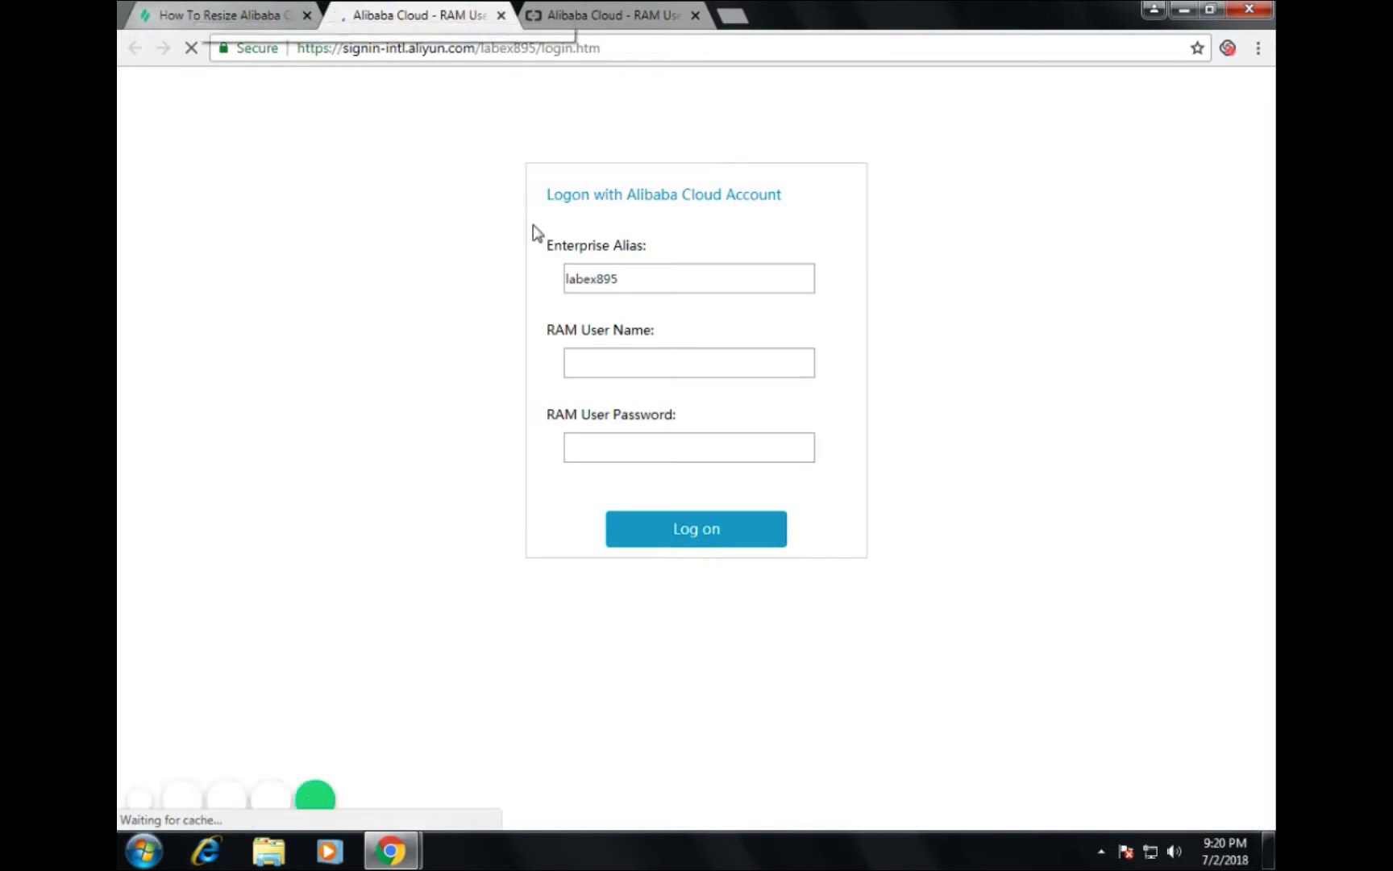
# Step: Paste the copied lab account name into the RAM user name field
pyautogui.click(631, 367)
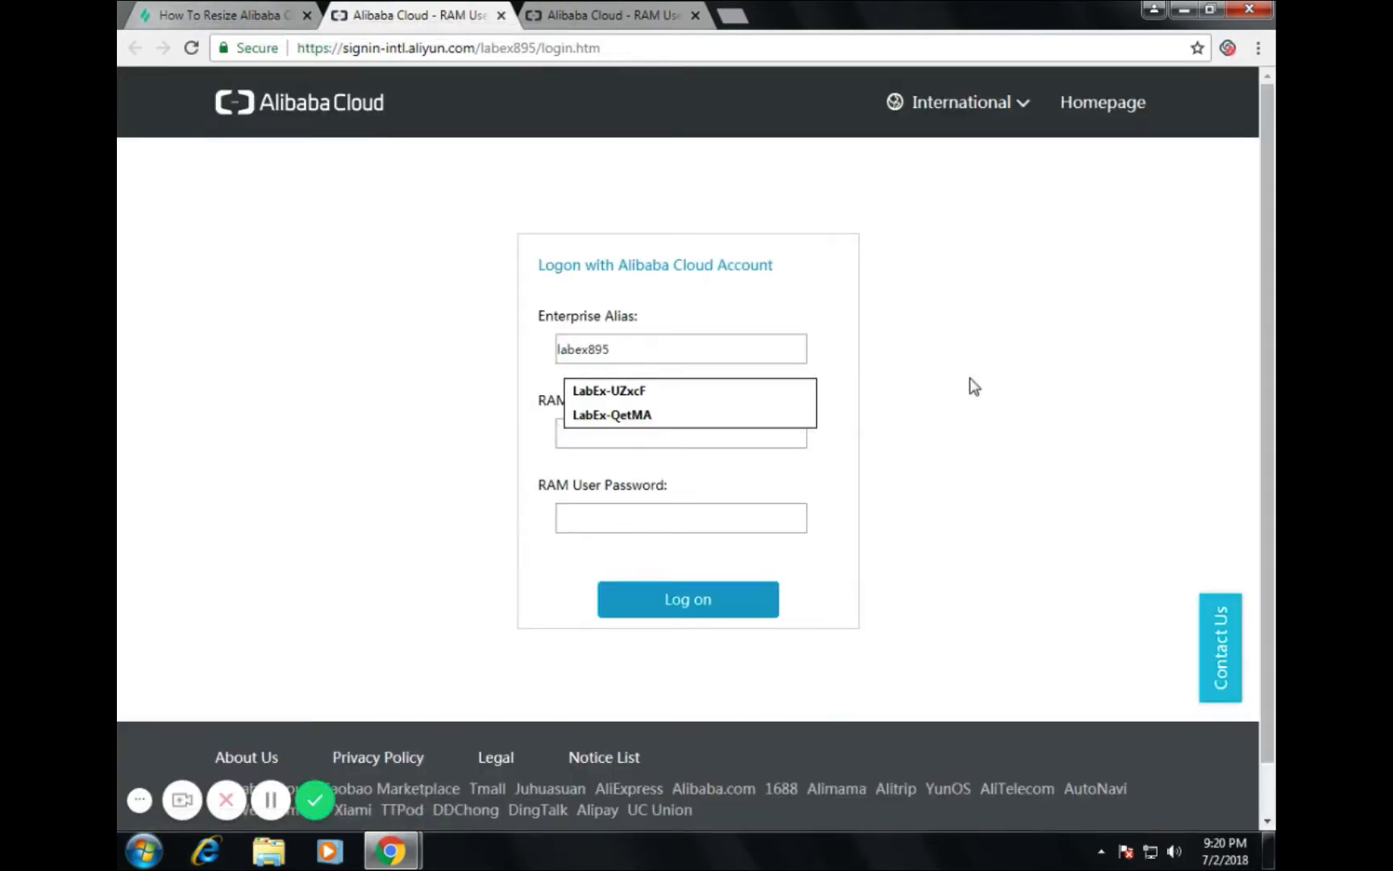
pyautogui.click(191, 18)
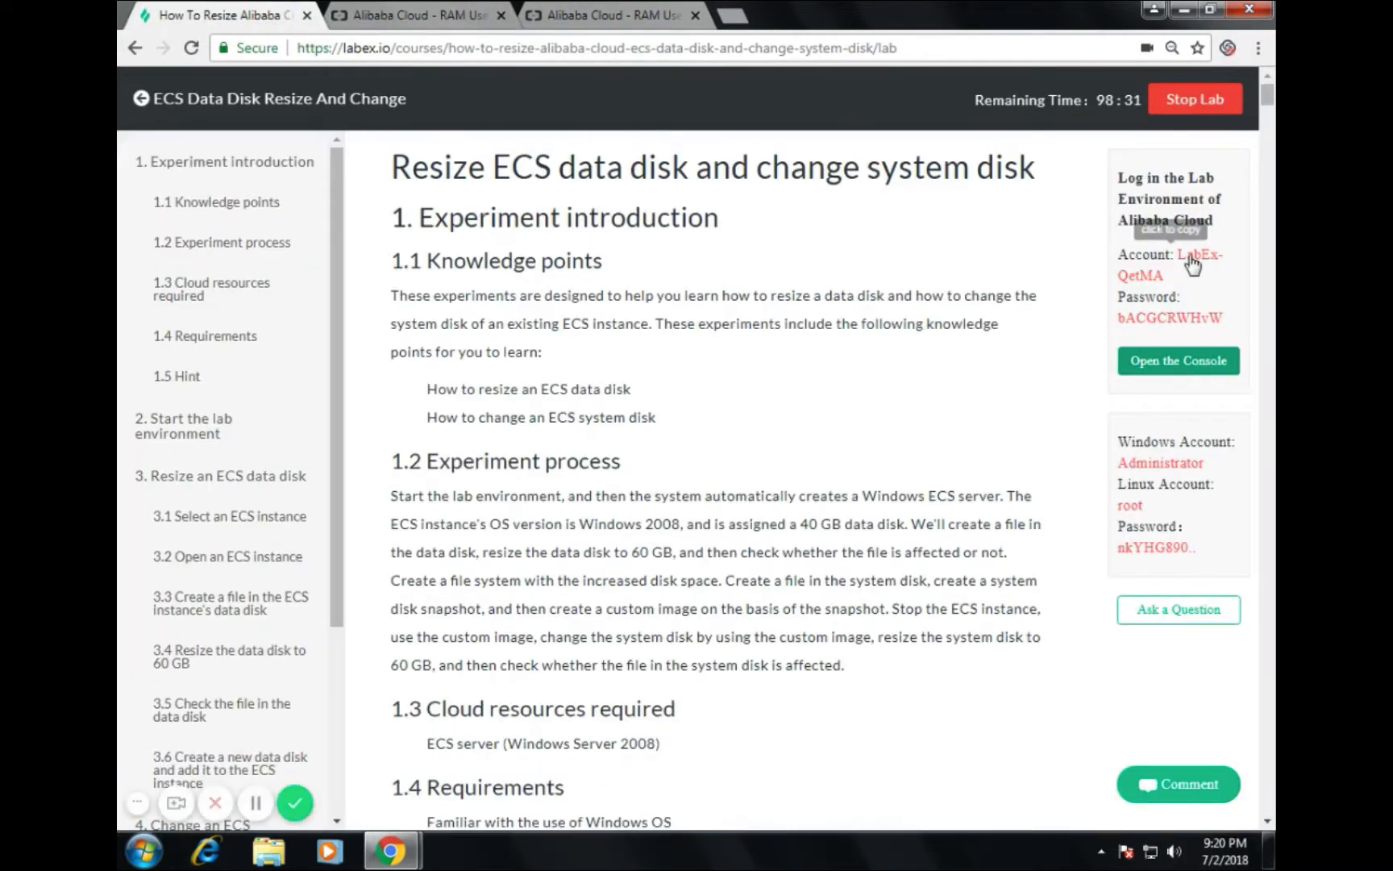
pyautogui.click(1192, 257)
pyautogui.click(463, 14)
pyautogui.click(600, 432)
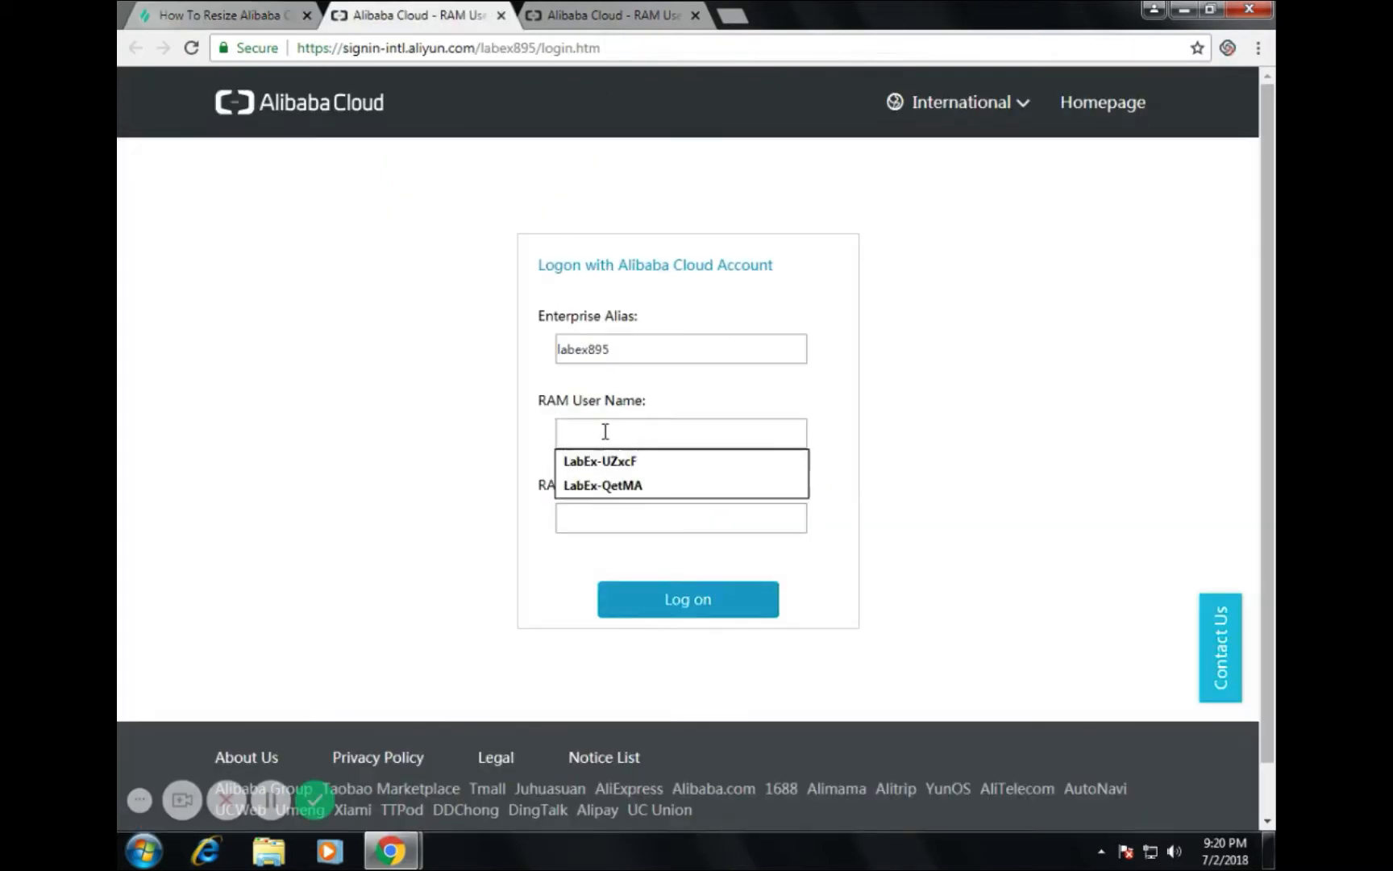
pyautogui.rightClick(603, 433)
pyautogui.click(585, 436)
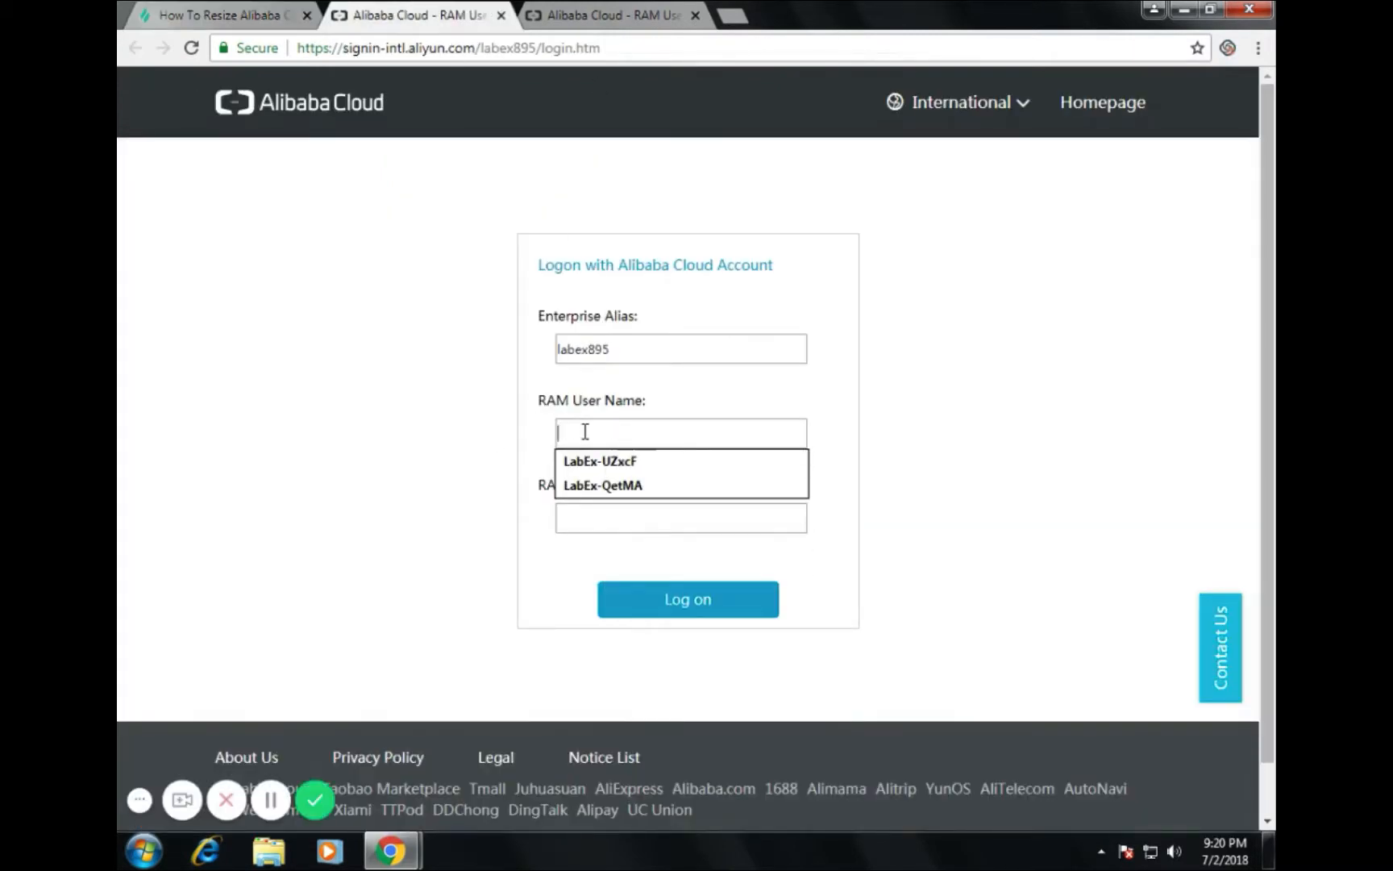
pyautogui.hotkey('ctrl', 'v')
# Step: Paste the lab account password into the RAM password field and log on
pyautogui.click(211, 14)
pyautogui.click(1170, 317)
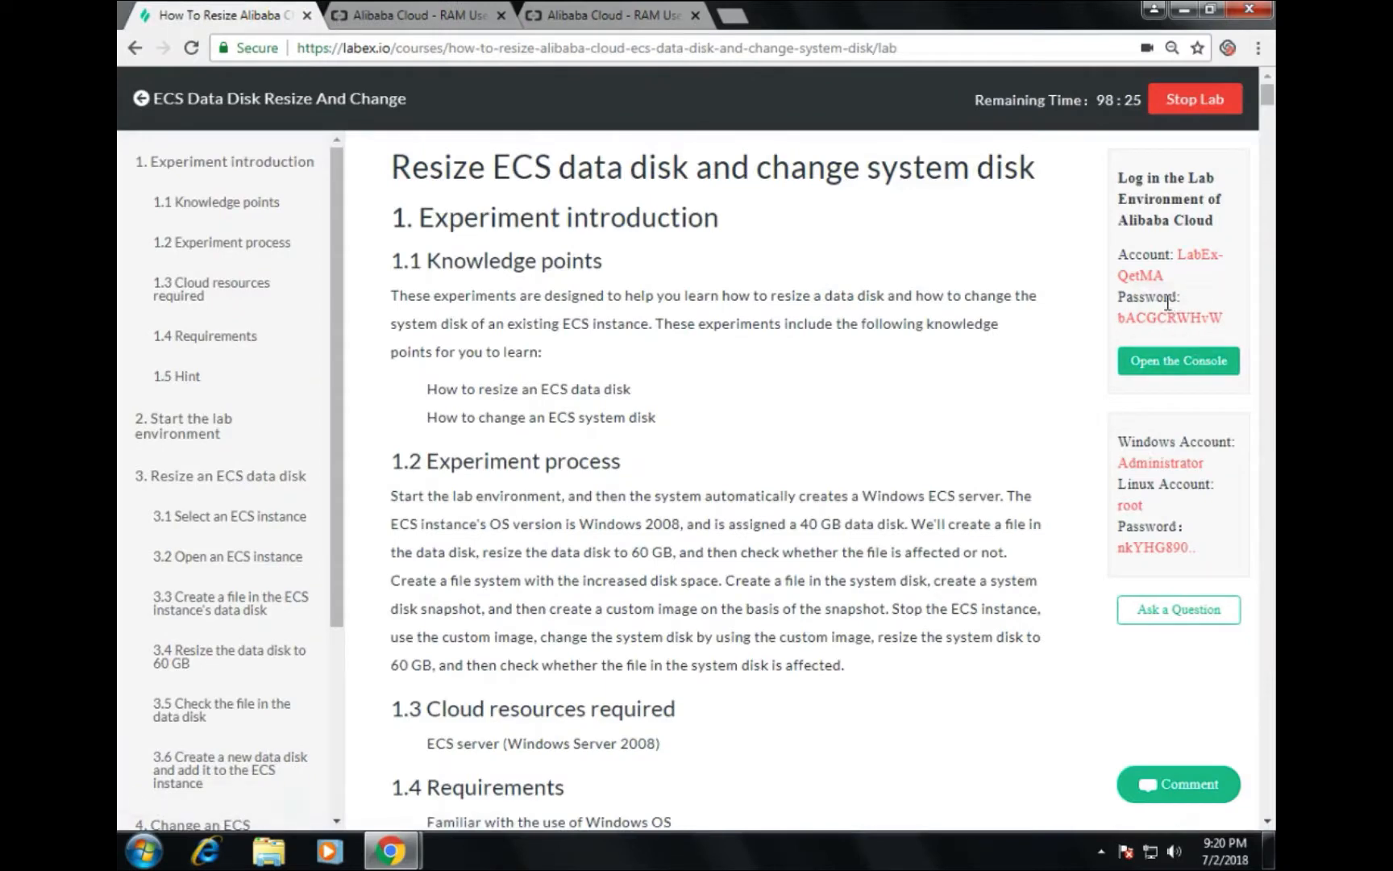
pyautogui.click(1170, 317)
pyautogui.click(443, 13)
pyautogui.click(564, 518)
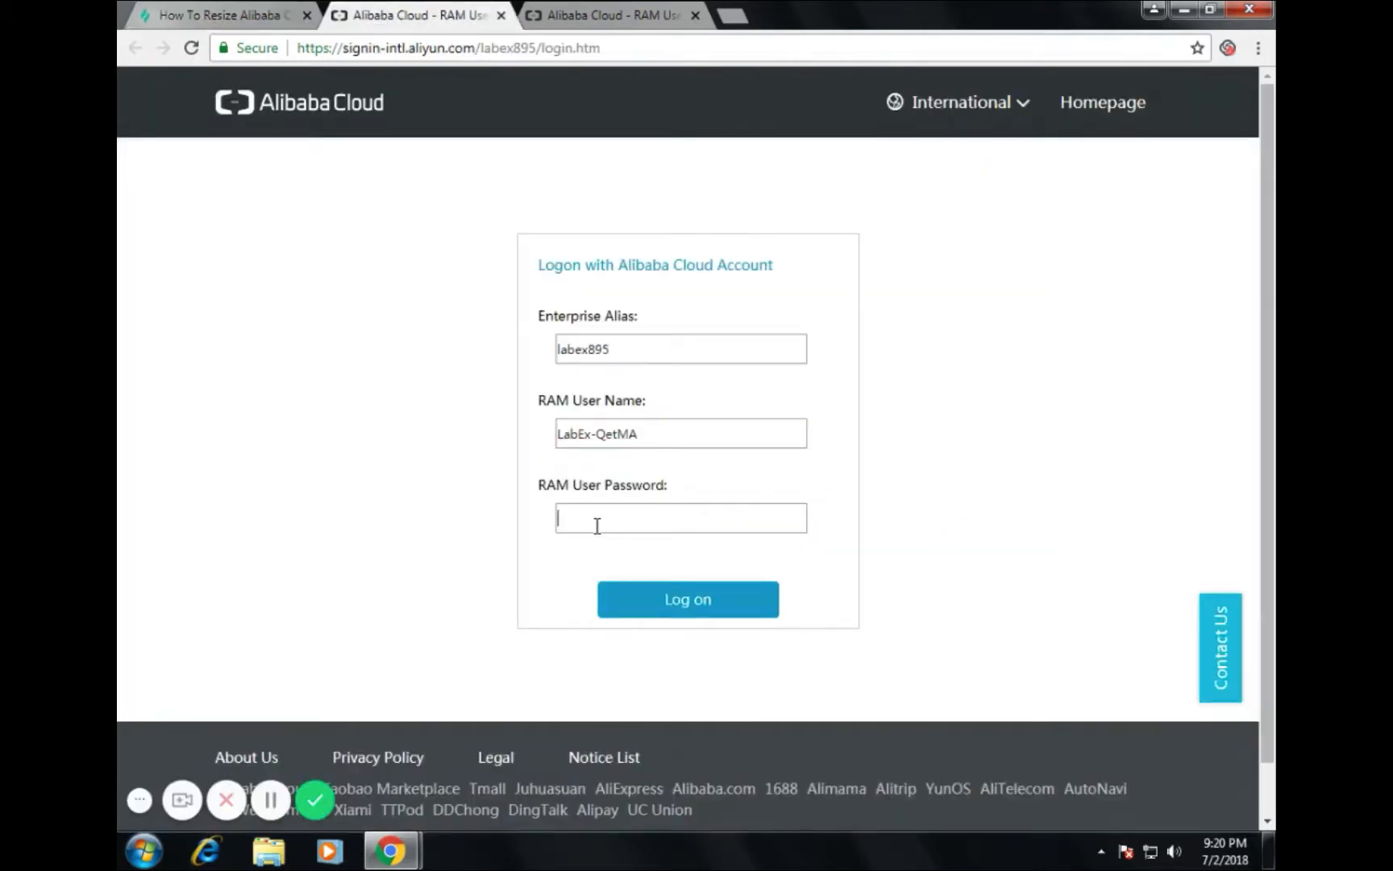
pyautogui.hotkey('ctrl', 'v')
pyautogui.click(659, 609)
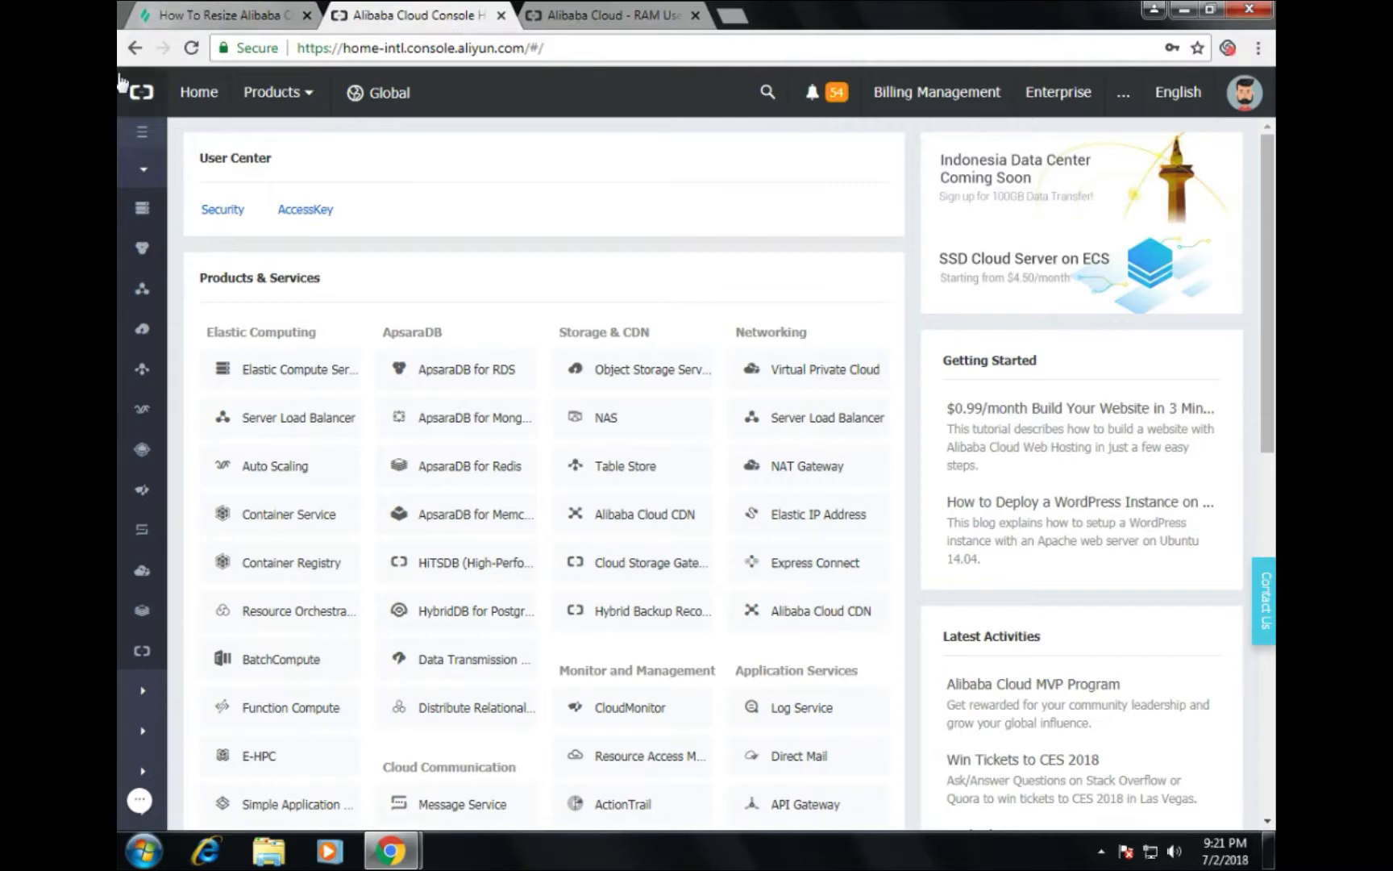
# Step: Open Elastic Compute Service, list Running instances in US West 1, and connect to the instance
pyautogui.click(313, 371)
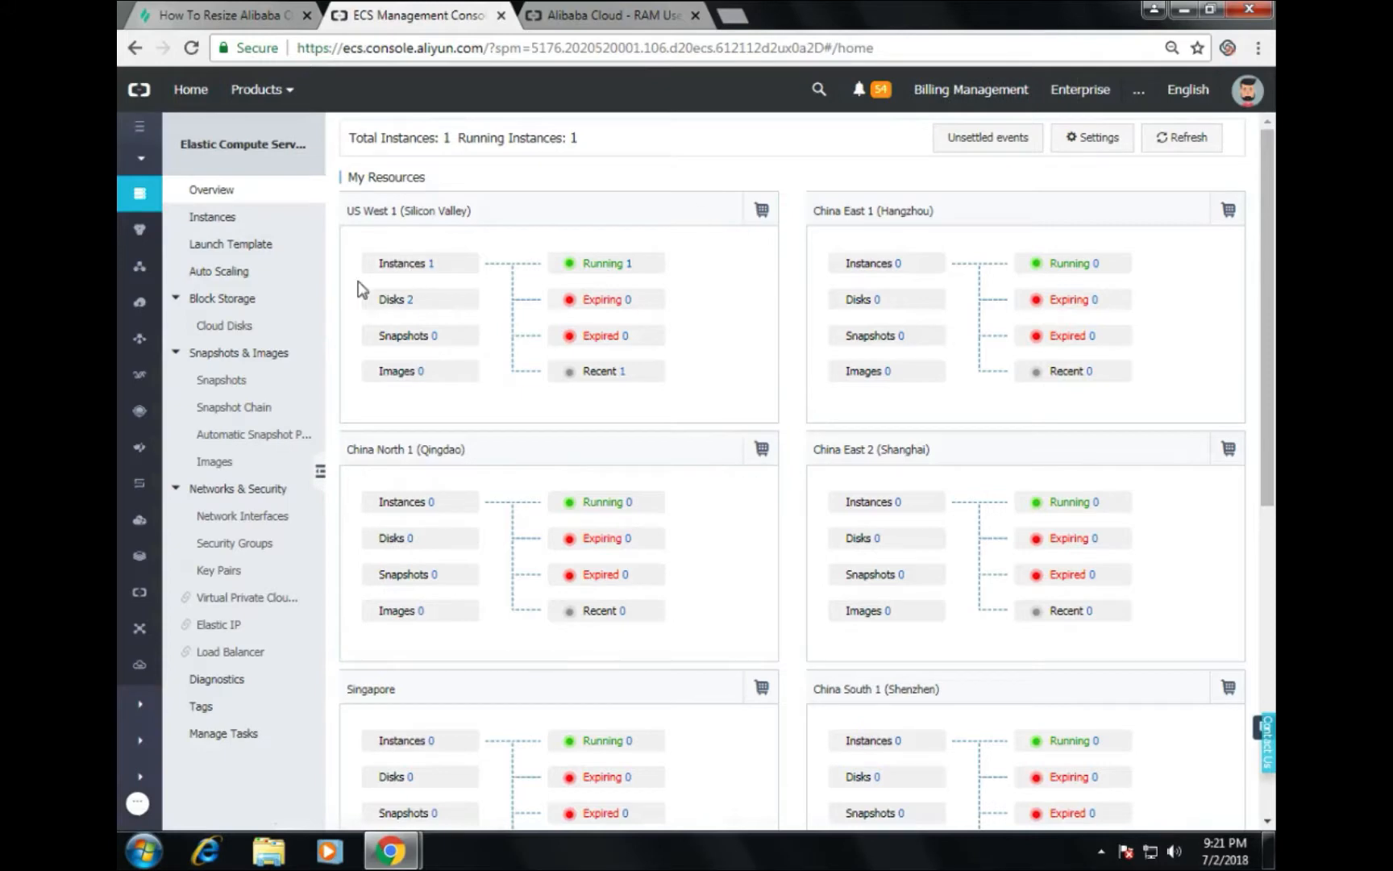
pyautogui.click(601, 266)
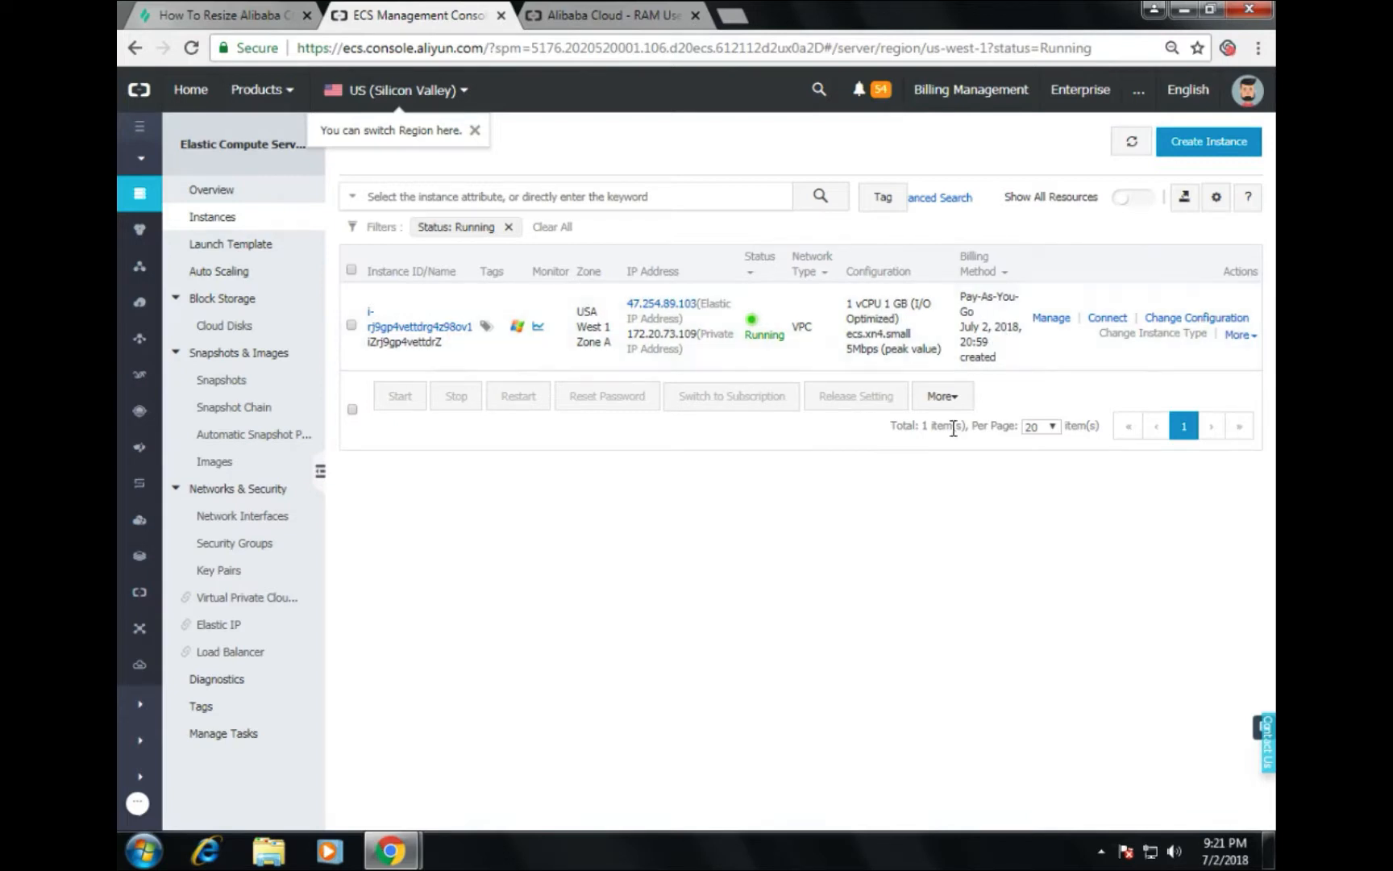
pyautogui.click(1116, 321)
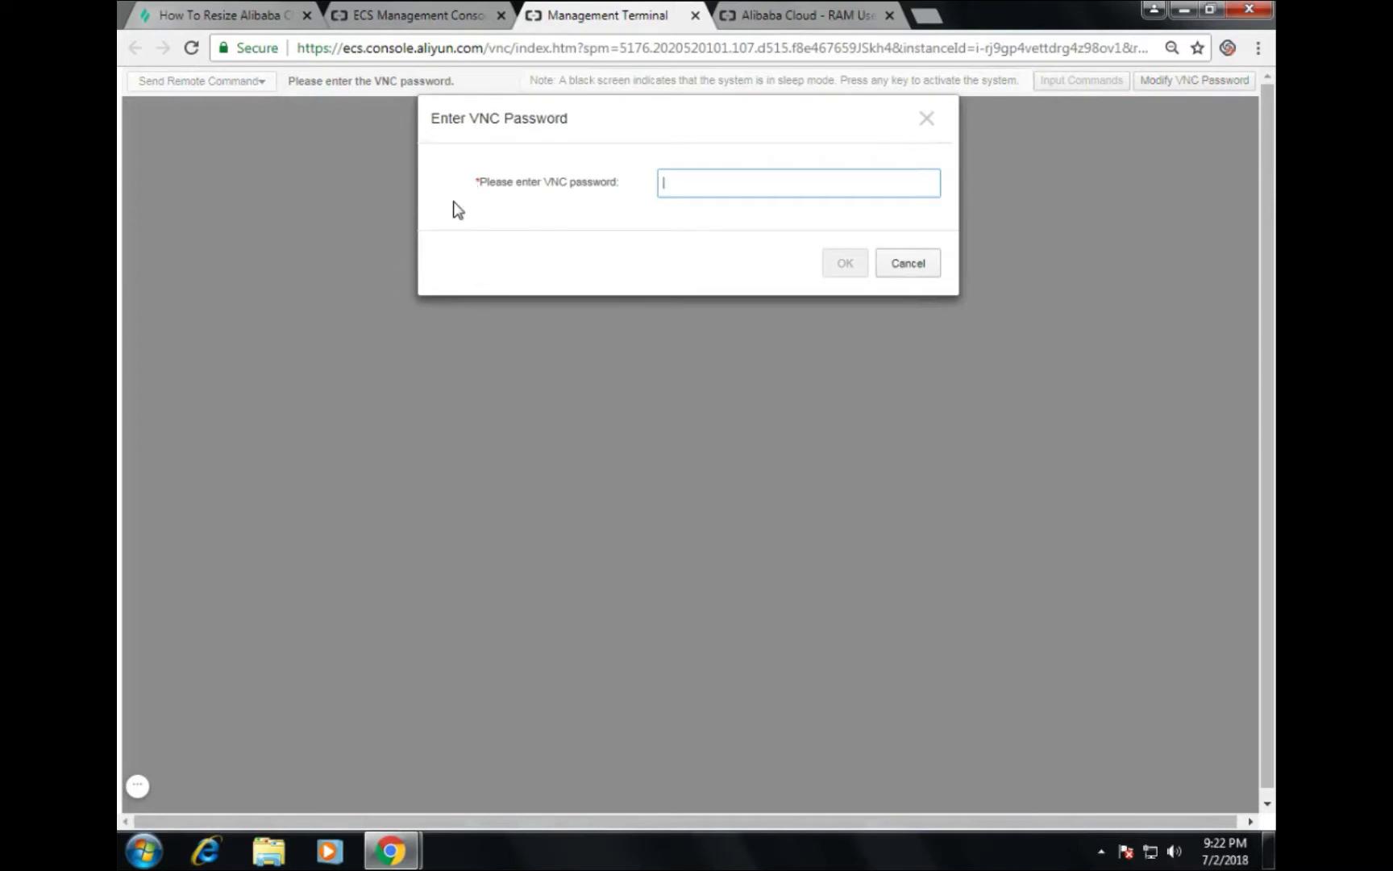
# Step: Change the instance's VNC password to a new six-character password and confirm it
pyautogui.click(928, 120)
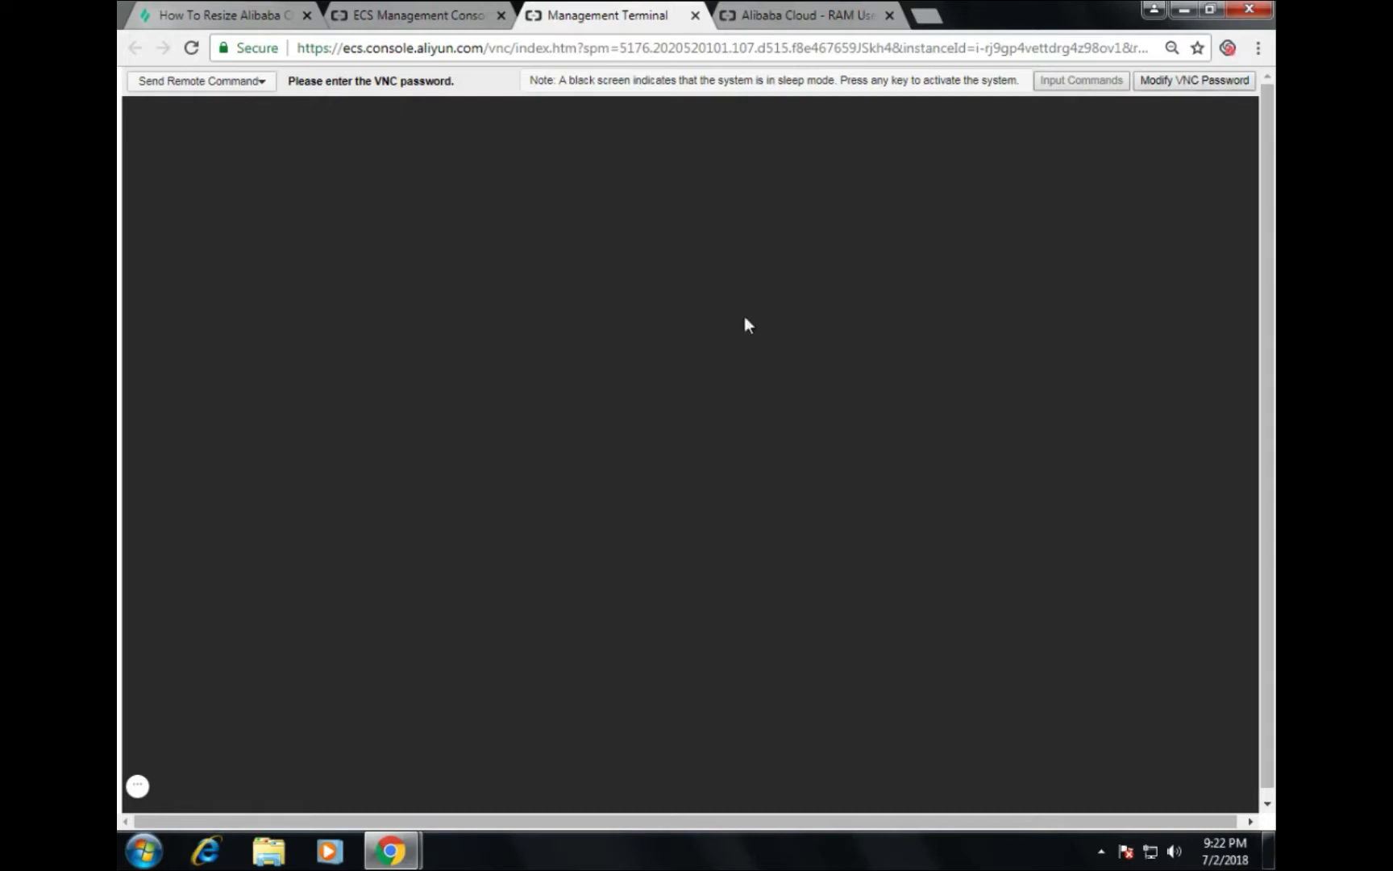
pyautogui.click(1207, 91)
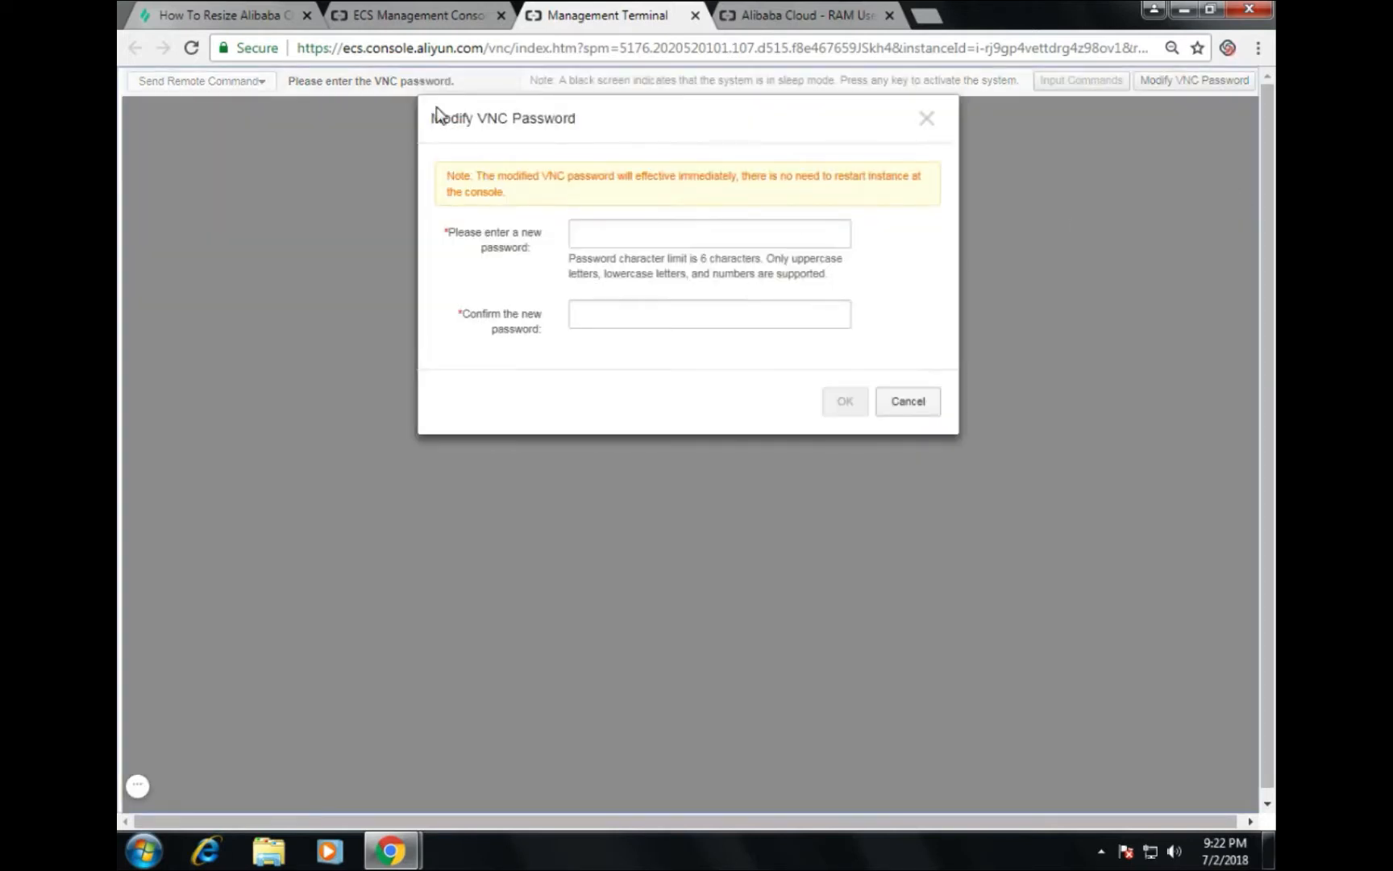
pyautogui.moveTo(453, 234); pyautogui.dragTo(522, 251)
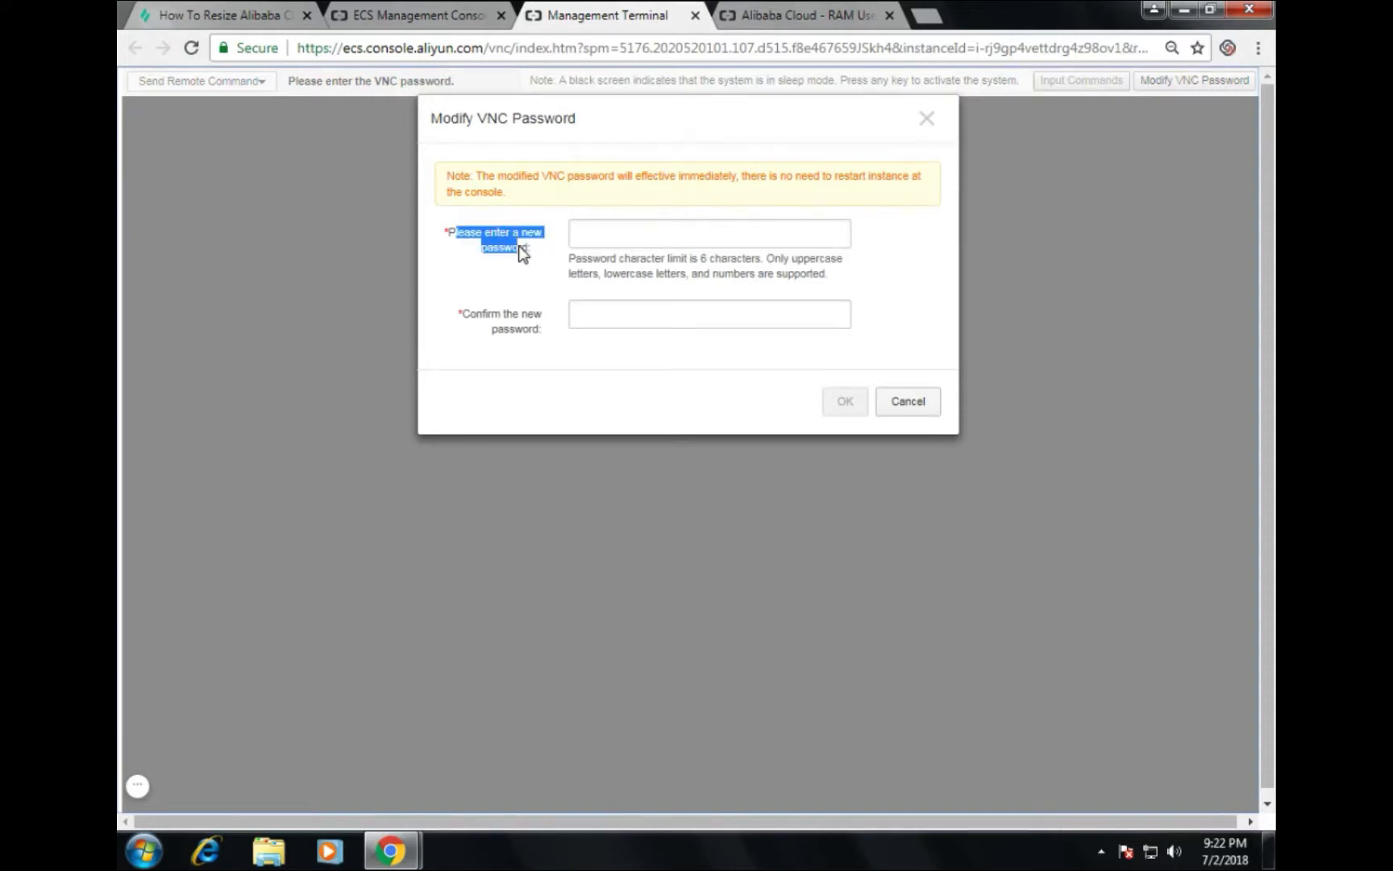
pyautogui.click(579, 242)
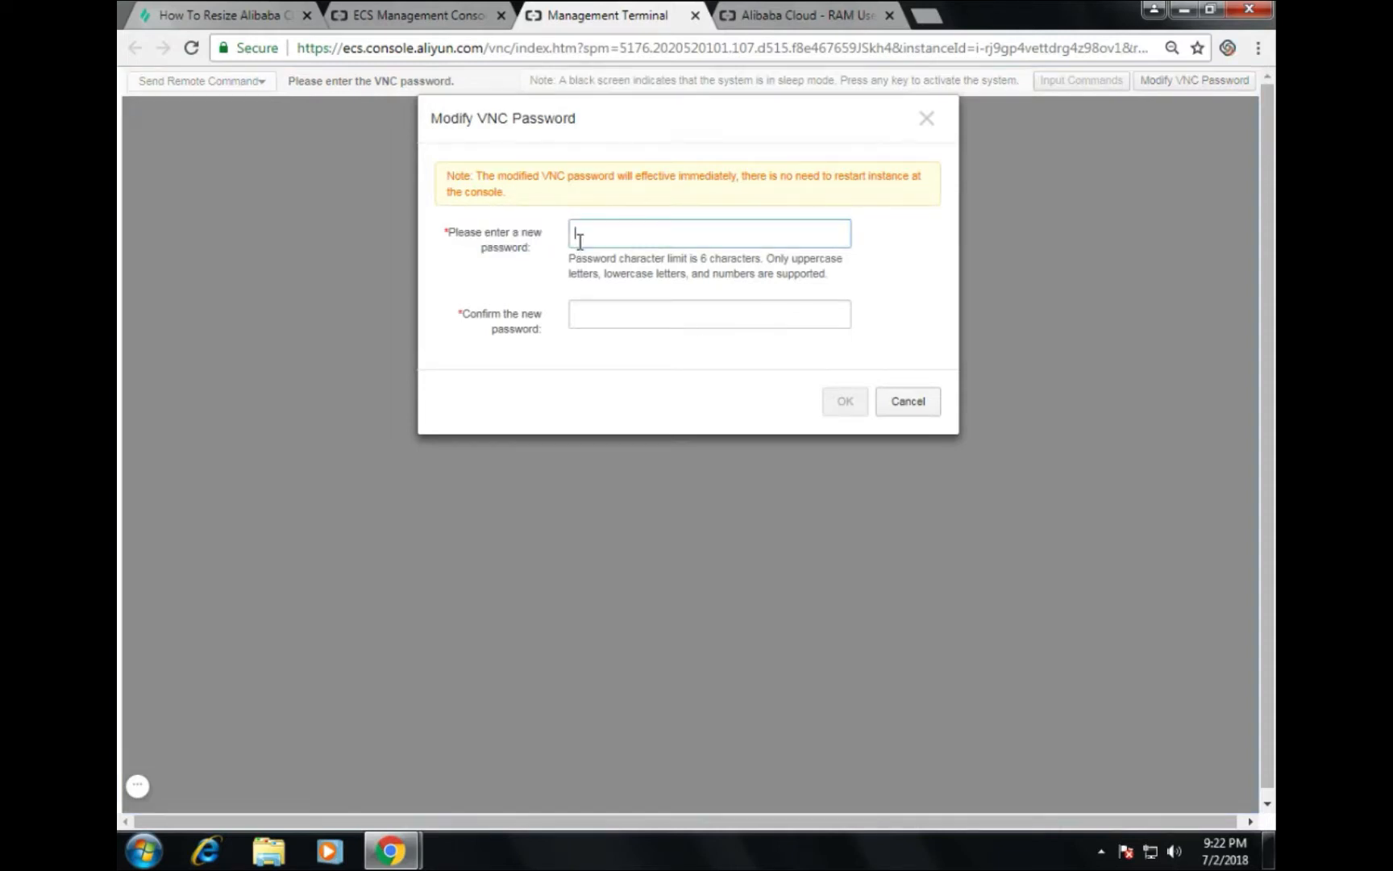
pyautogui.write('******')
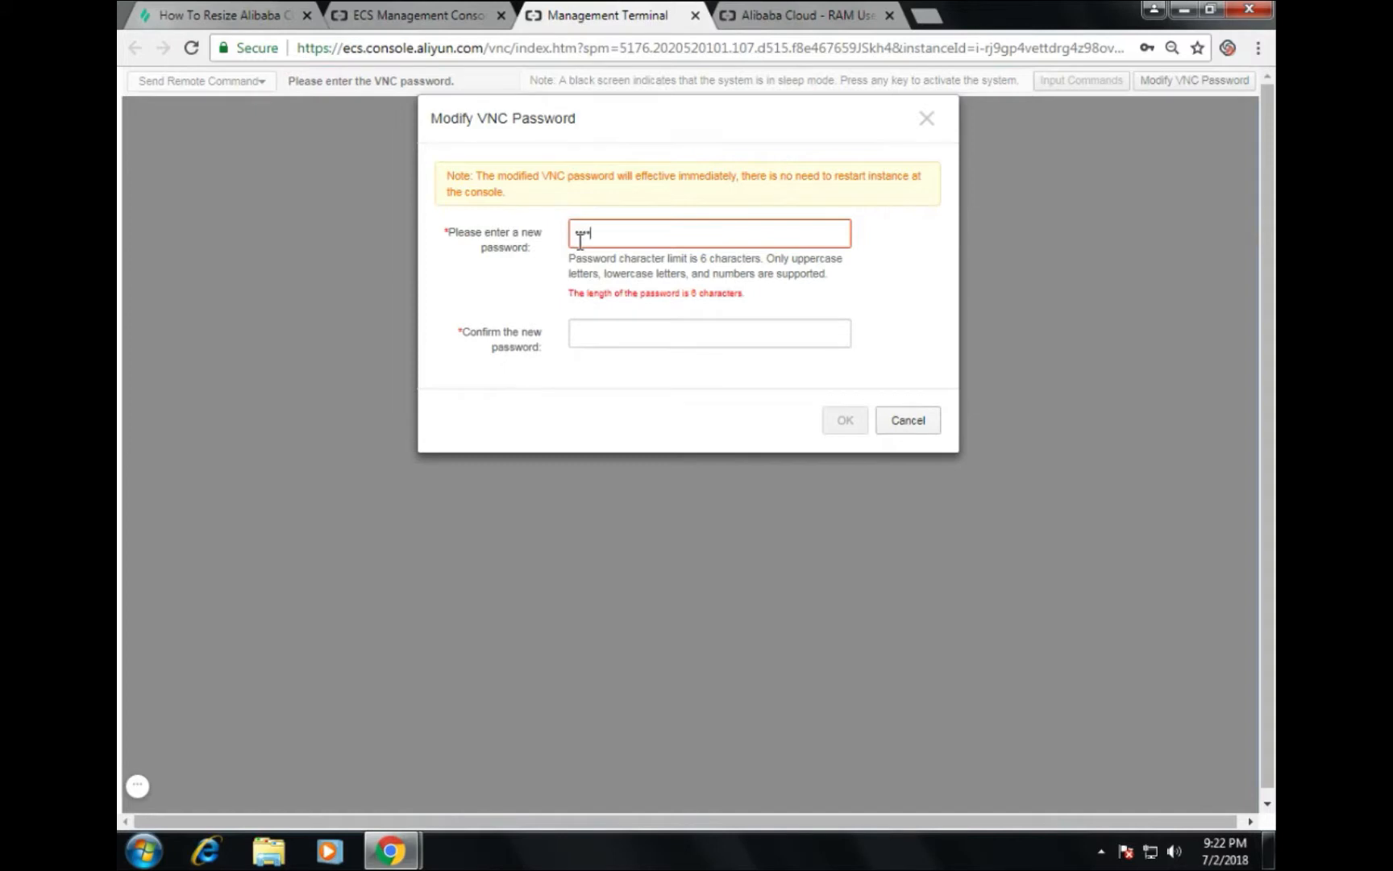
pyautogui.press('Tab')
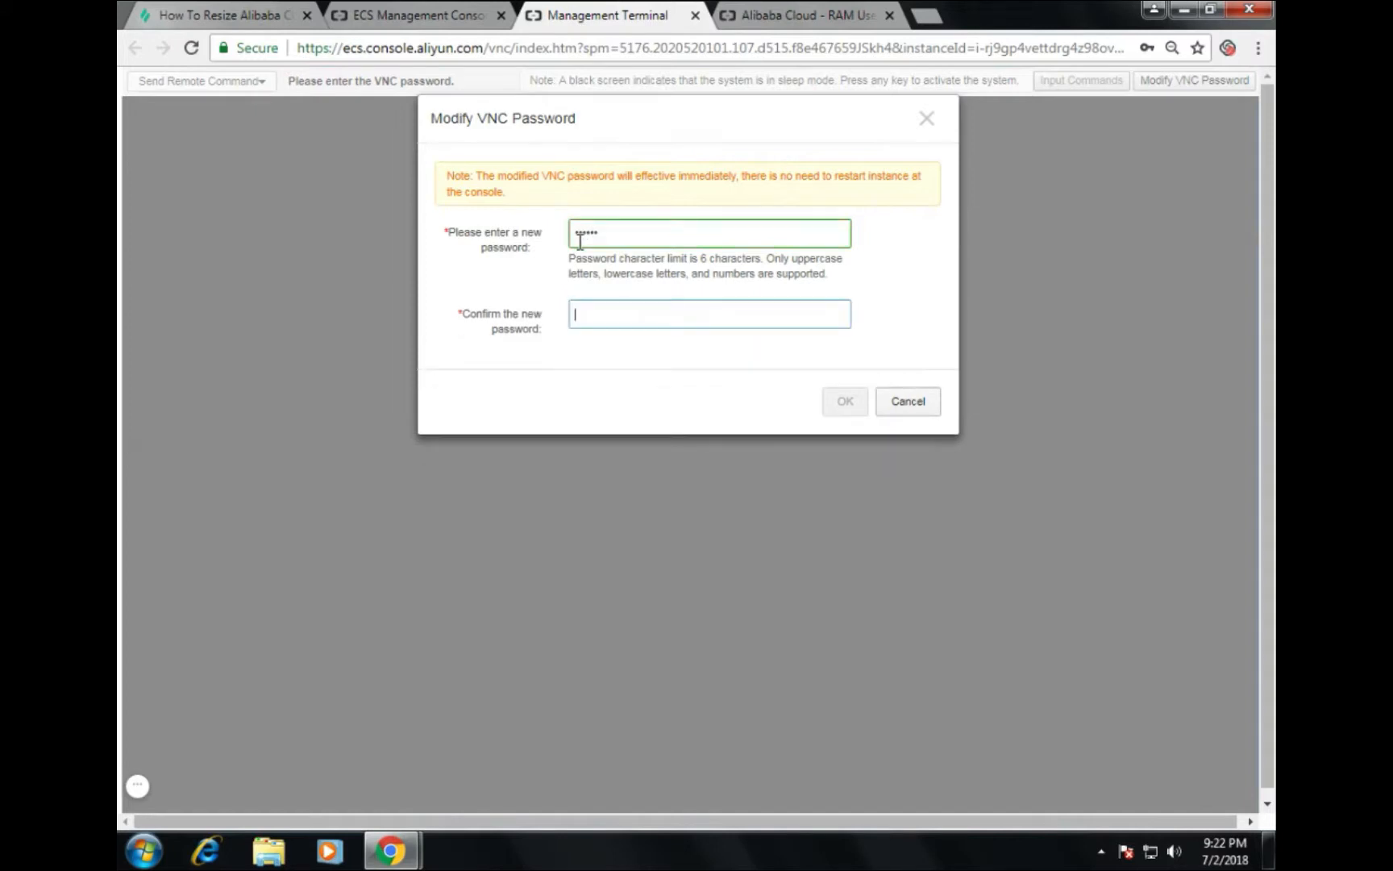
pyautogui.write('******')
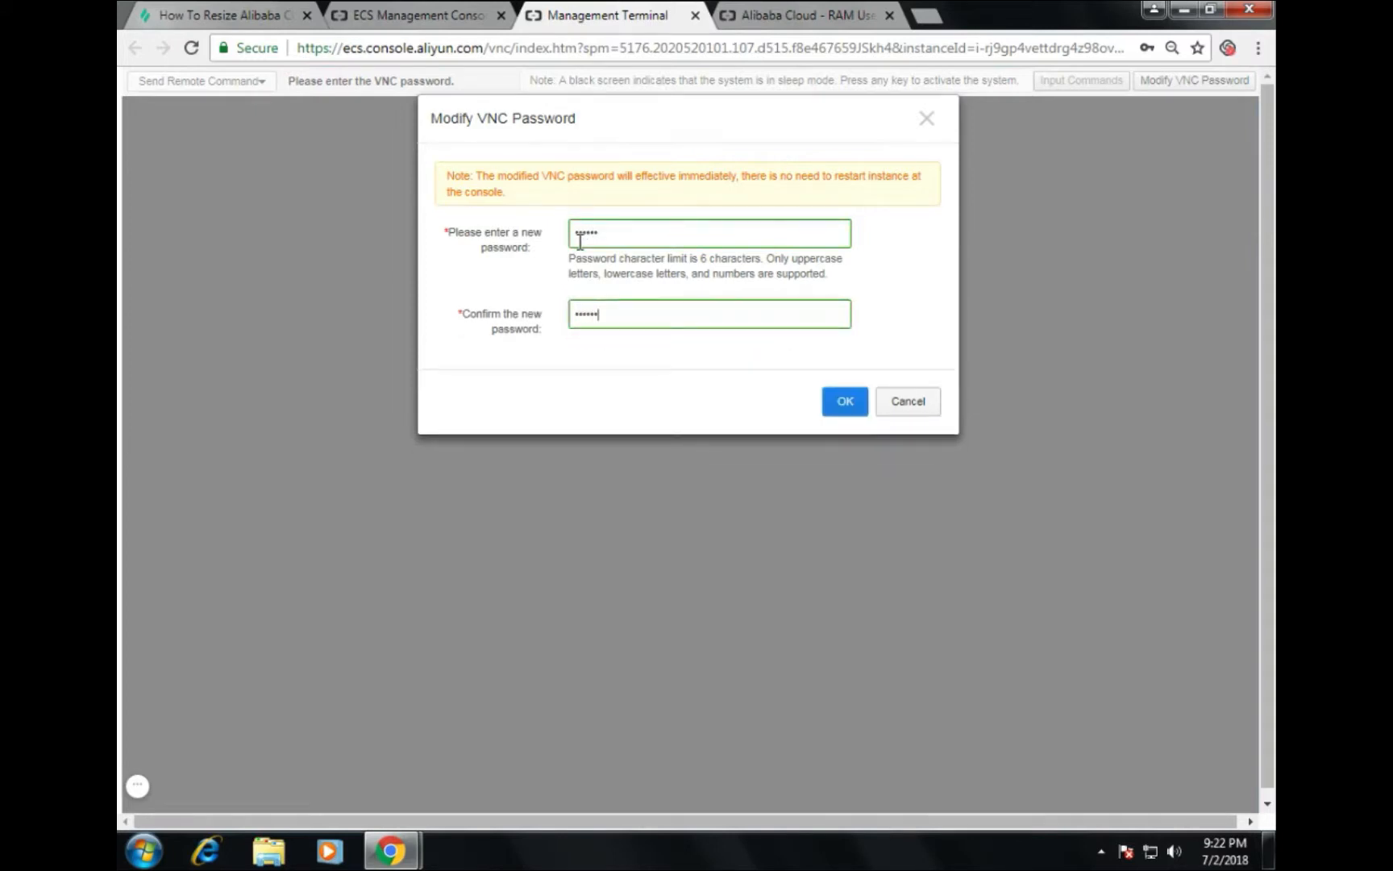
pyautogui.click(841, 405)
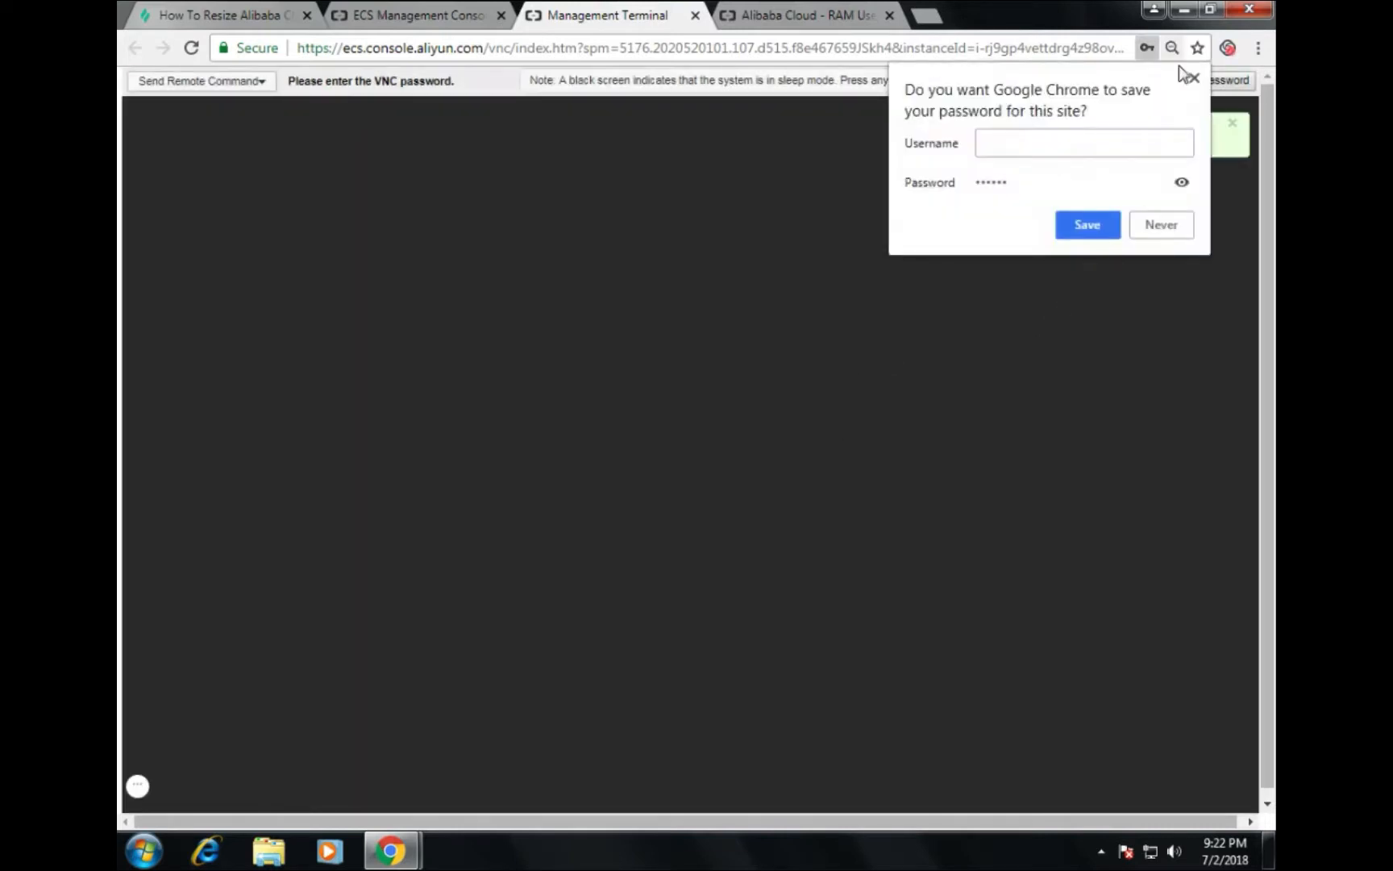
pyautogui.click(1193, 77)
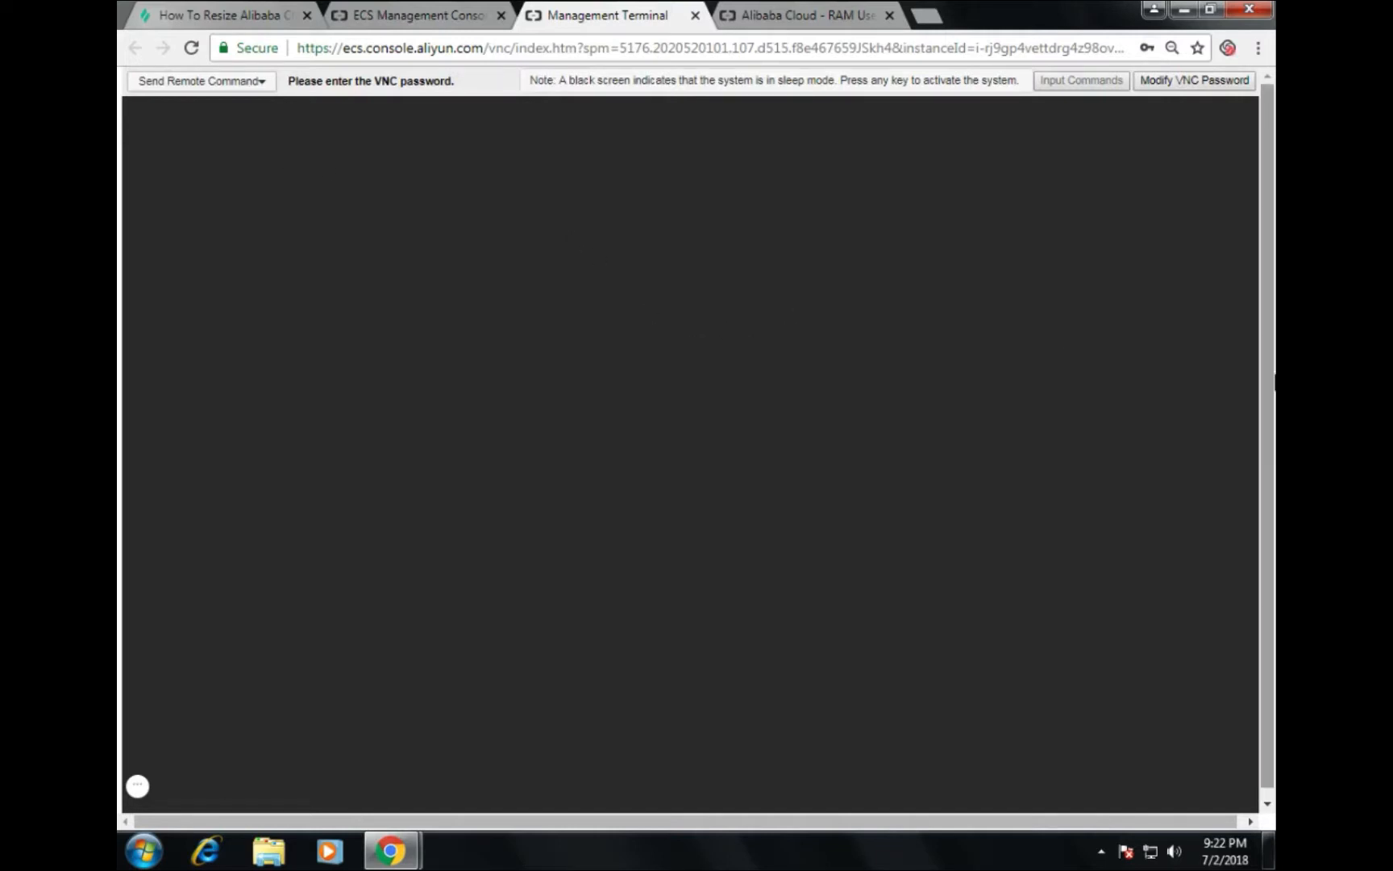
# Step: Reconnect via Send Remote Command > Connect to Management Terminal to reach the VNC password prompt
pyautogui.click(257, 90)
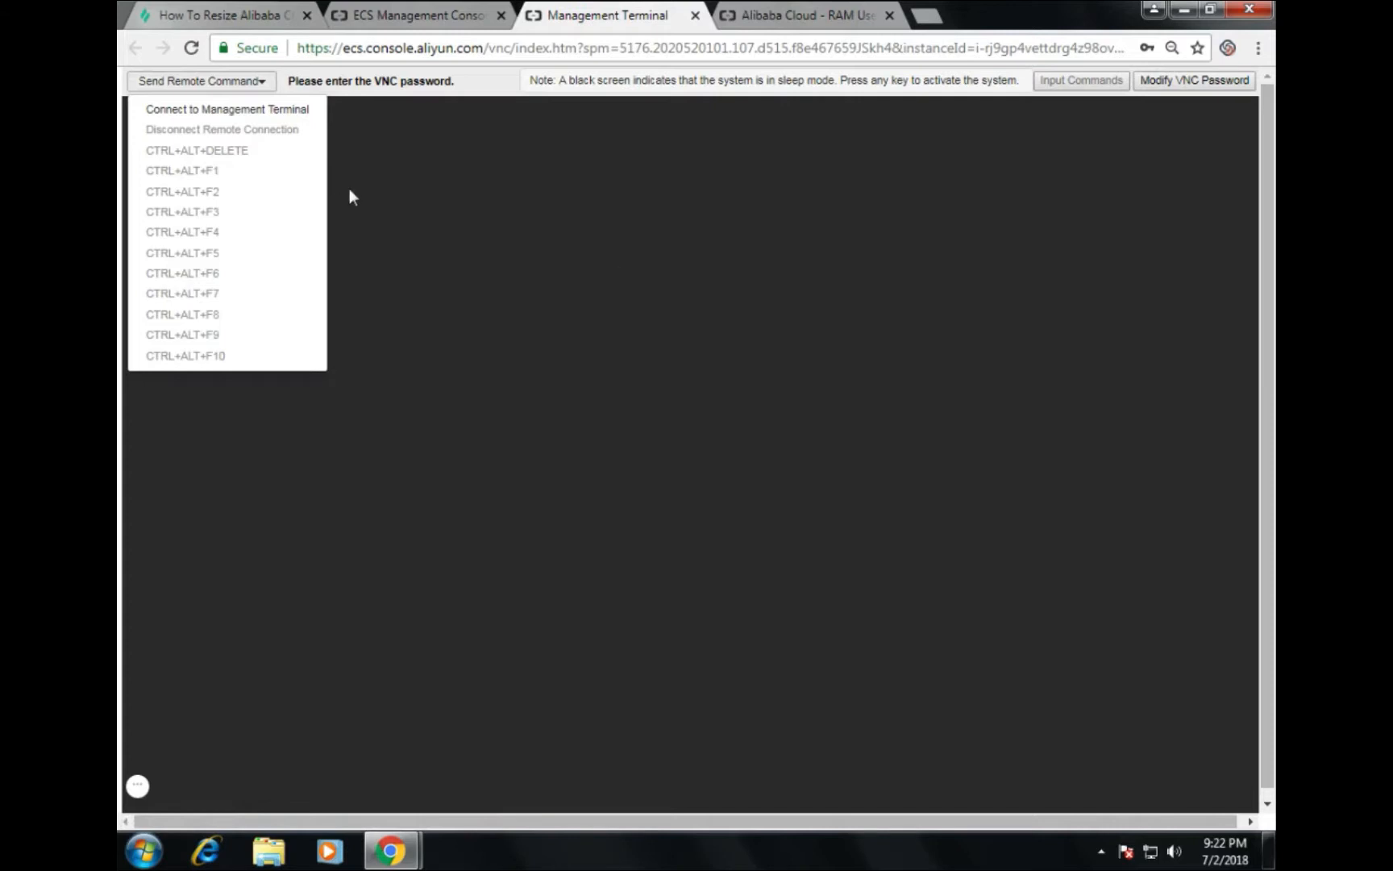
pyautogui.click(240, 115)
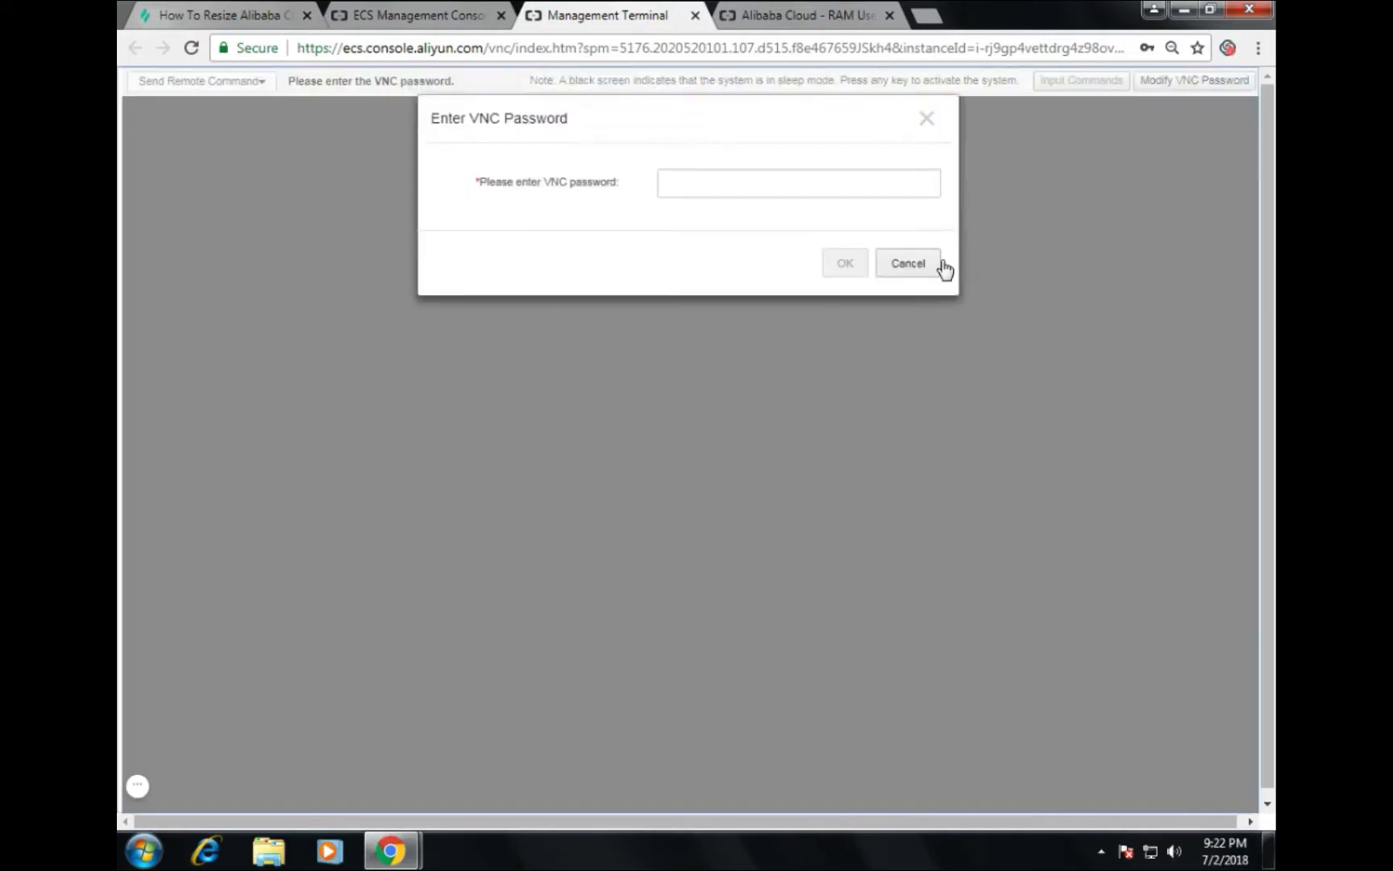
pyautogui.click(787, 187)
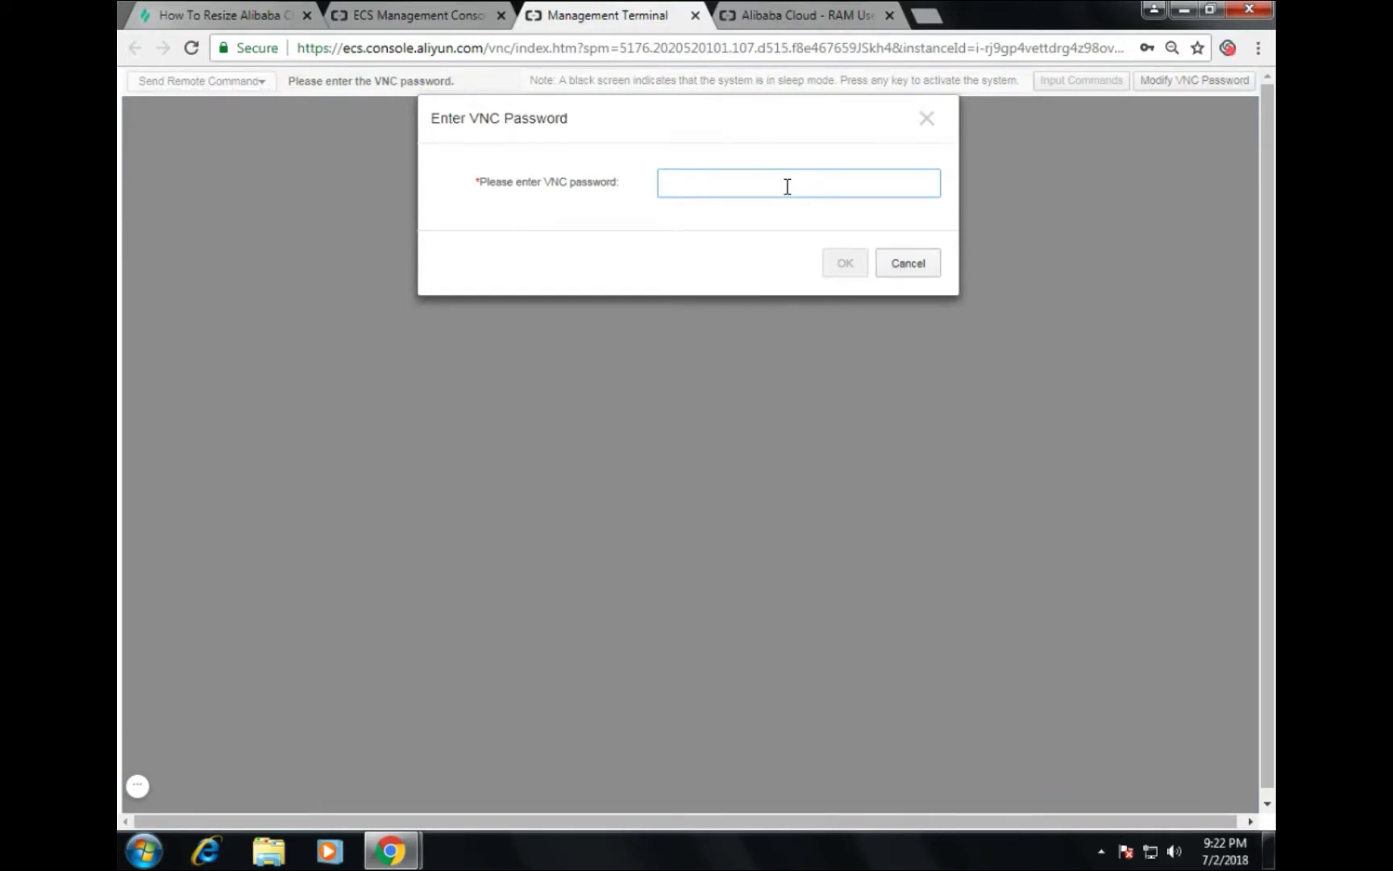
# Step: Enter the six-character VNC password to connect to the instance's Windows terminal
pyautogui.write('******')
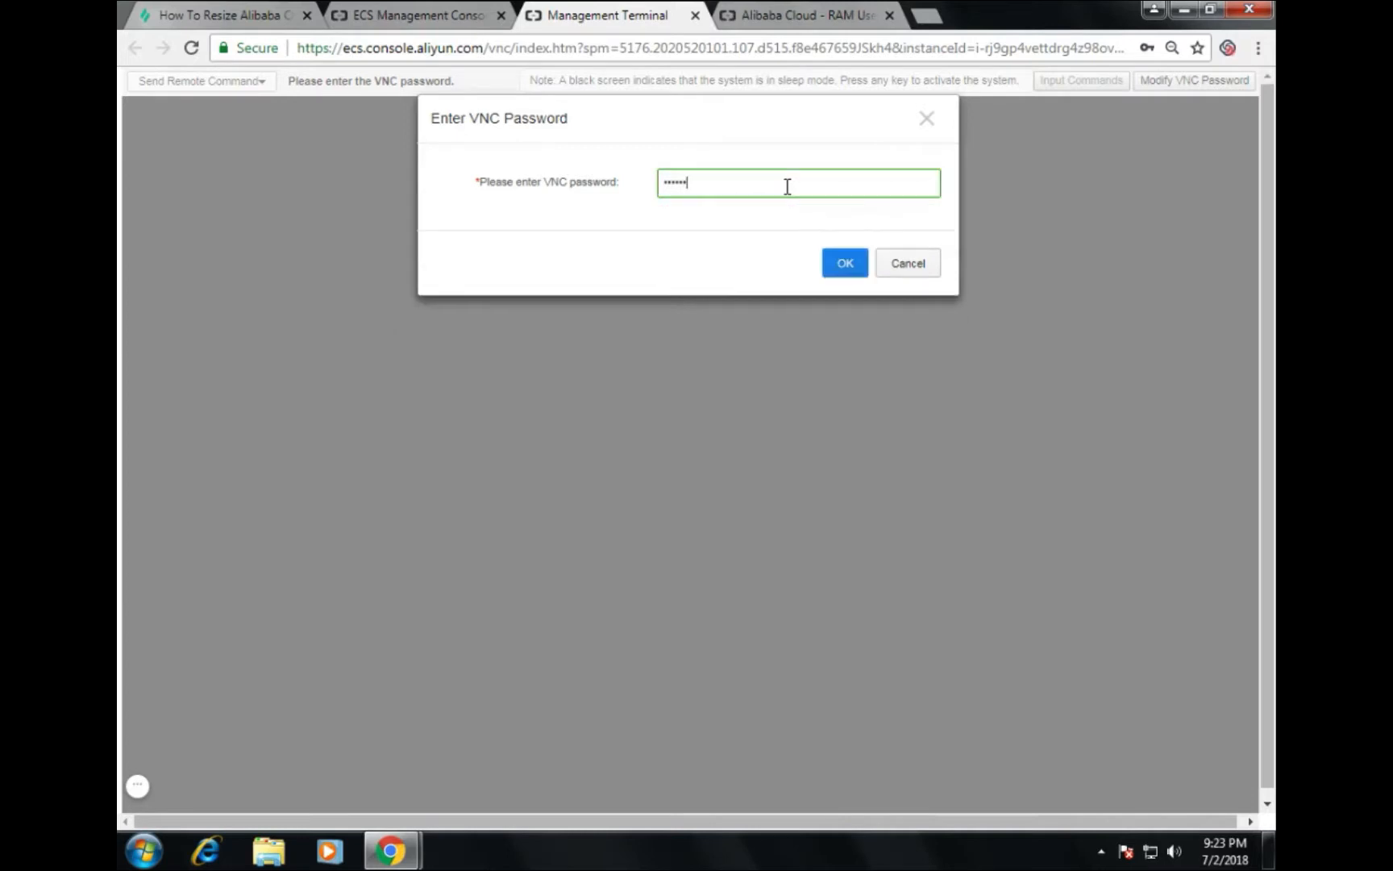
pyautogui.click(845, 264)
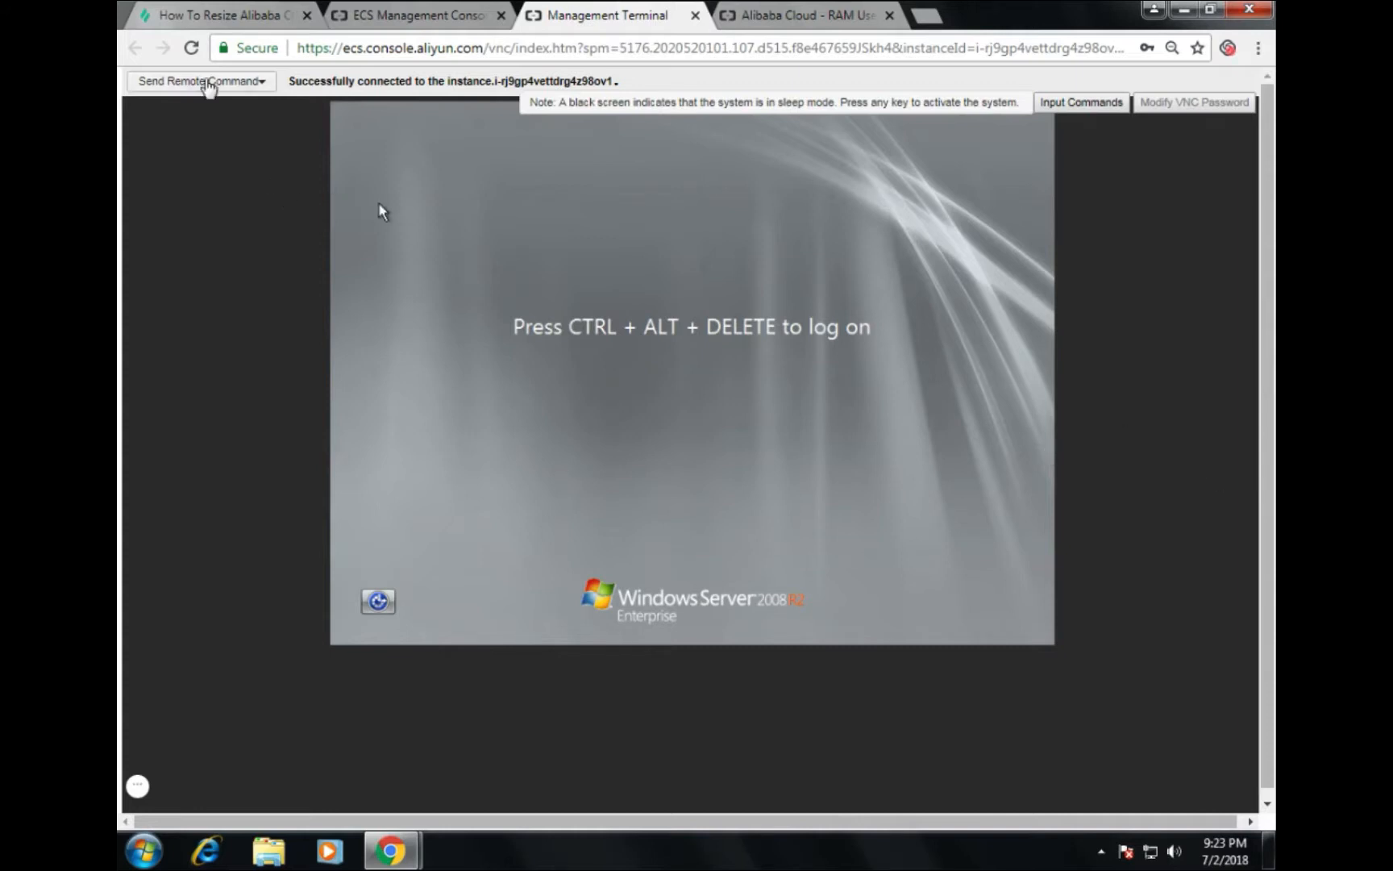
# Step: Send CTRL+ALT+DELETE and try the Administrator password, which gets rejected
pyautogui.click(208, 82)
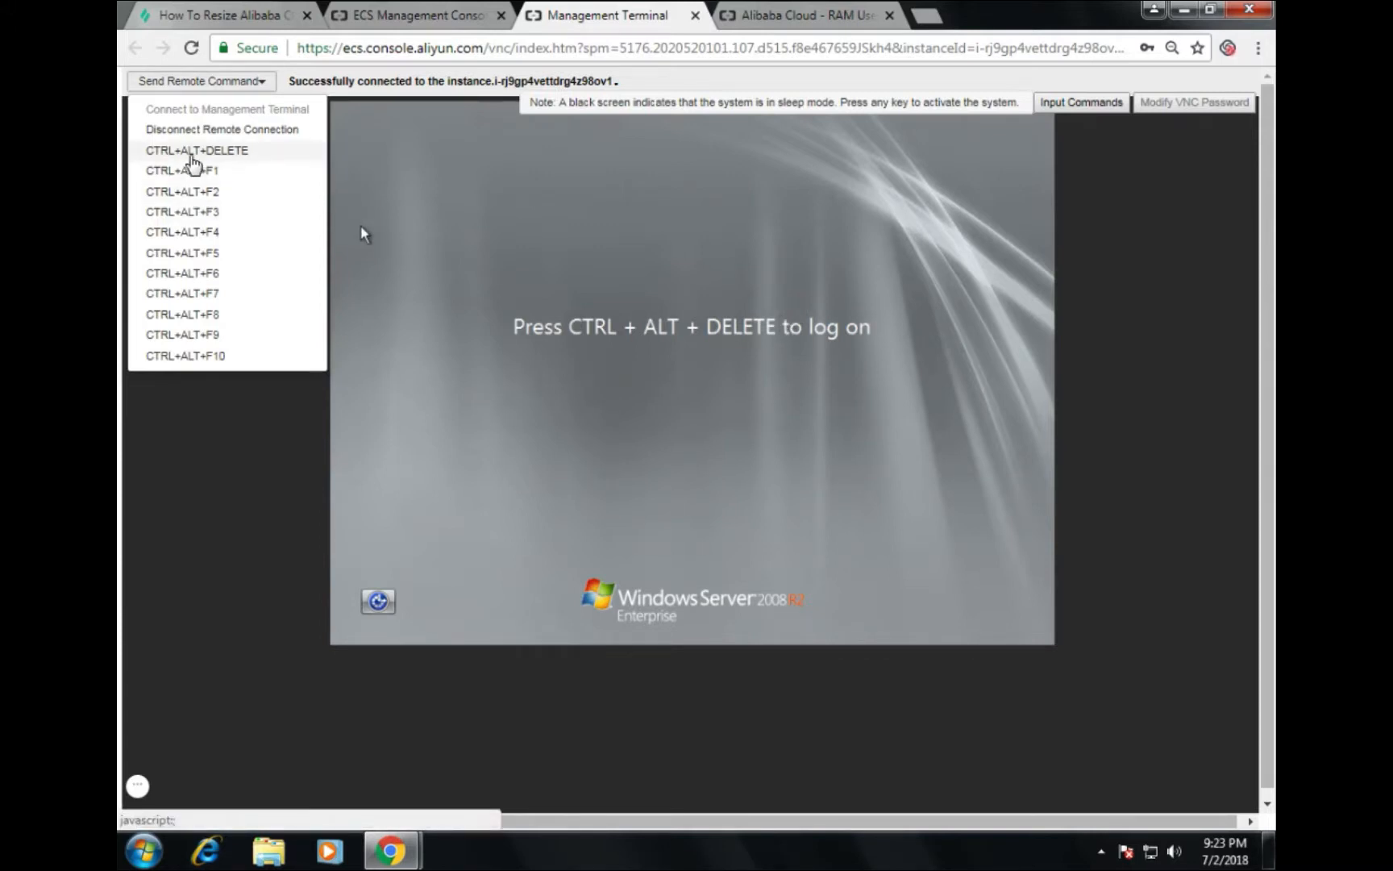
pyautogui.click(194, 161)
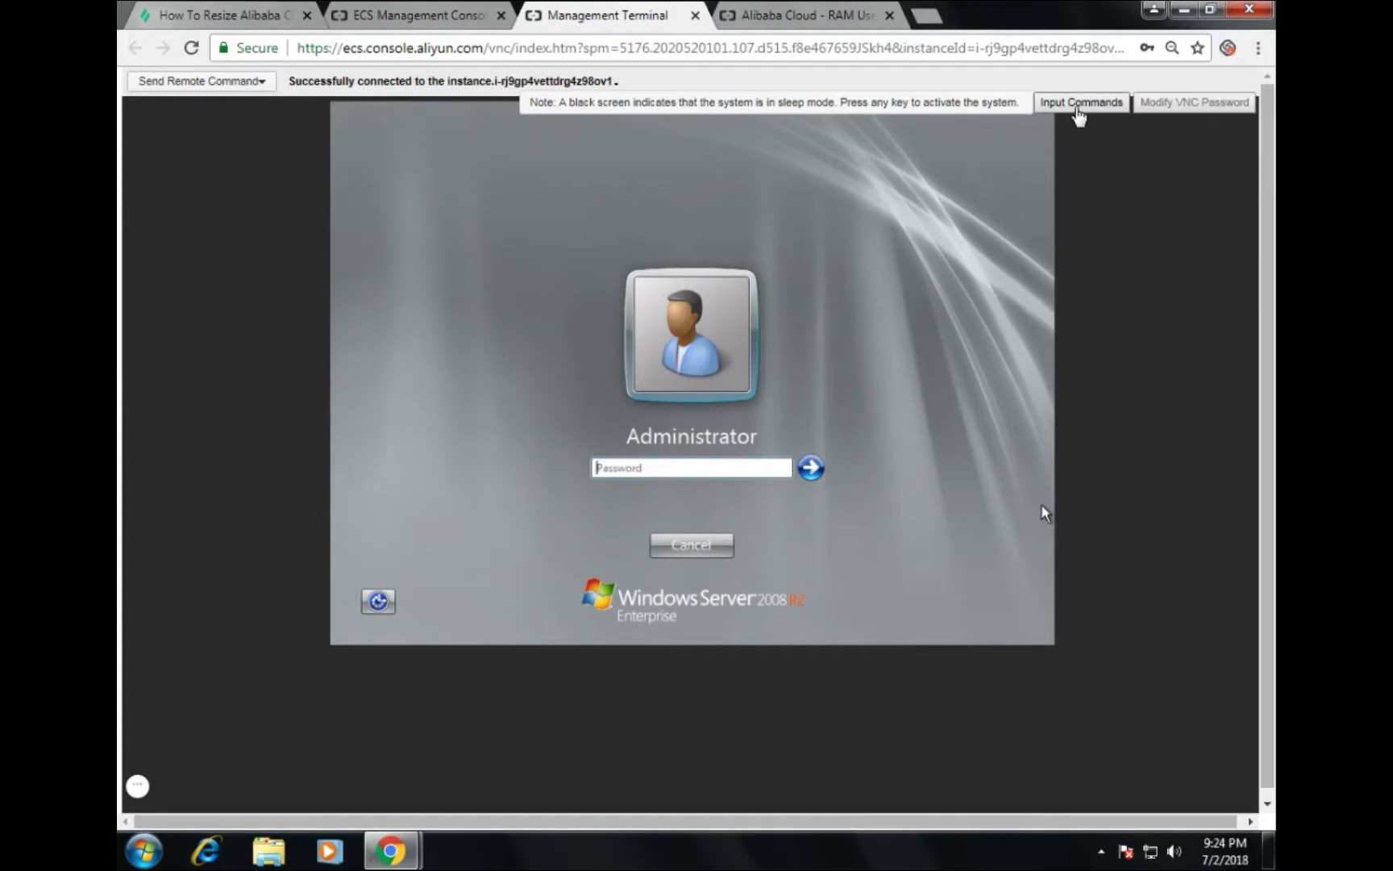
pyautogui.click(1078, 115)
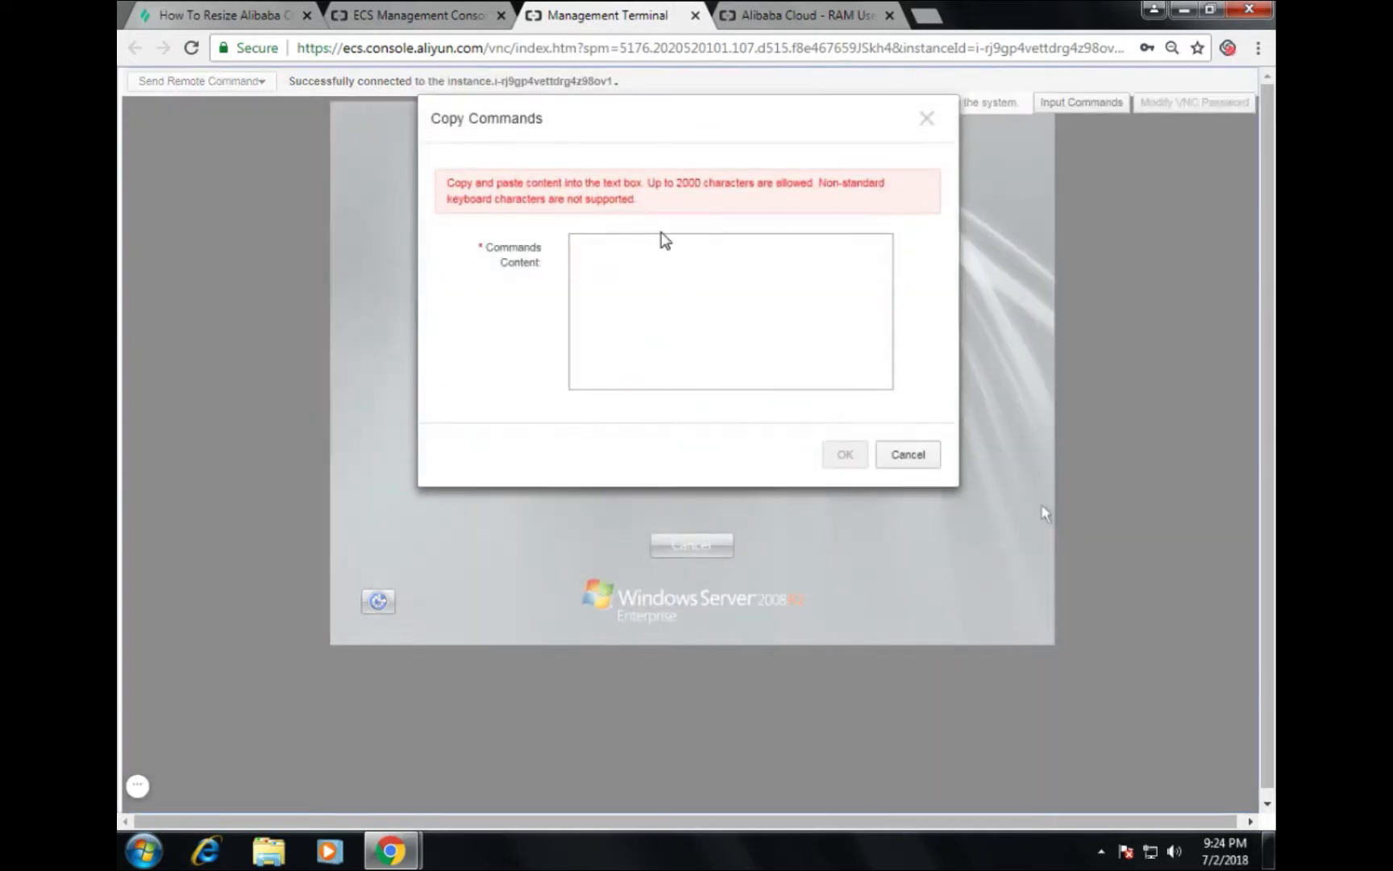
pyautogui.click(667, 251)
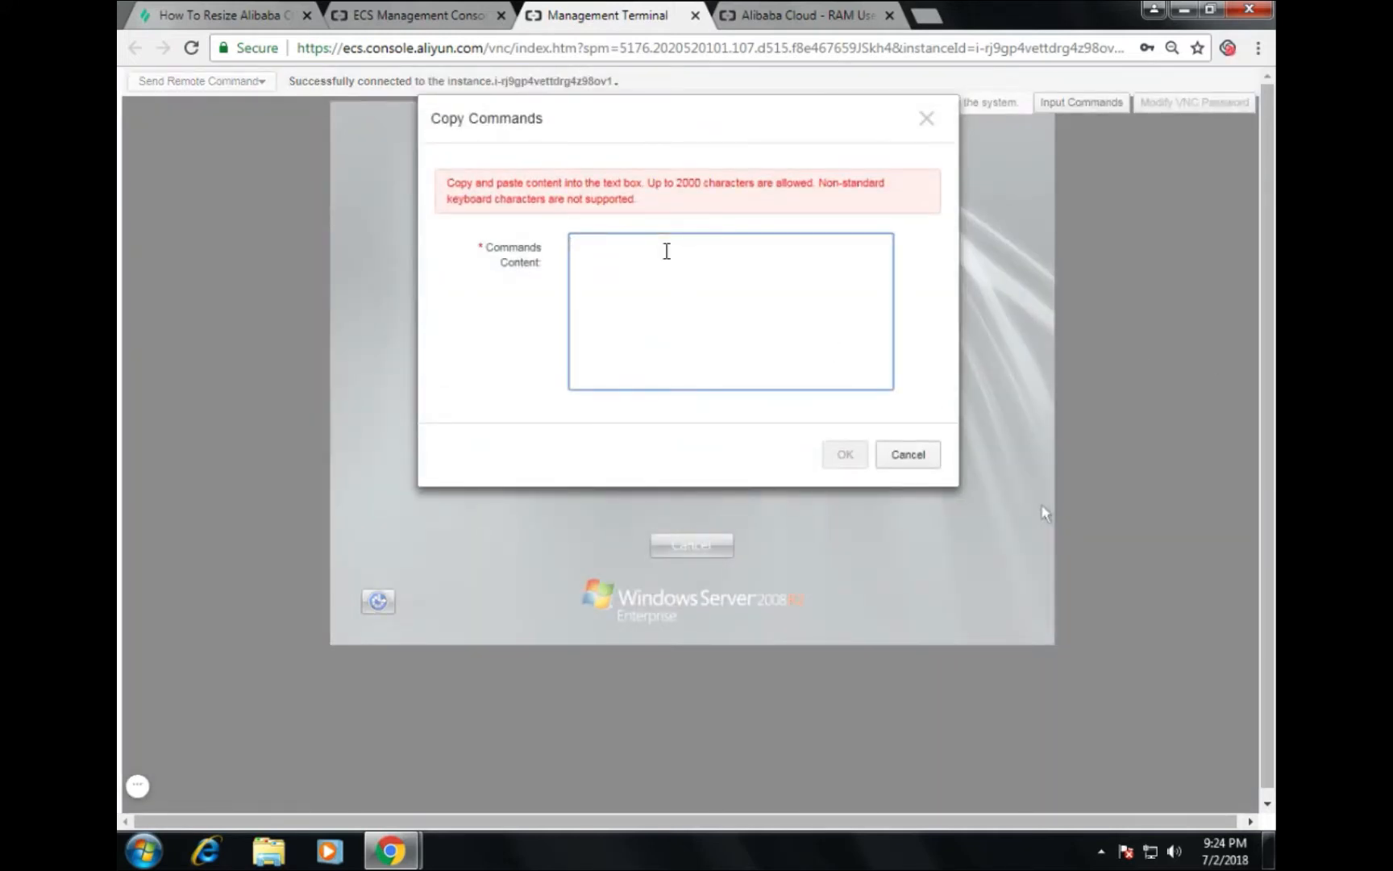
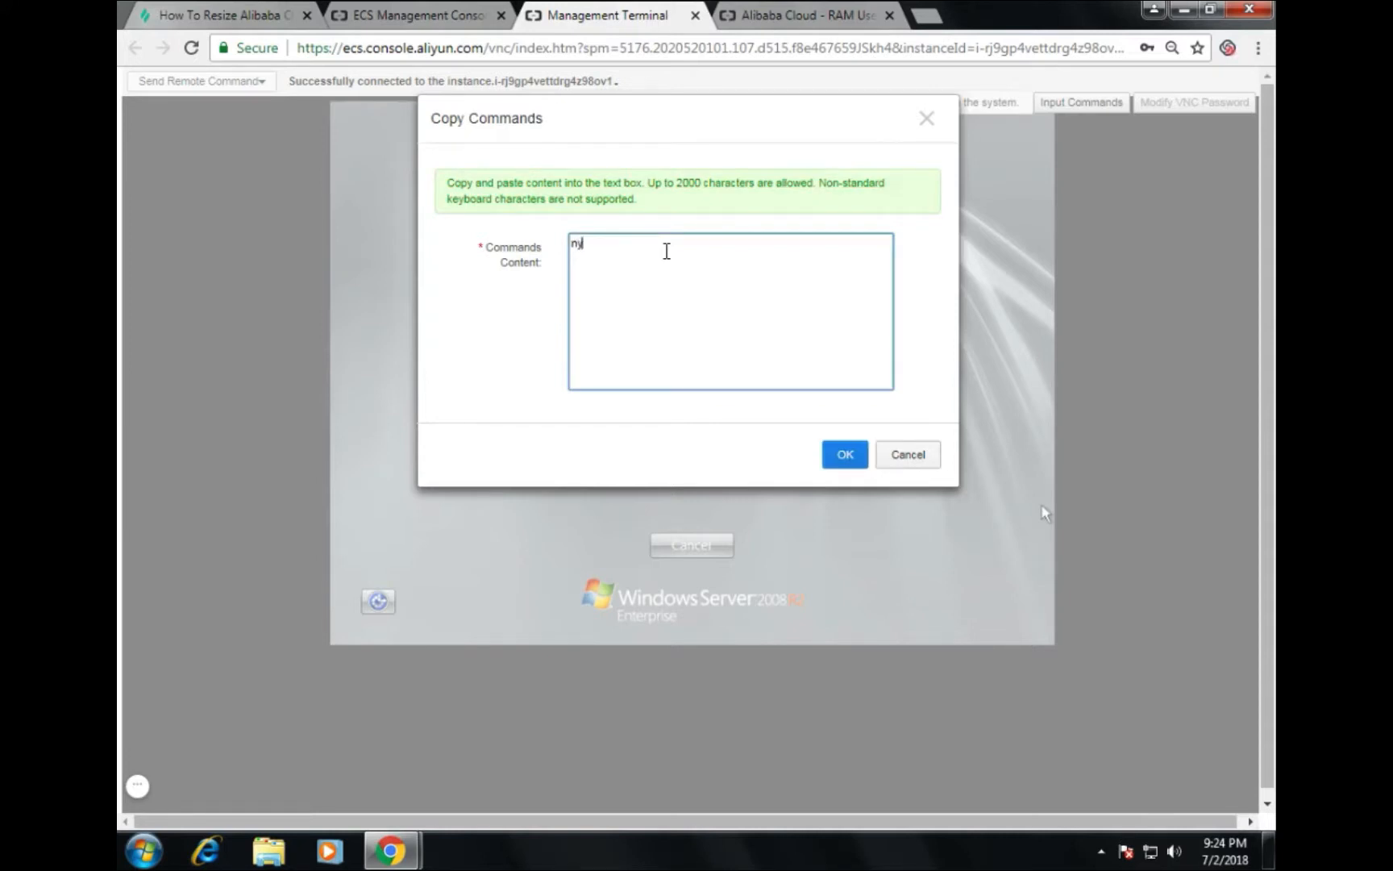
pyautogui.click(842, 464)
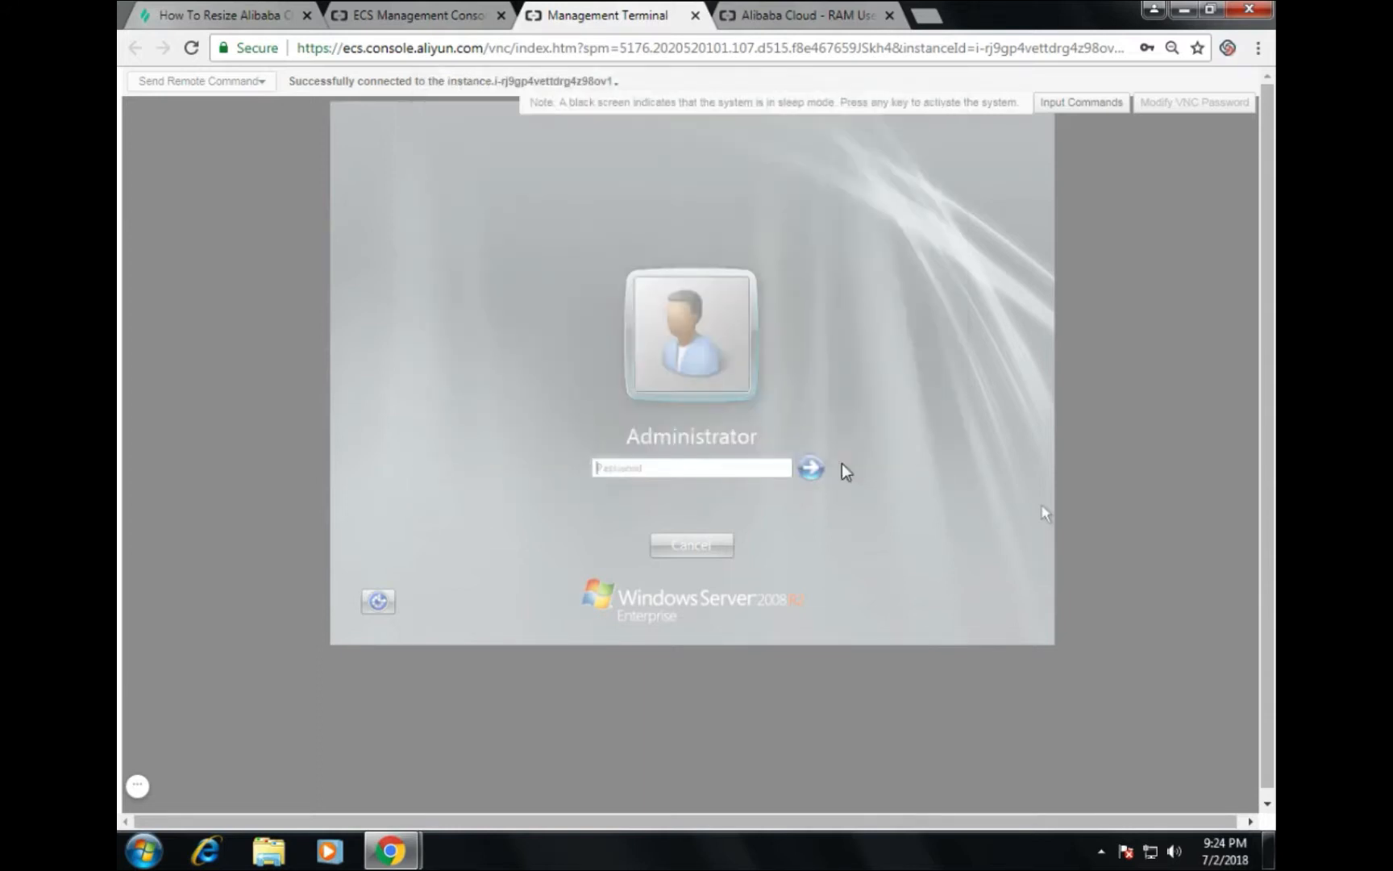
pyautogui.click(815, 468)
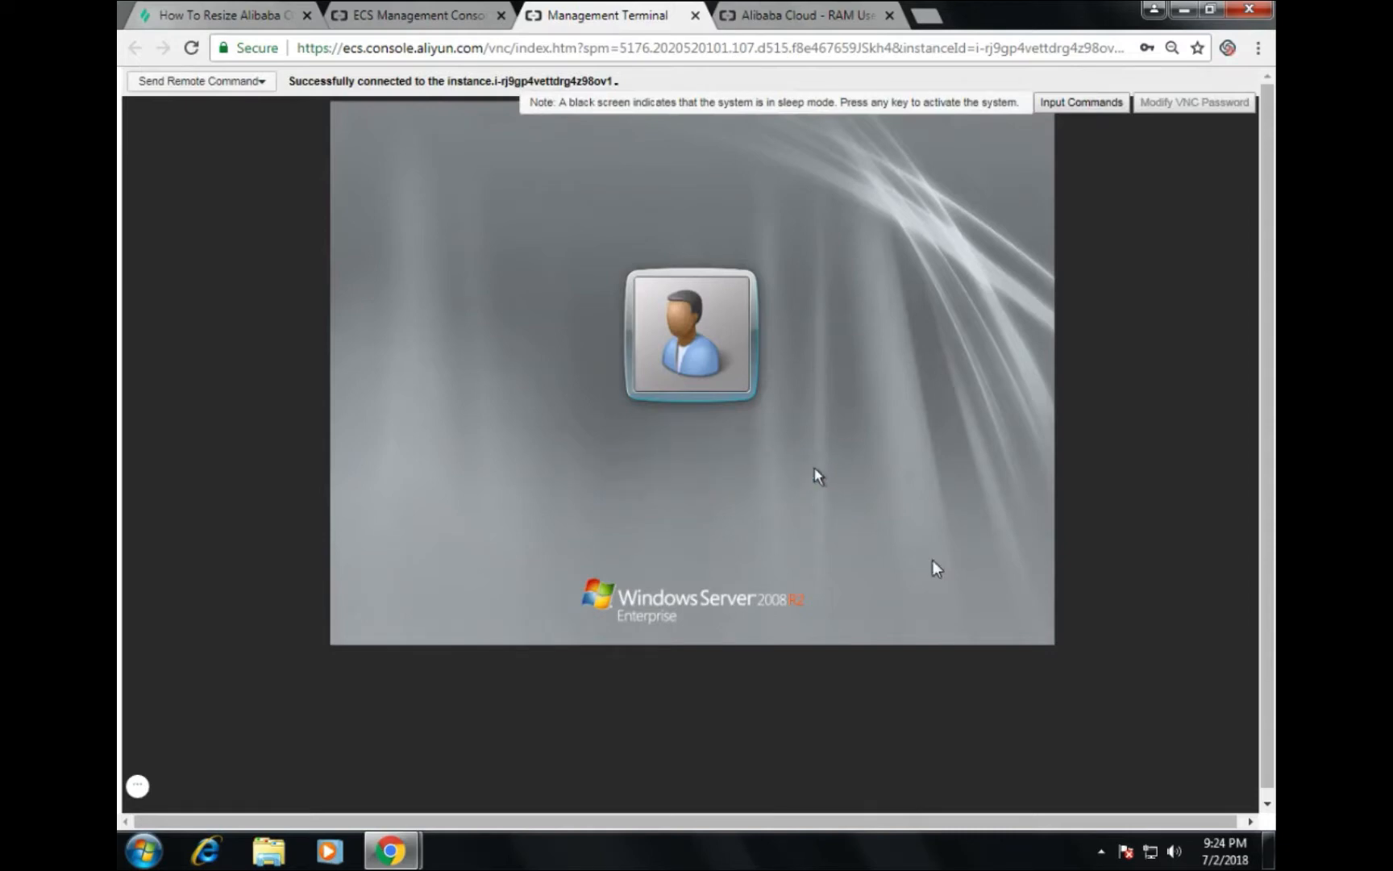
pyautogui.click(710, 536)
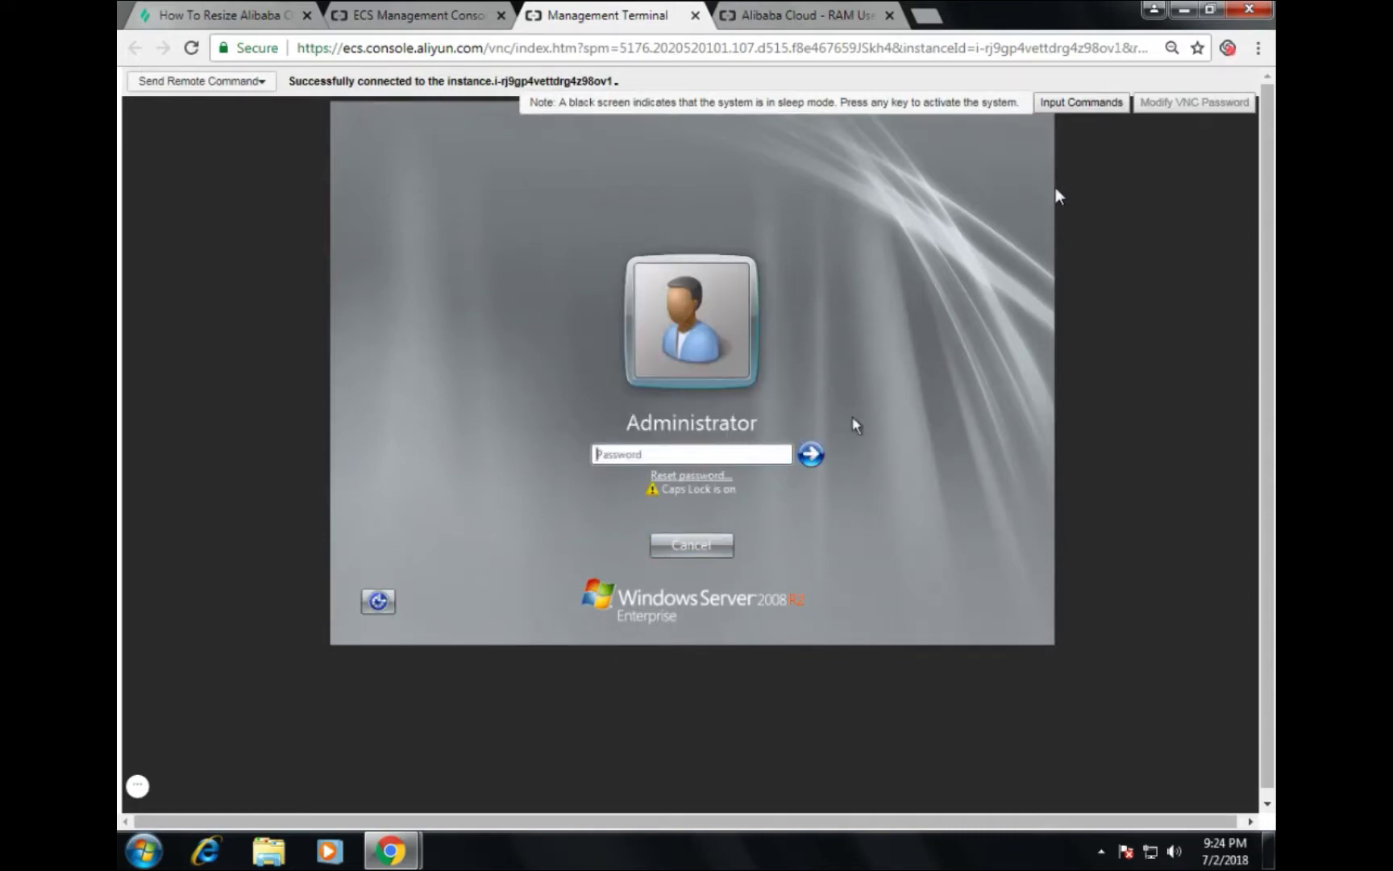
# Step: Re-enter the Administrator password to log in, then close the restart notice without restarting
pyautogui.click(1050, 104)
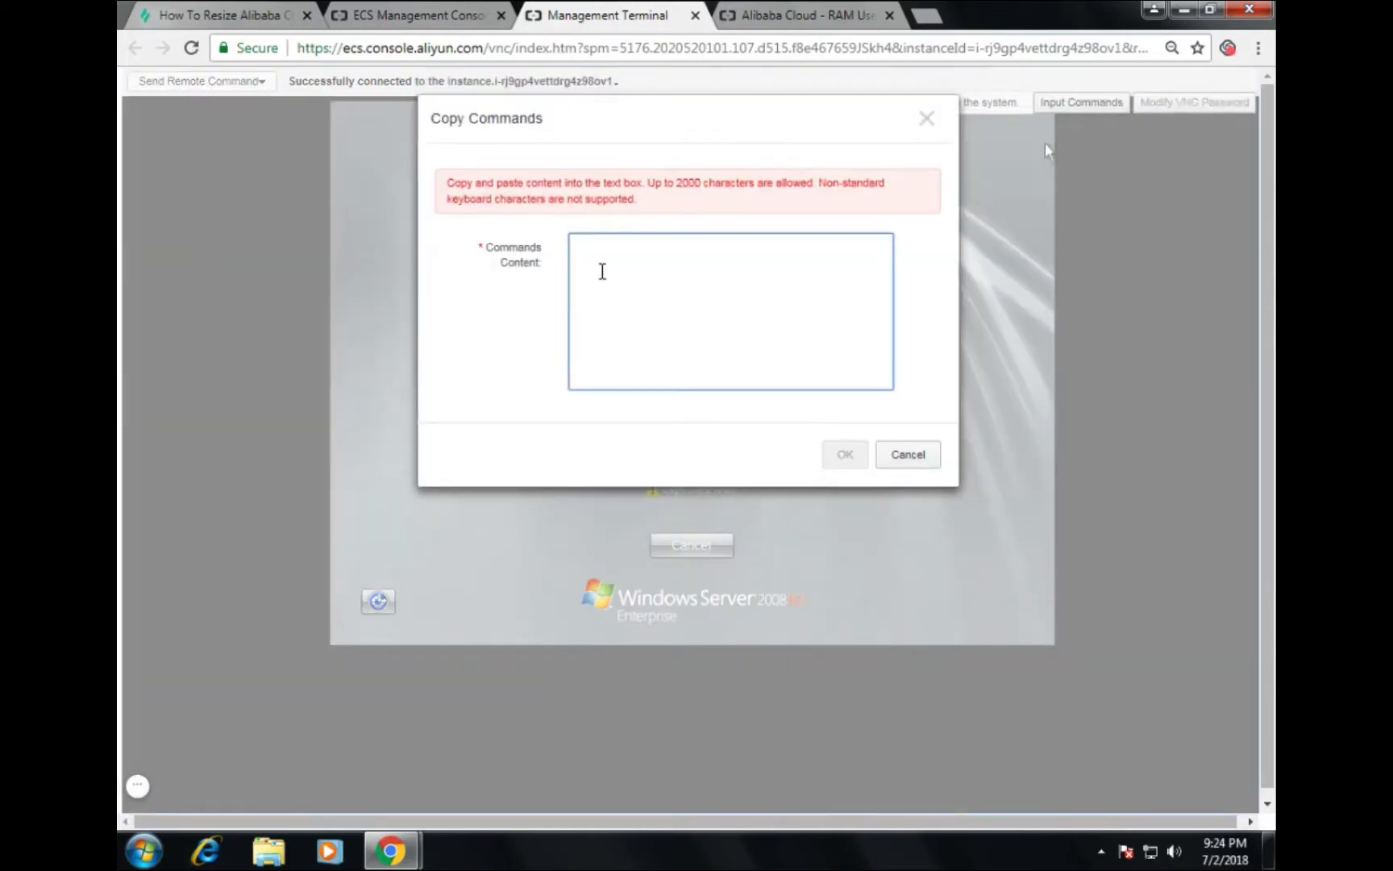
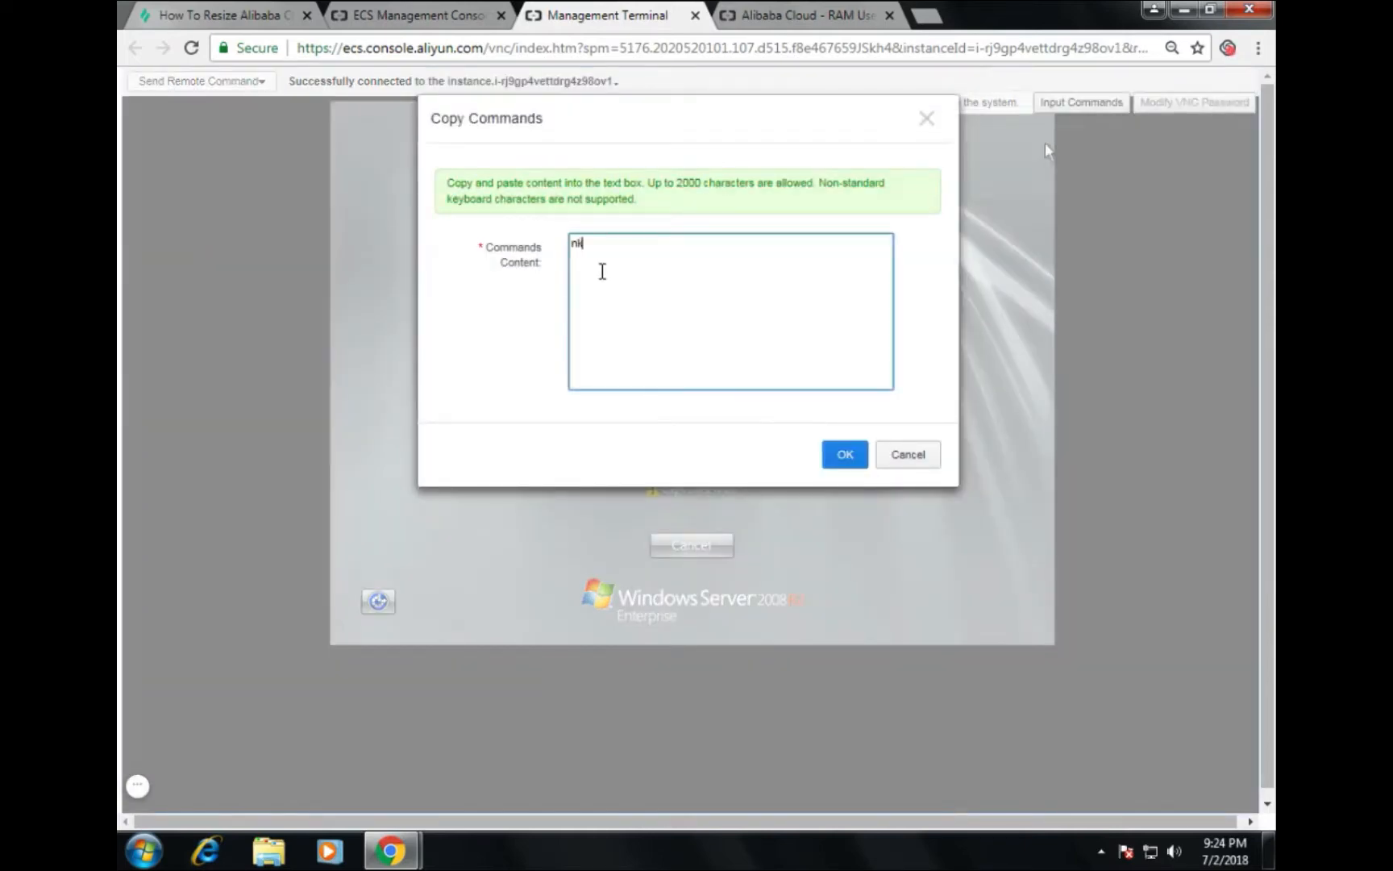
pyautogui.click(847, 456)
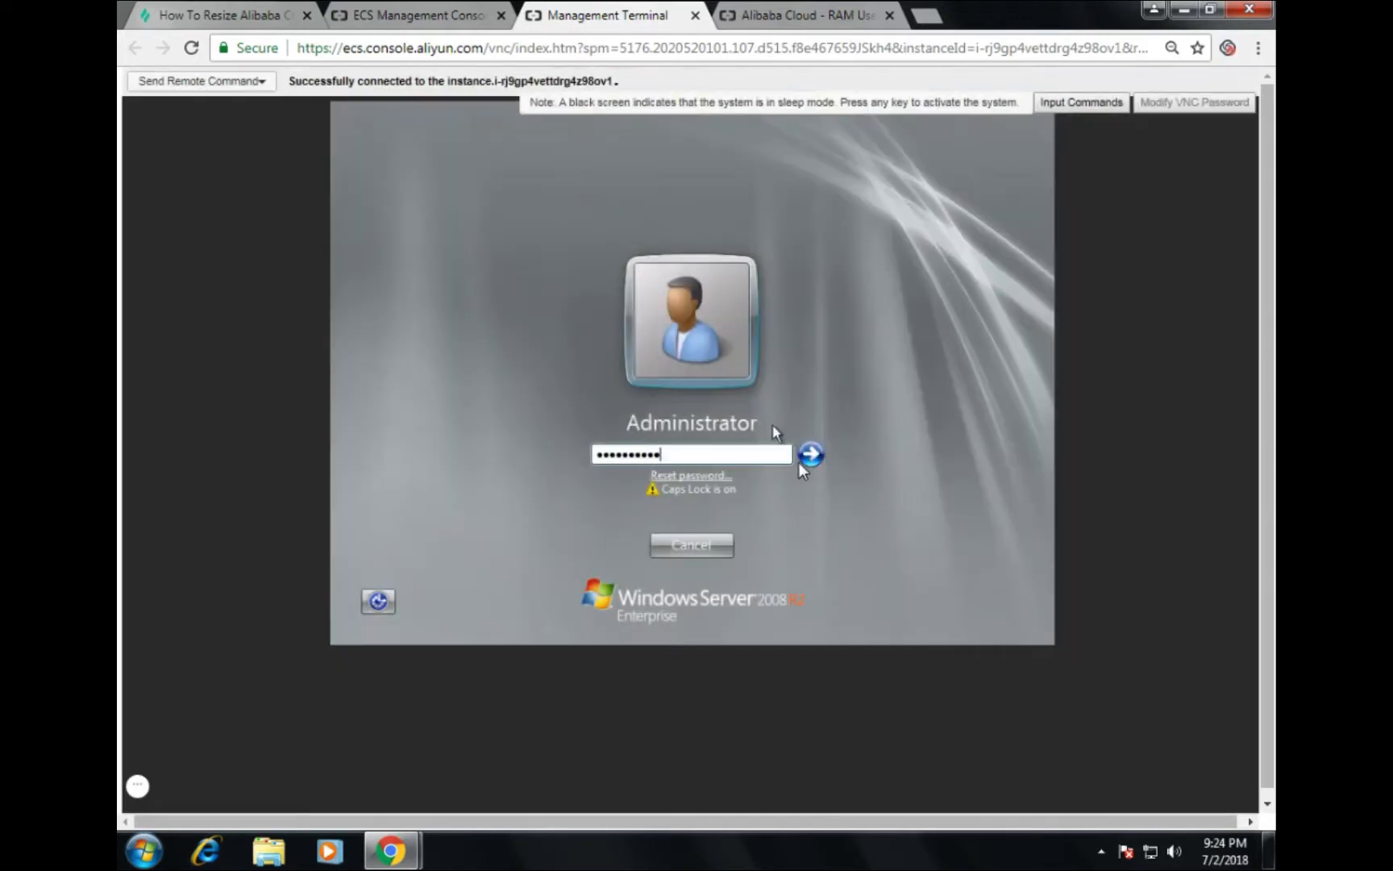
pyautogui.click(811, 455)
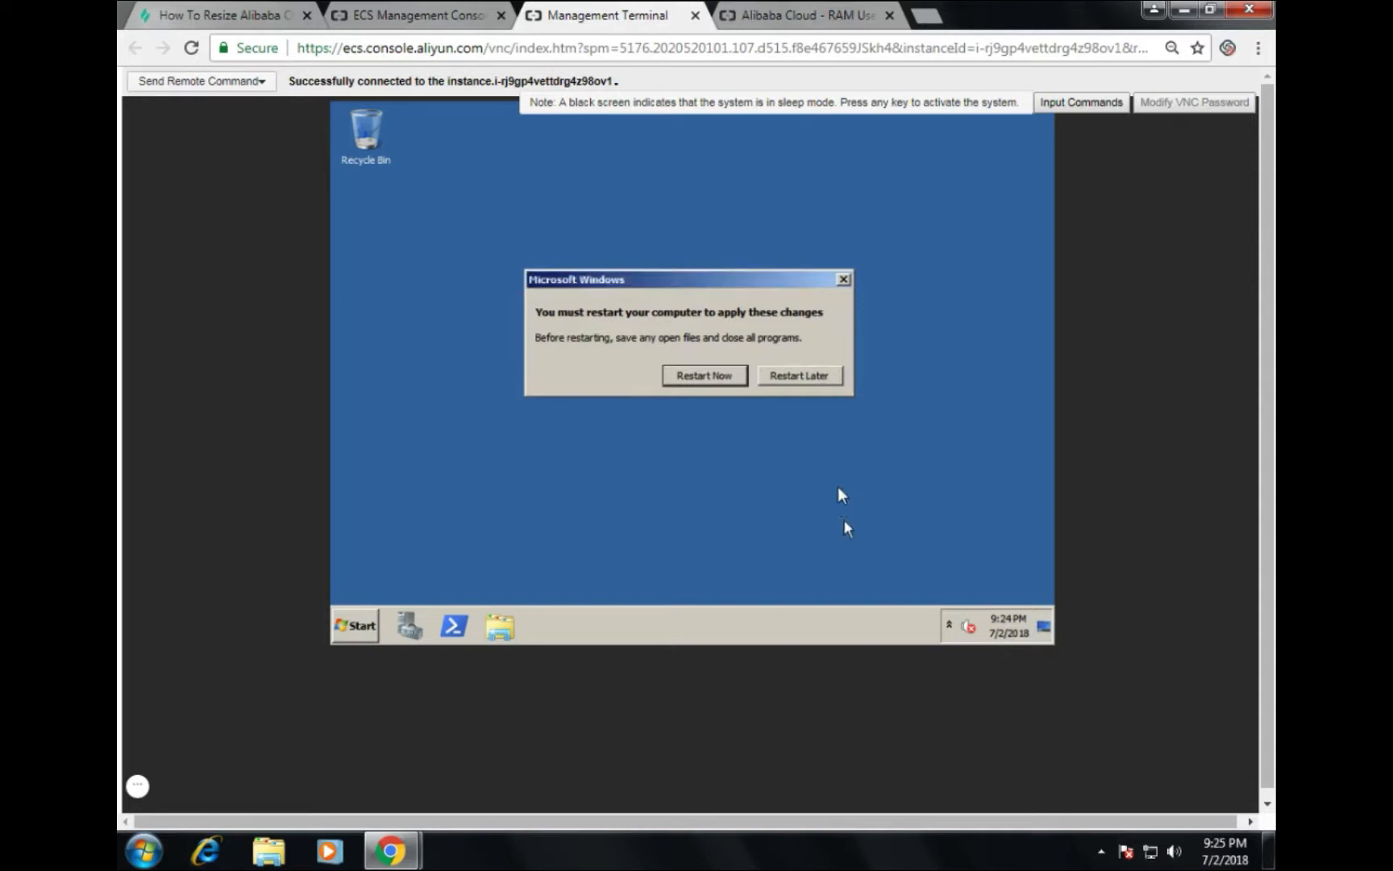
pyautogui.click(843, 279)
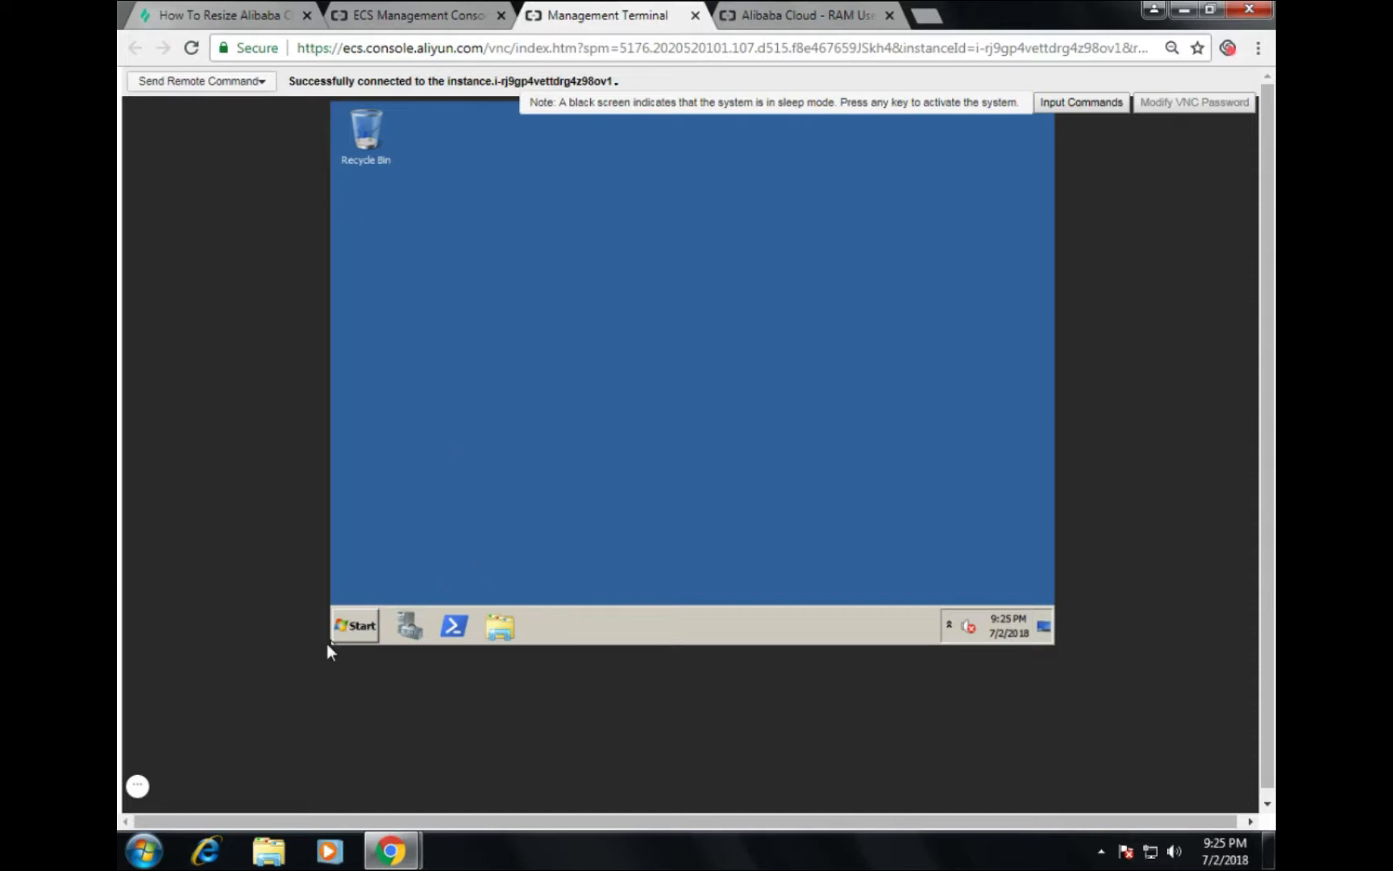
# Step: Open Computer from the remote Start menu to show drives C:, E: and the CD drive
pyautogui.click(347, 628)
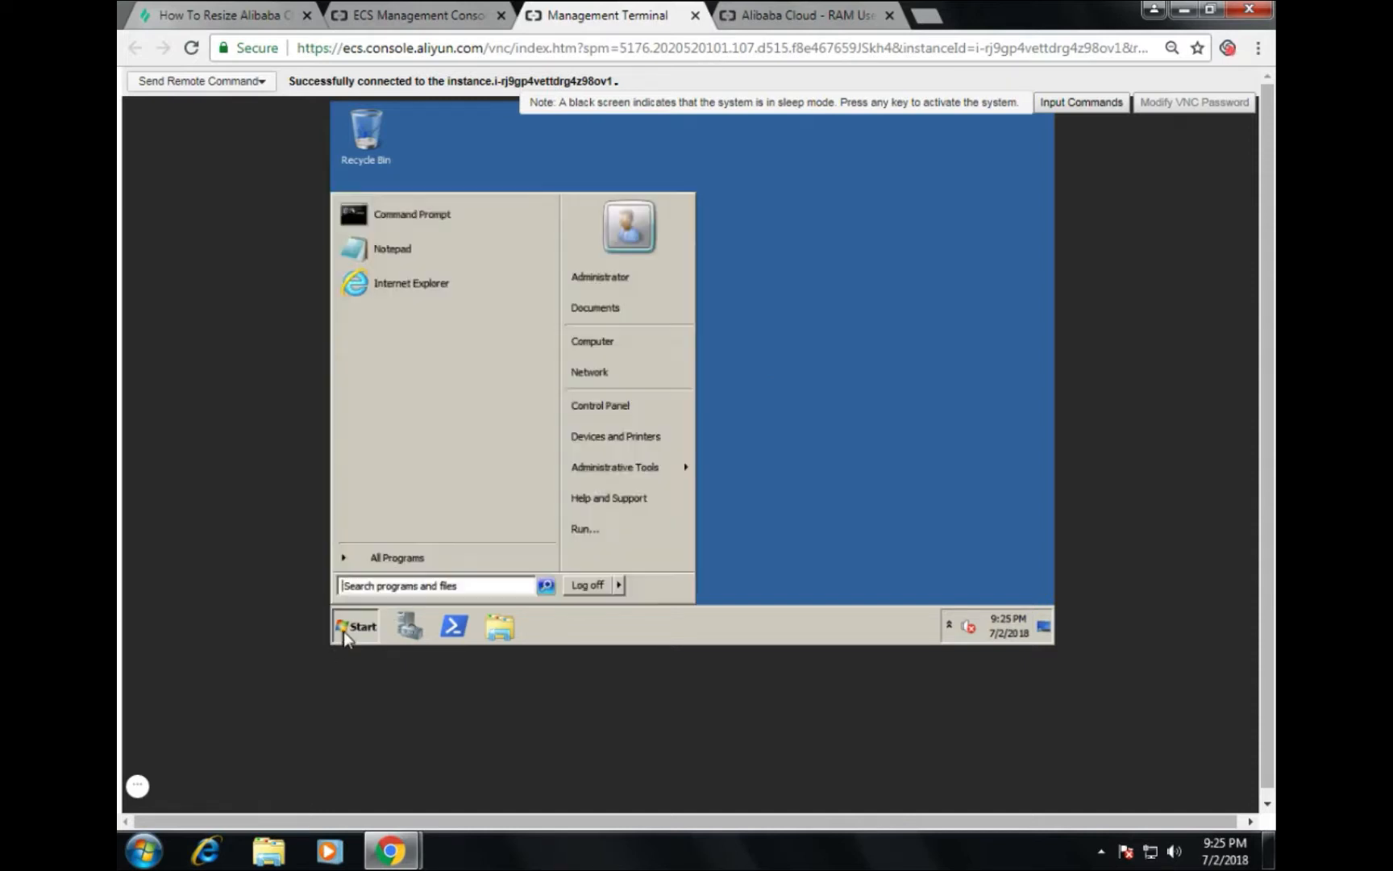
pyautogui.click(599, 341)
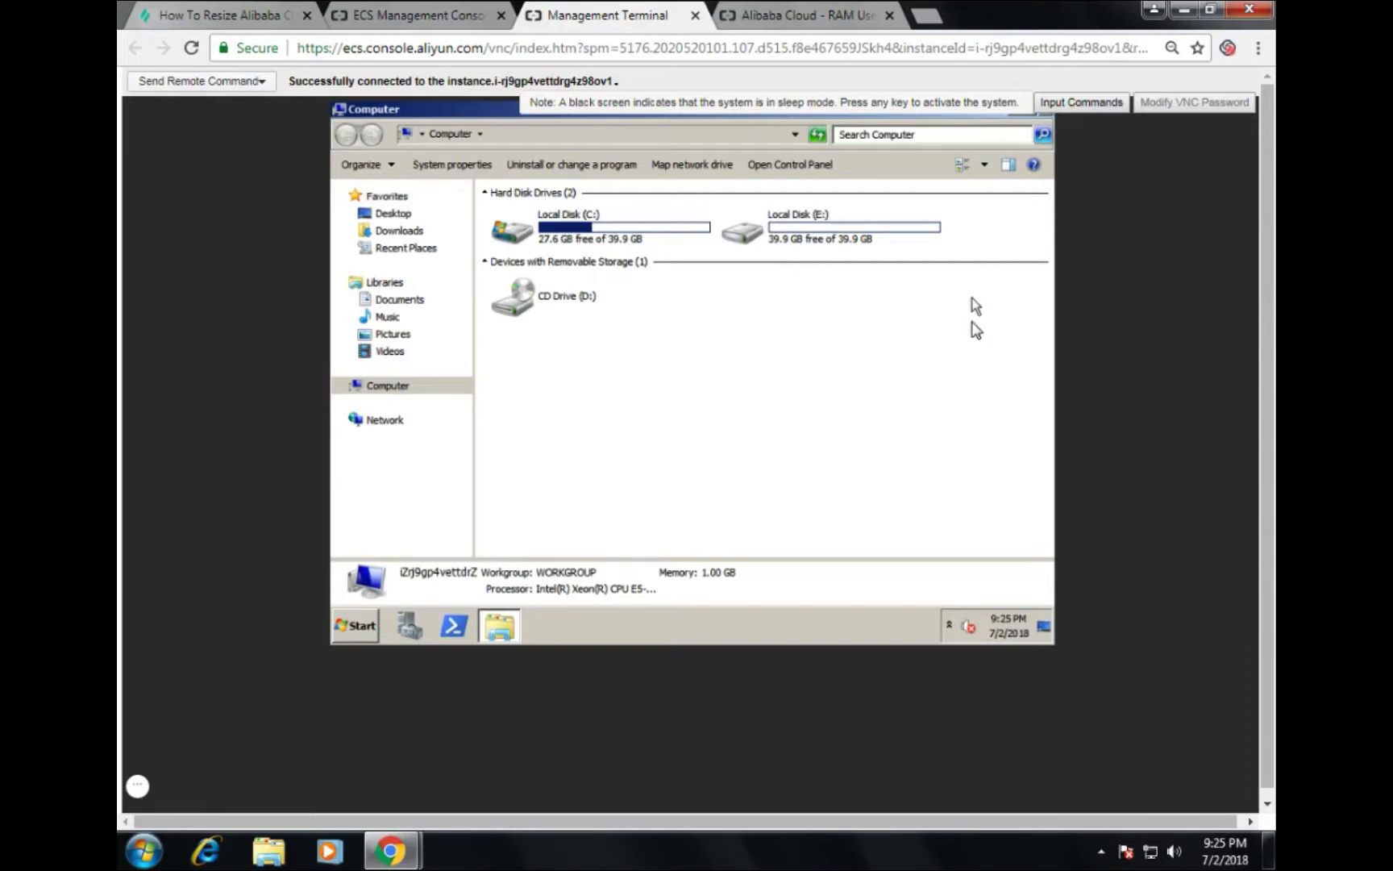
# Step: Create a text document named labex on Local Disk (E:) and type alibaba into it
pyautogui.doubleClick(848, 227)
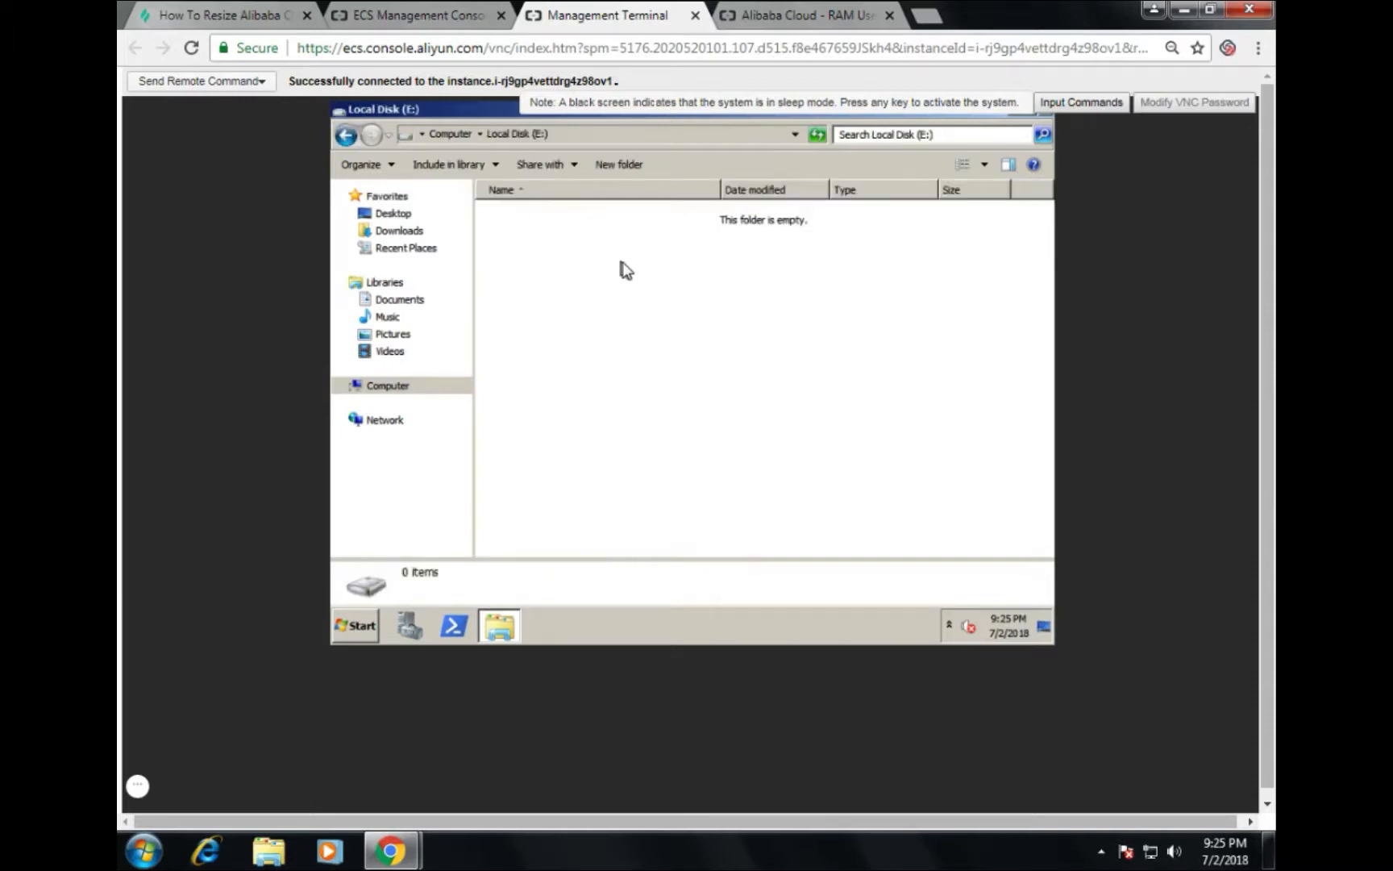
pyautogui.rightClick(621, 262)
pyautogui.moveTo(678, 434)
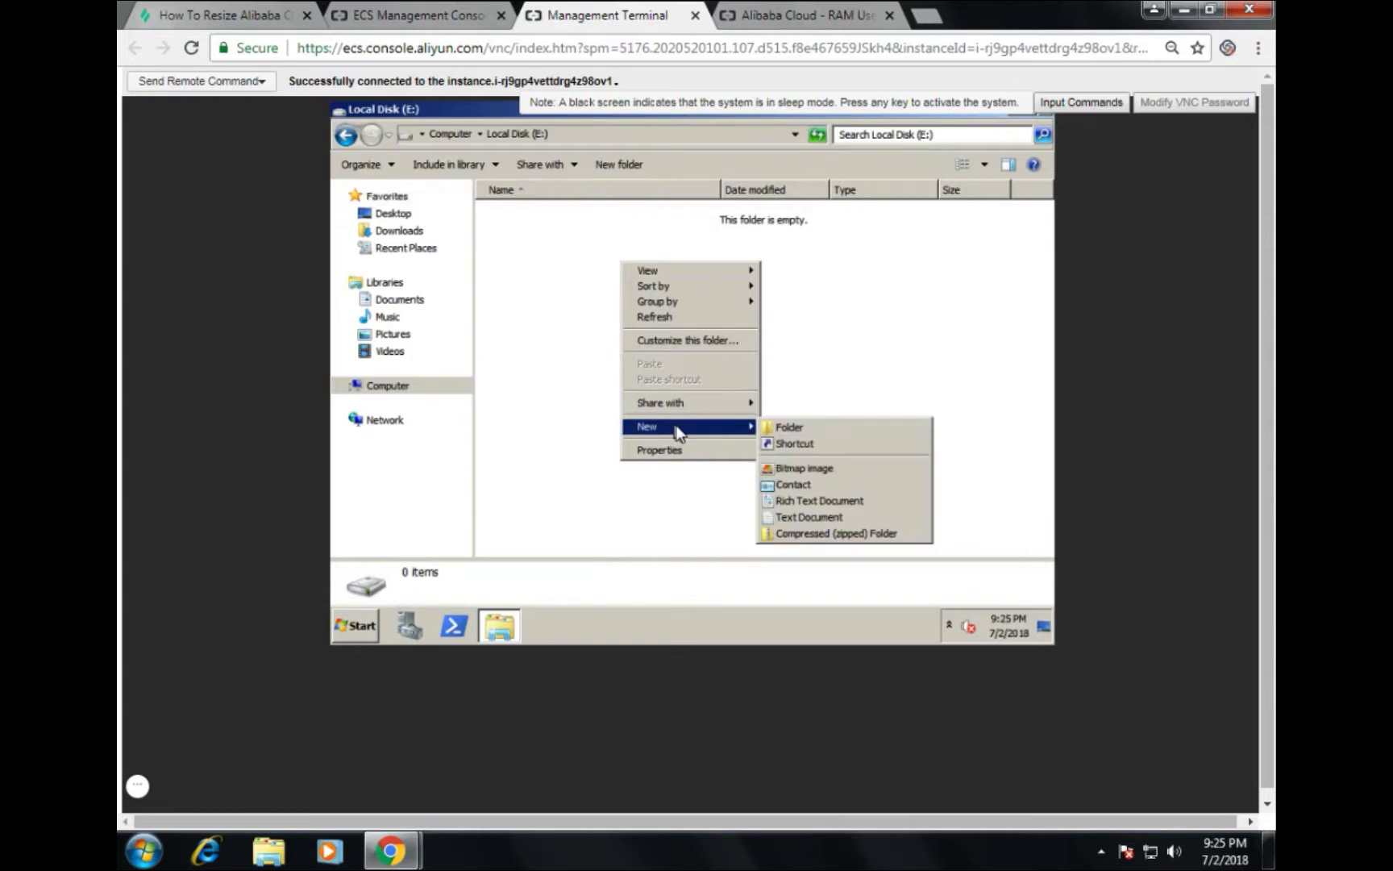
pyautogui.click(804, 516)
pyautogui.write('labex')
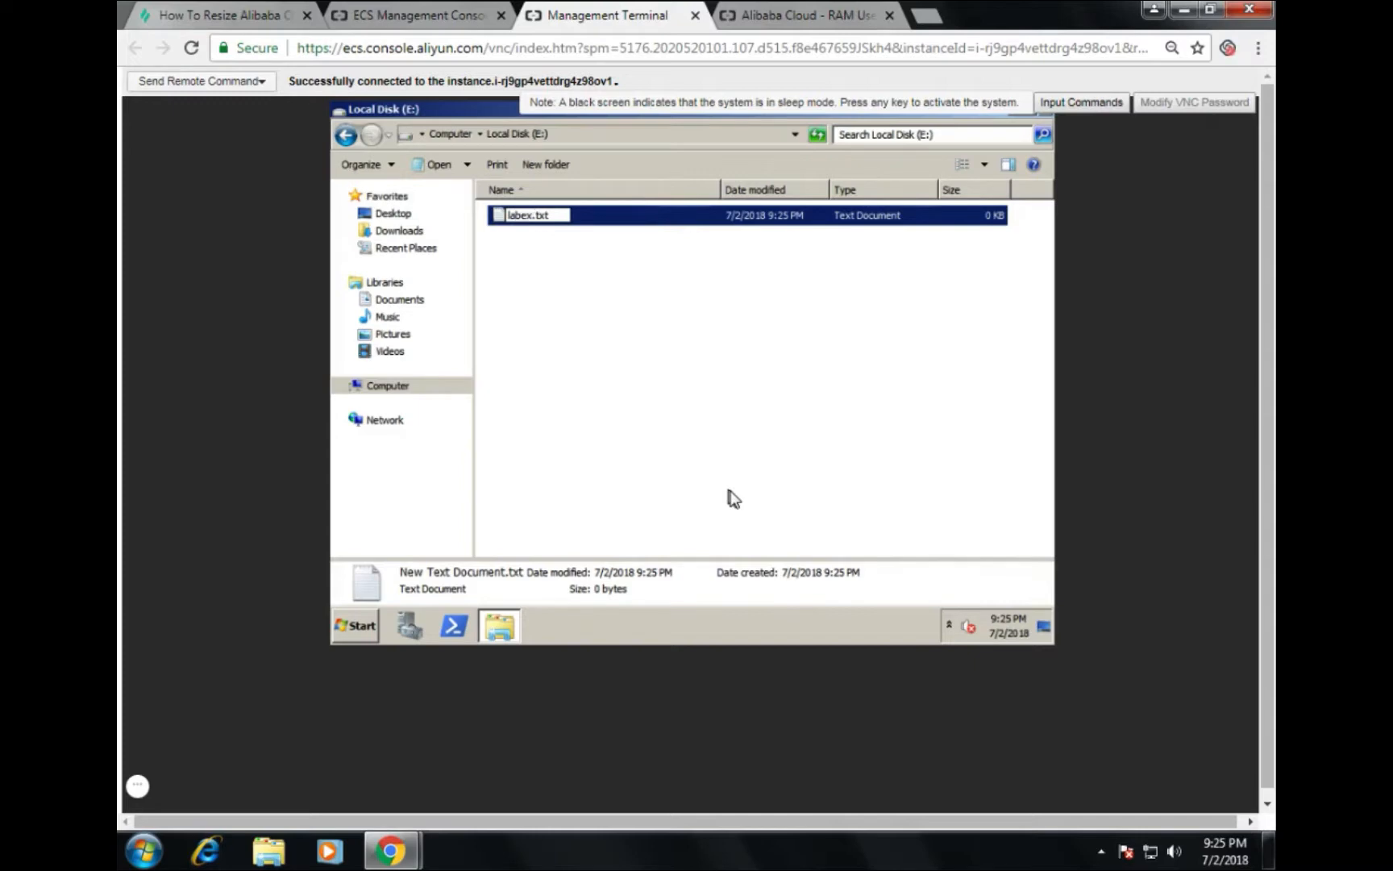
pyautogui.press('Return')
pyautogui.press('Return')
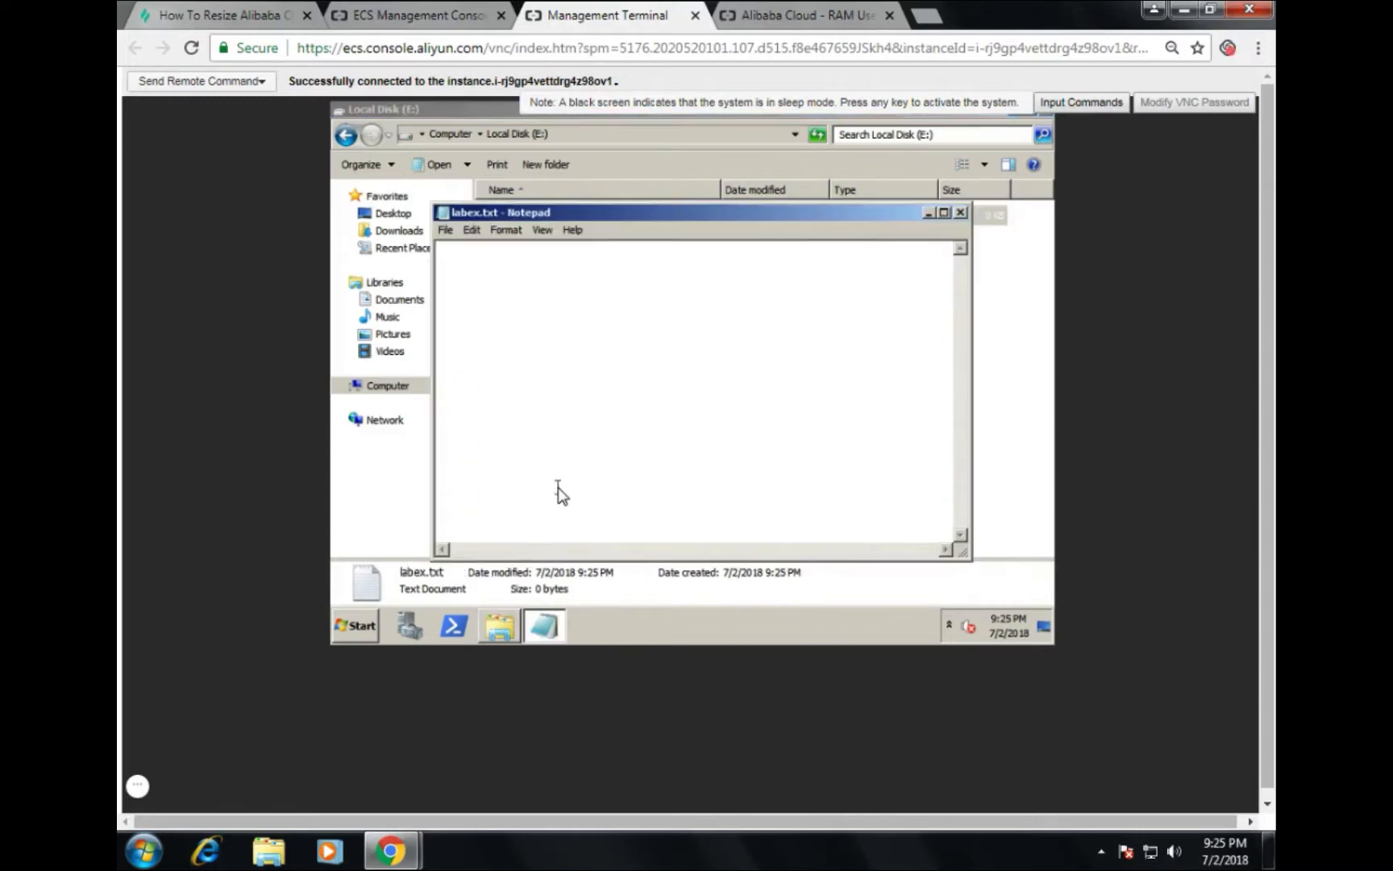
pyautogui.write('alibaba')
# Step: Save labex.txt from Notepad's File menu and close Notepad
pyautogui.click(443, 230)
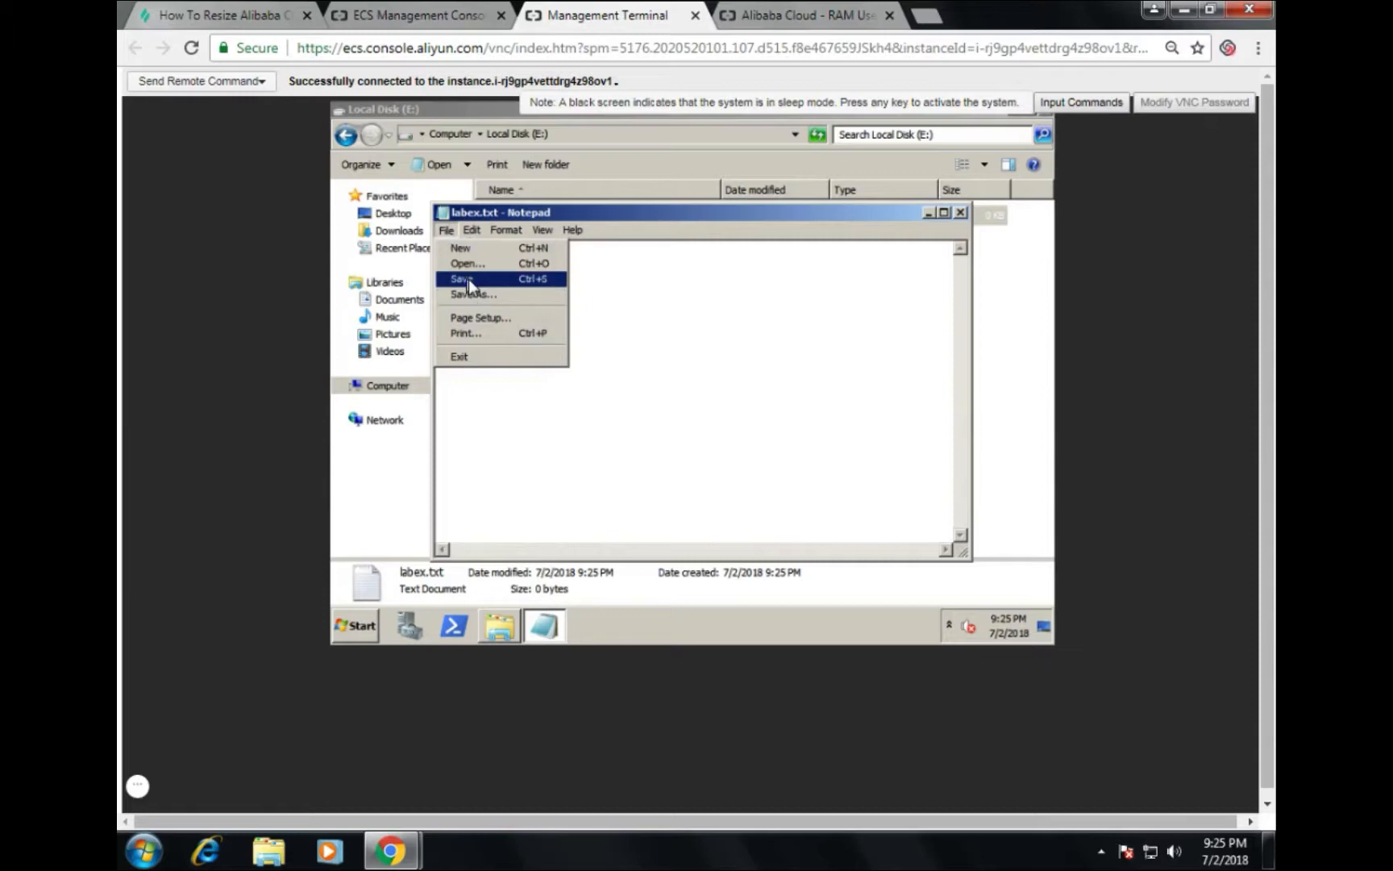
pyautogui.click(468, 279)
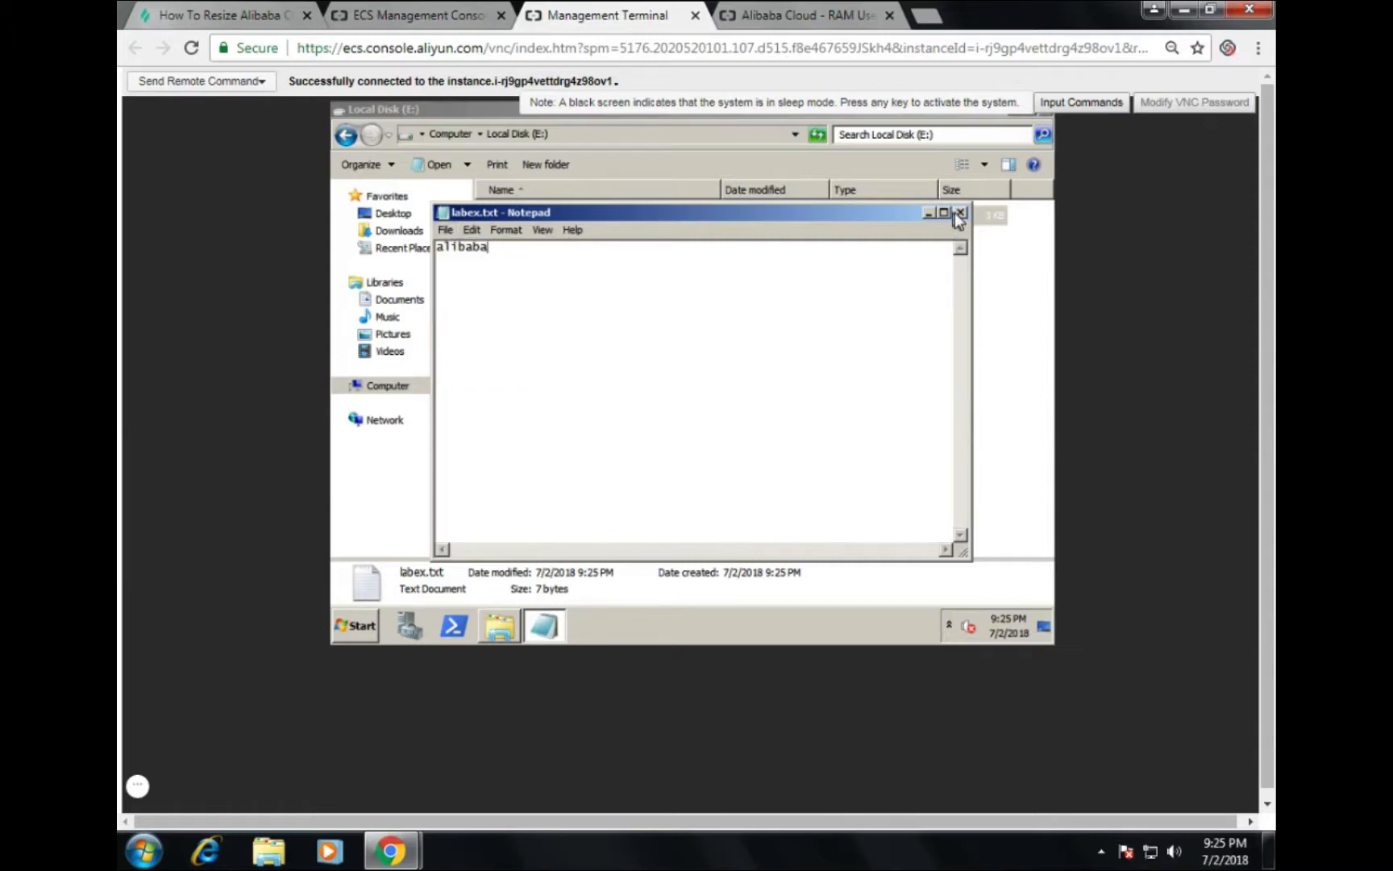
pyautogui.click(945, 213)
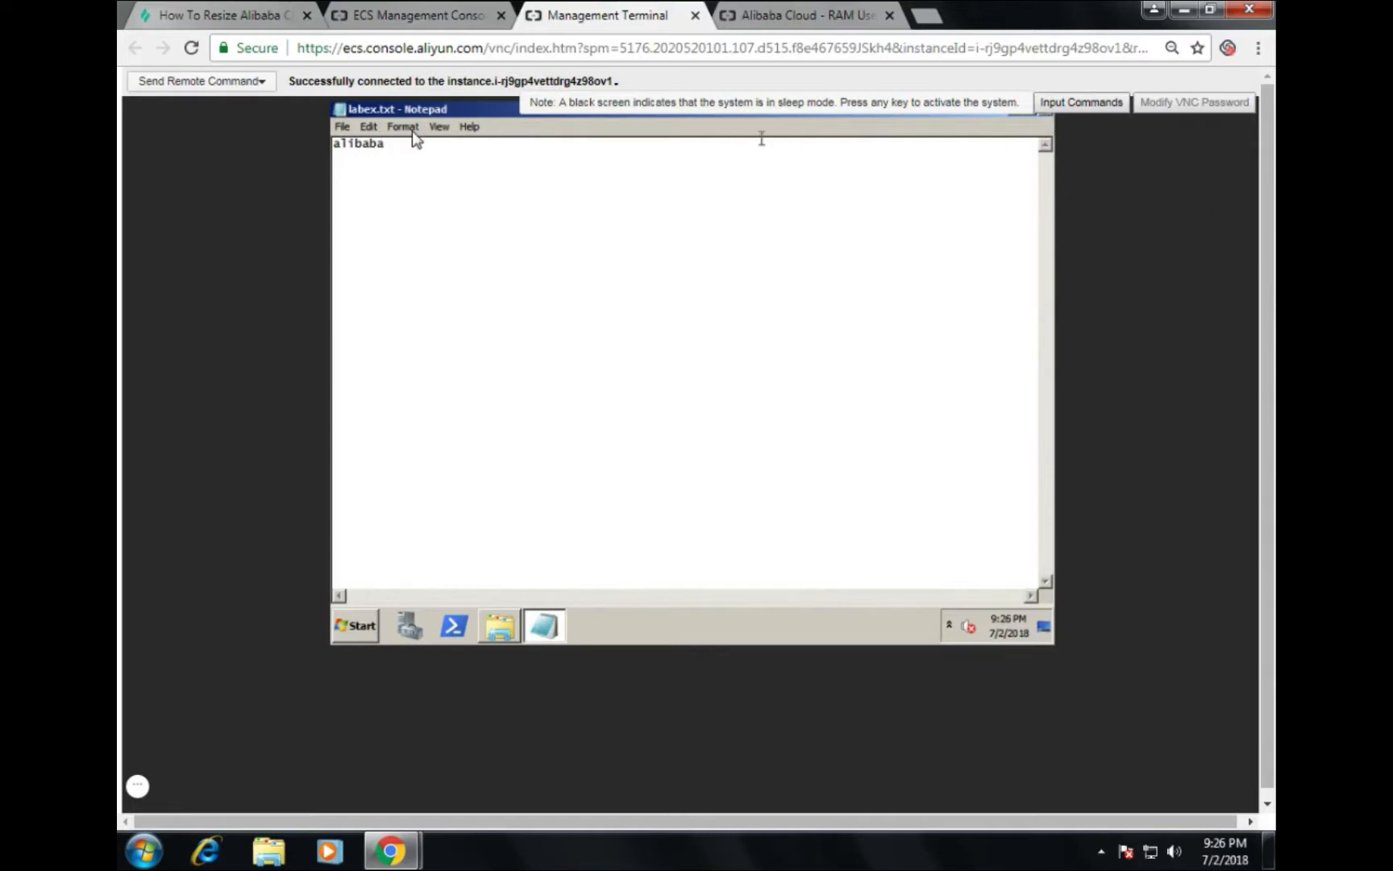
pyautogui.moveTo(463, 109); pyautogui.dragTo(516, 224)
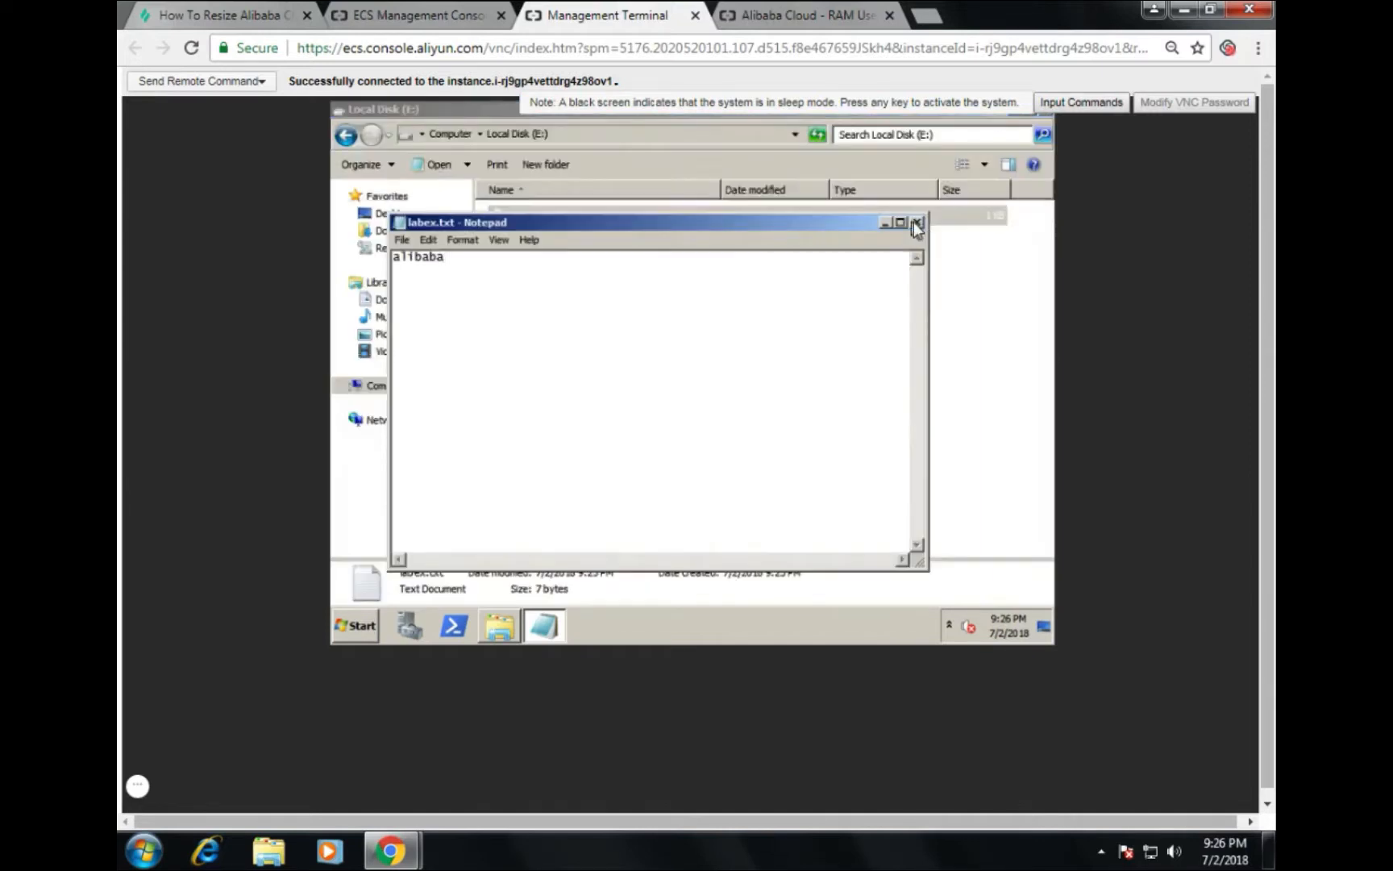
pyautogui.click(919, 222)
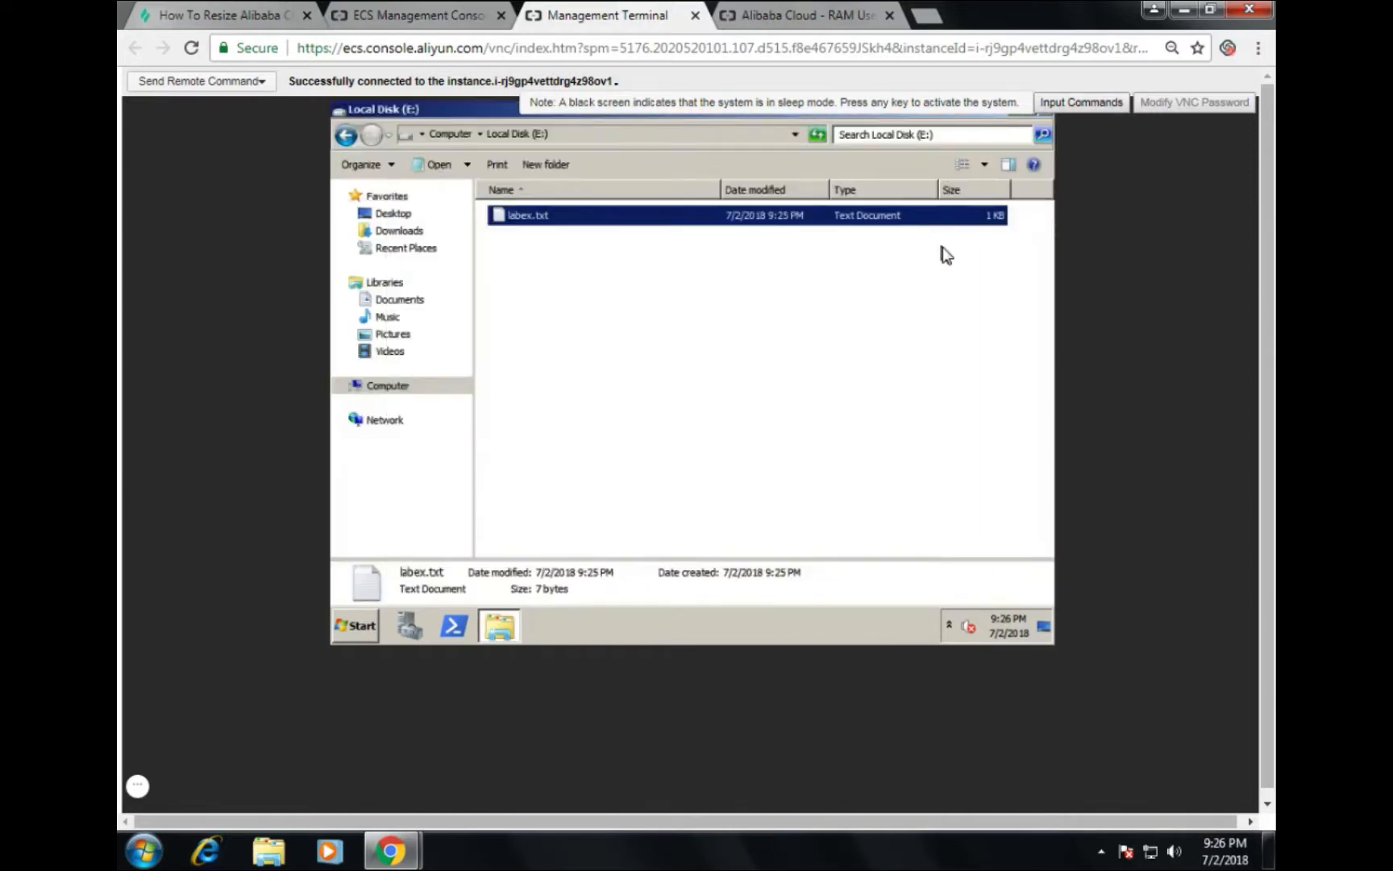
# Step: Reopen labex.txt to verify its content, then close the Management Terminal
pyautogui.doubleClick(524, 216)
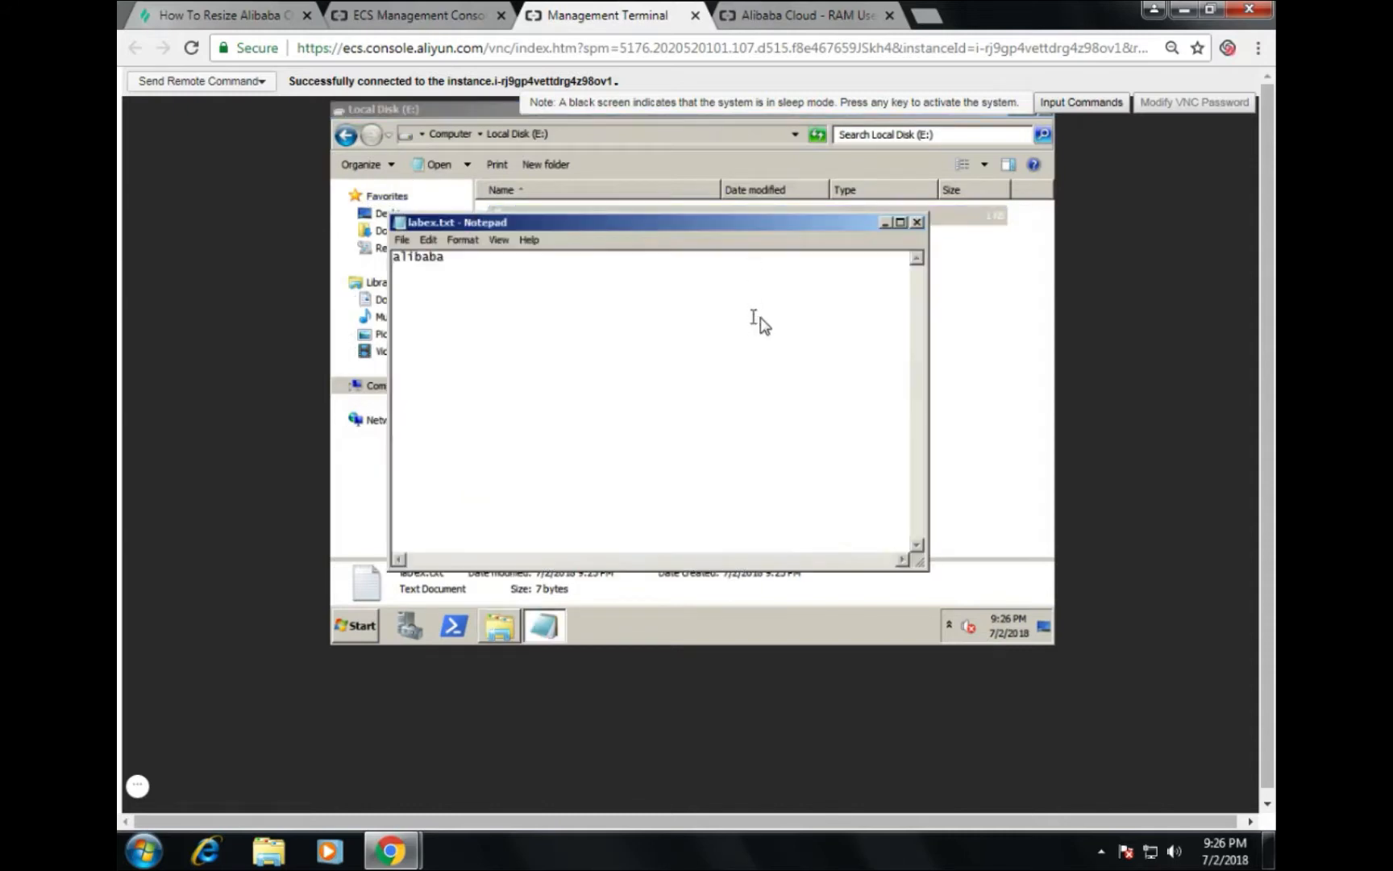
pyautogui.click(918, 222)
pyautogui.click(699, 281)
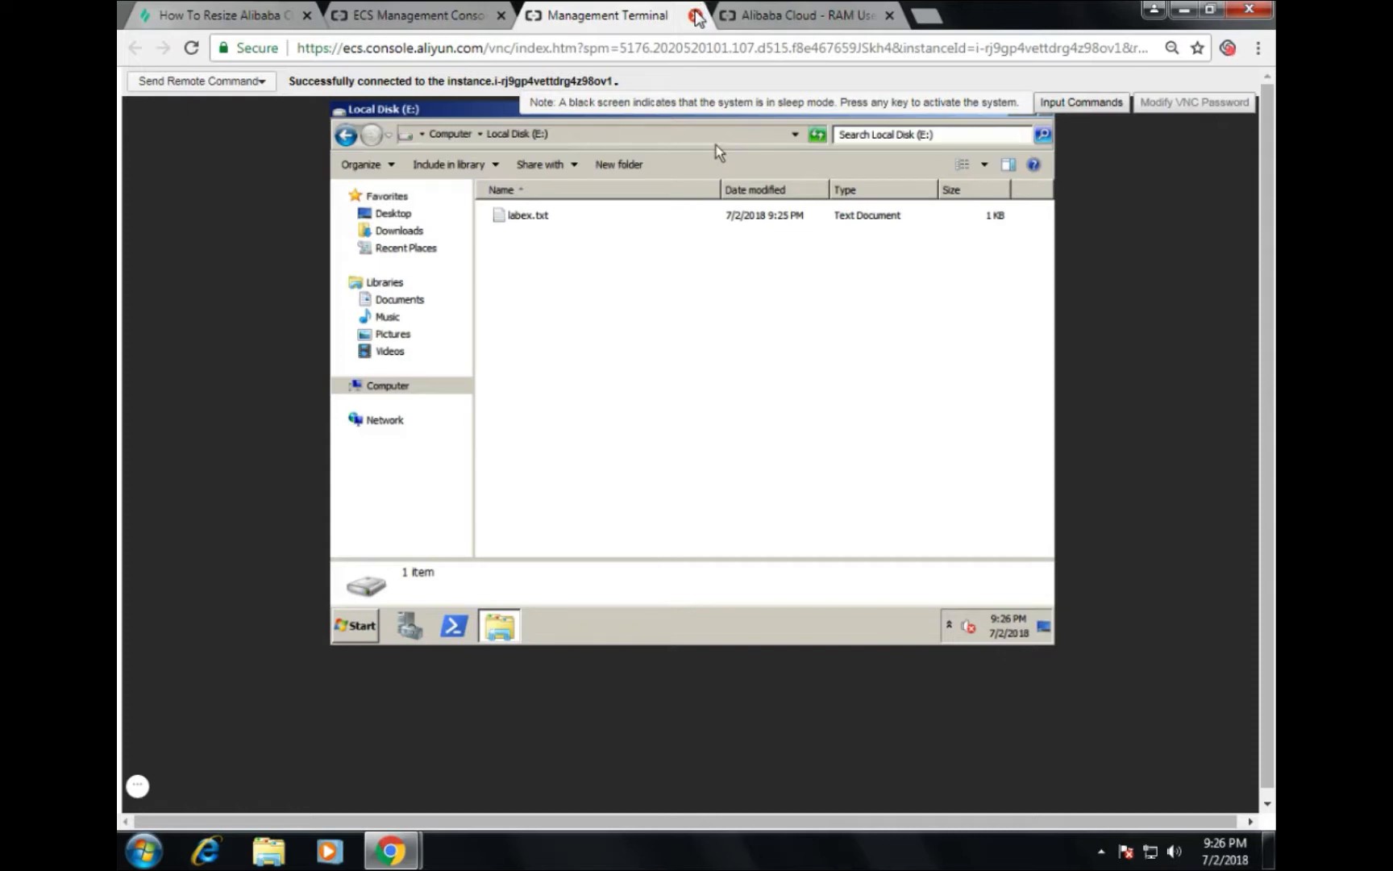
pyautogui.click(696, 16)
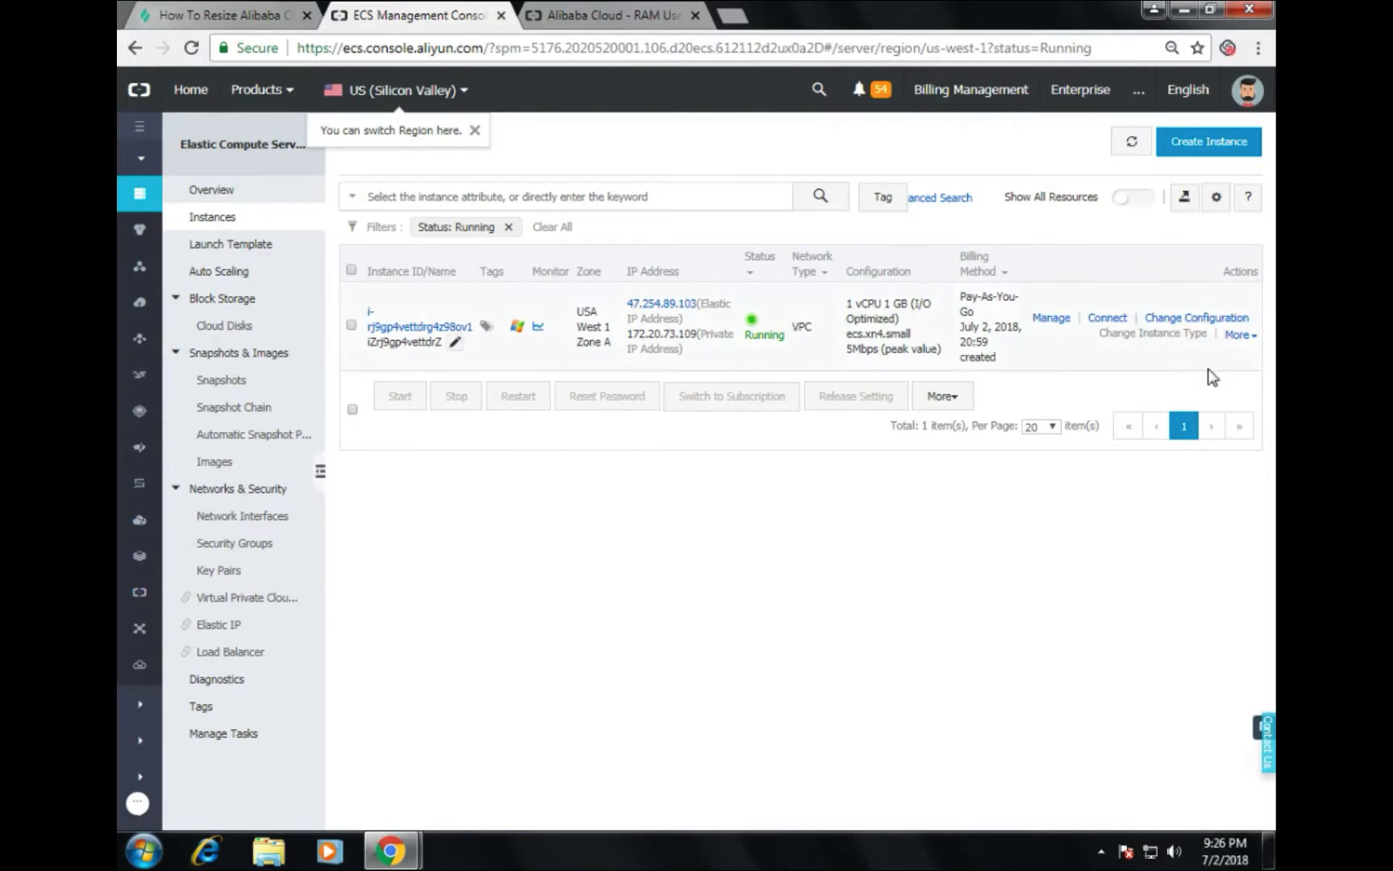
# Step: Stop the instance via More > Instance Status > Stop and confirm with OK
pyautogui.click(1240, 335)
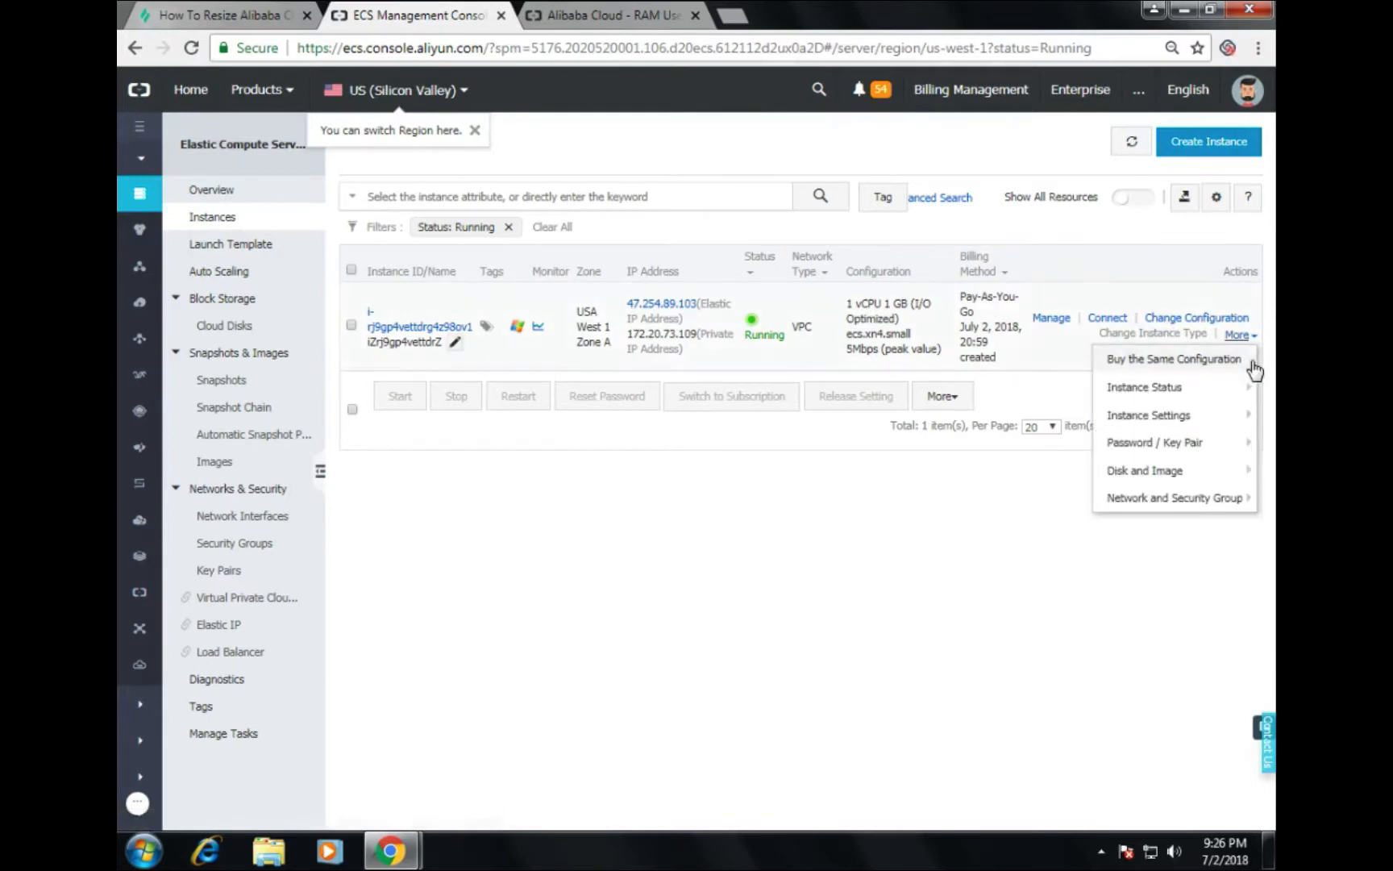
pyautogui.moveTo(1197, 394)
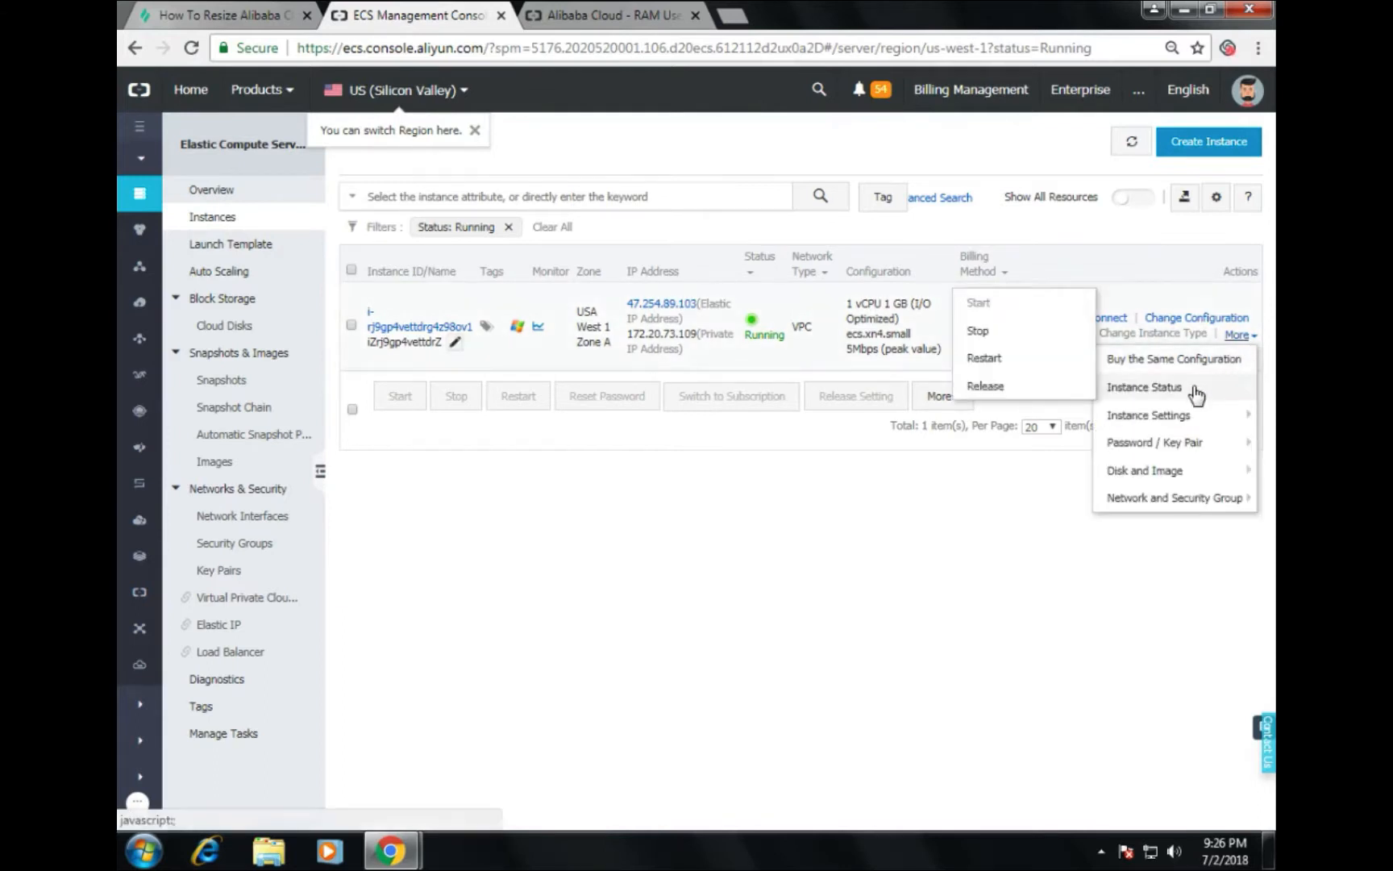
pyautogui.click(980, 333)
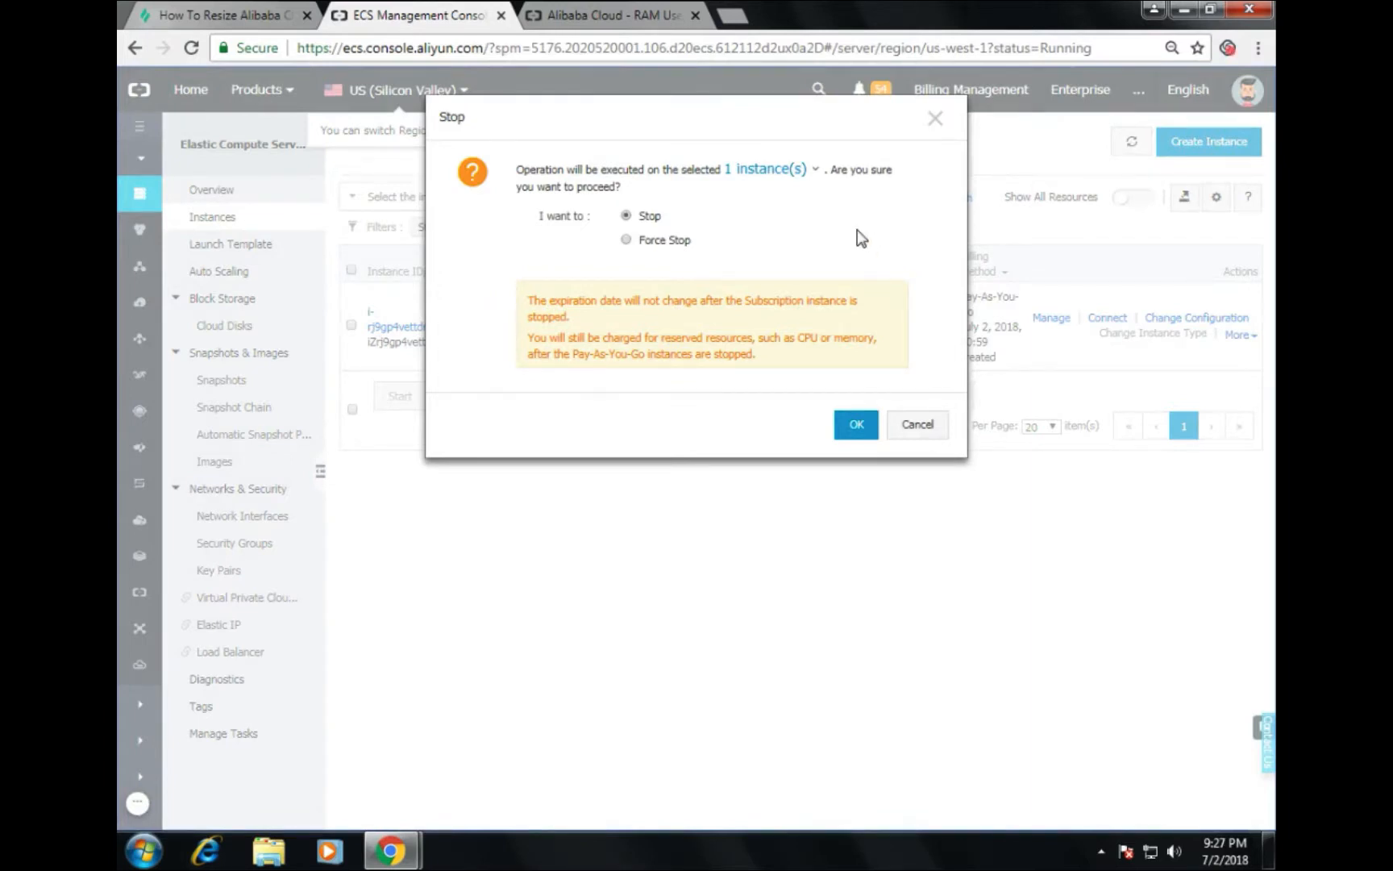
pyautogui.click(856, 425)
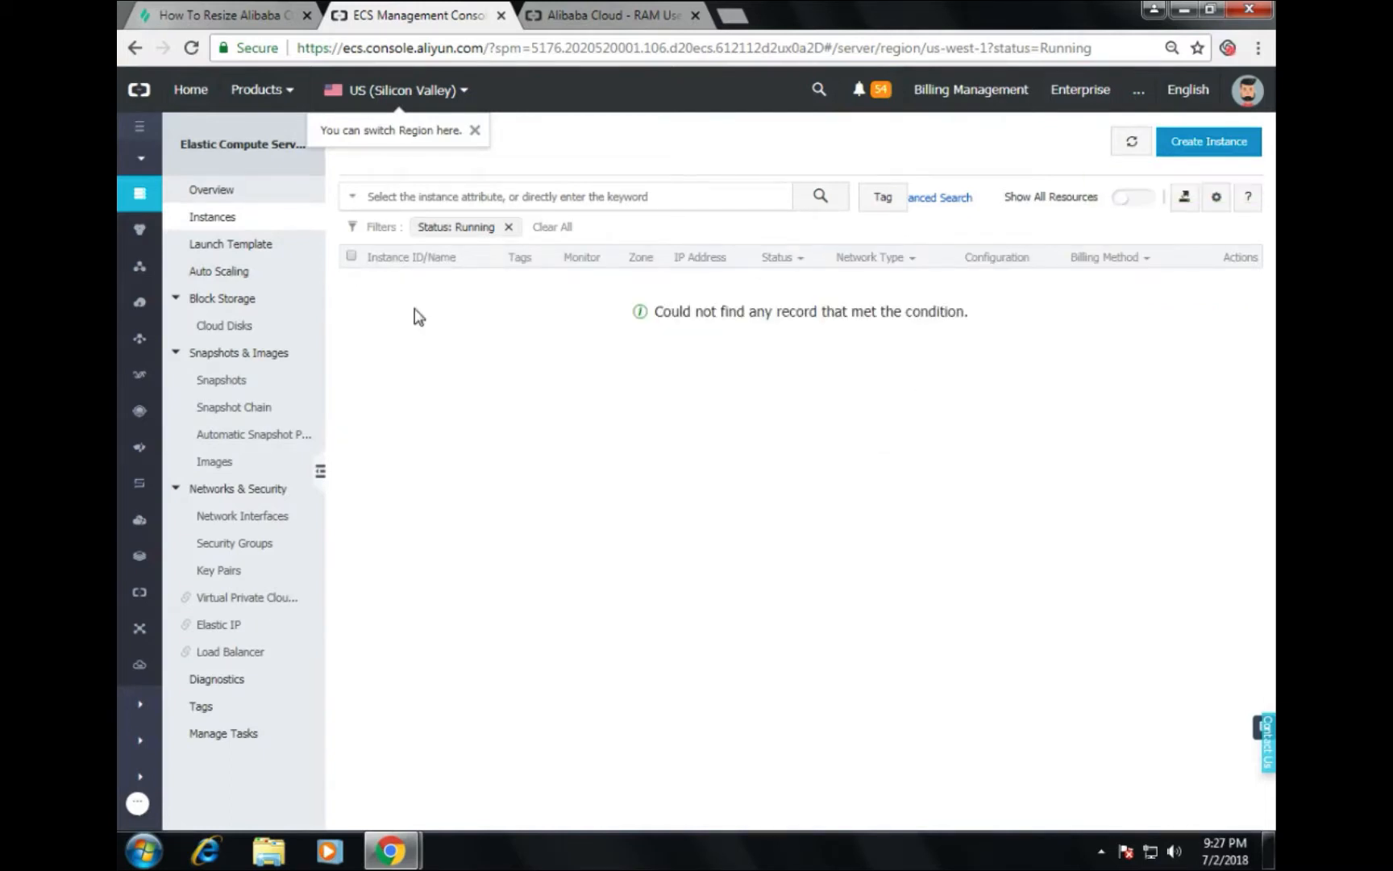
# Step: Reload the instance list repeatedly, then go to Block Storage > Cloud Disks
pyautogui.click(1130, 142)
pyautogui.click(237, 194)
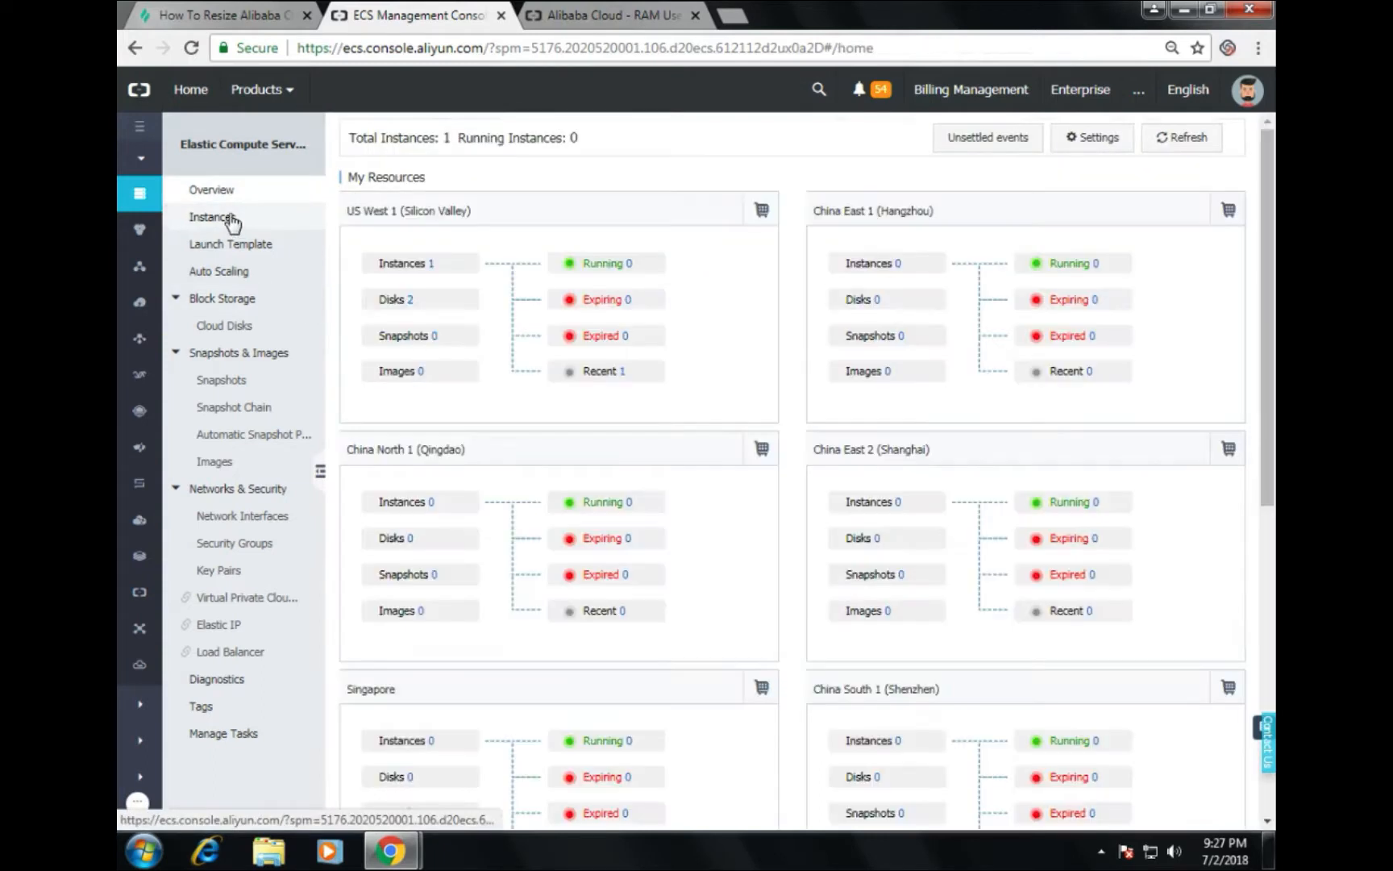
pyautogui.click(604, 269)
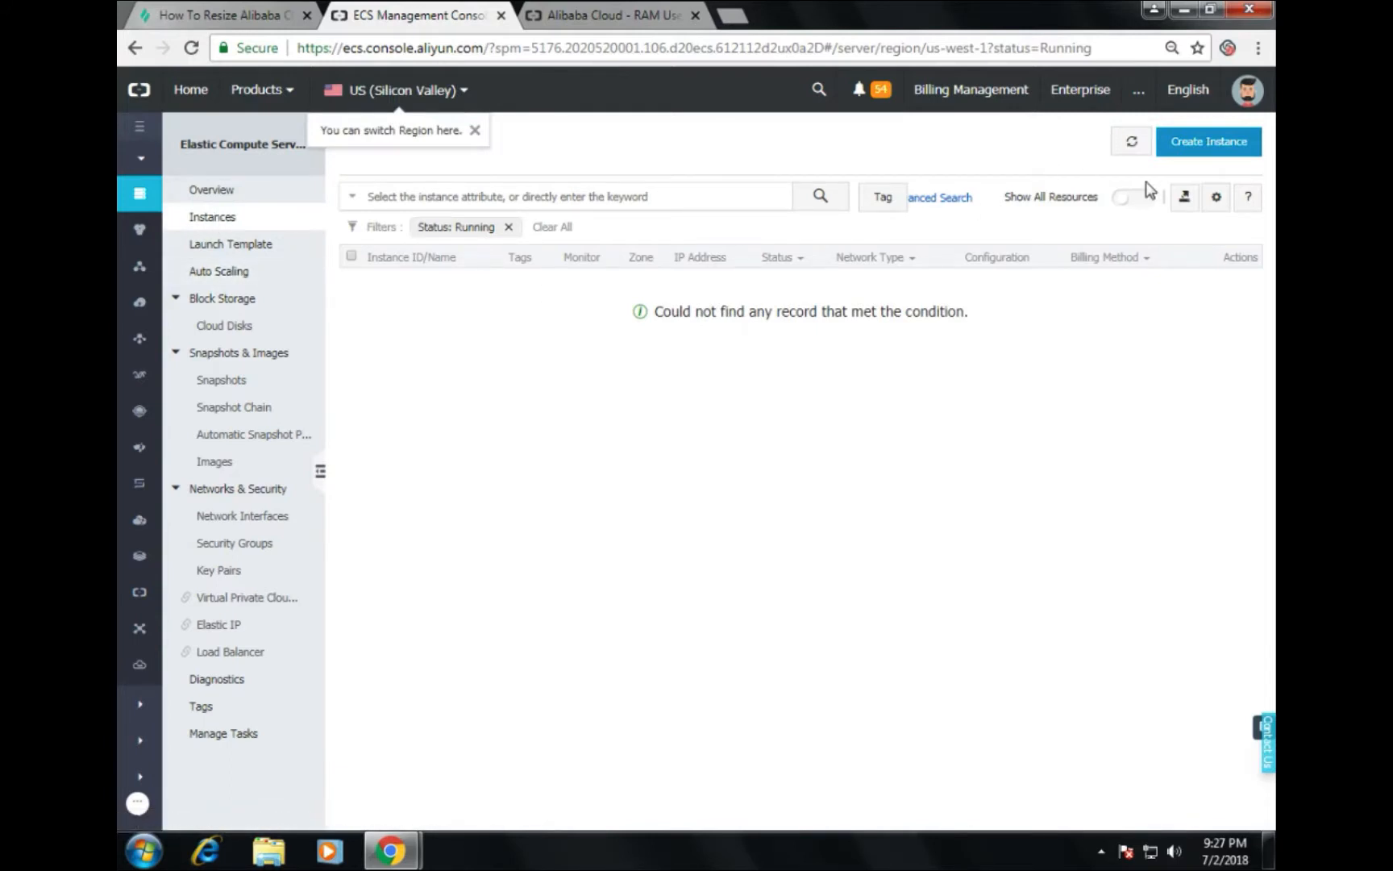
pyautogui.click(1131, 142)
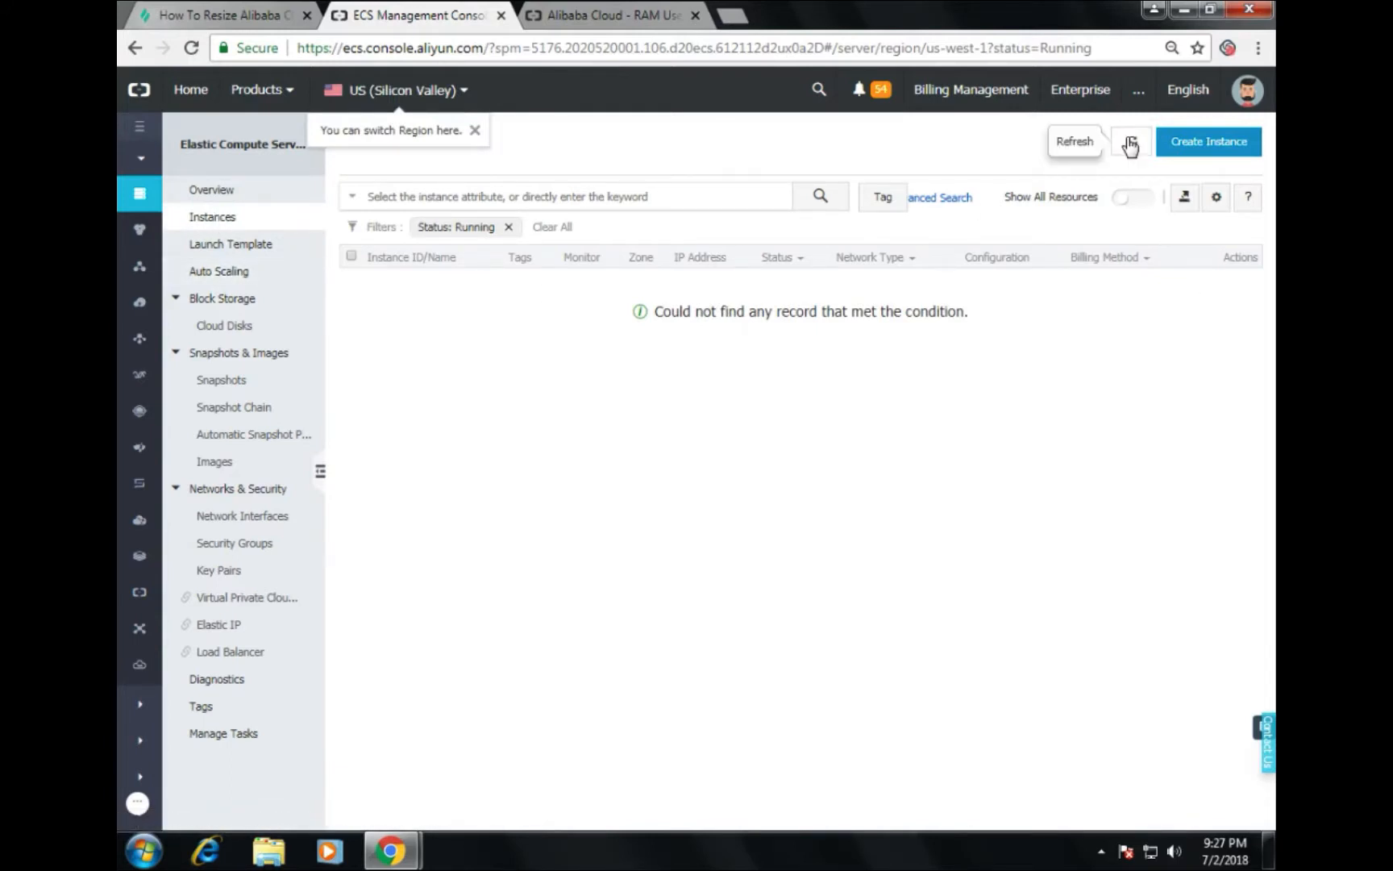
pyautogui.click(1132, 143)
pyautogui.click(1131, 143)
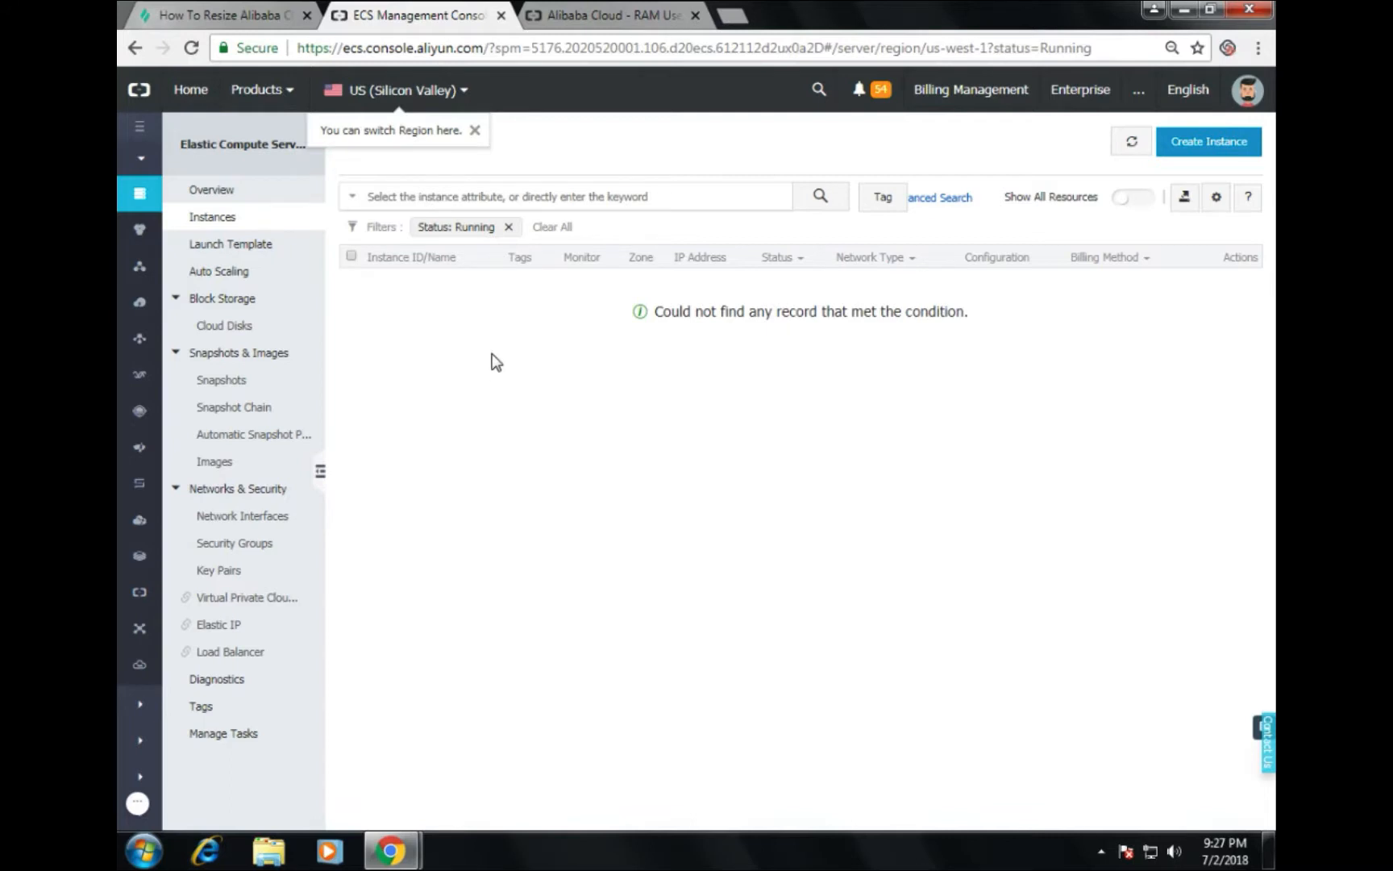
pyautogui.click(1134, 144)
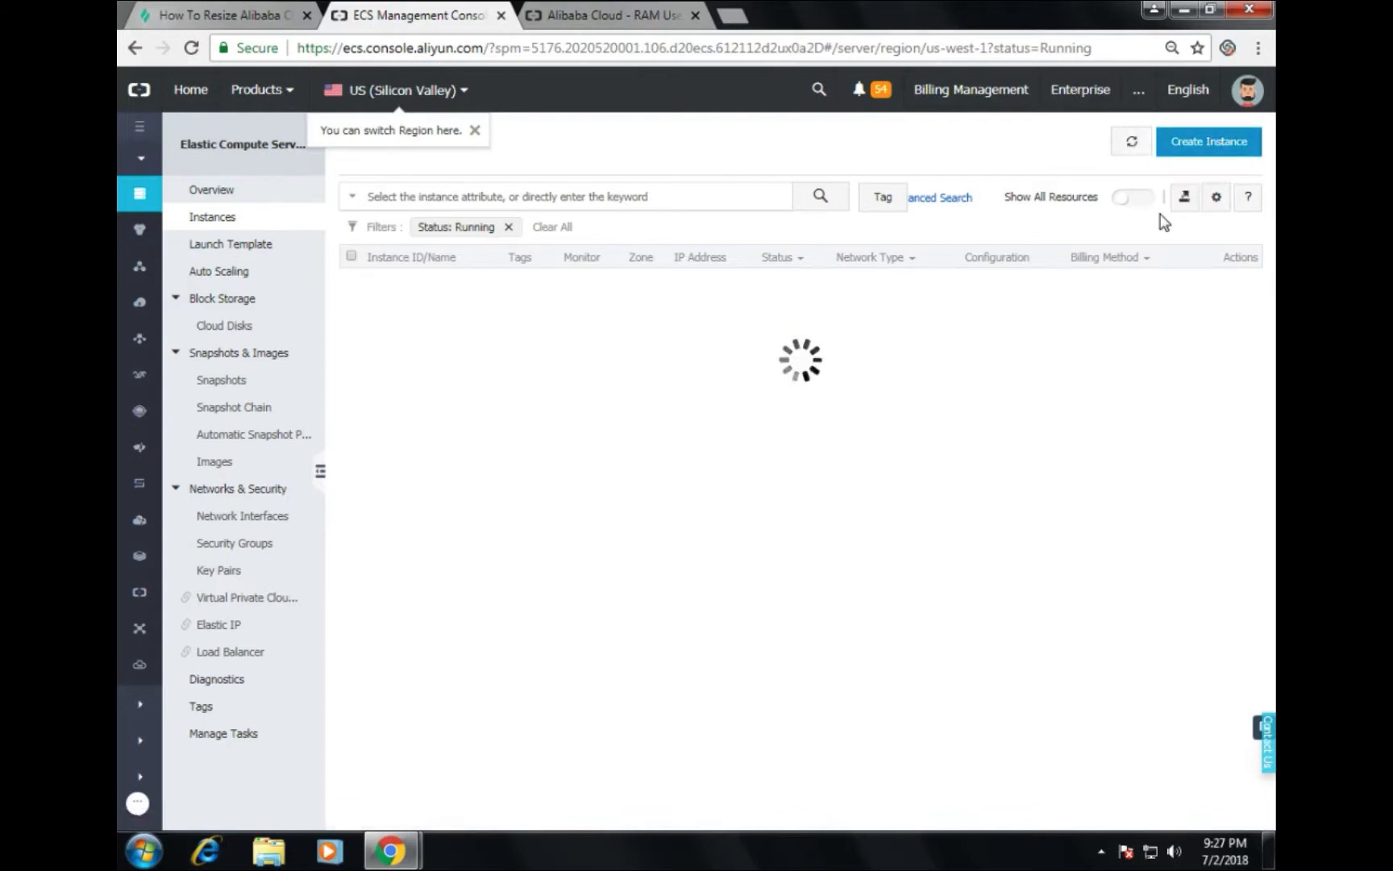
pyautogui.click(225, 325)
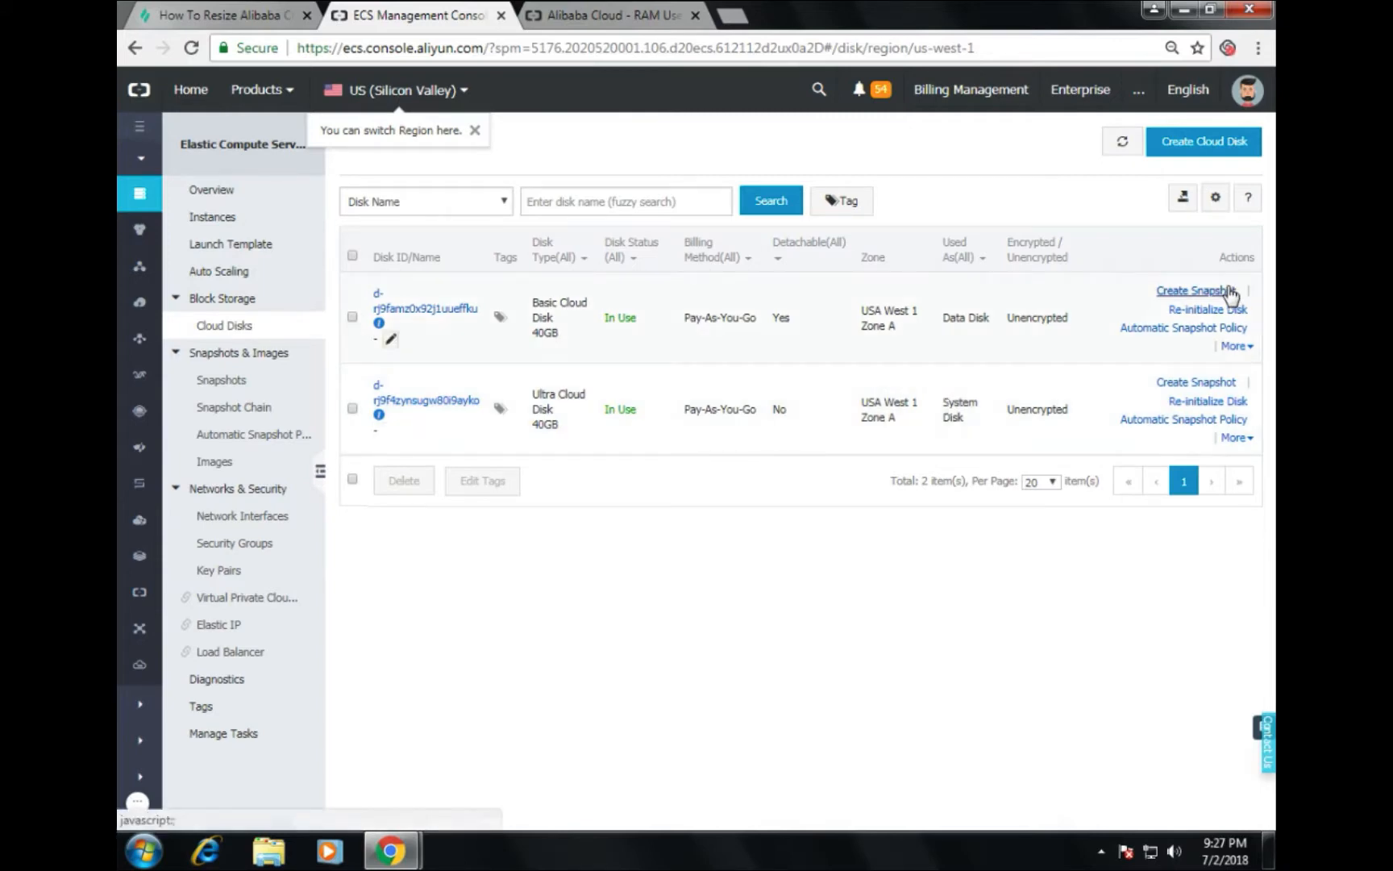
# Step: Resize the 40GB Basic data disk to 60GB, accepting the ECS Service Terms and acknowledging the notice
pyautogui.click(1235, 347)
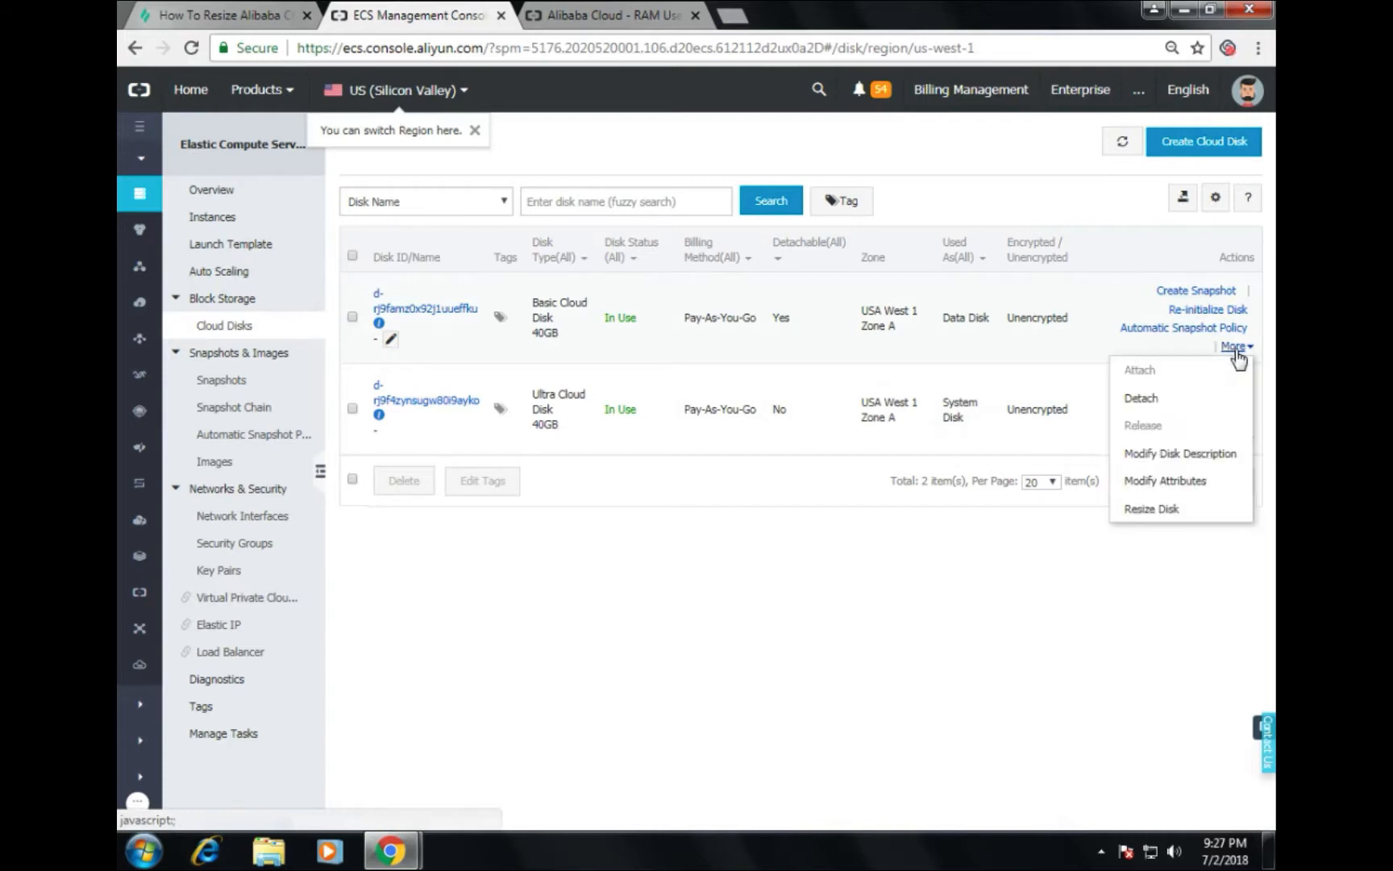
pyautogui.click(1184, 510)
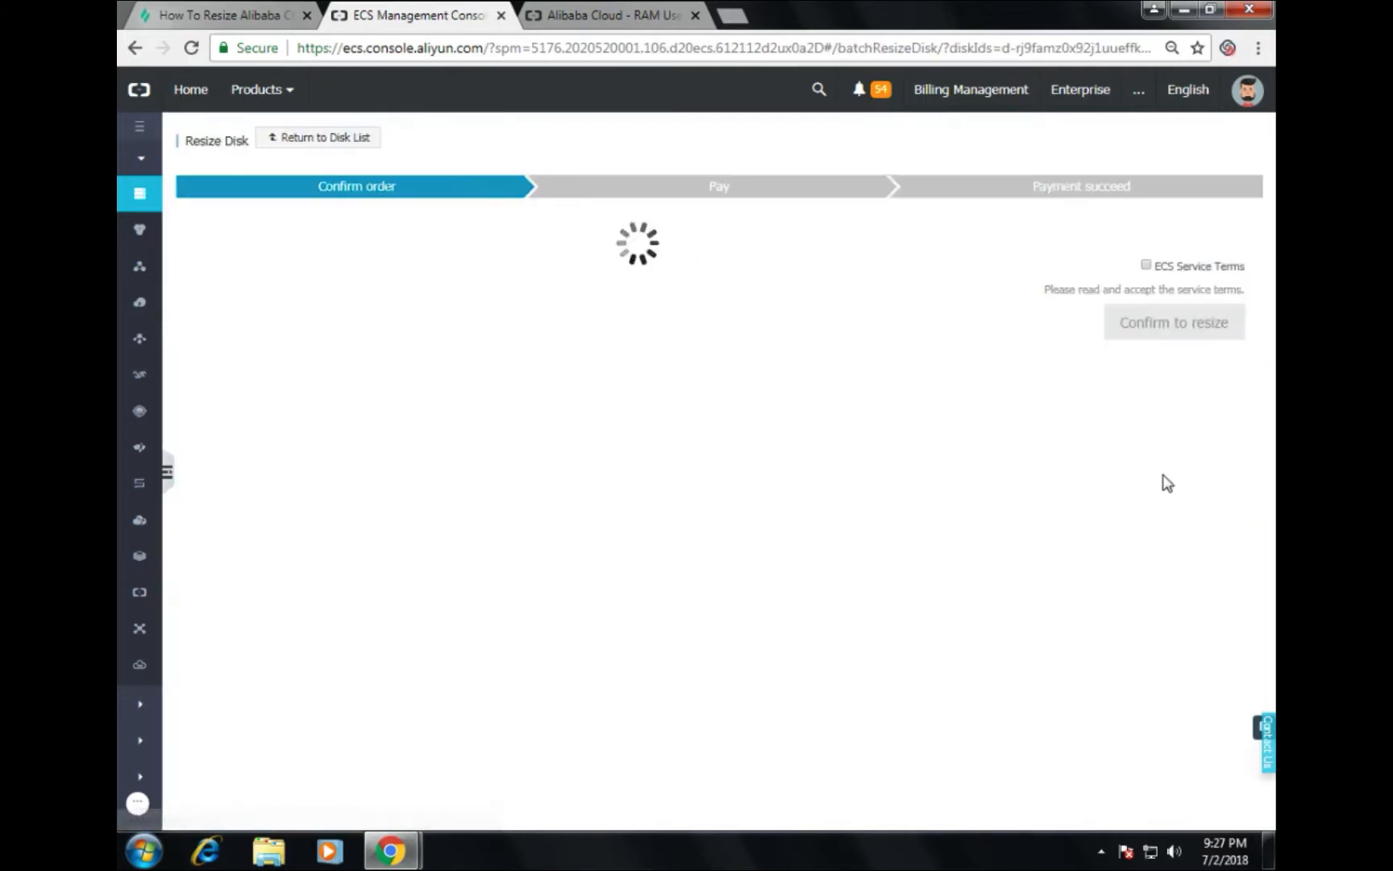
pyautogui.click(840, 263)
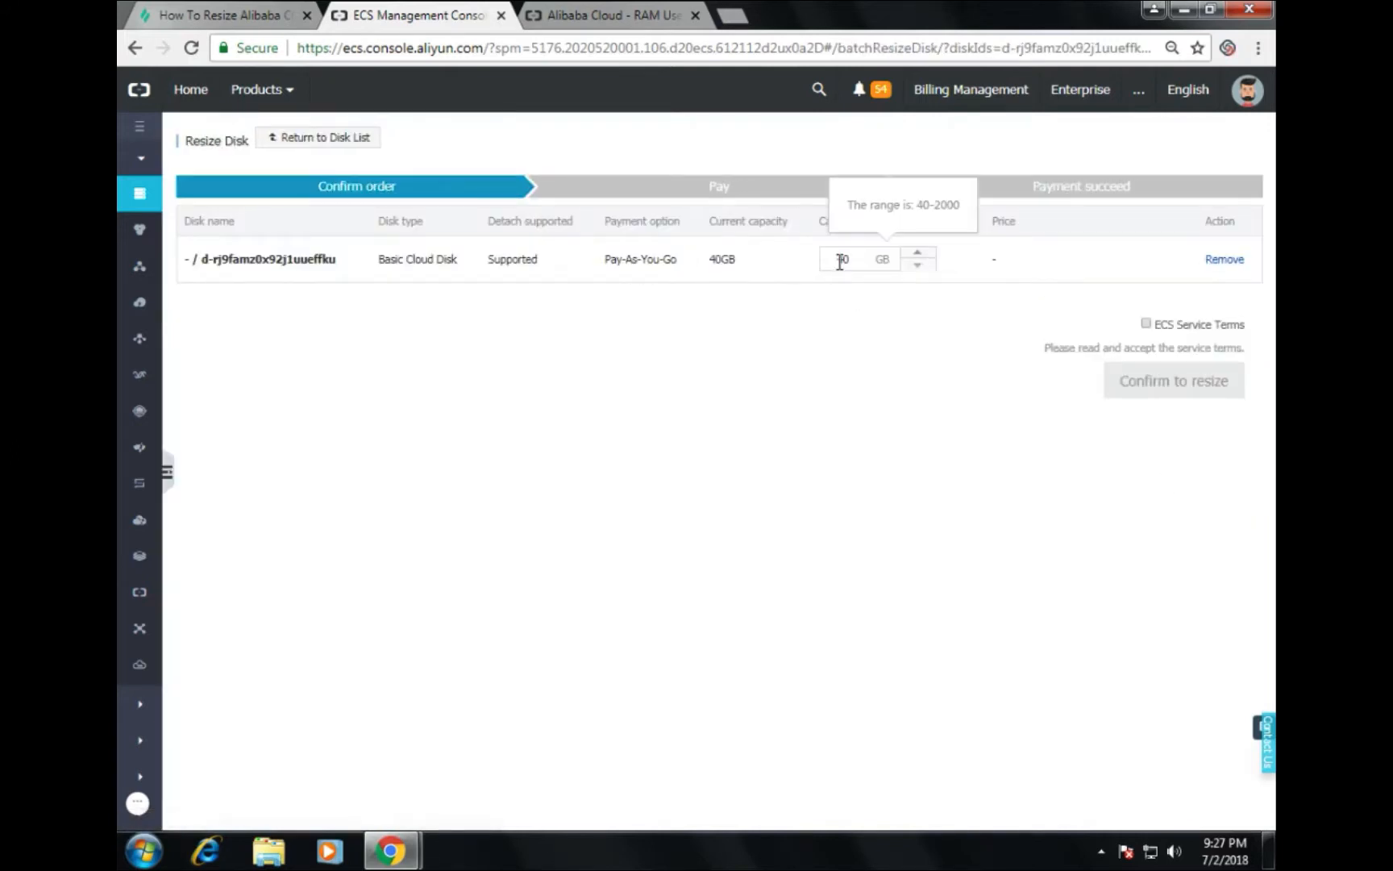
pyautogui.moveTo(862, 260); pyautogui.dragTo(839, 260)
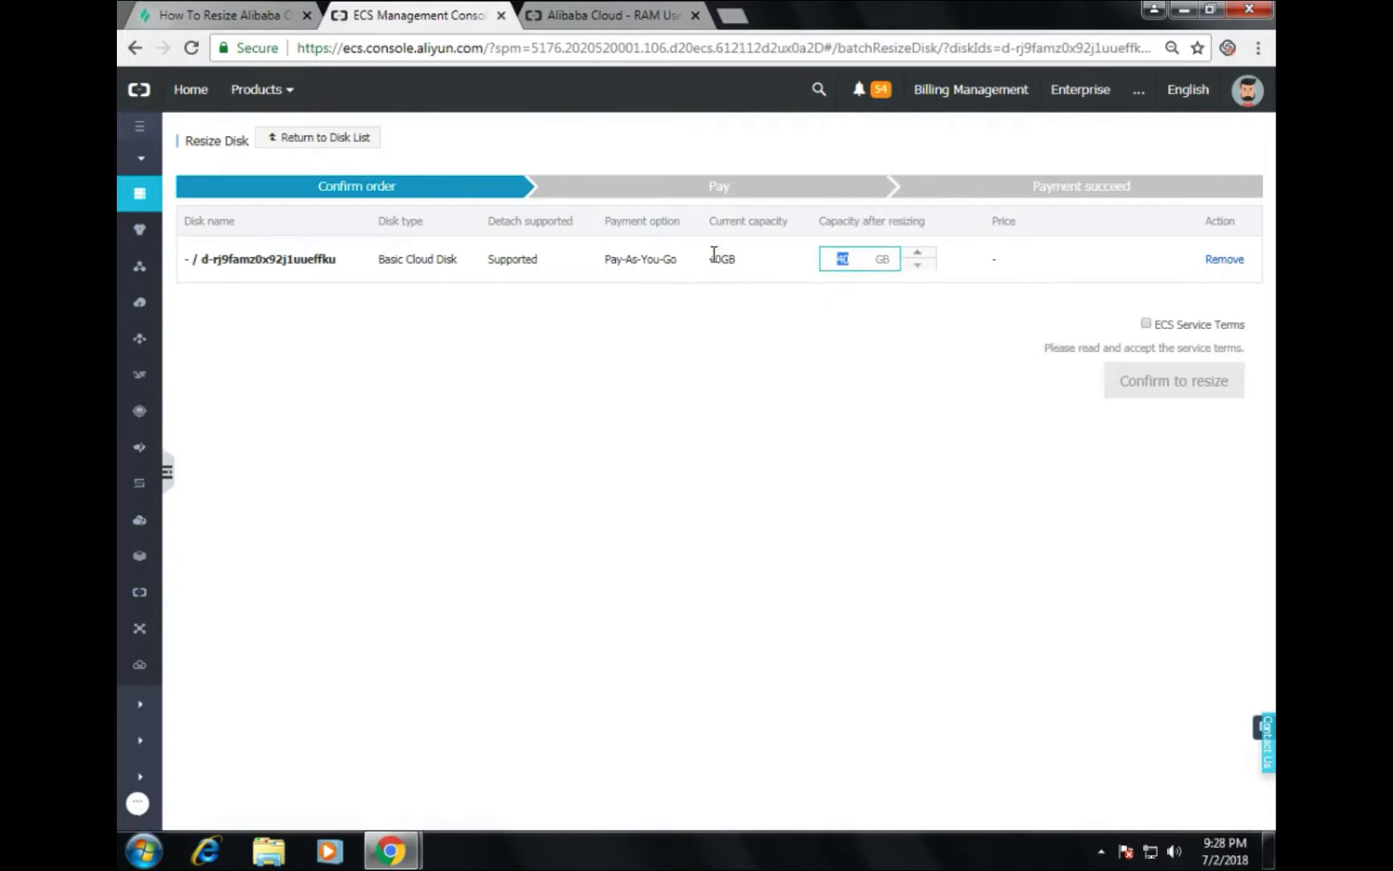
pyautogui.moveTo(710, 260); pyautogui.dragTo(759, 262)
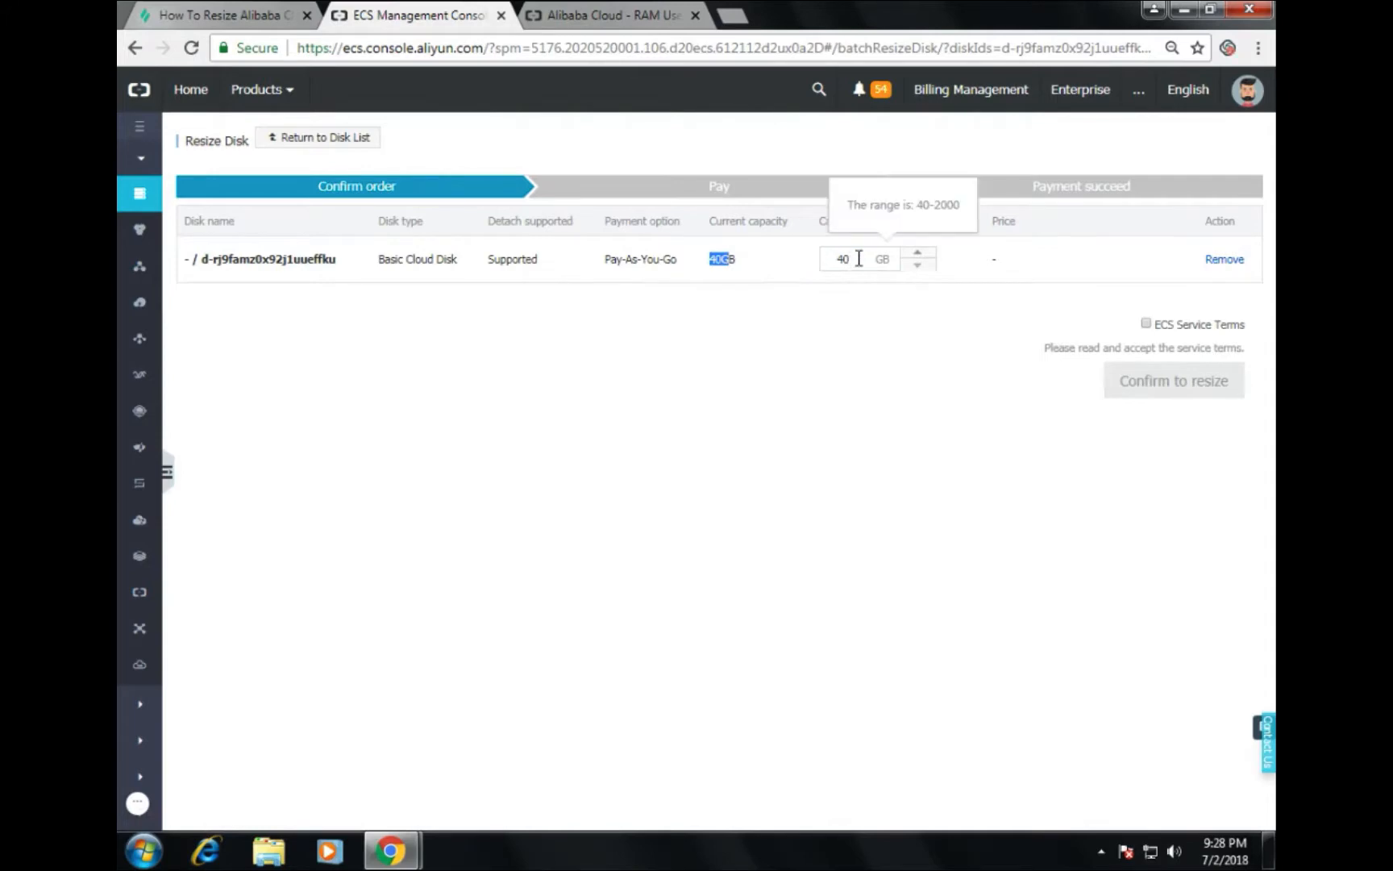
pyautogui.moveTo(859, 258); pyautogui.dragTo(821, 256)
pyautogui.write('2')
pyautogui.click(1147, 324)
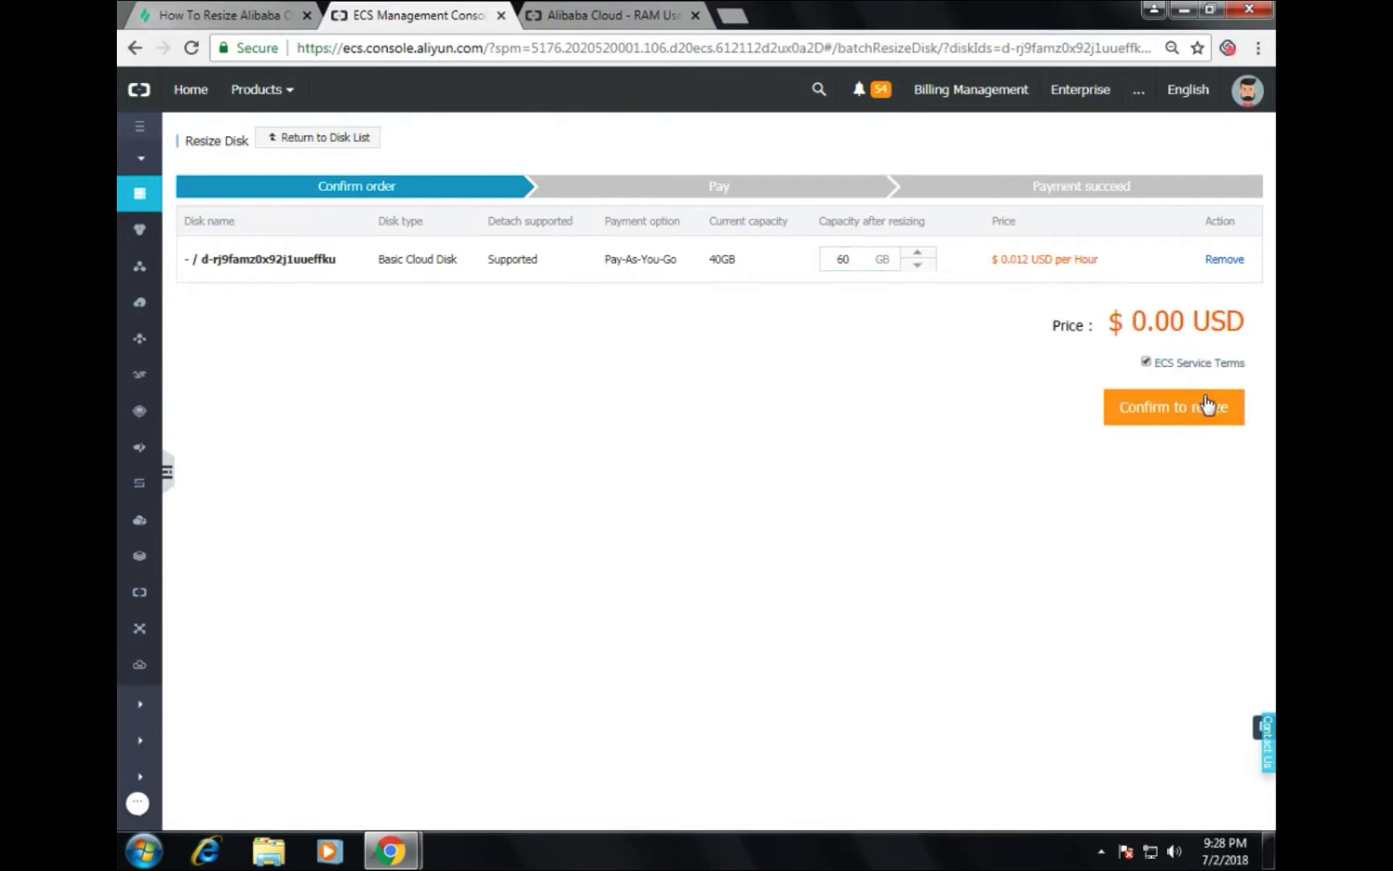
pyautogui.click(1197, 417)
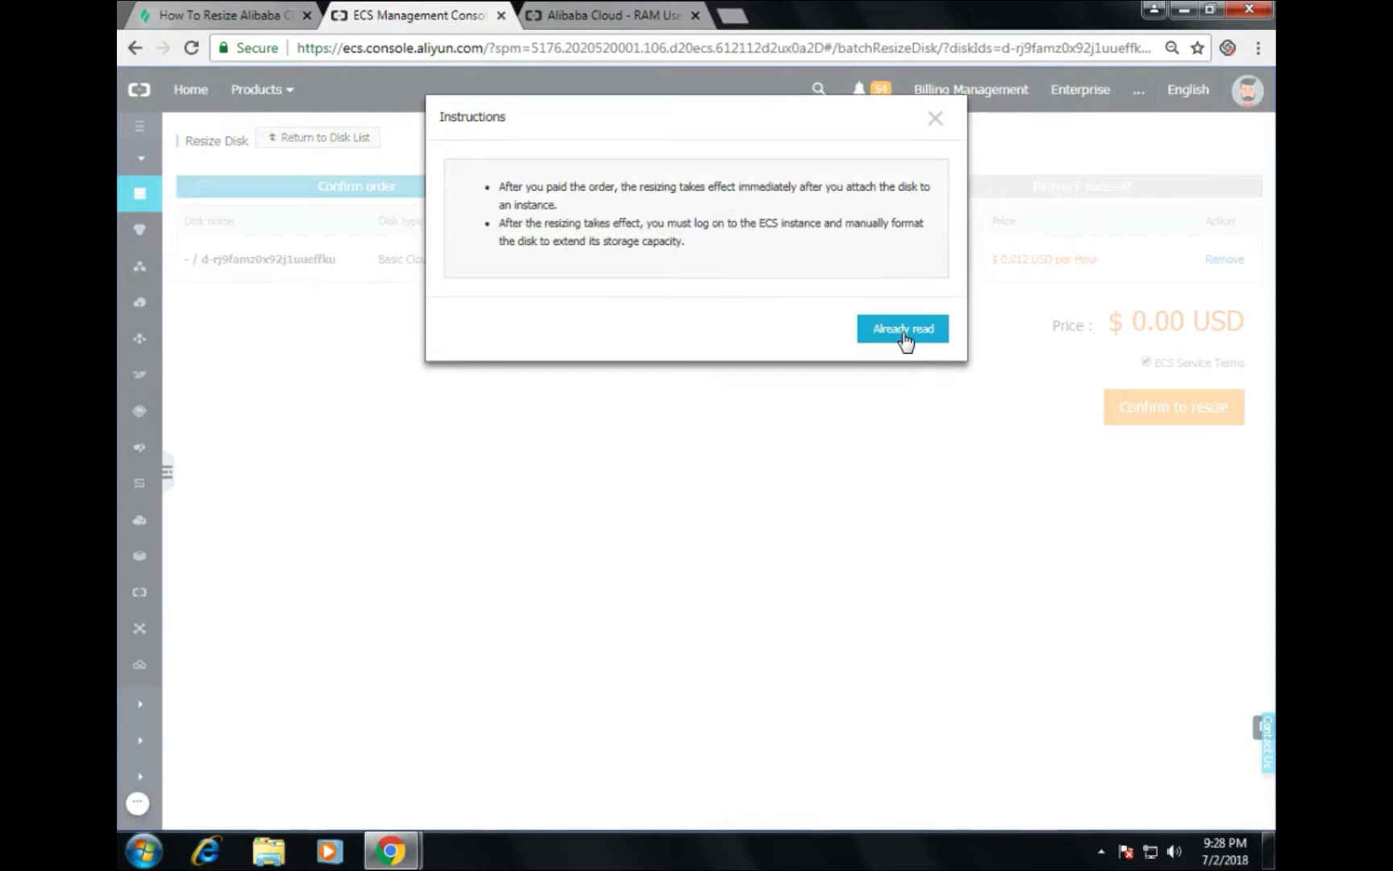
pyautogui.click(904, 331)
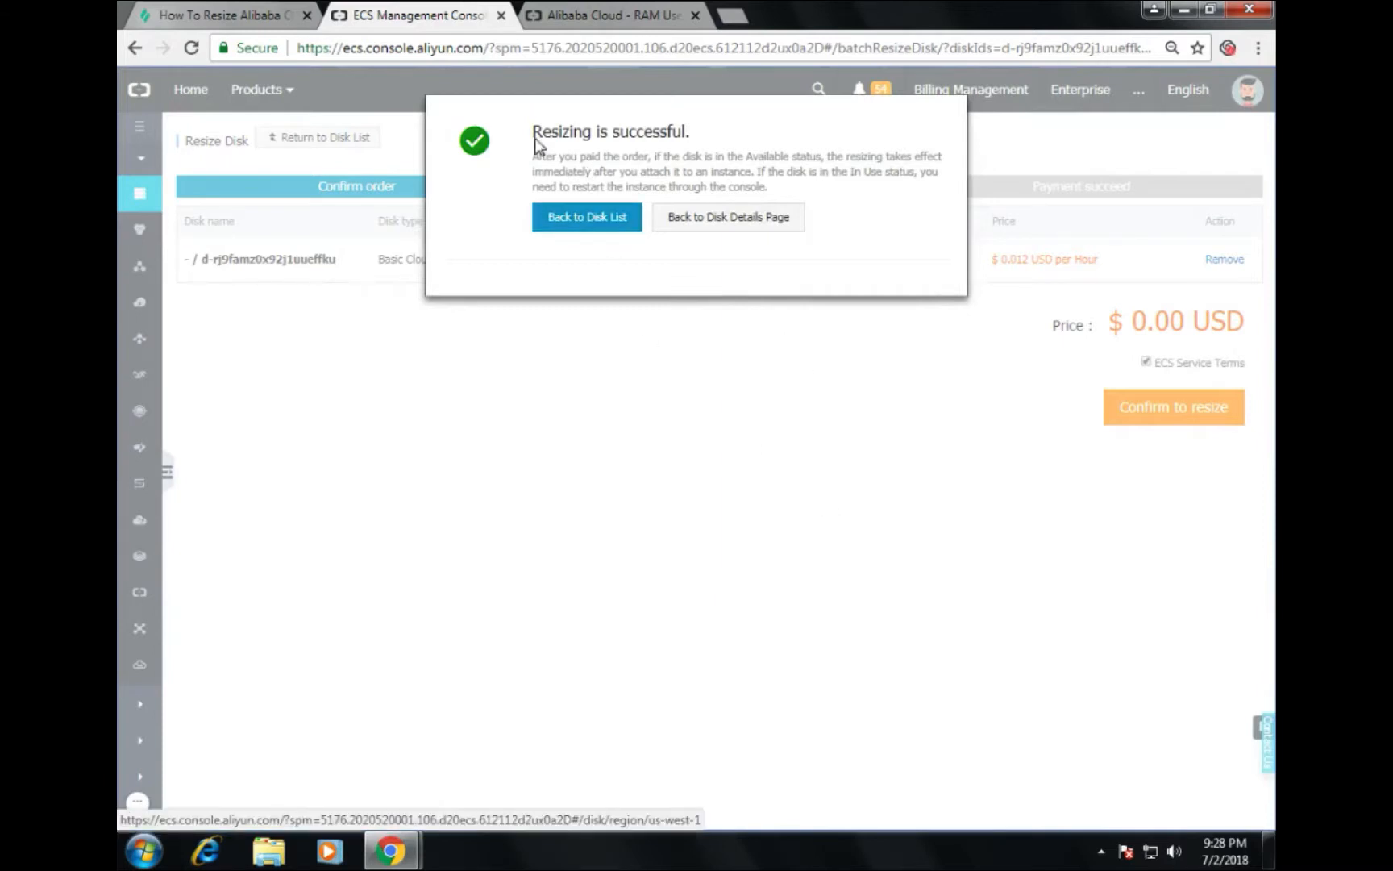
pyautogui.moveTo(533, 132); pyautogui.dragTo(720, 145)
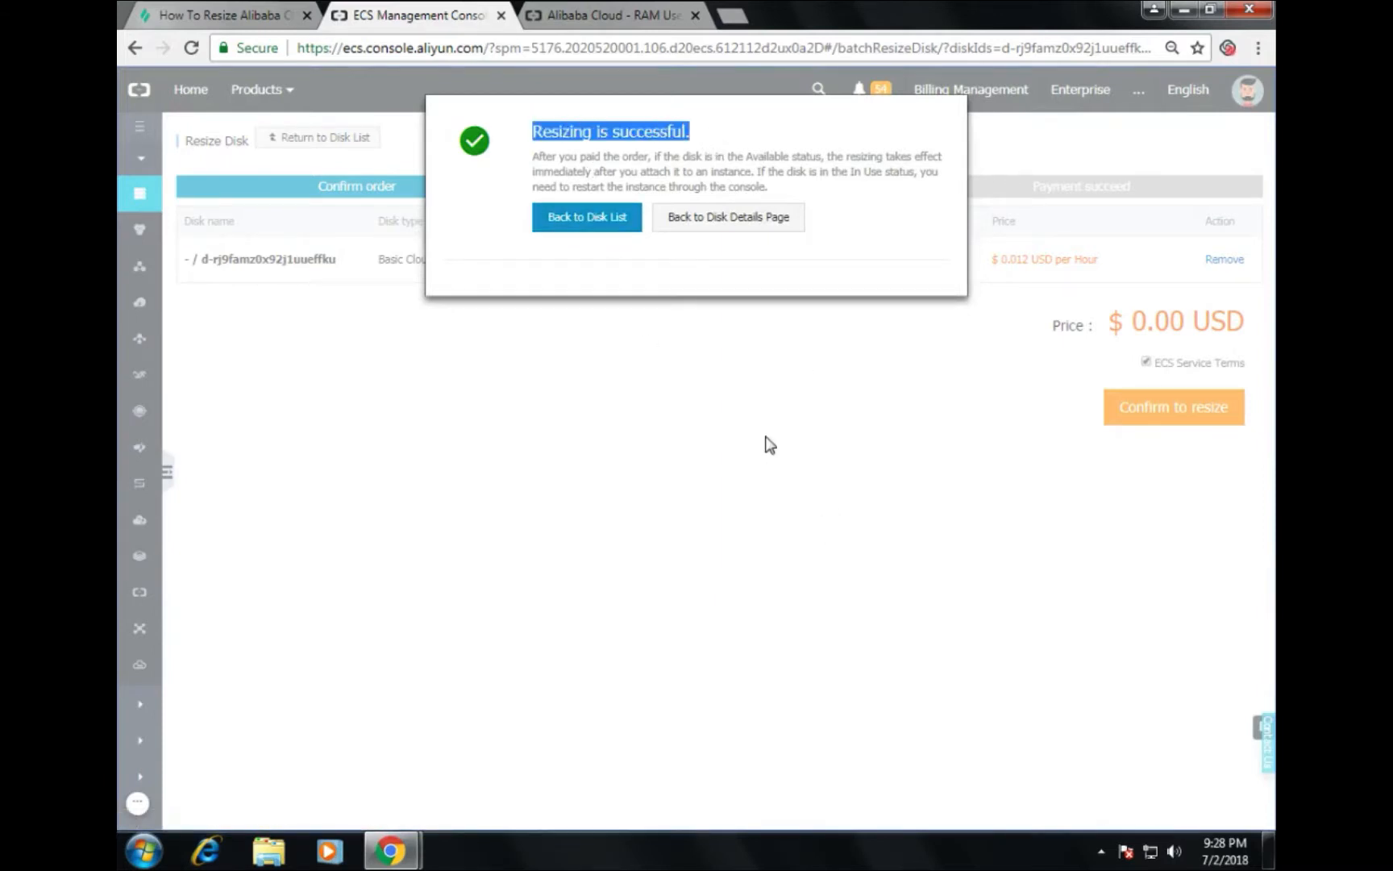
# Step: Return from the disk list, now at 60GB, to the Instances list showing the stopped instance
pyautogui.click(584, 225)
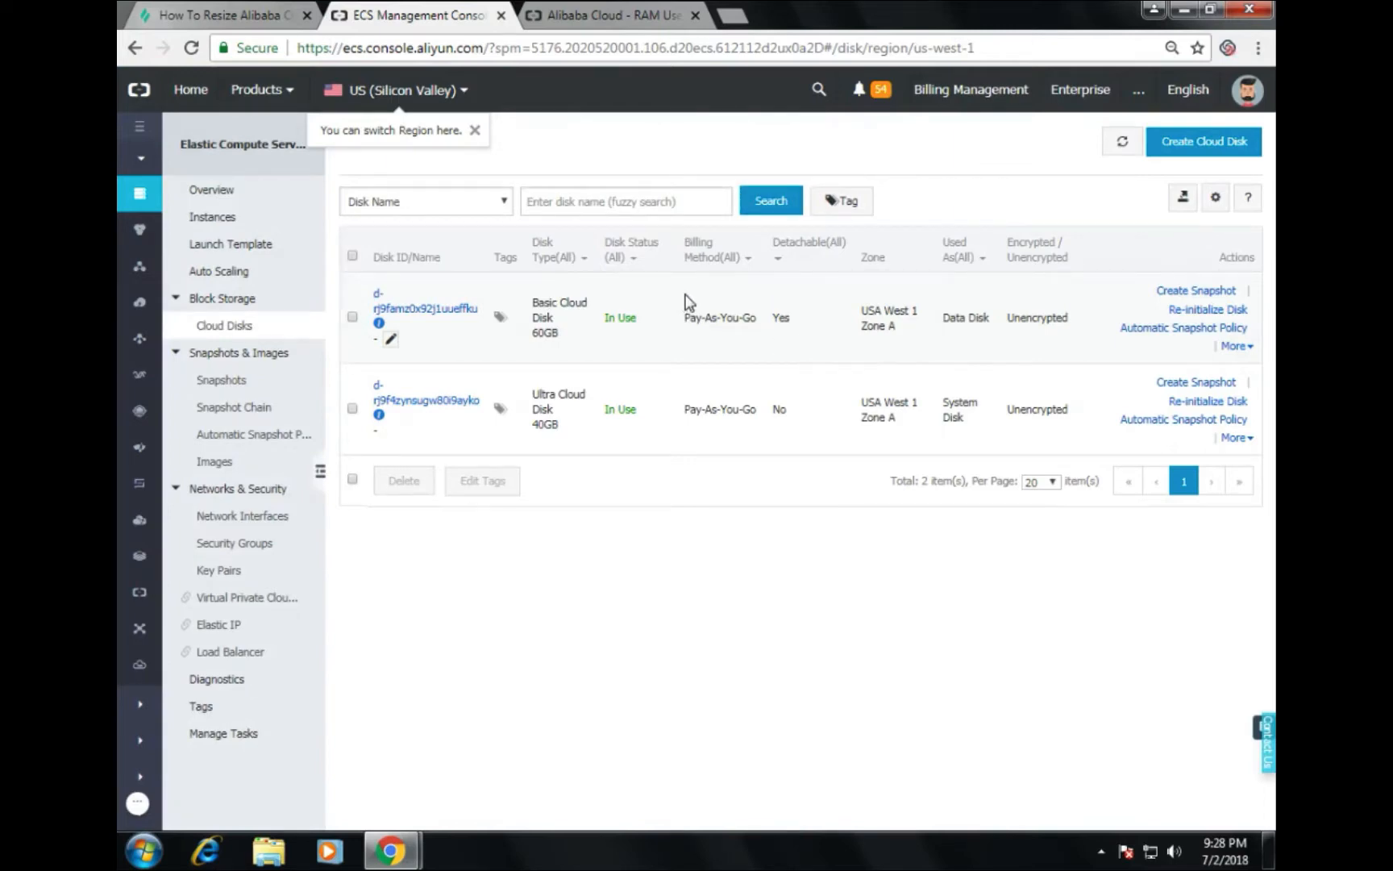
pyautogui.click(214, 218)
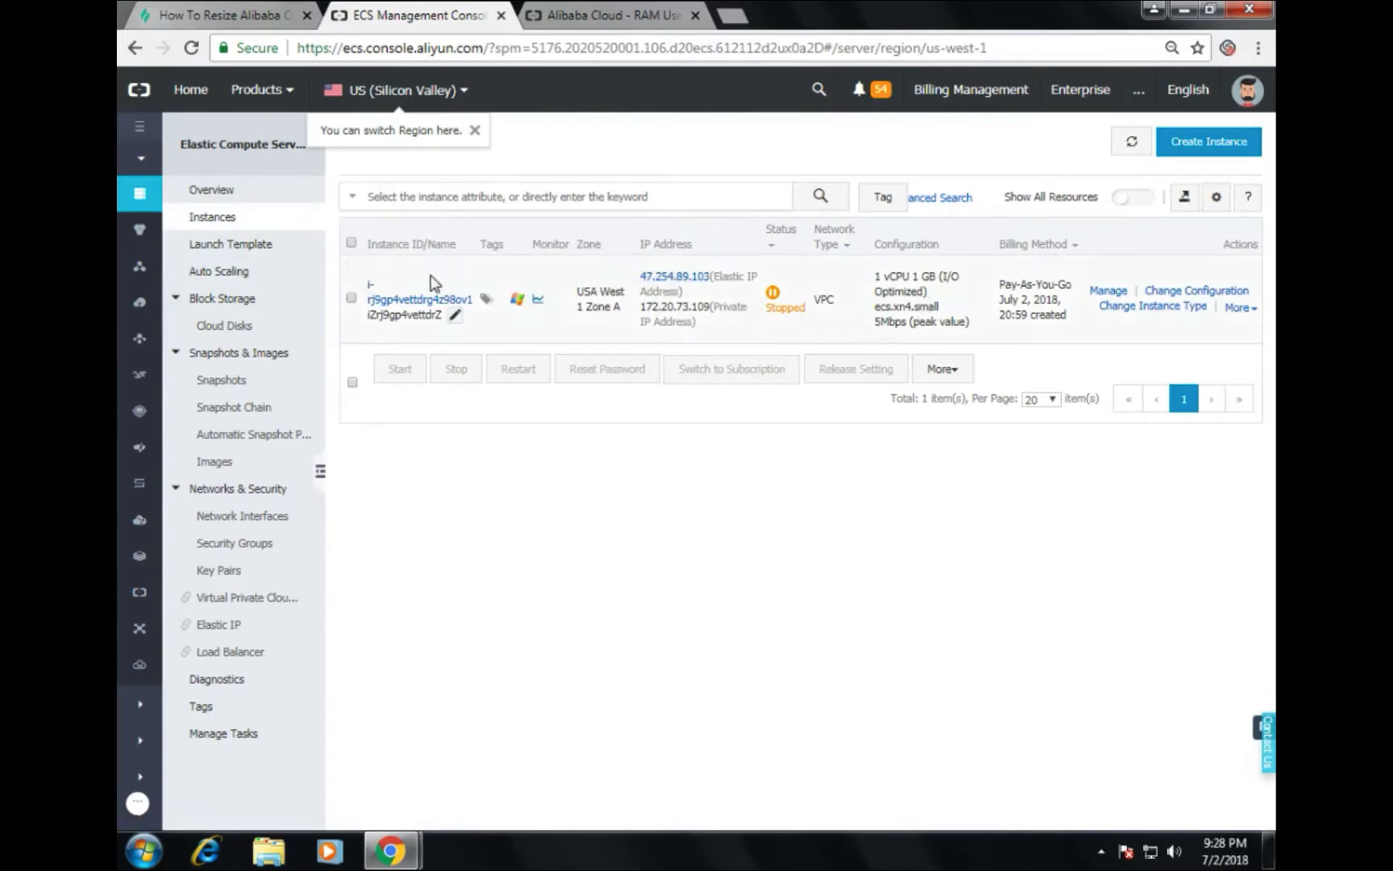
# Step: Start the stopped ecs.xn4.small instance and refresh until its status shows Running
pyautogui.click(1245, 312)
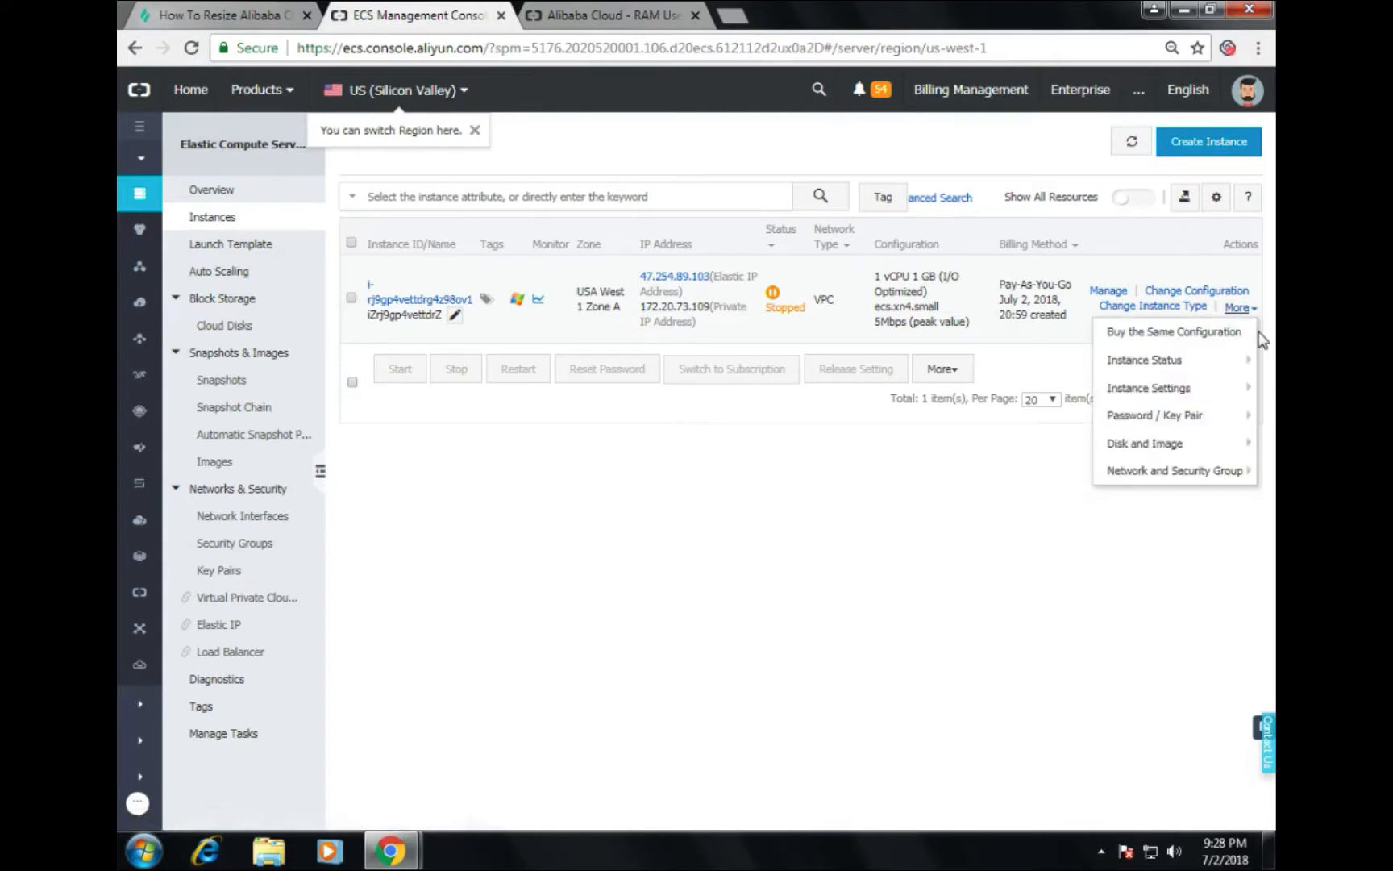
pyautogui.moveTo(1191, 387)
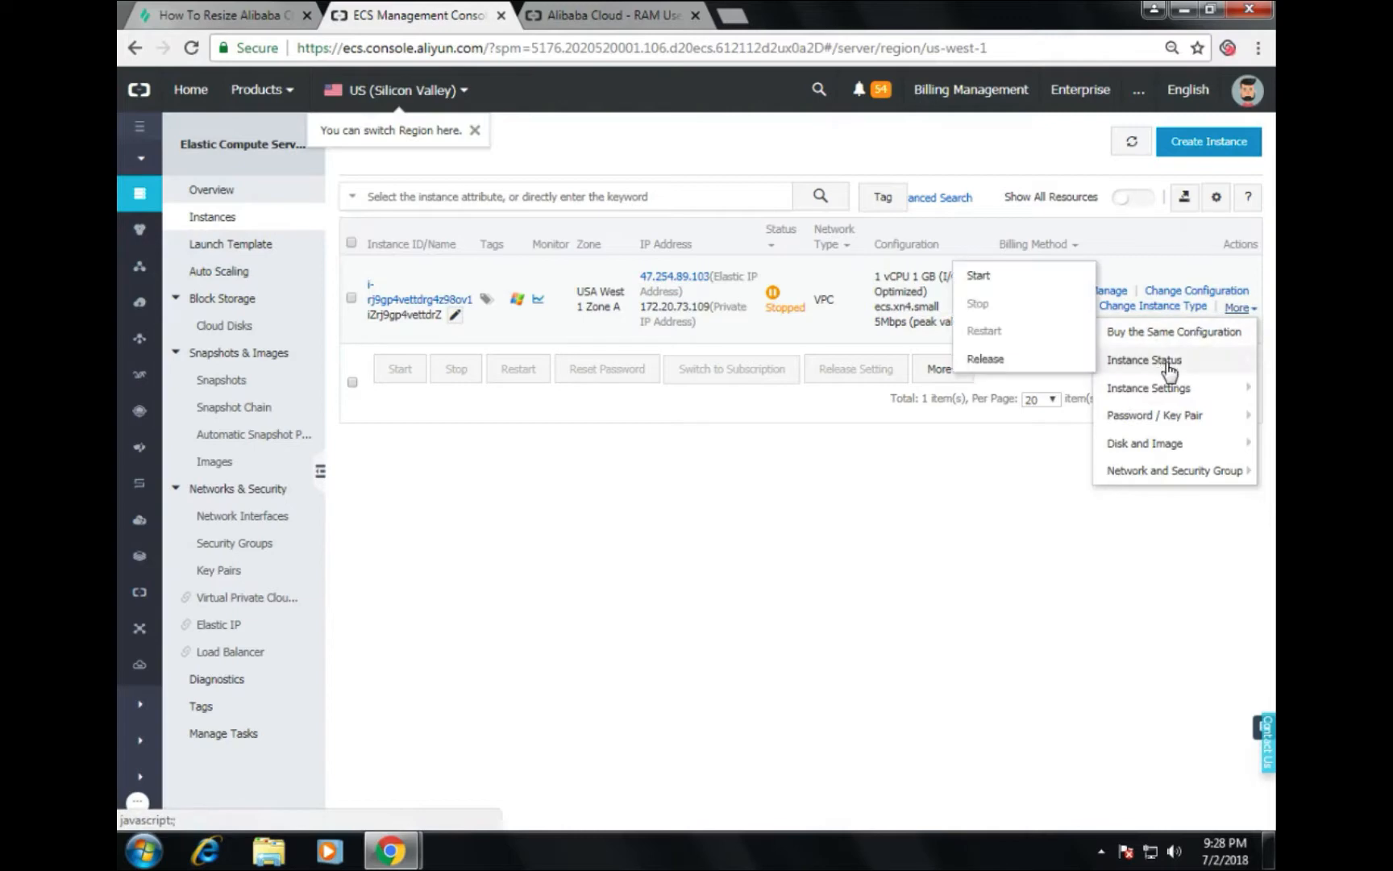
pyautogui.click(979, 275)
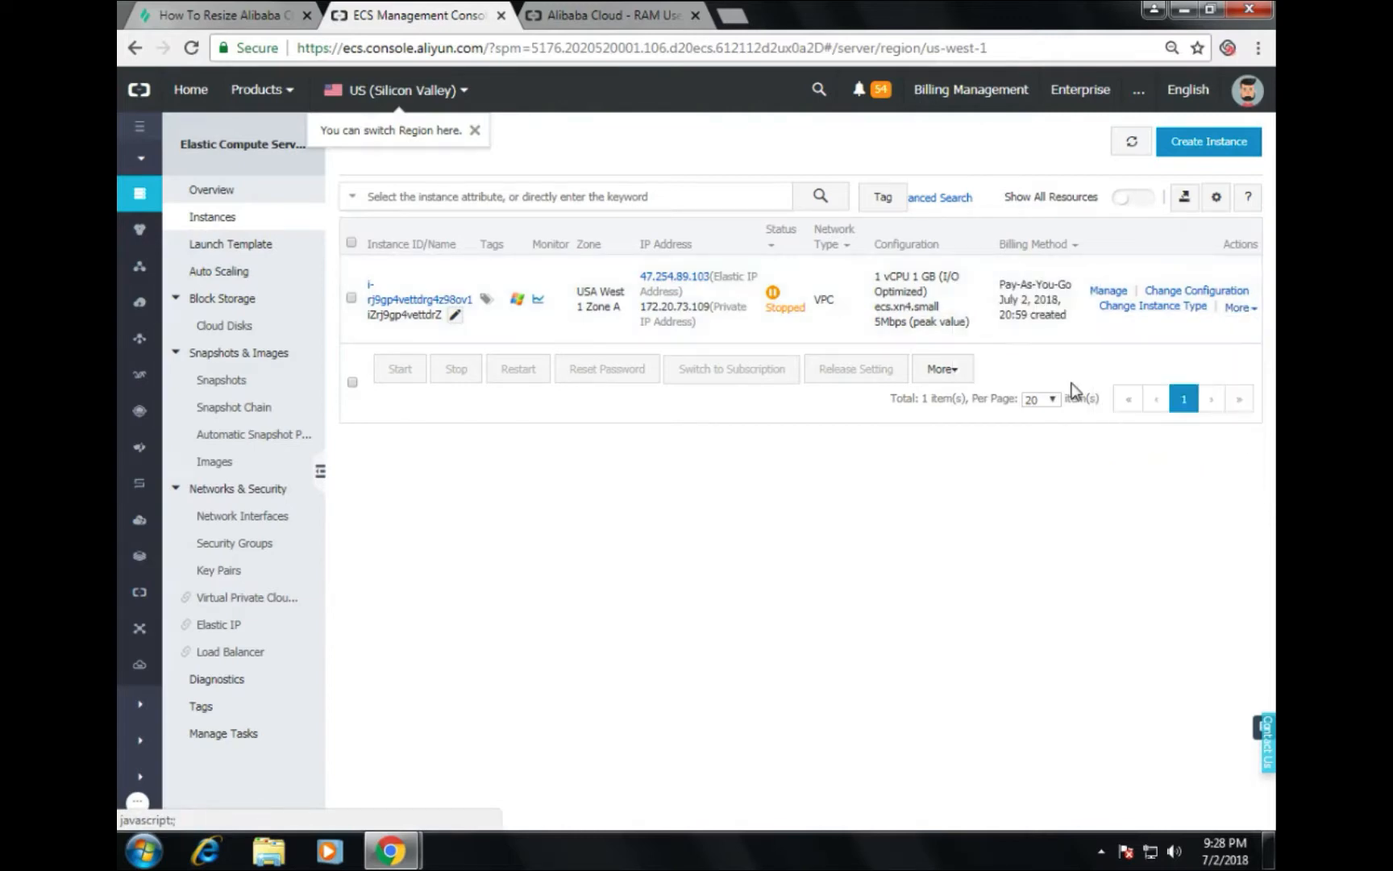
pyautogui.click(856, 246)
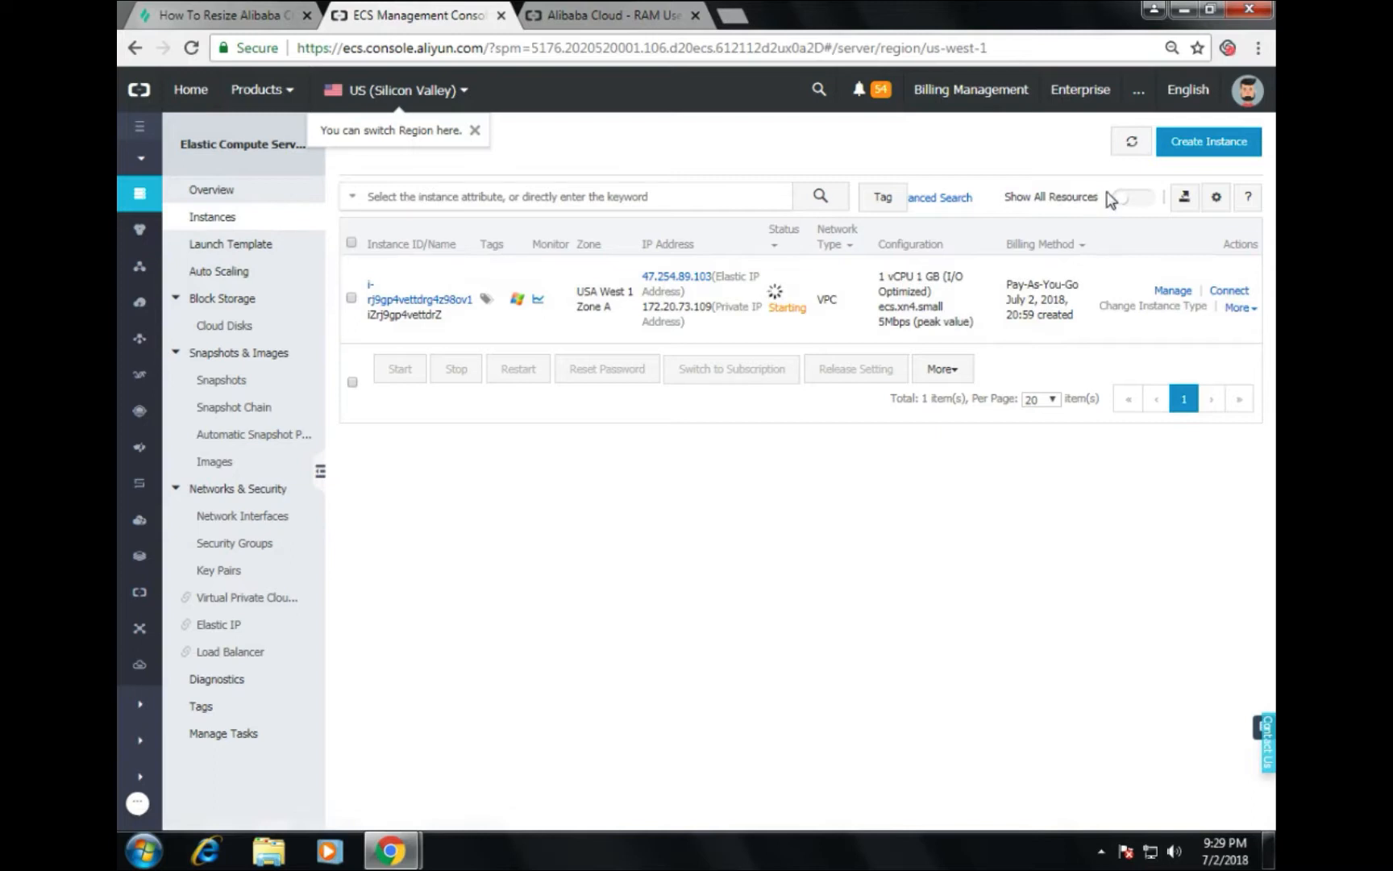
pyautogui.click(1135, 145)
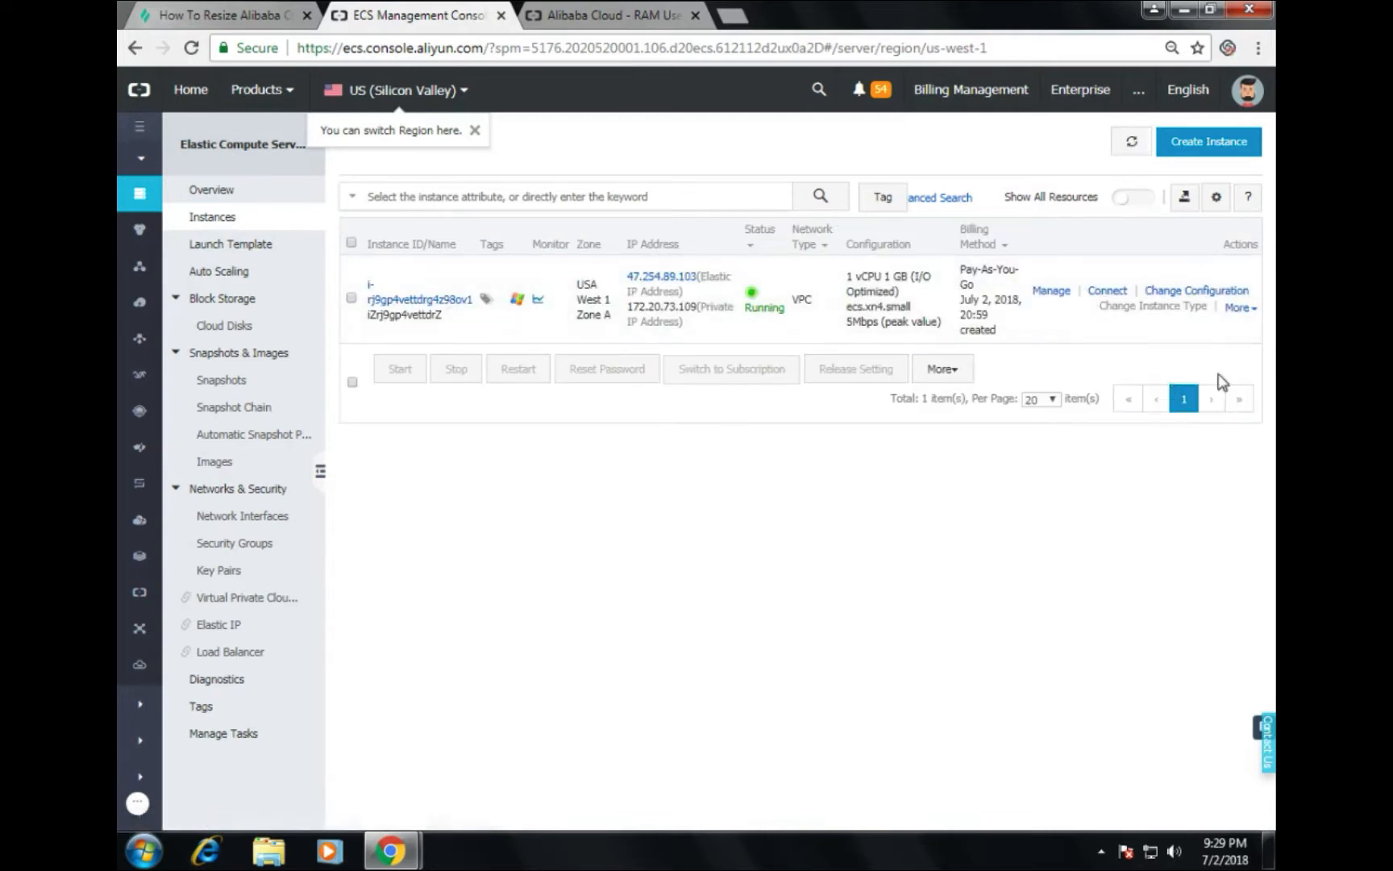
# Step: Open the remote terminal for the instance and connect with the VNC password
pyautogui.click(1107, 291)
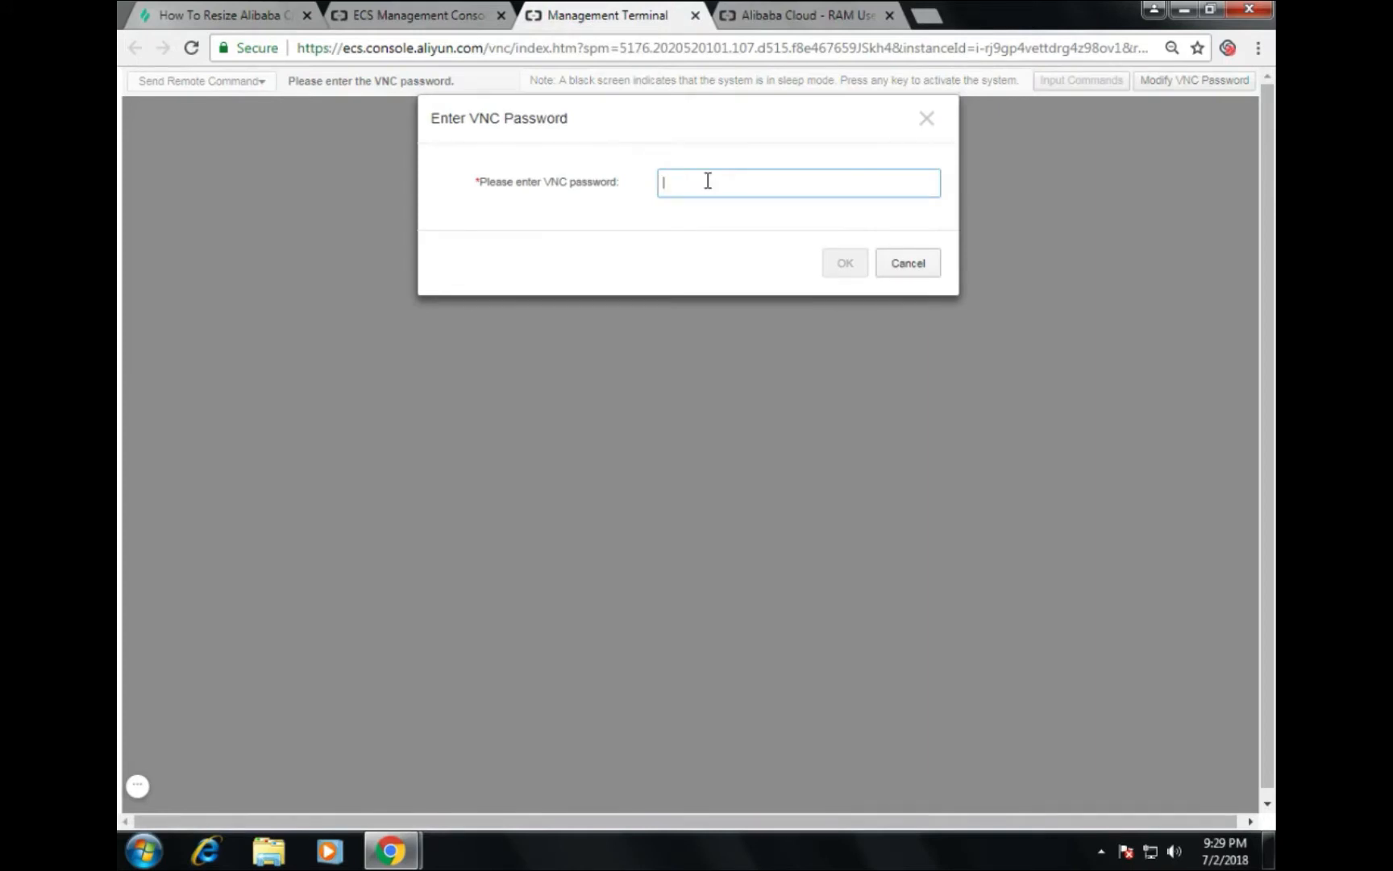
pyautogui.write('••••••')
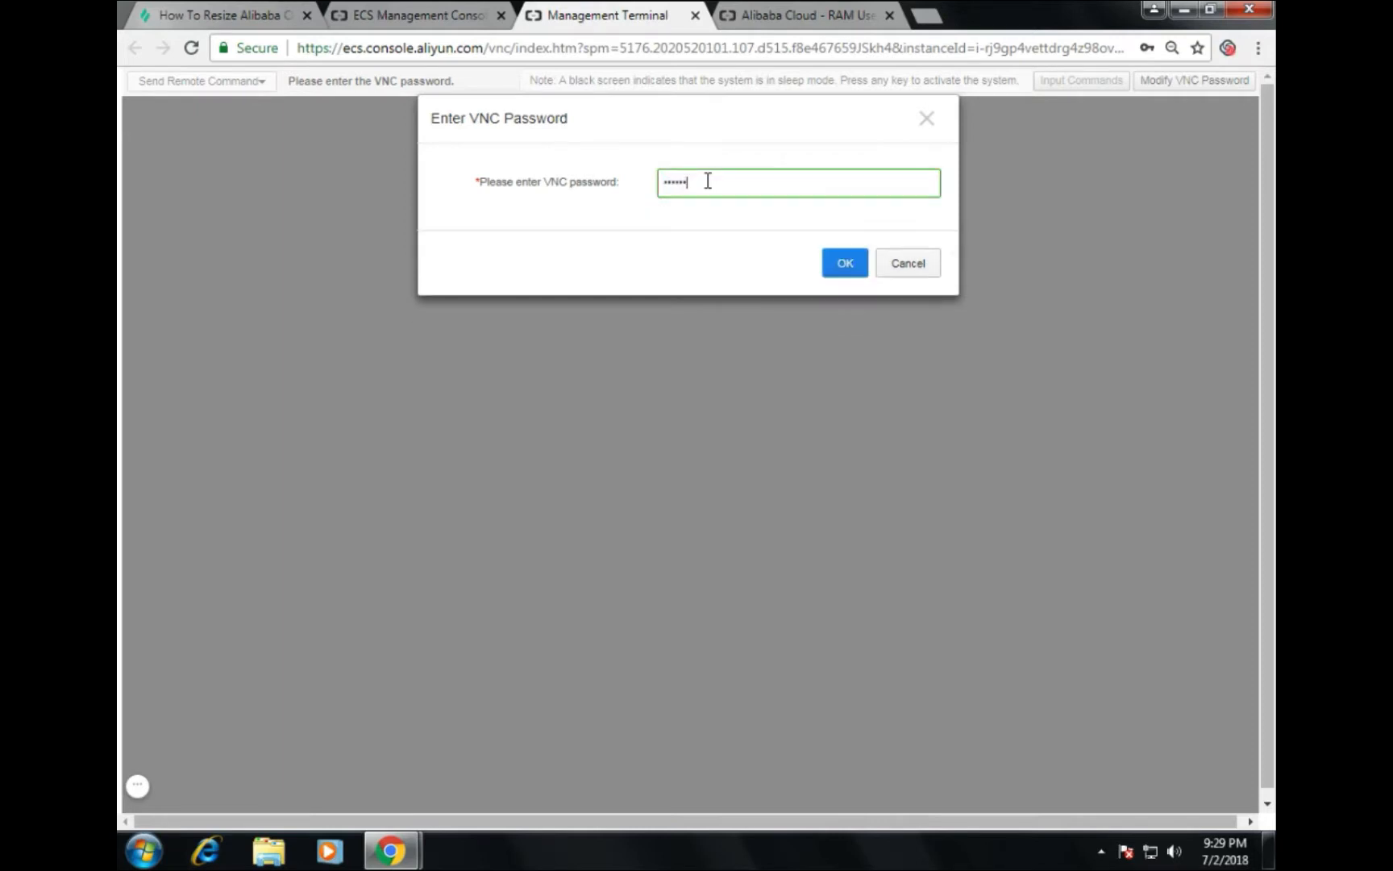
pyautogui.click(841, 273)
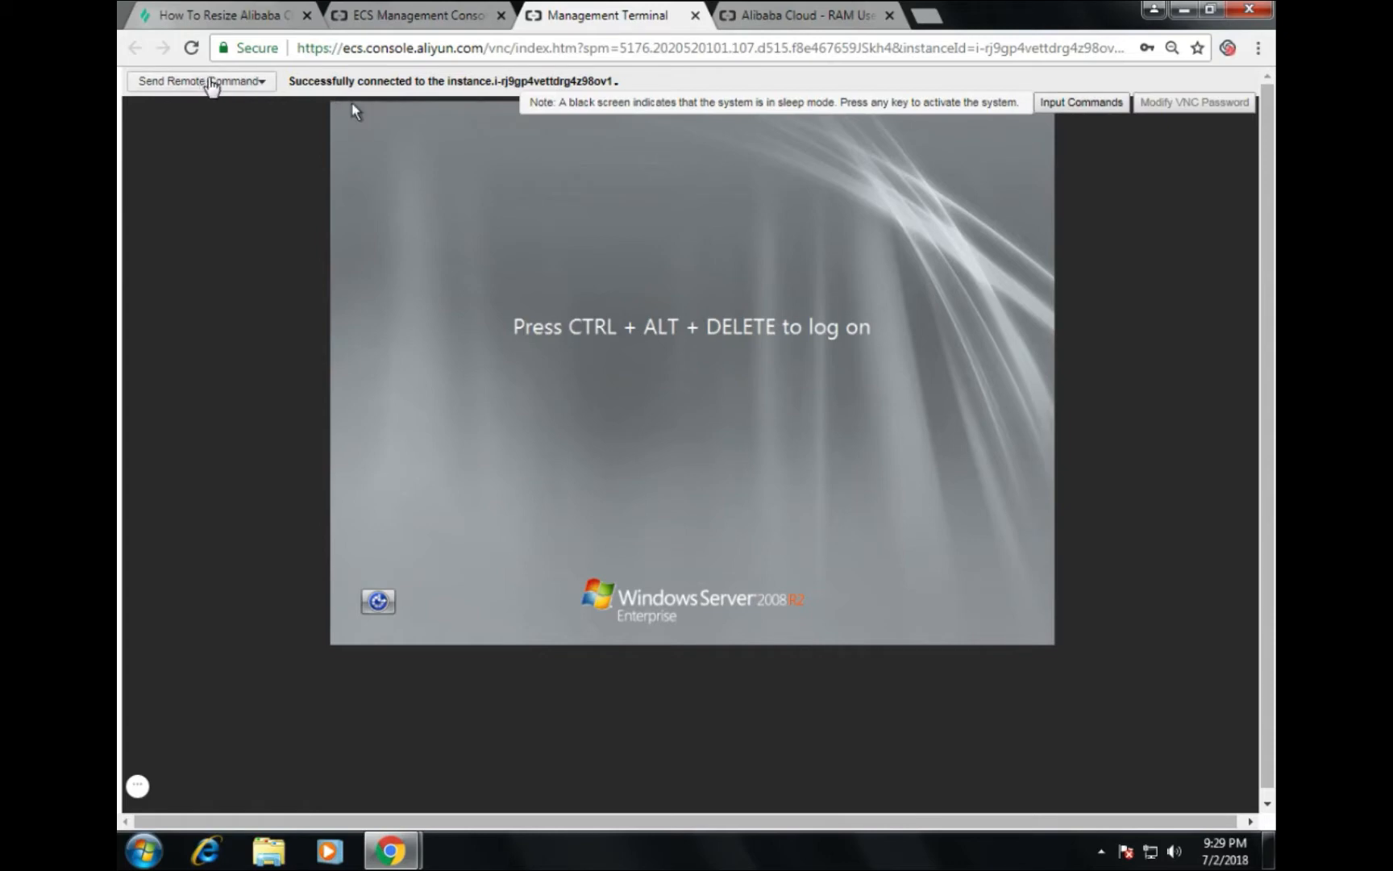
# Step: Send CTRL+ALT+DELETE to the server to bring up the Administrator logon prompt
pyautogui.click(207, 82)
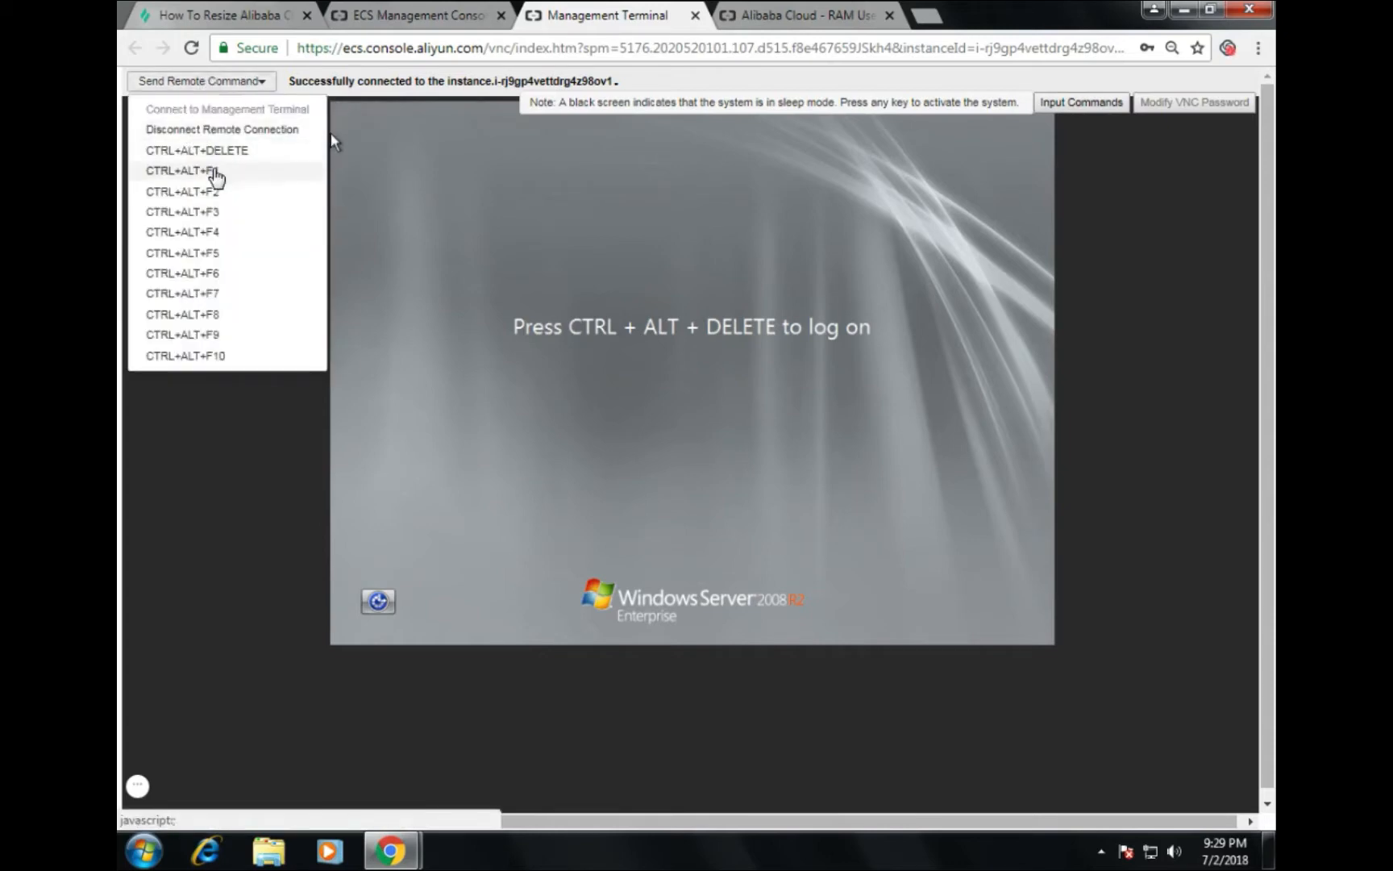
pyautogui.click(208, 150)
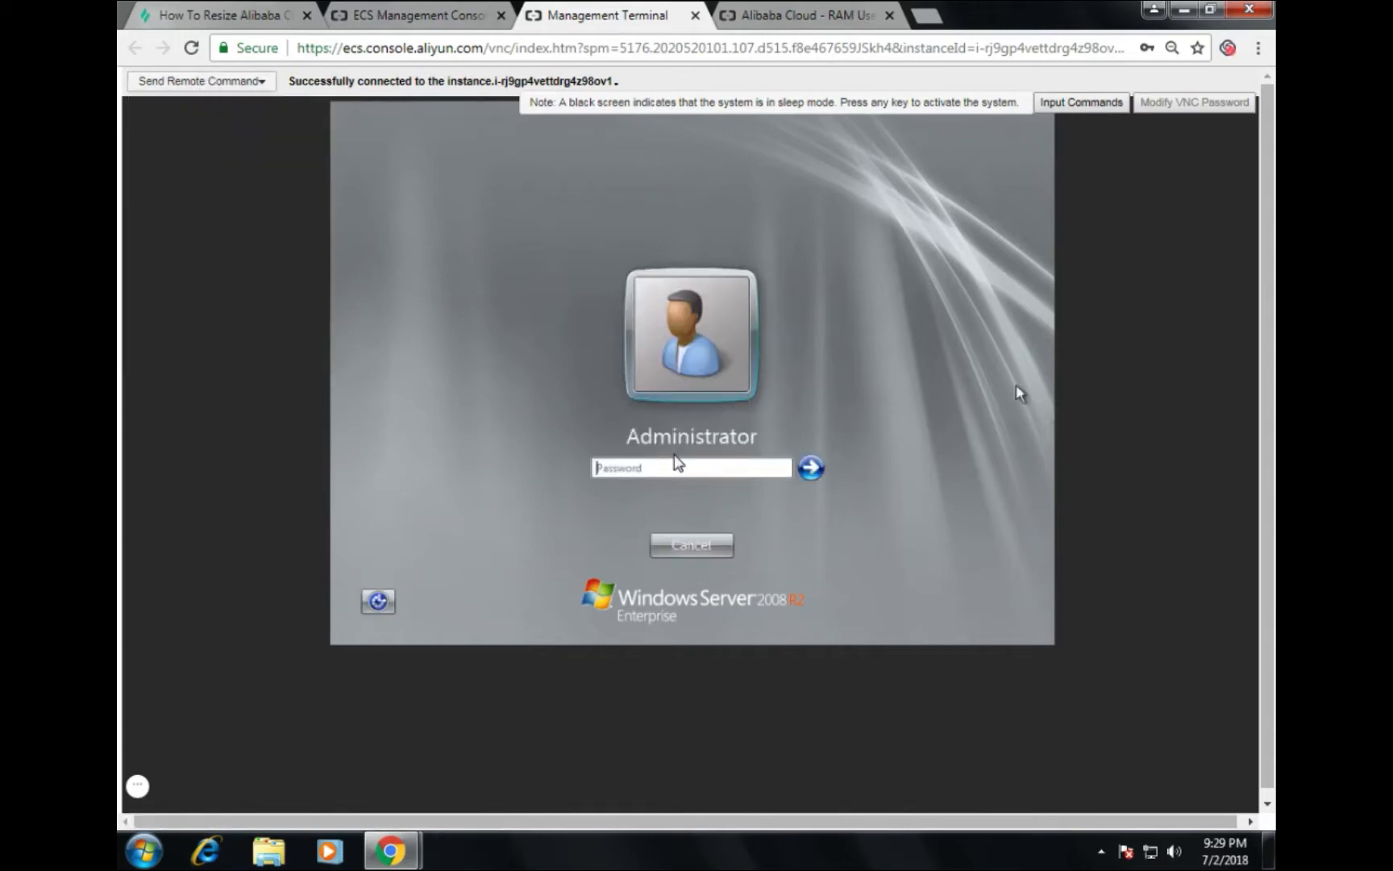
pyautogui.click(676, 470)
# Step: Enter the Administrator password through Input Commands and submit the login
pyautogui.click(1080, 102)
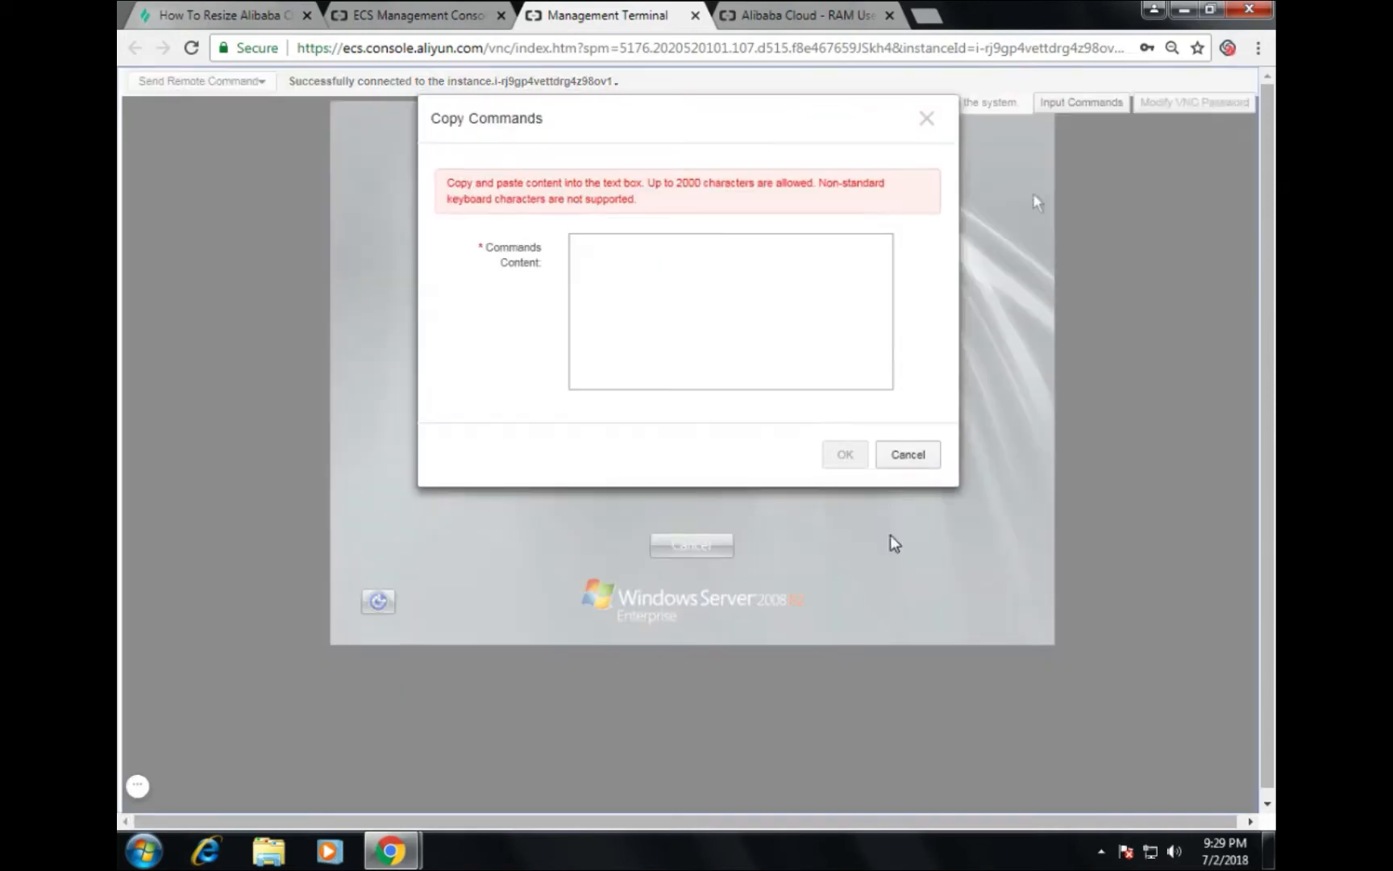
pyautogui.click(635, 298)
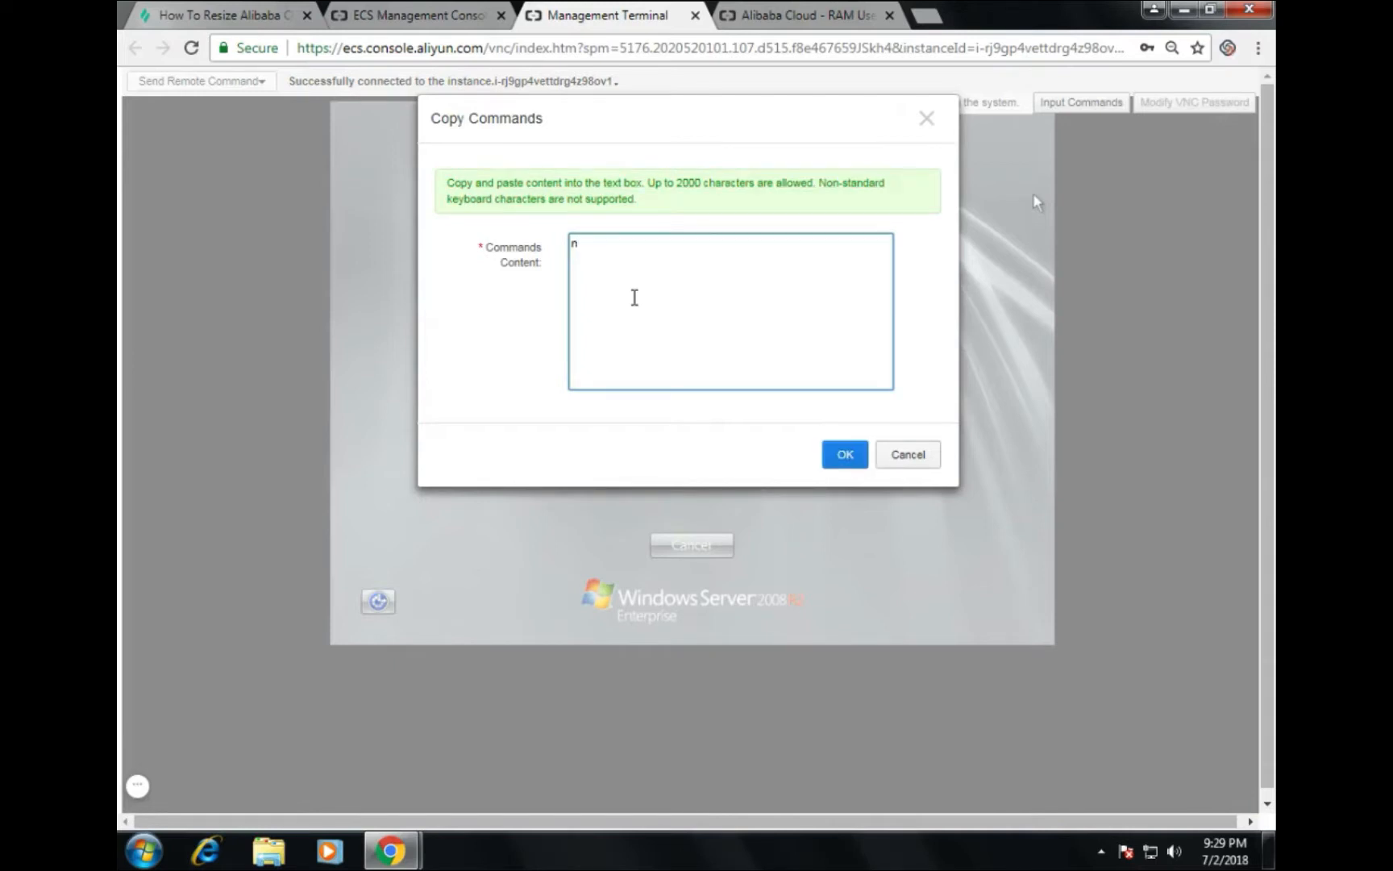
pyautogui.click(838, 459)
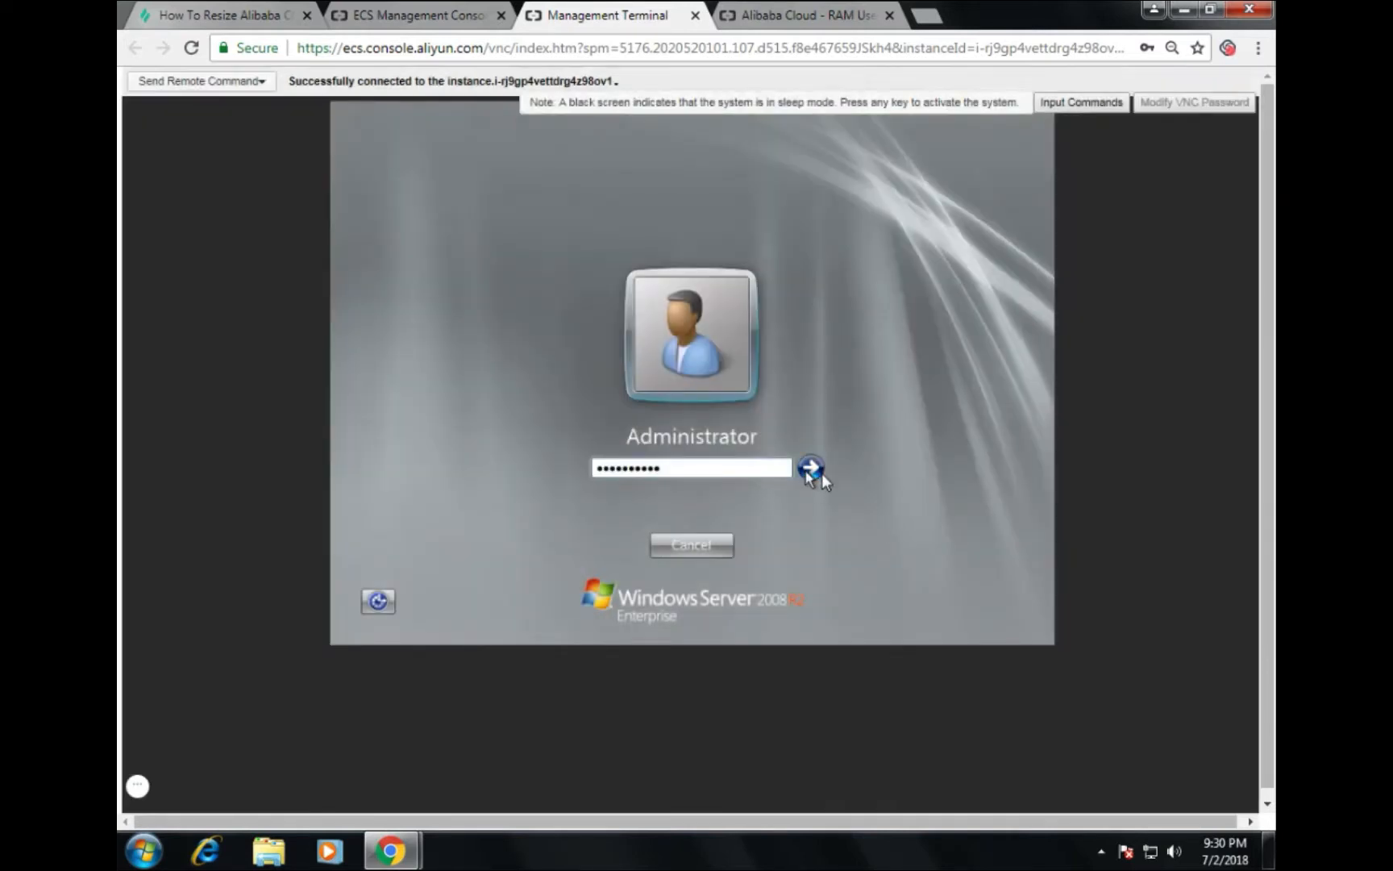
pyautogui.click(820, 473)
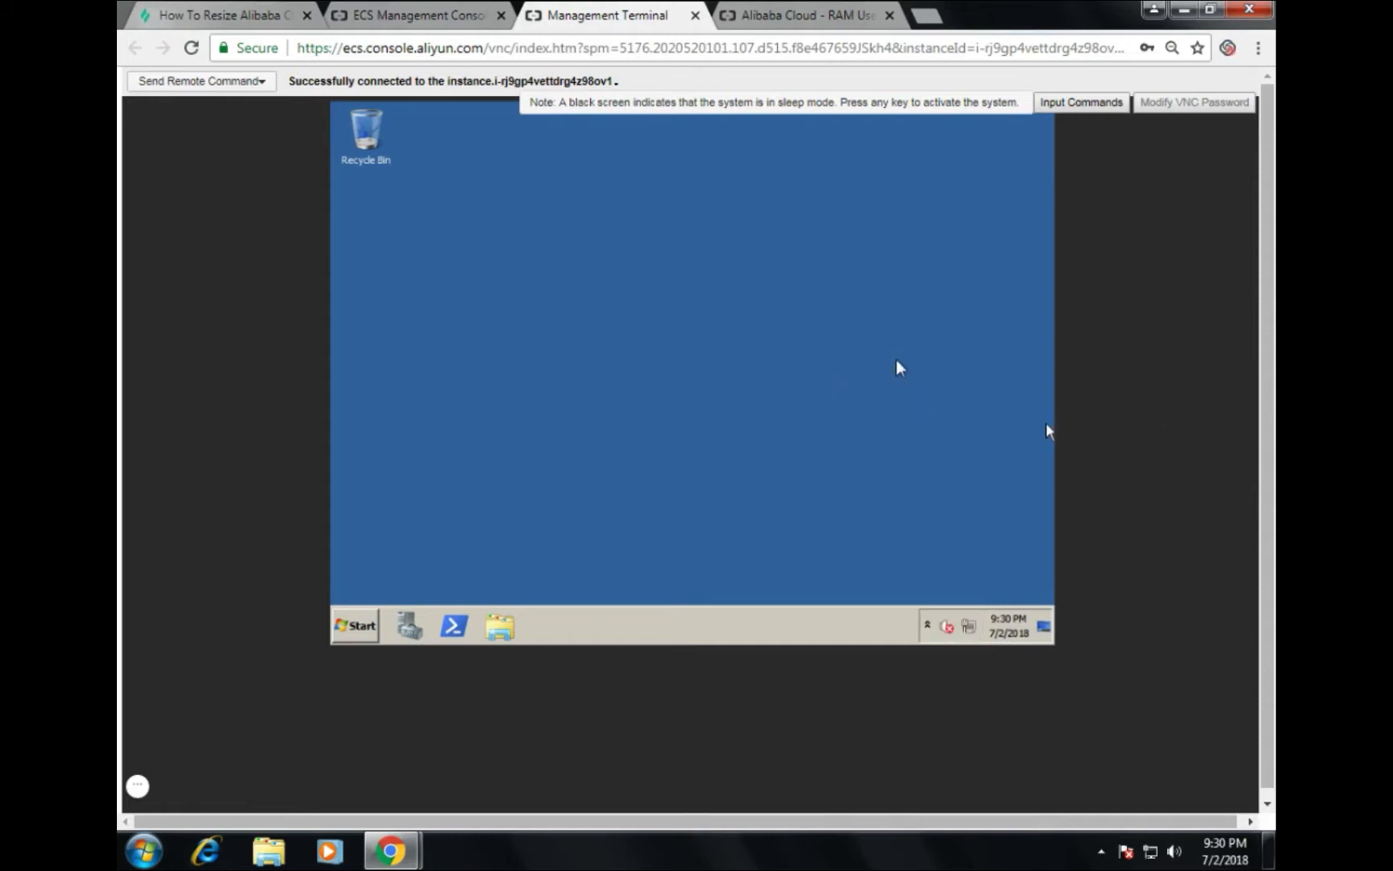
# Step: Launch Computer Management from Administrative Tools and view Disk Management showing Disk 1 at 60 GB
pyautogui.click(356, 632)
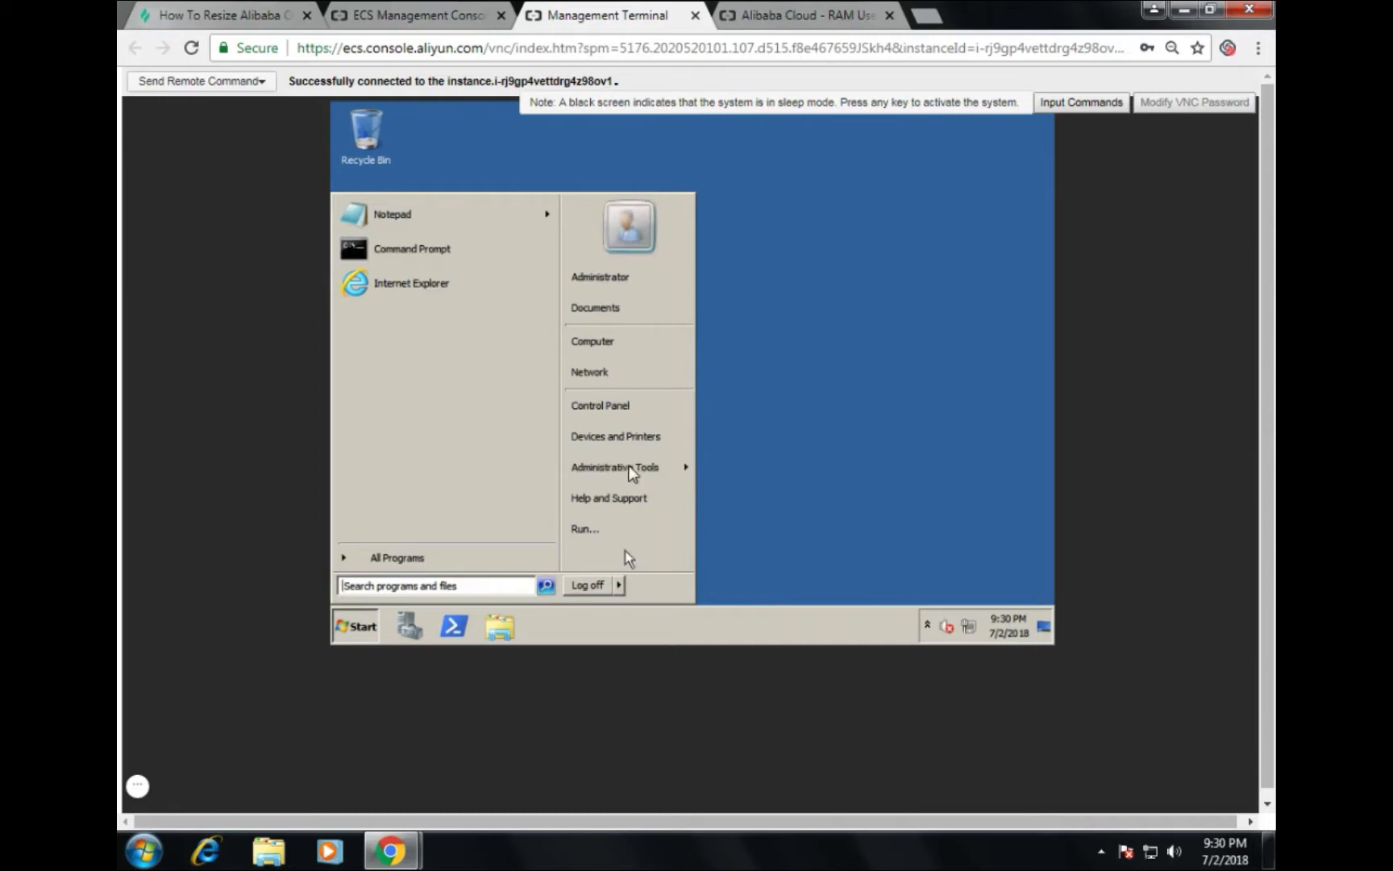
pyautogui.moveTo(629, 472)
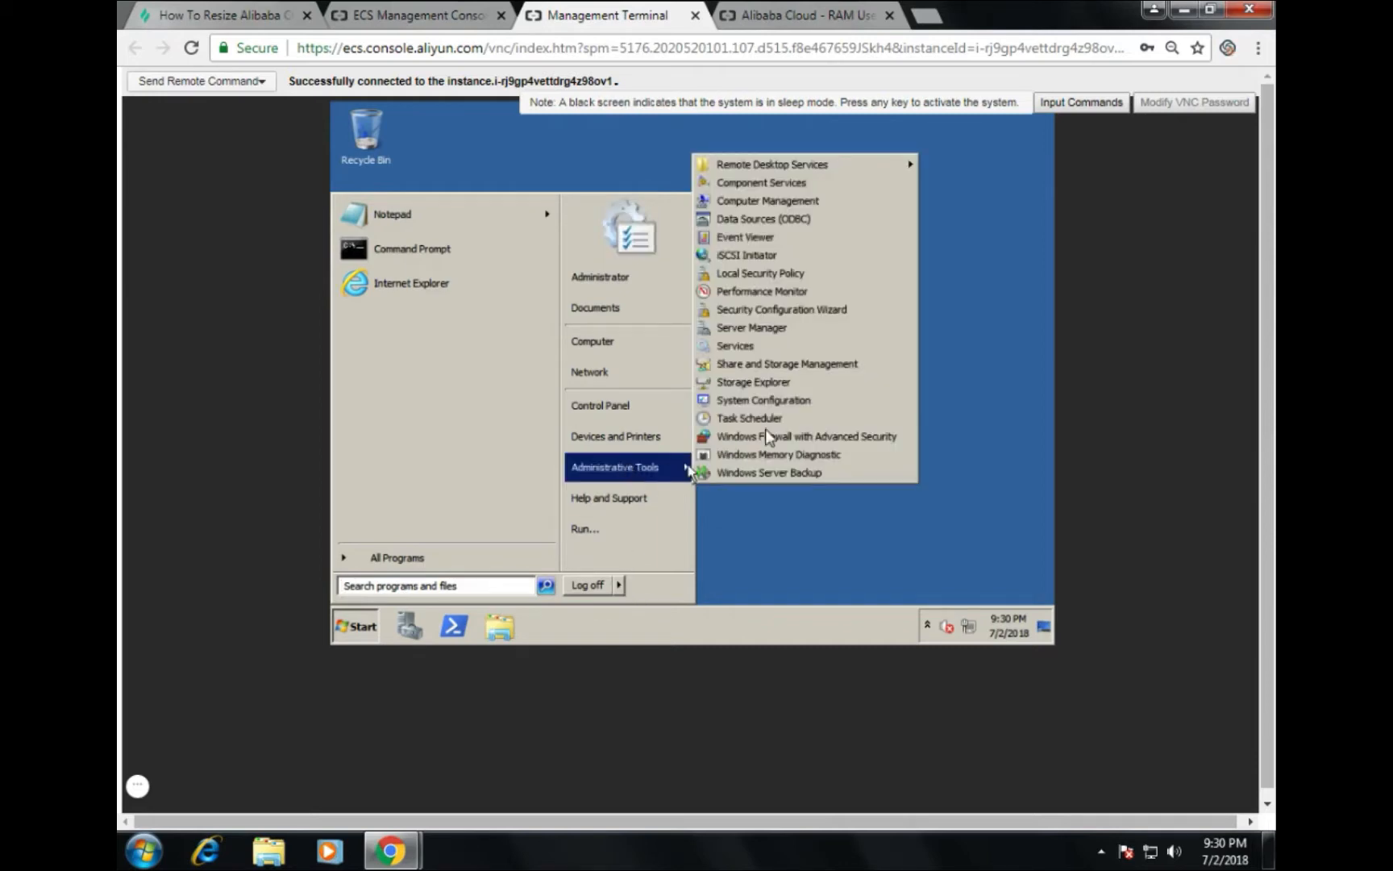
pyautogui.click(791, 203)
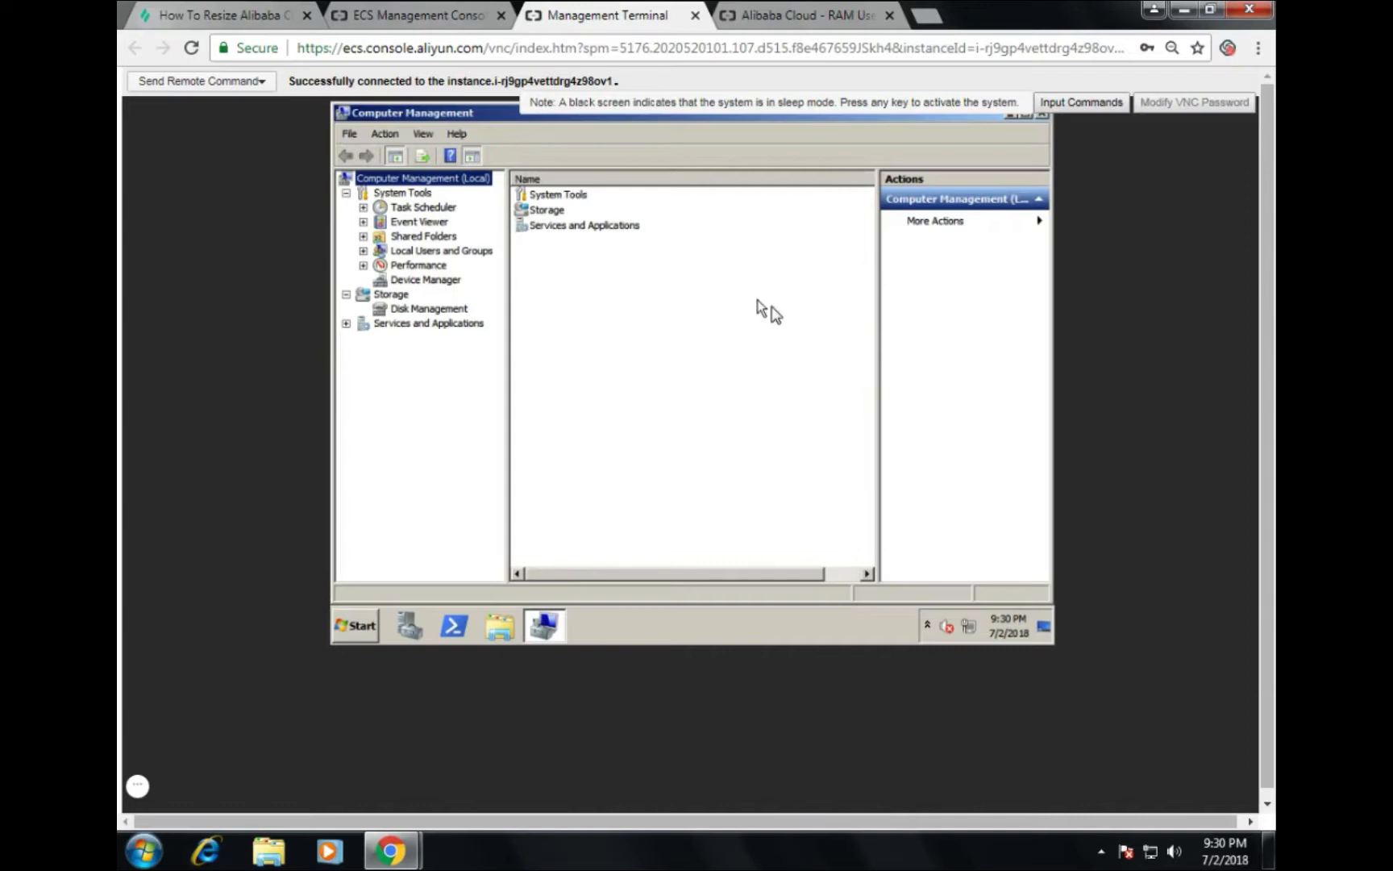
pyautogui.click(403, 310)
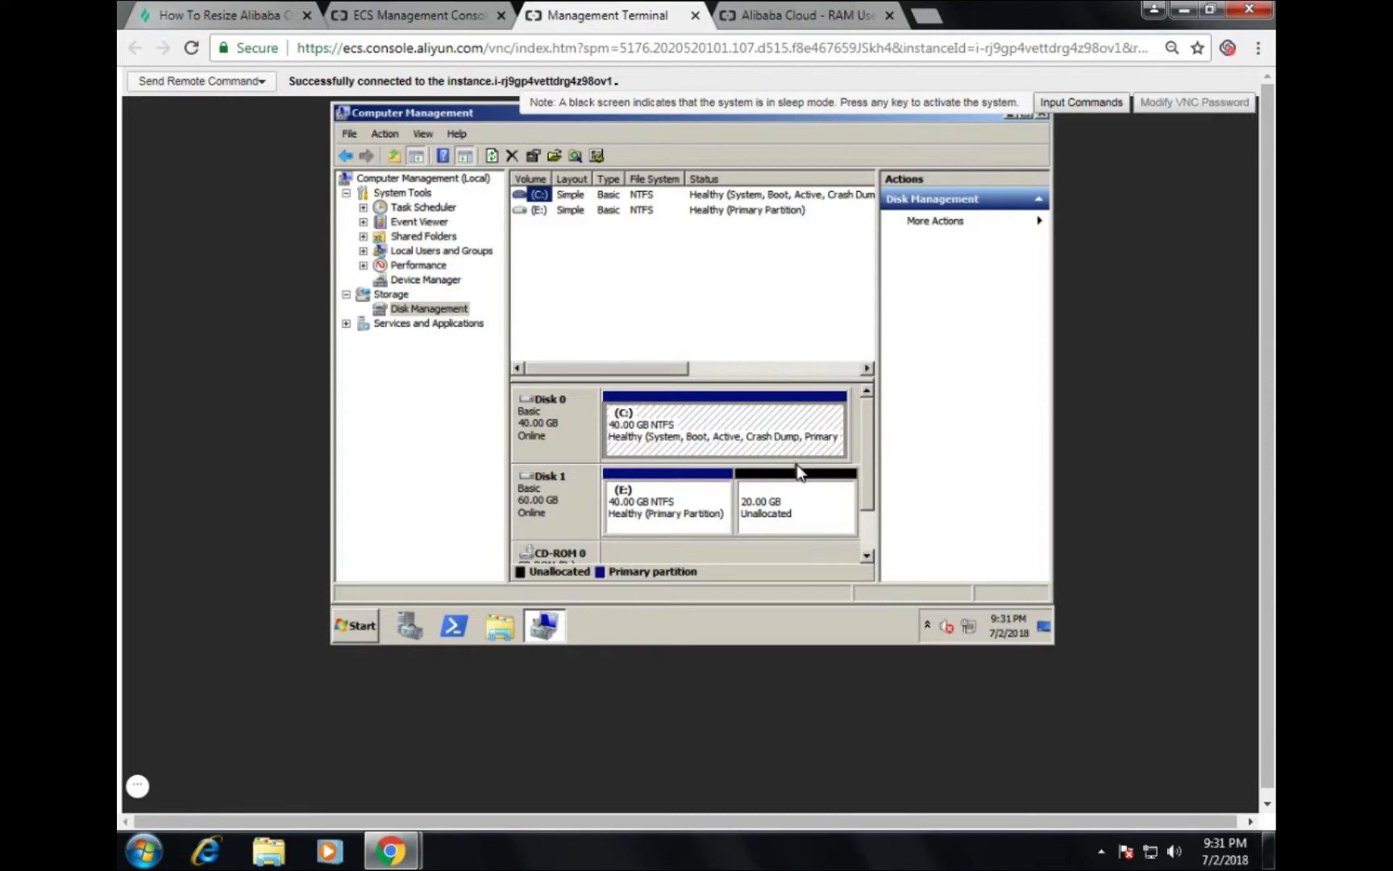
# Step: Create a 20479 MB NTFS simple volume on the unallocated space as drive F:, labelled New Volume
pyautogui.rightClick(799, 508)
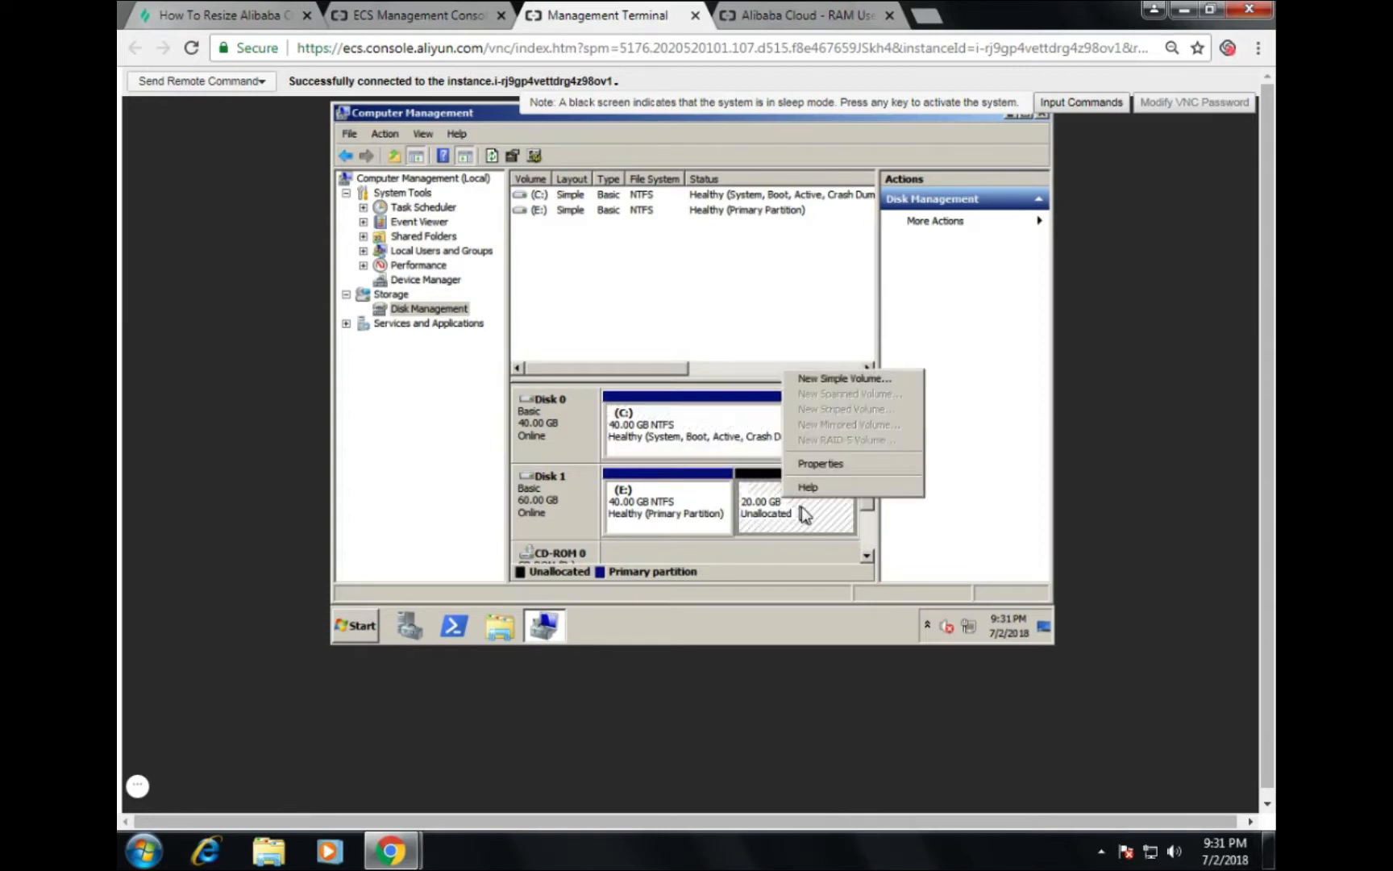
pyautogui.click(845, 378)
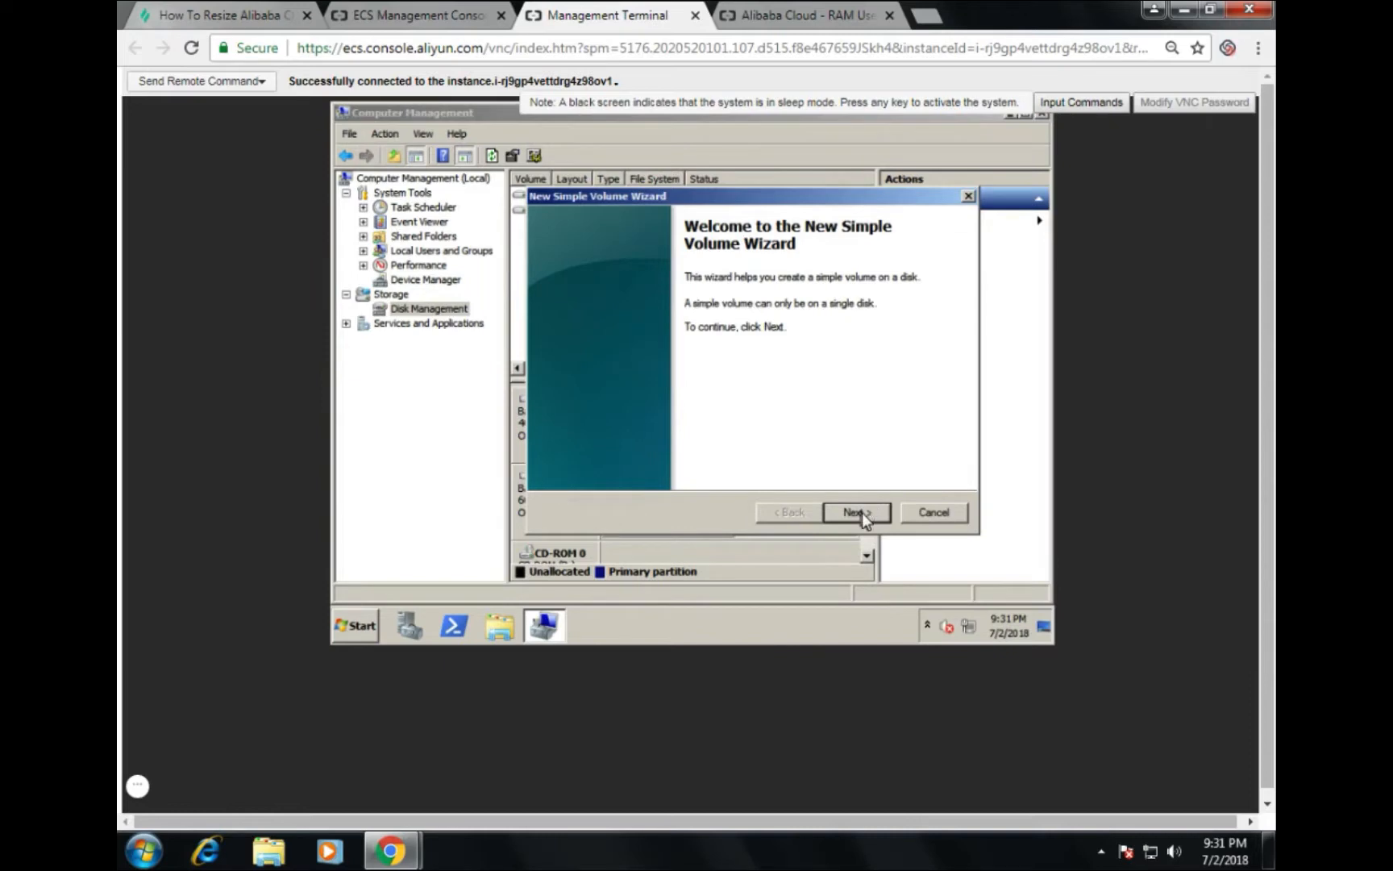
pyautogui.click(856, 512)
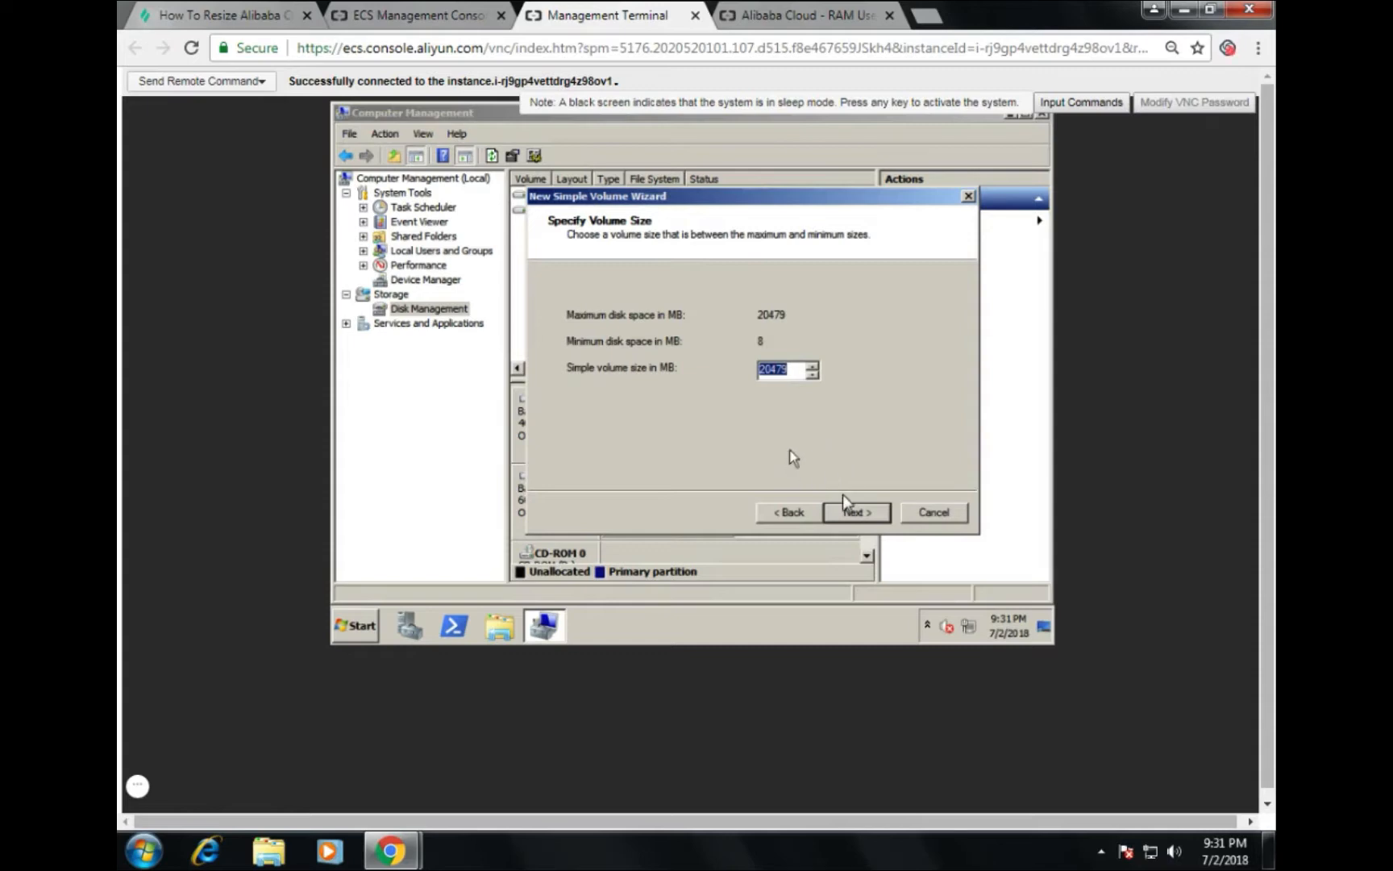
pyautogui.click(856, 513)
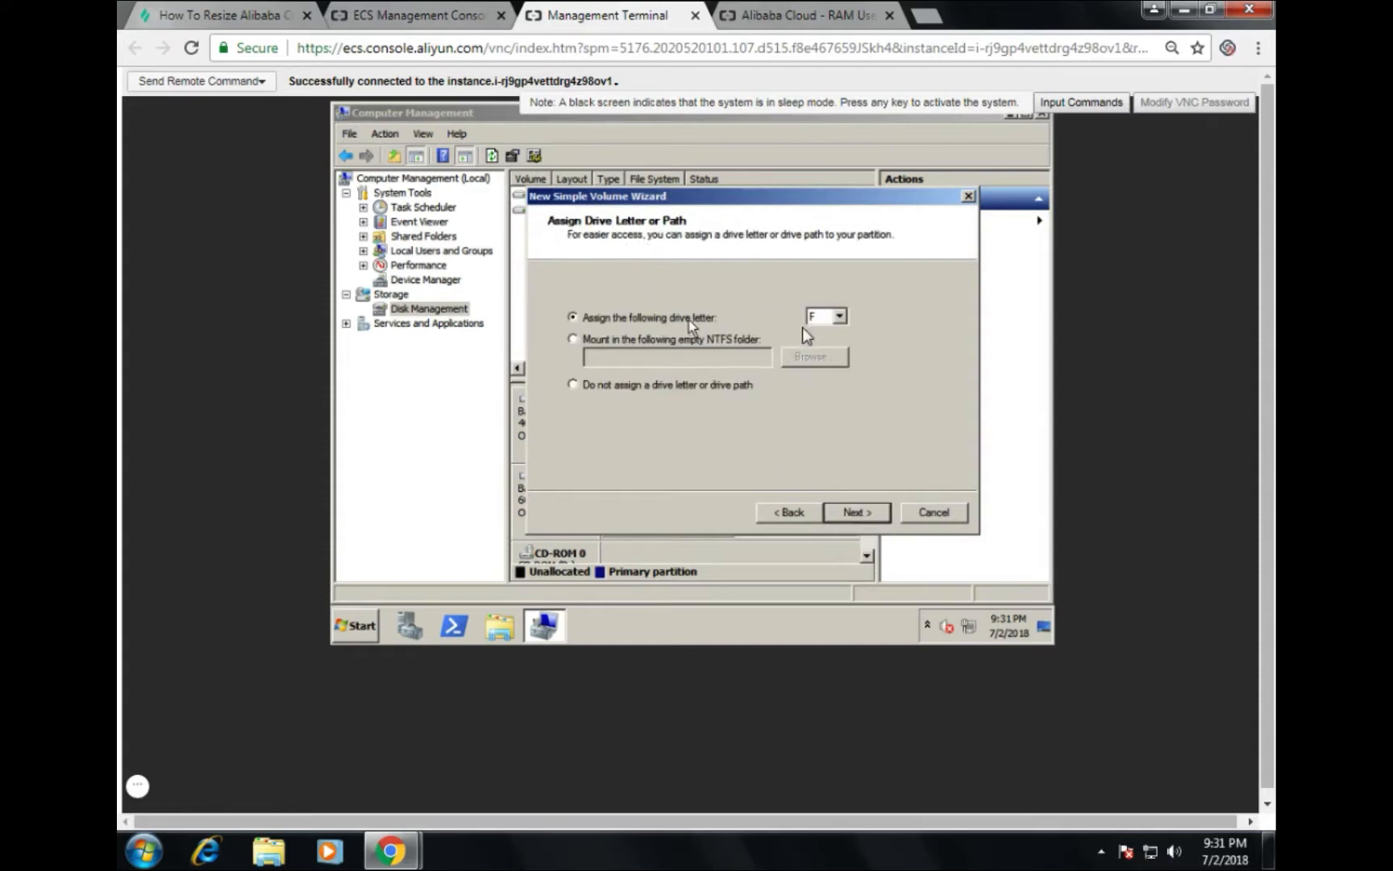
pyautogui.click(853, 513)
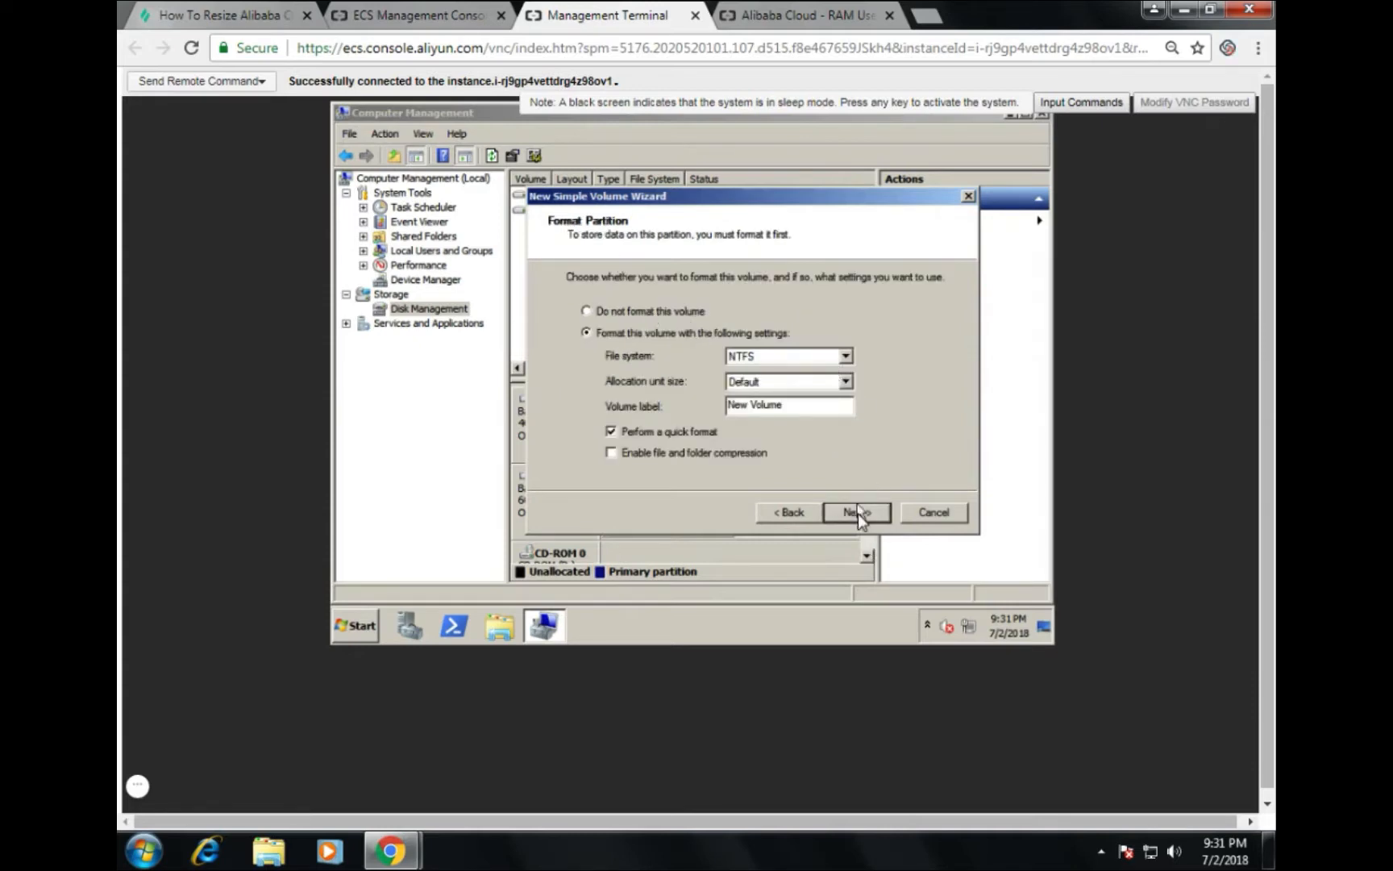
pyautogui.click(858, 514)
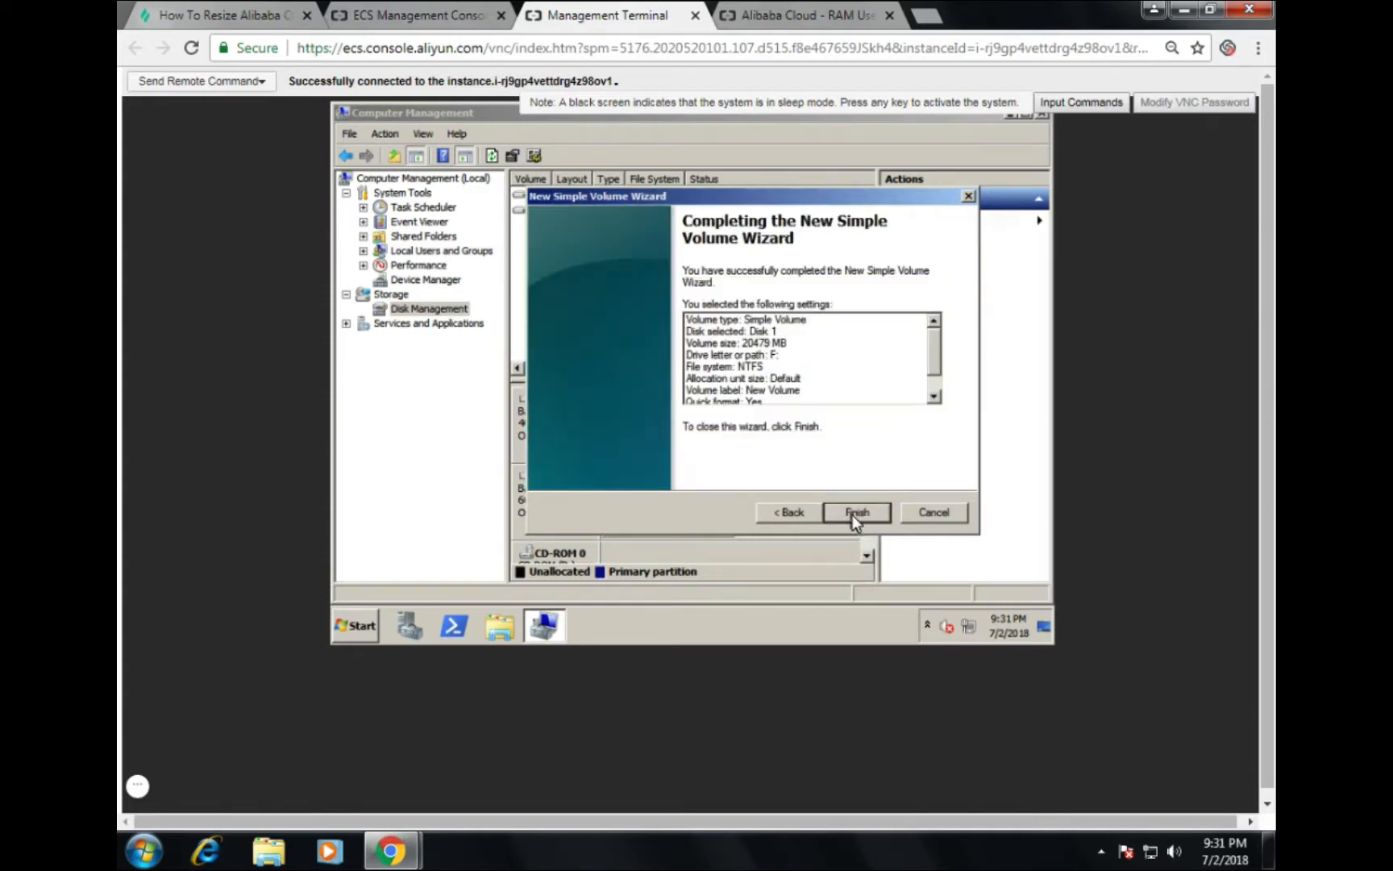
pyautogui.click(857, 512)
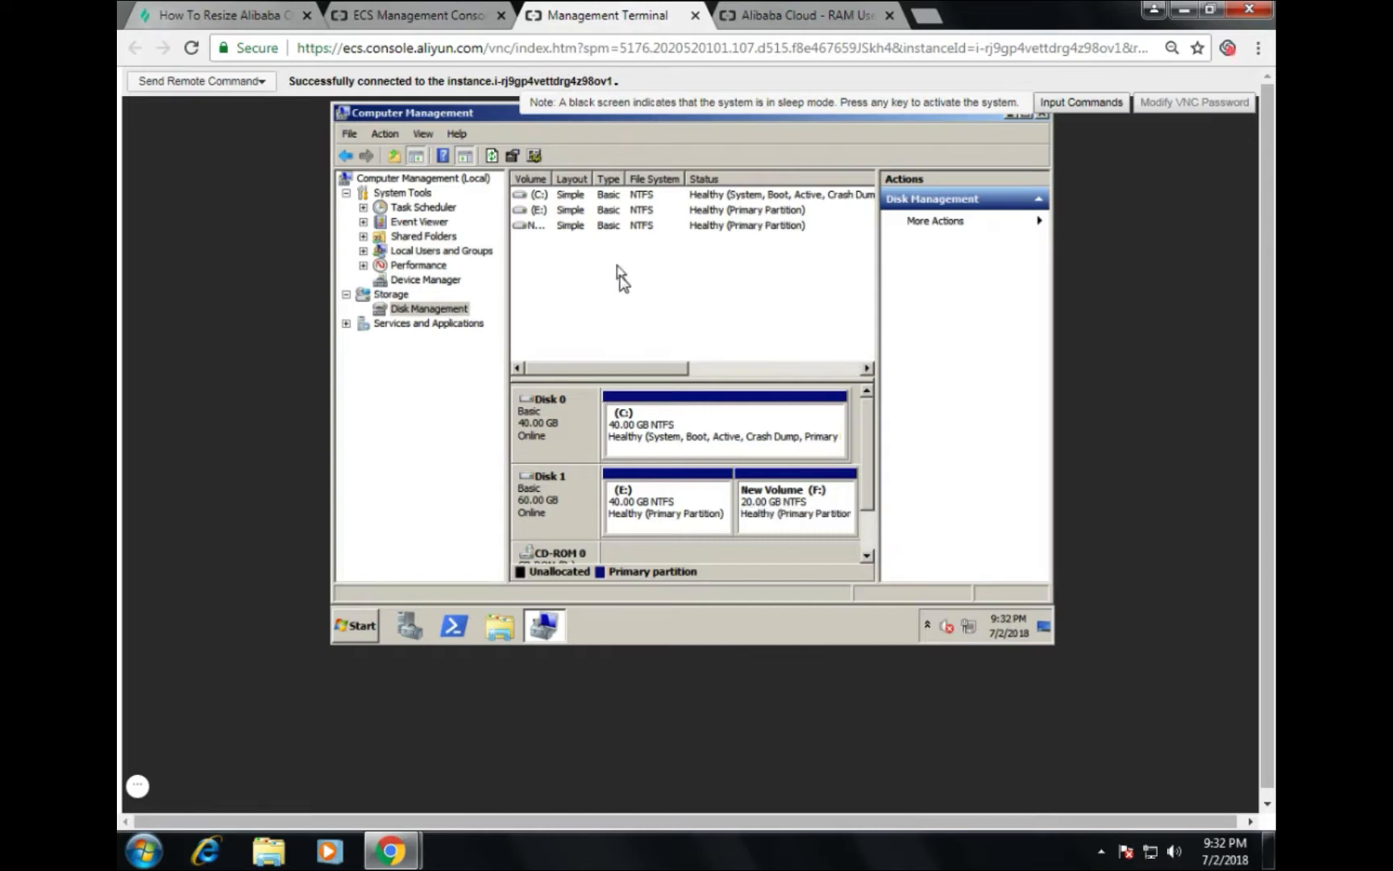
# Step: Close Computer Management and open Computer to see New Volume (F:) beside C: and E:
pyautogui.click(1042, 113)
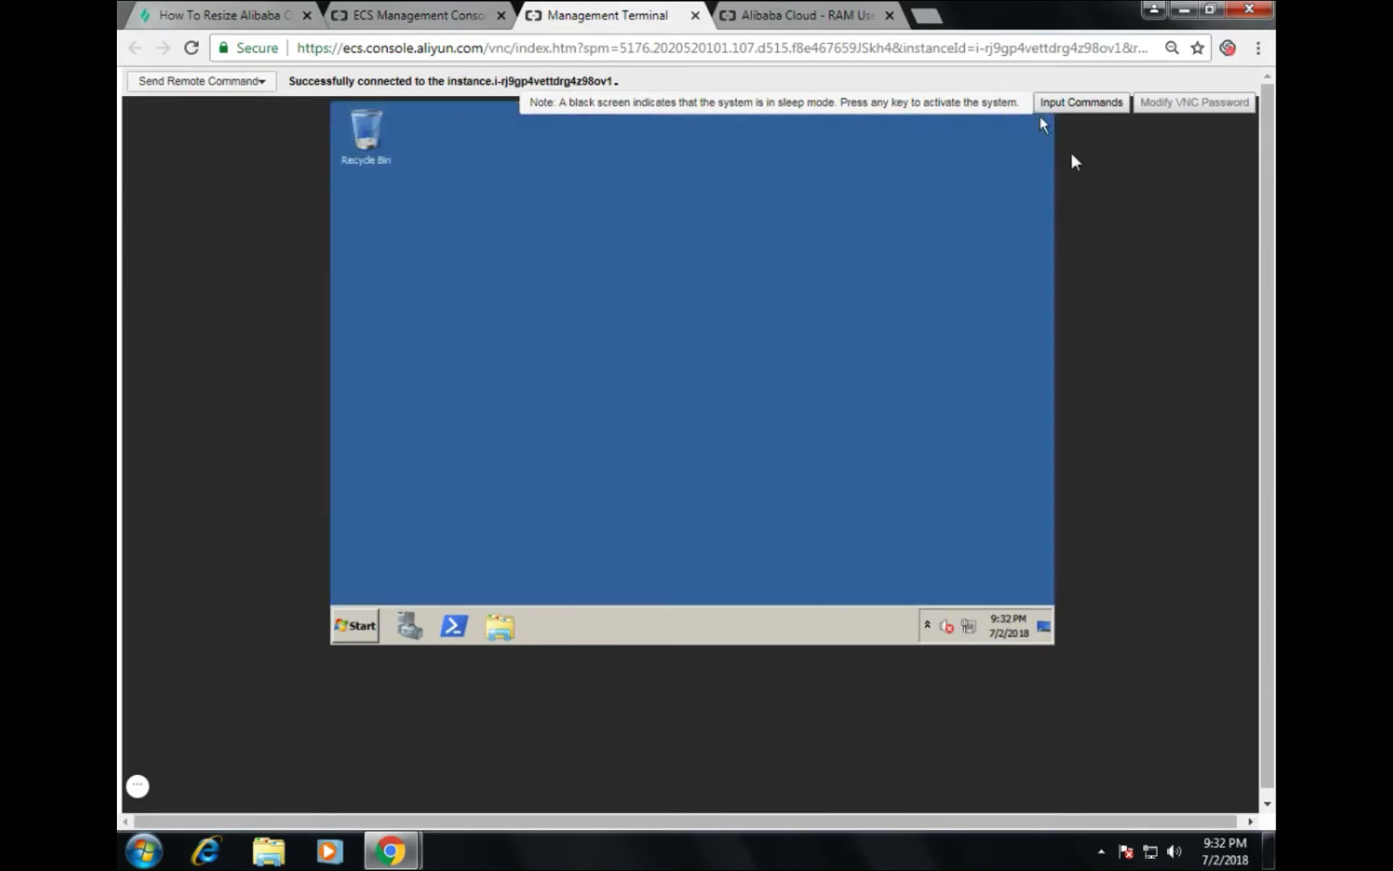
pyautogui.click(365, 633)
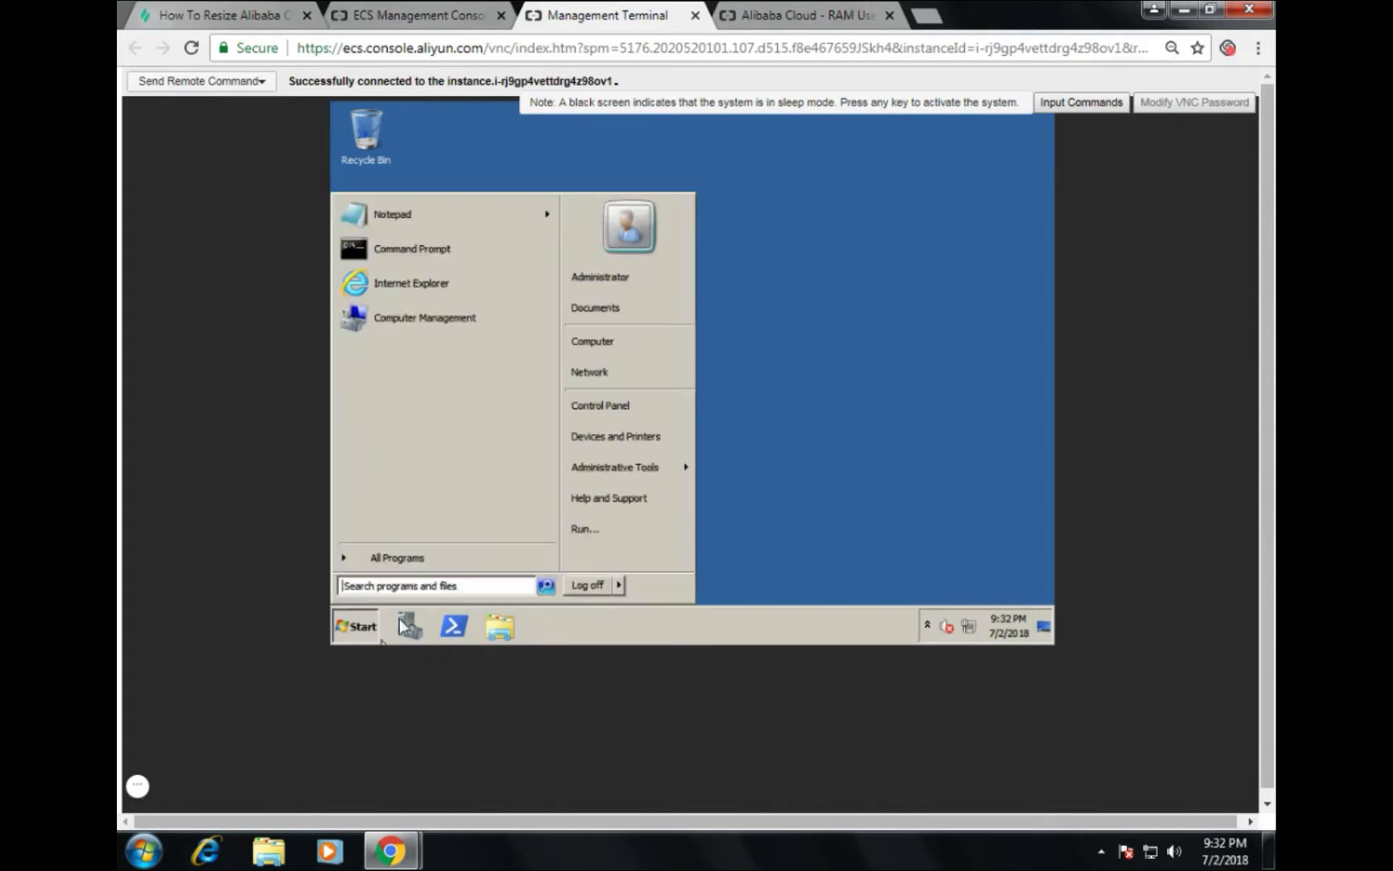
pyautogui.click(607, 342)
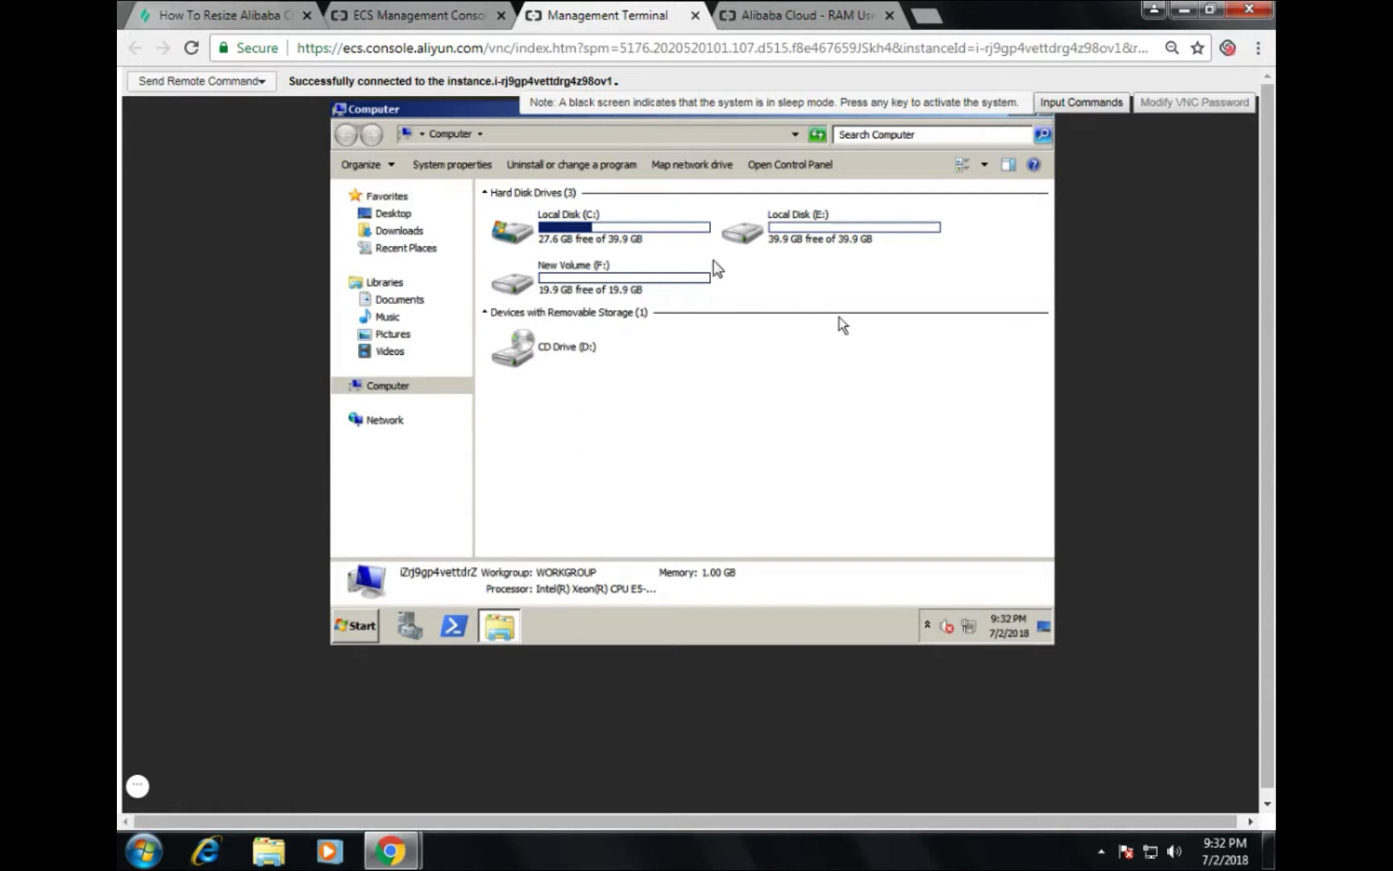
# Step: Create a new text document named Alibaba.txt on Local Disk (C:)
pyautogui.doubleClick(637, 246)
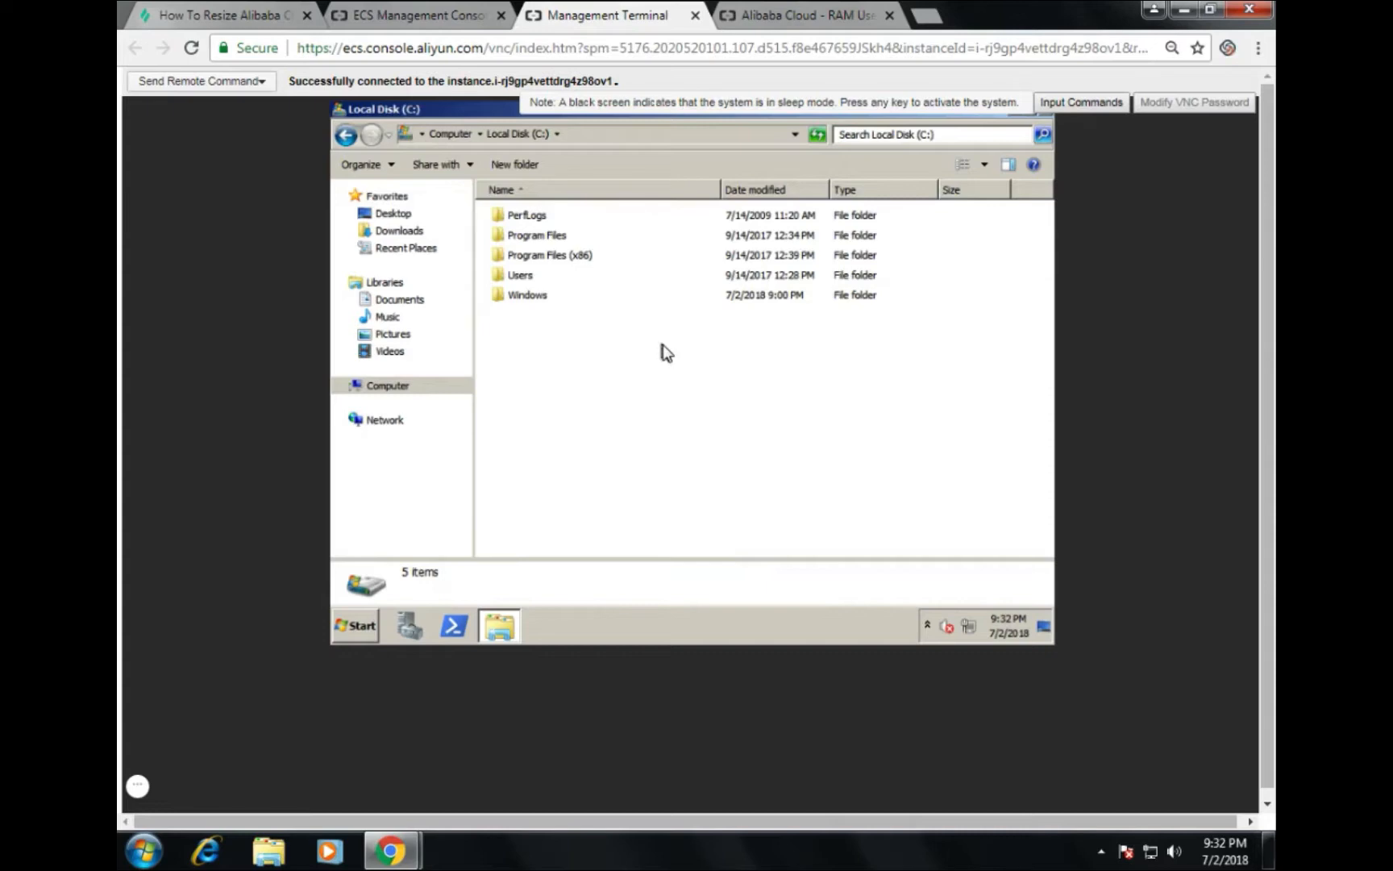
pyautogui.rightClick(701, 365)
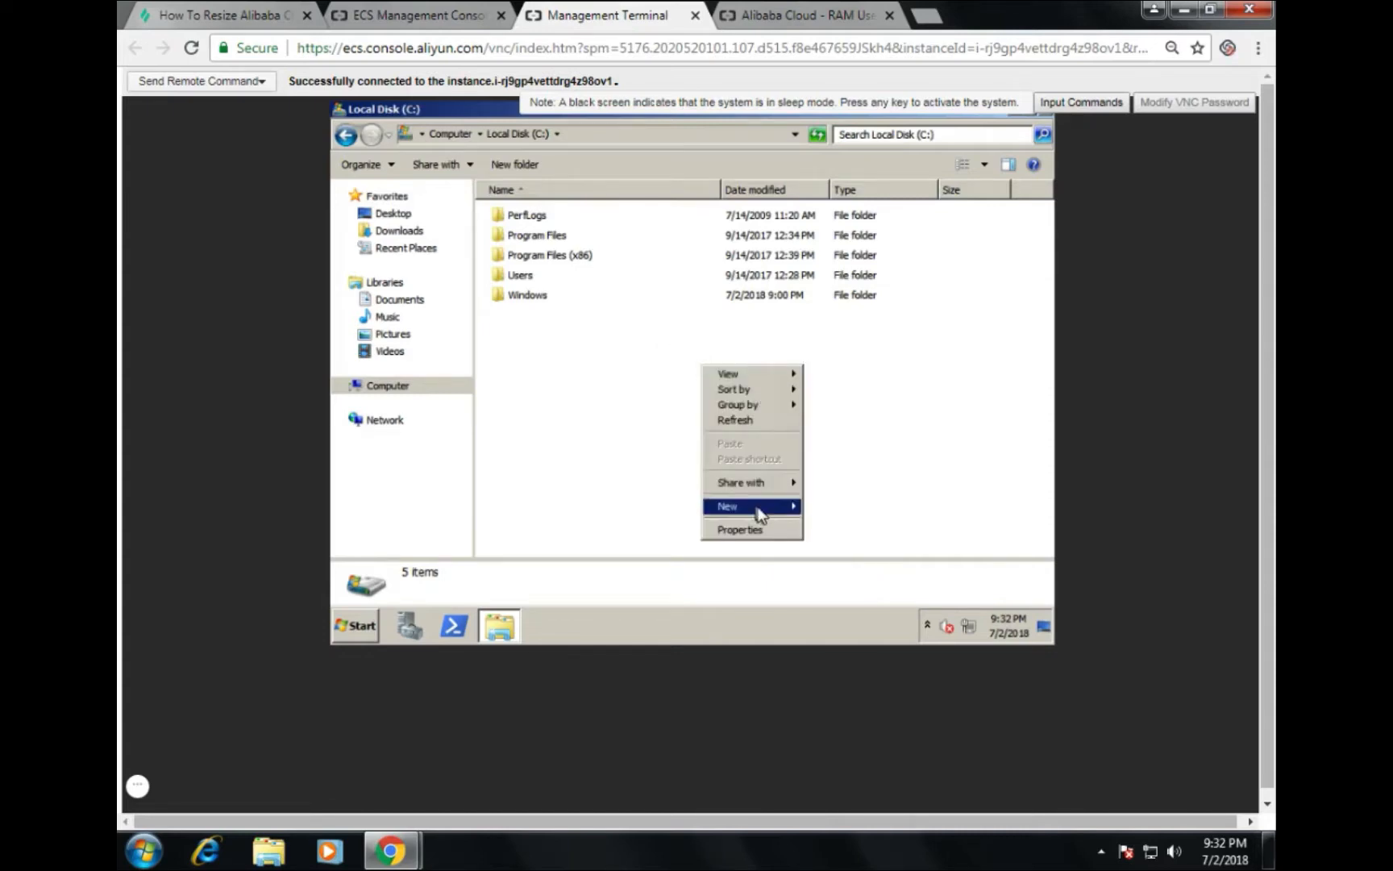
pyautogui.moveTo(761, 510)
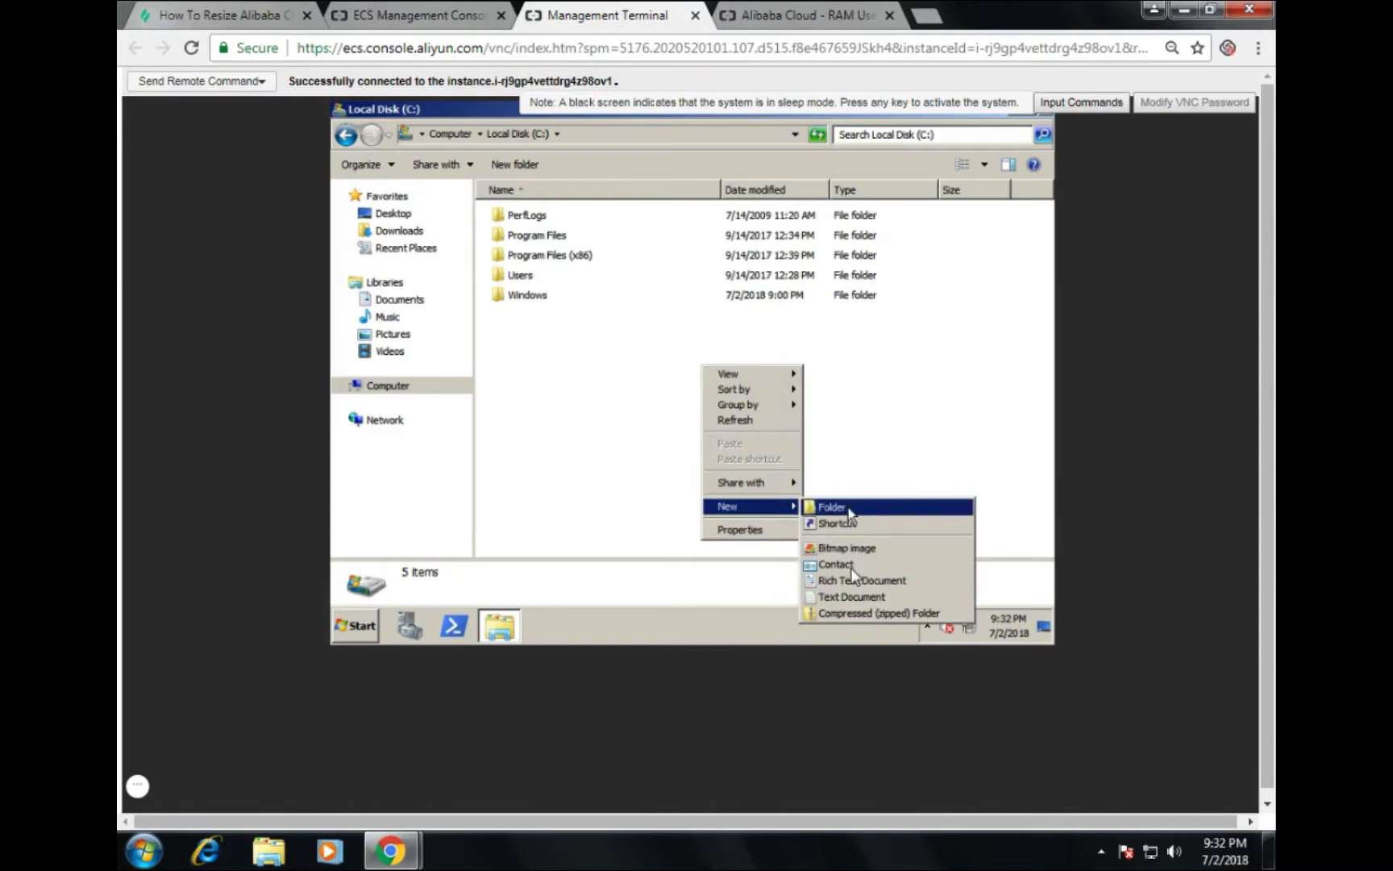
pyautogui.click(850, 597)
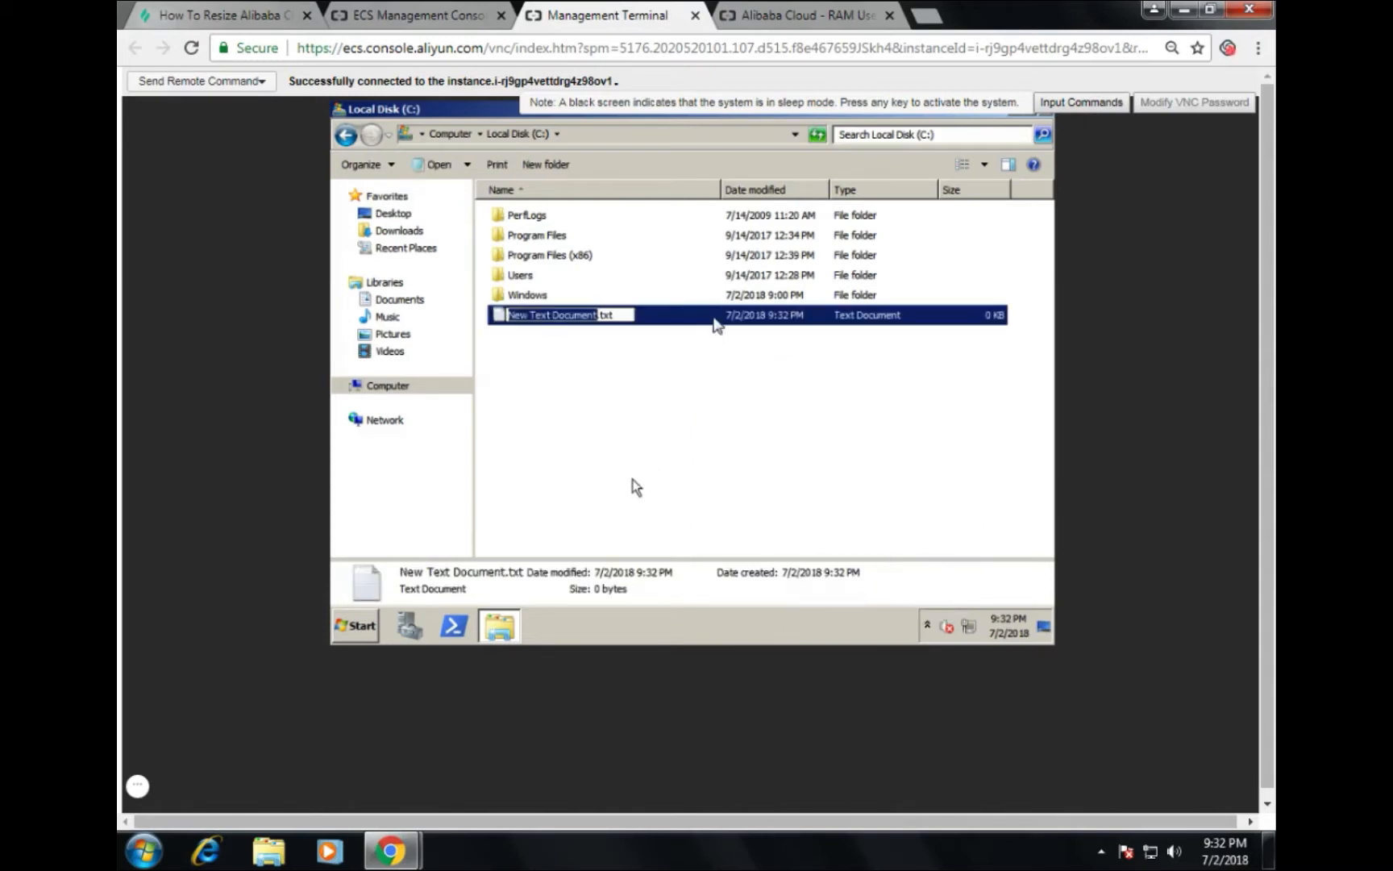
pyautogui.write('Alibaba')
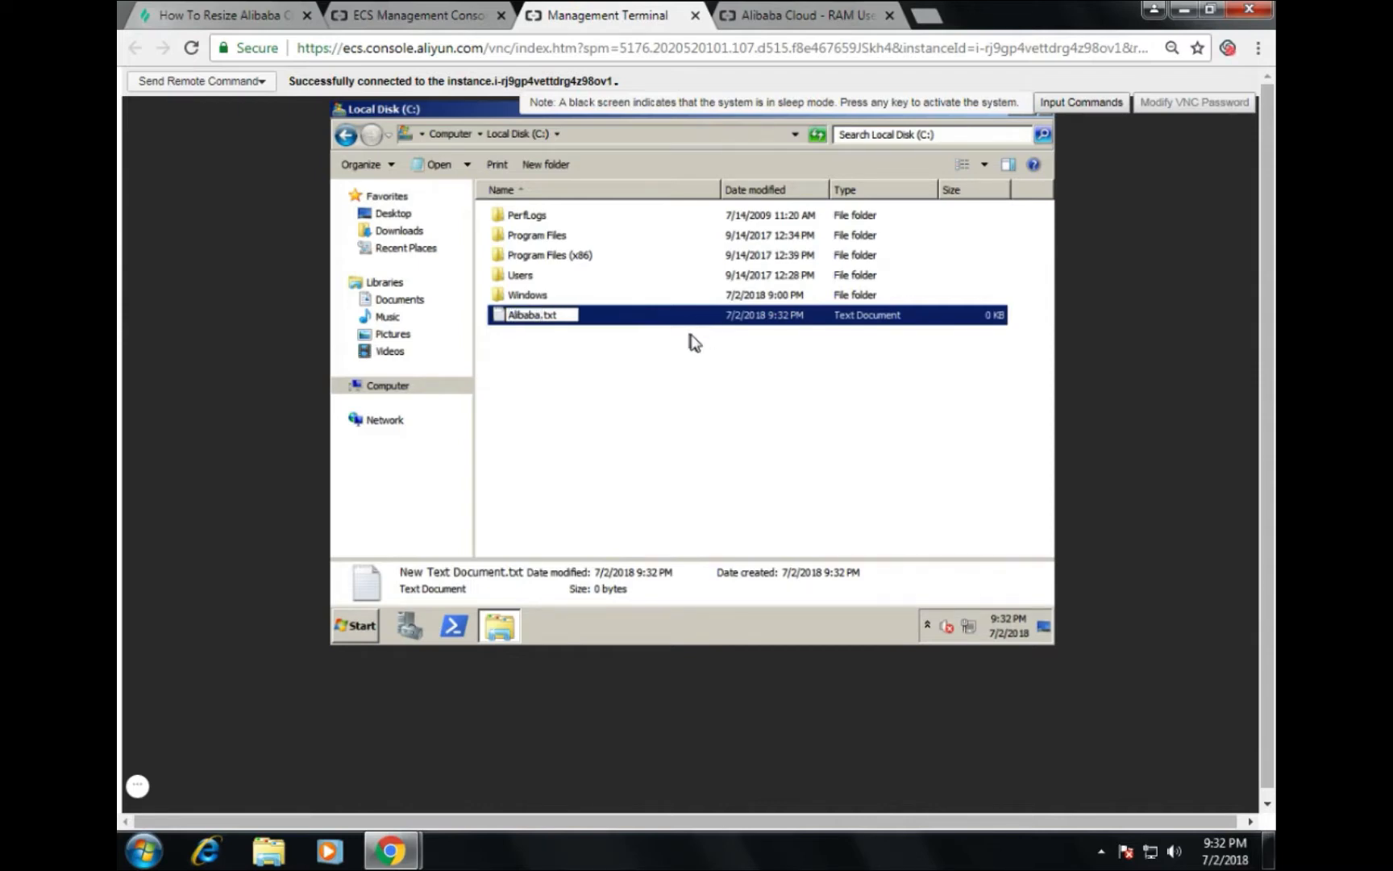
pyautogui.press('Return')
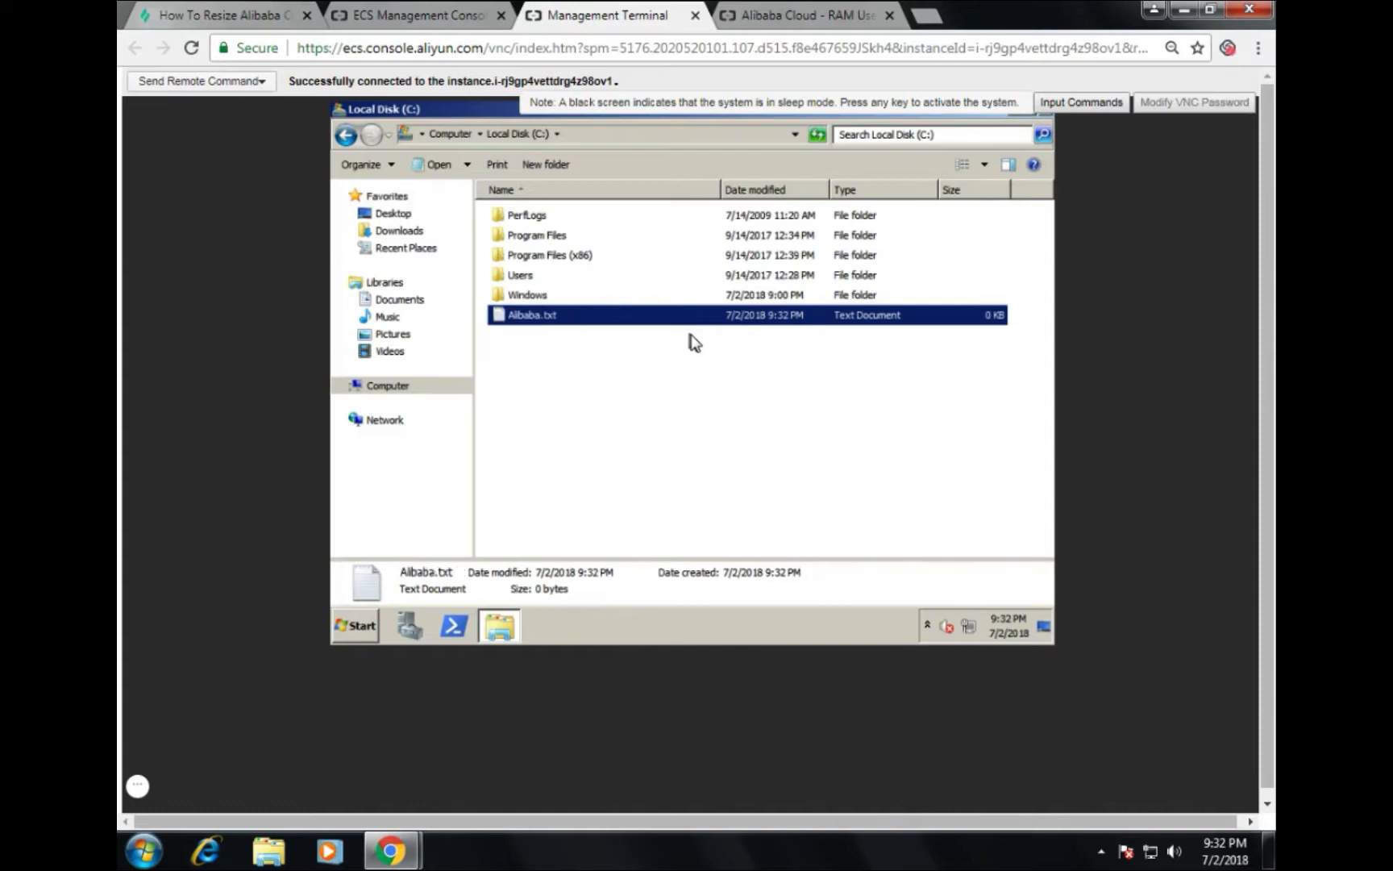
# Step: Write labex into Alibaba.txt in Notepad, save it and close Notepad
pyautogui.press('Return')
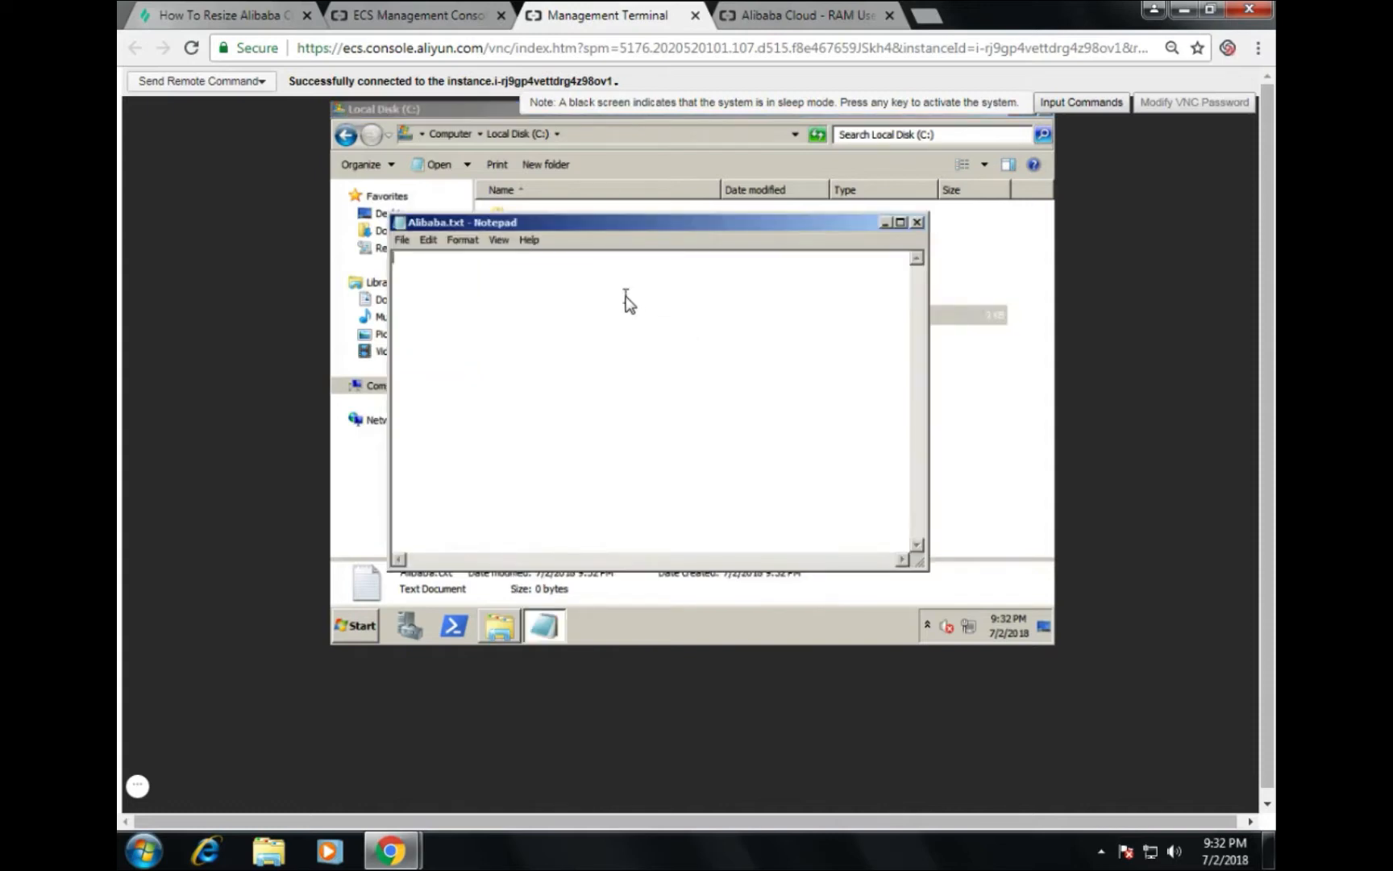
pyautogui.write('aliba')
pyautogui.press('BackSpace')
pyautogui.press('BackSpace')
pyautogui.press('BackSpace')
pyautogui.press('BackSpace')
pyautogui.press('BackSpace')
pyautogui.write('Yabex')
pyautogui.click(401, 239)
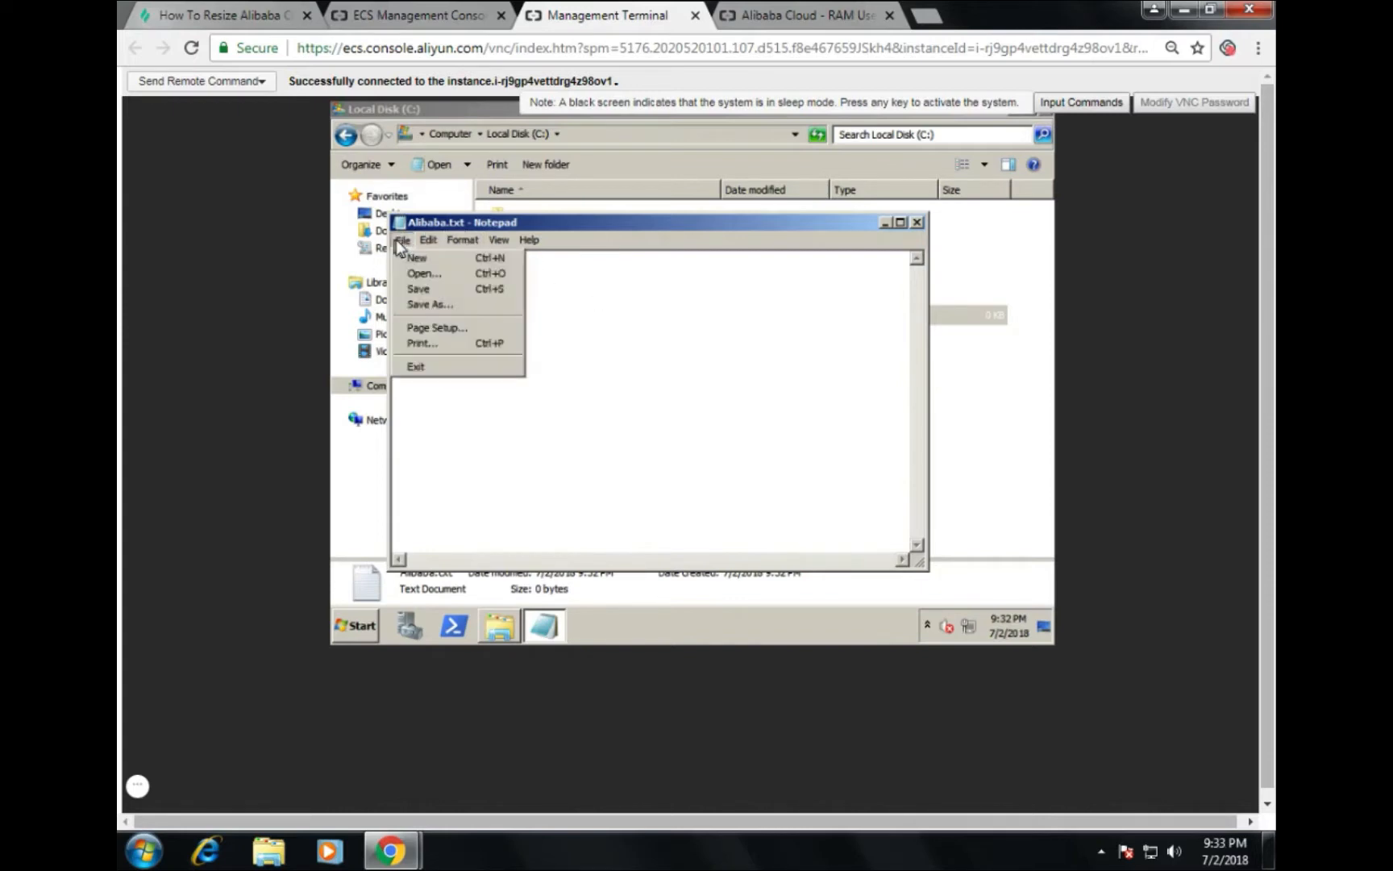
pyautogui.click(416, 291)
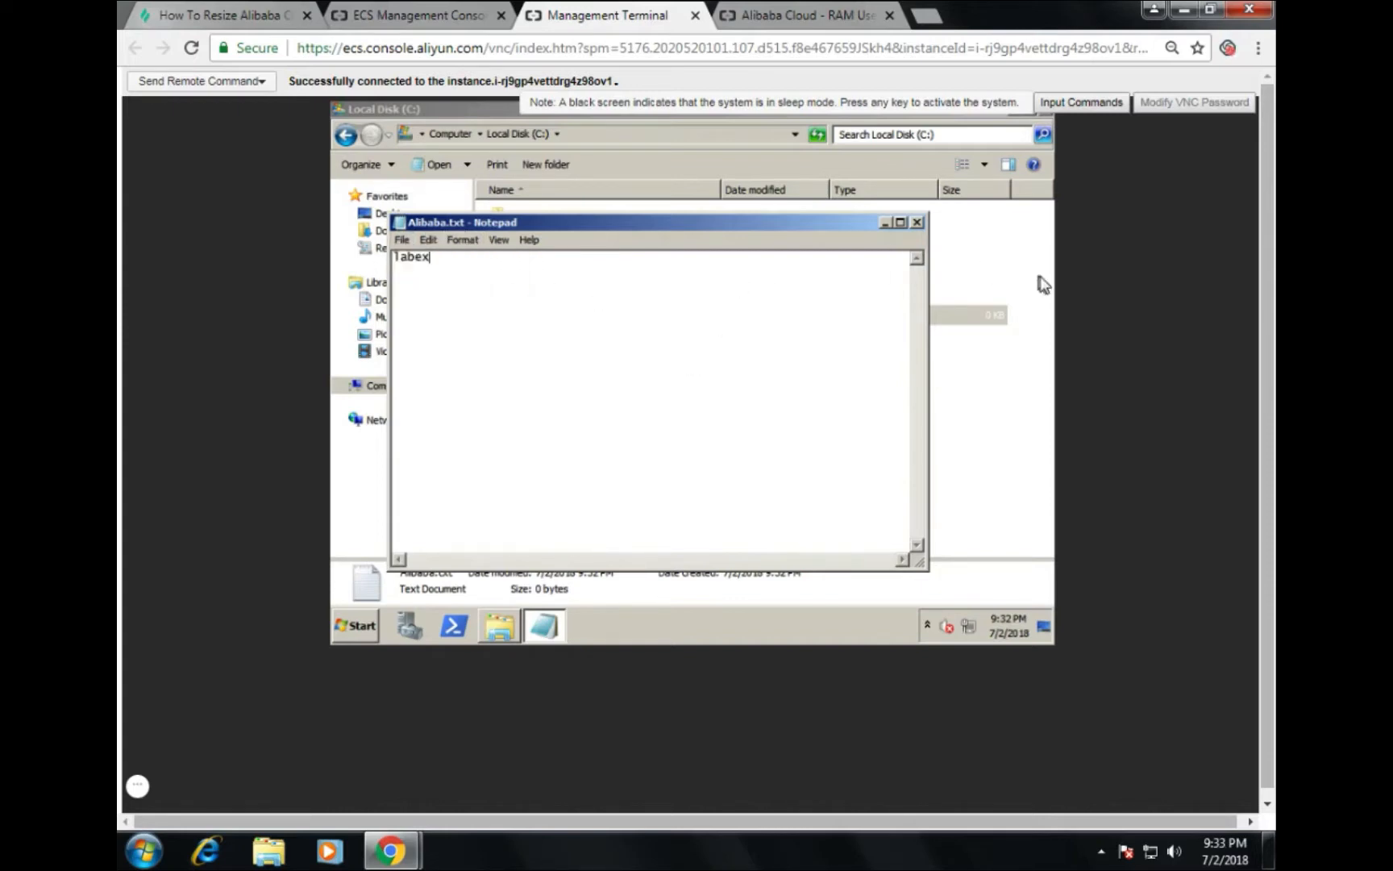
pyautogui.click(918, 221)
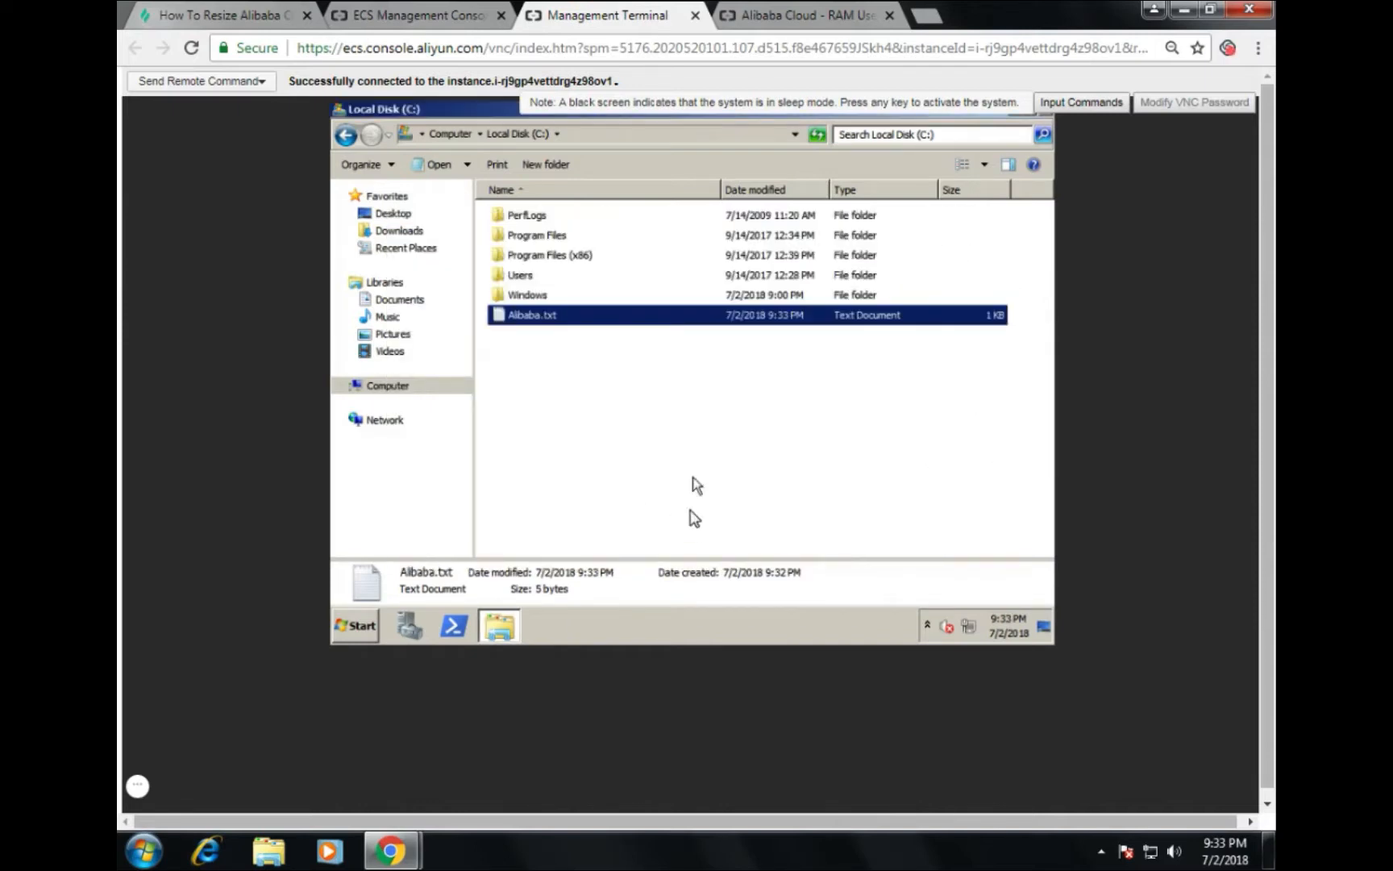
# Step: Reopen Alibaba.txt to verify its contents, then close the folder and the management terminal
pyautogui.doubleClick(522, 319)
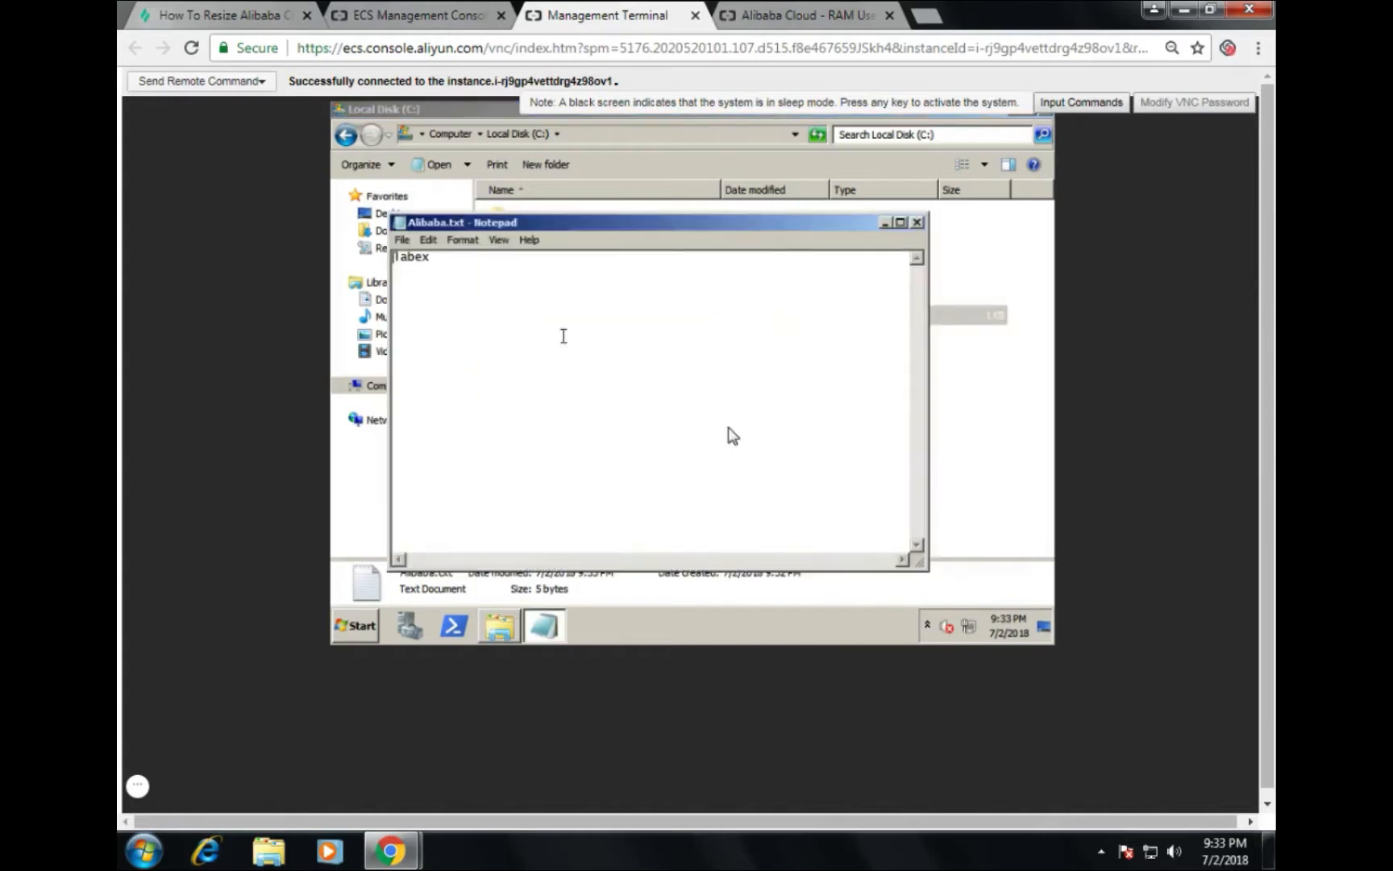
pyautogui.click(917, 222)
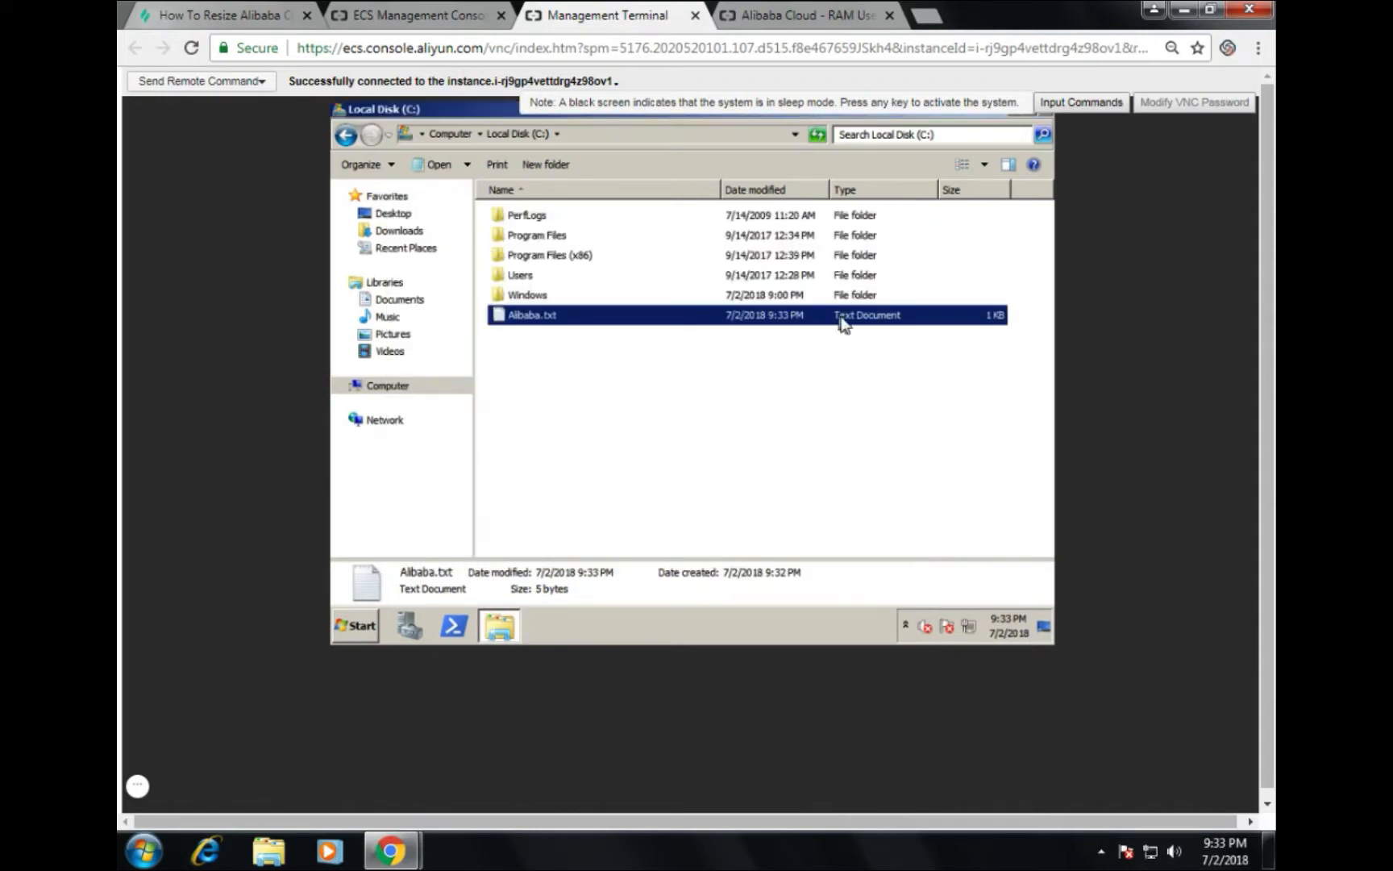
pyautogui.click(1046, 116)
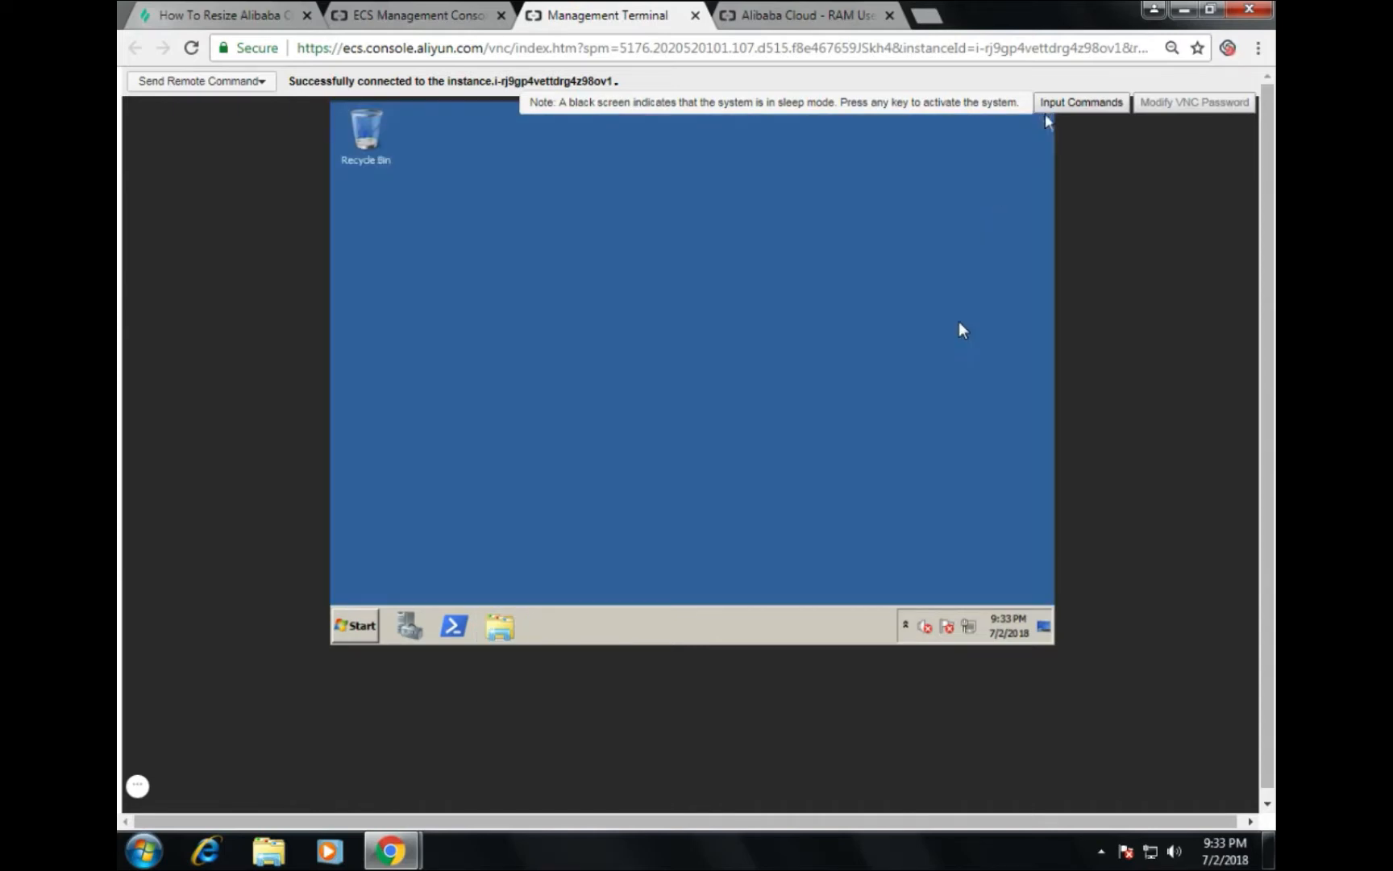
pyautogui.click(694, 15)
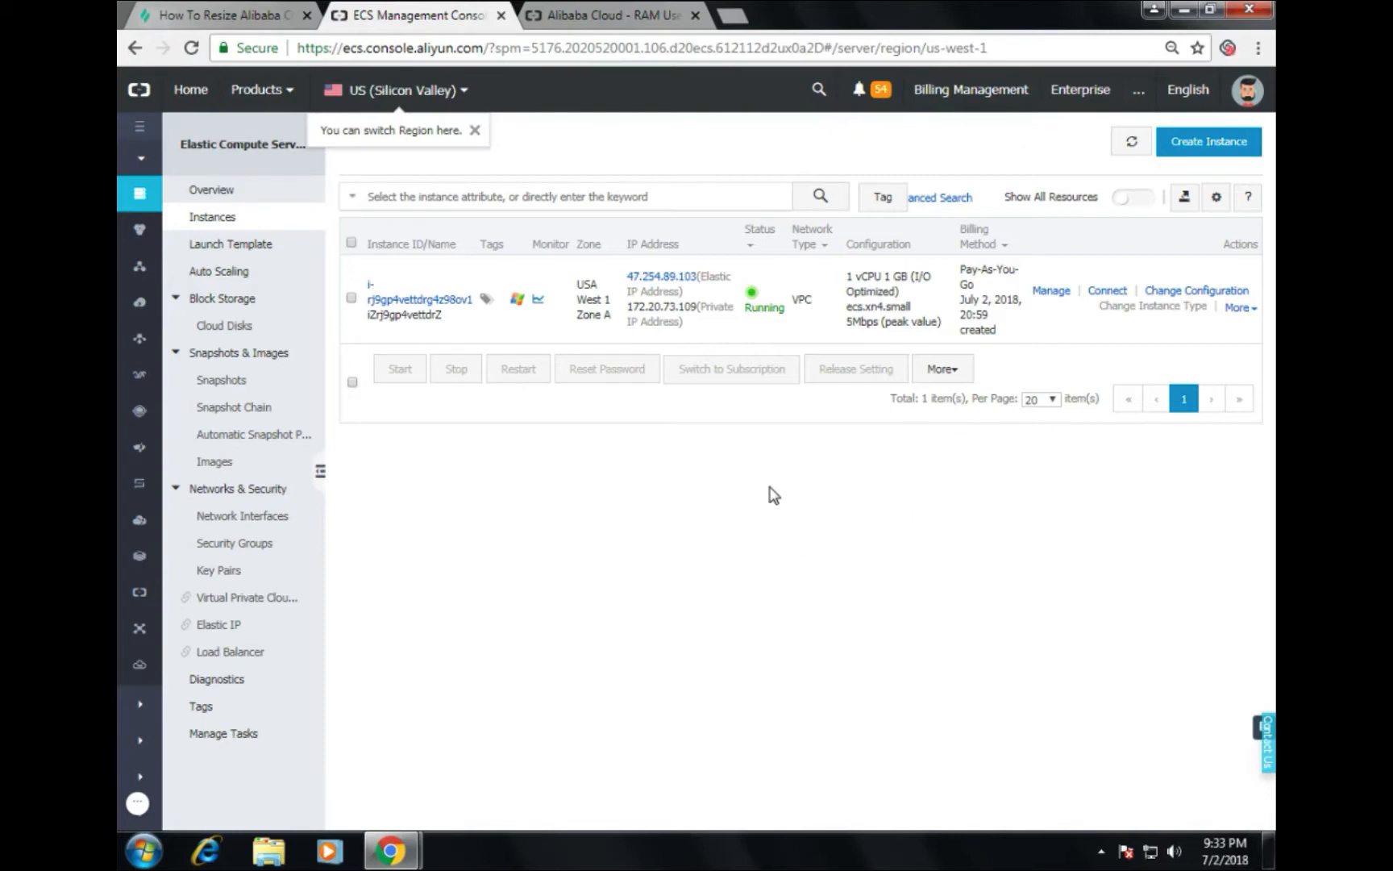
# Step: Go to Block Storage > Cloud Disks and start a snapshot of the 40GB system disk
pyautogui.click(211, 327)
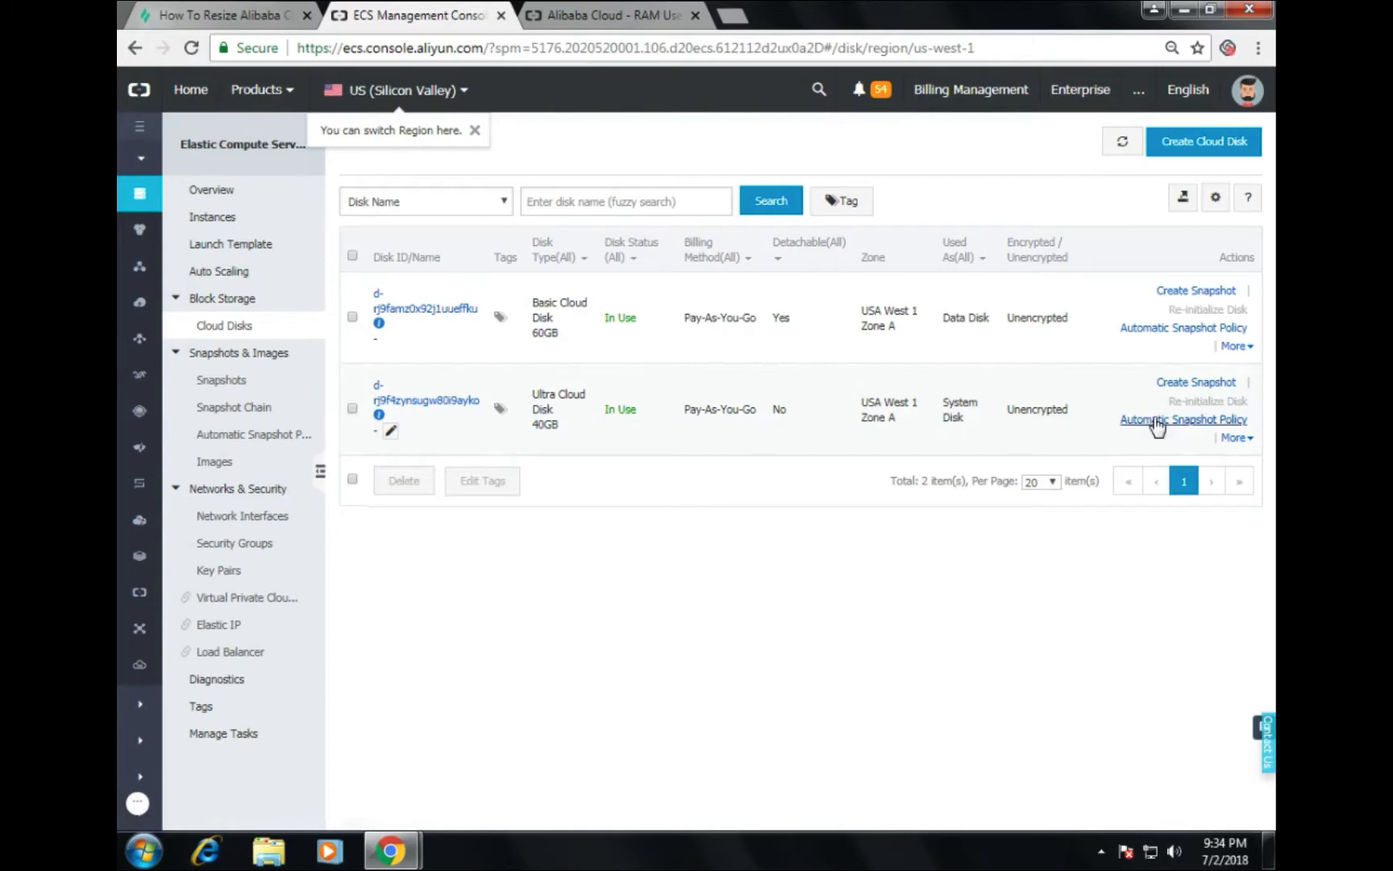
pyautogui.moveTo(1171, 401)
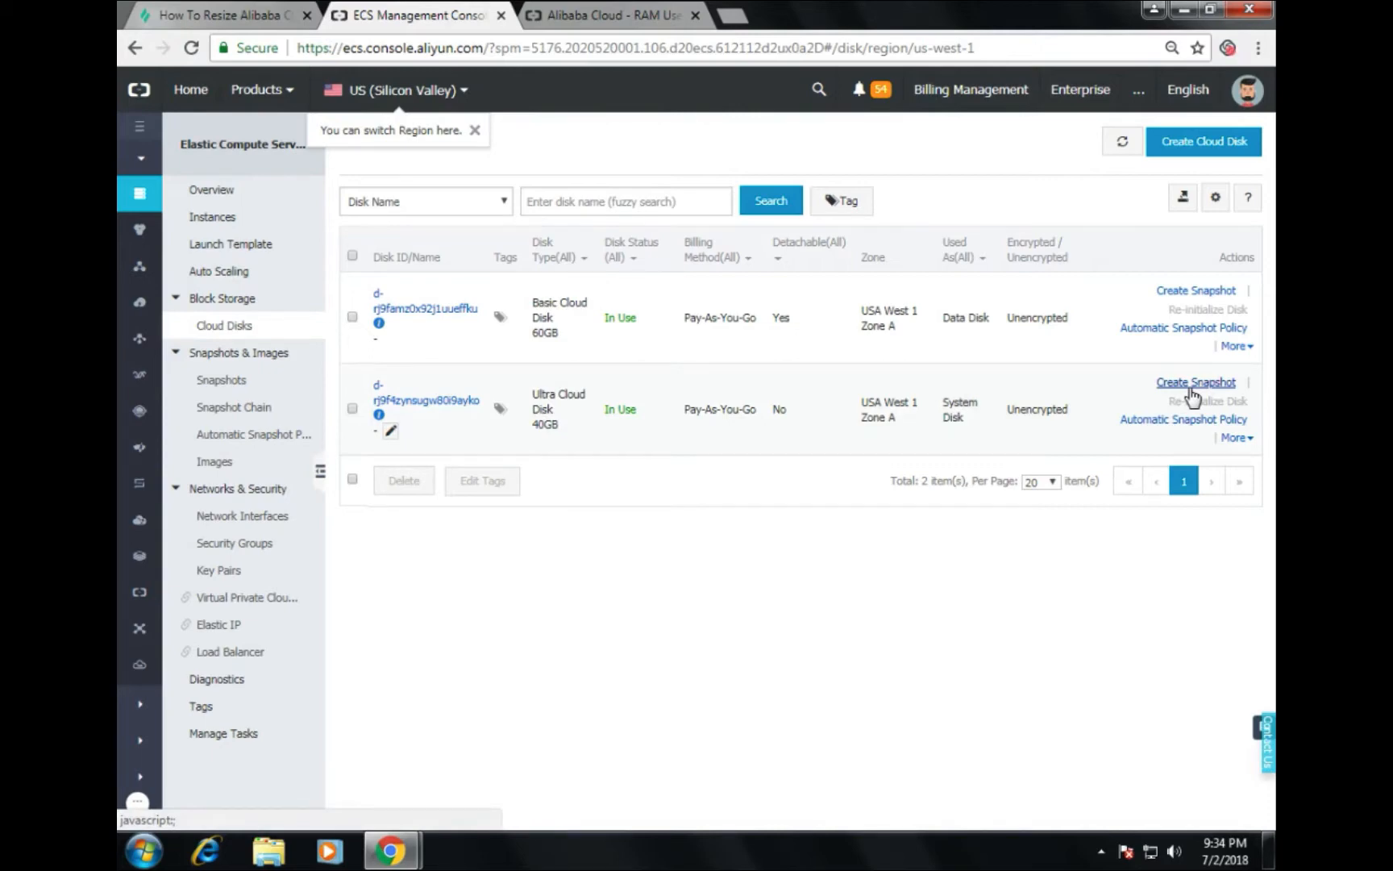
pyautogui.click(1192, 384)
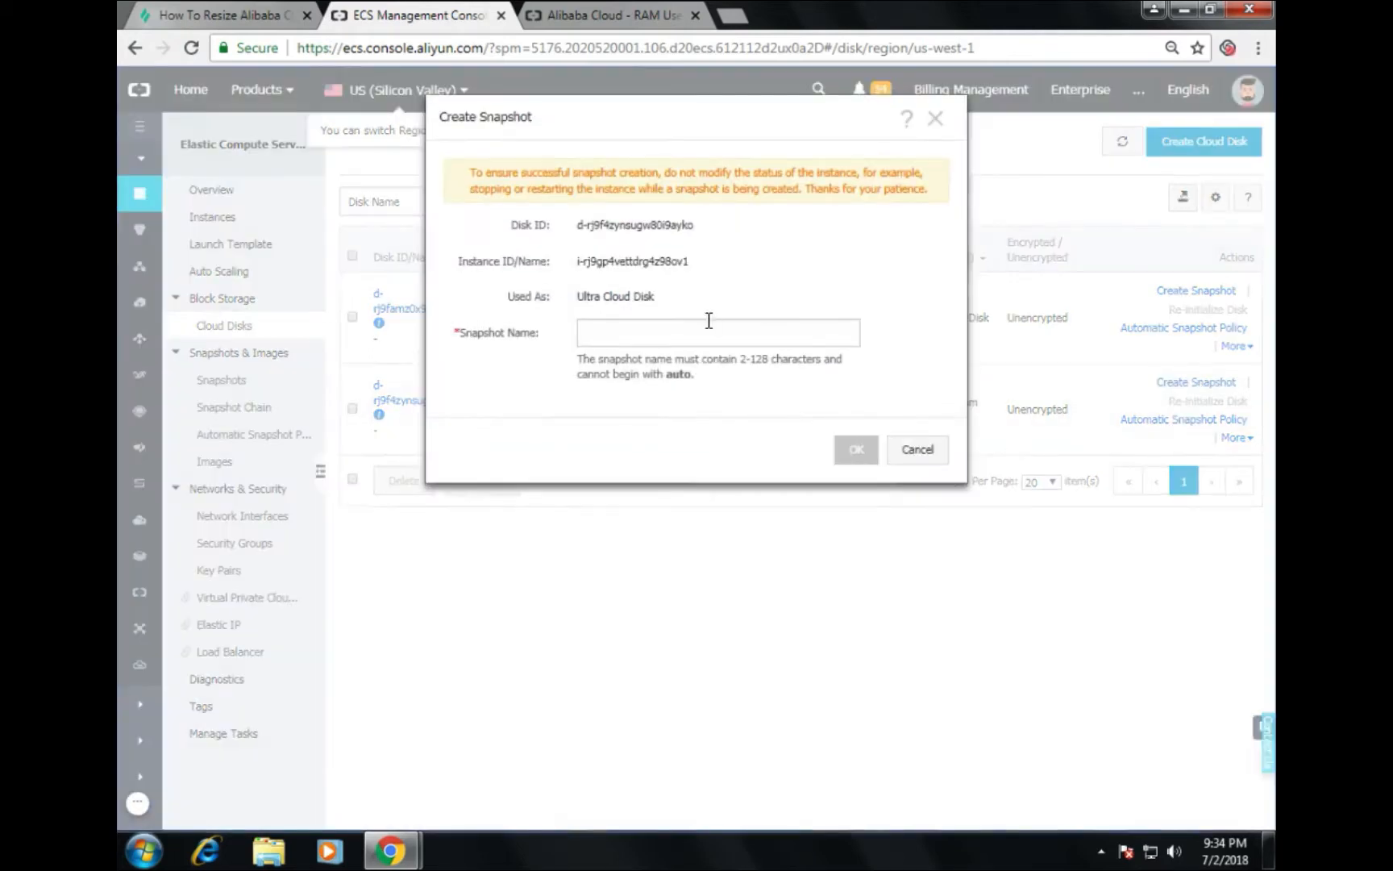
# Step: Name the snapshot labex and confirm creating it
pyautogui.click(636, 342)
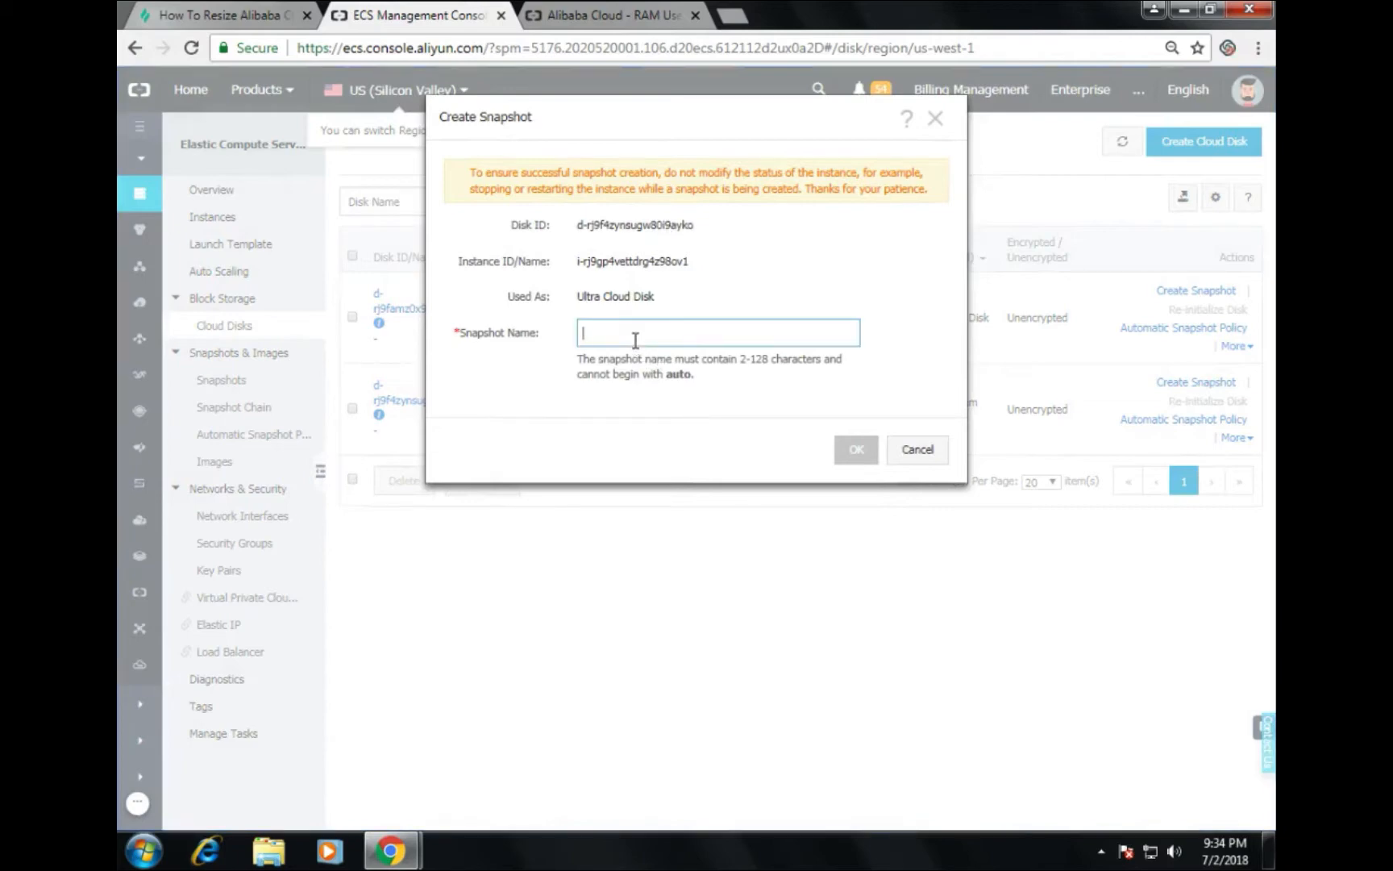
pyautogui.write('labex')
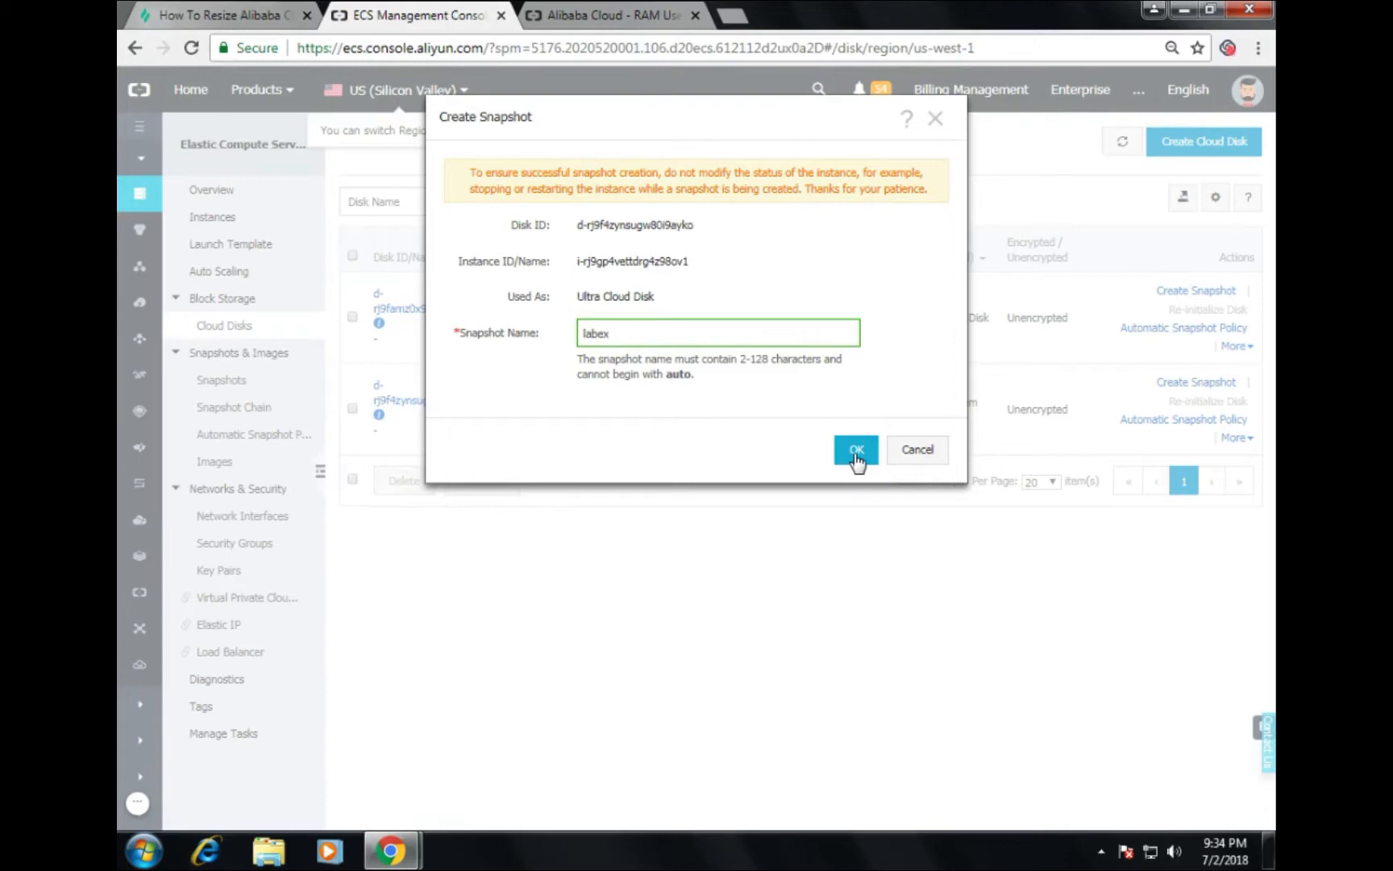
pyautogui.click(856, 451)
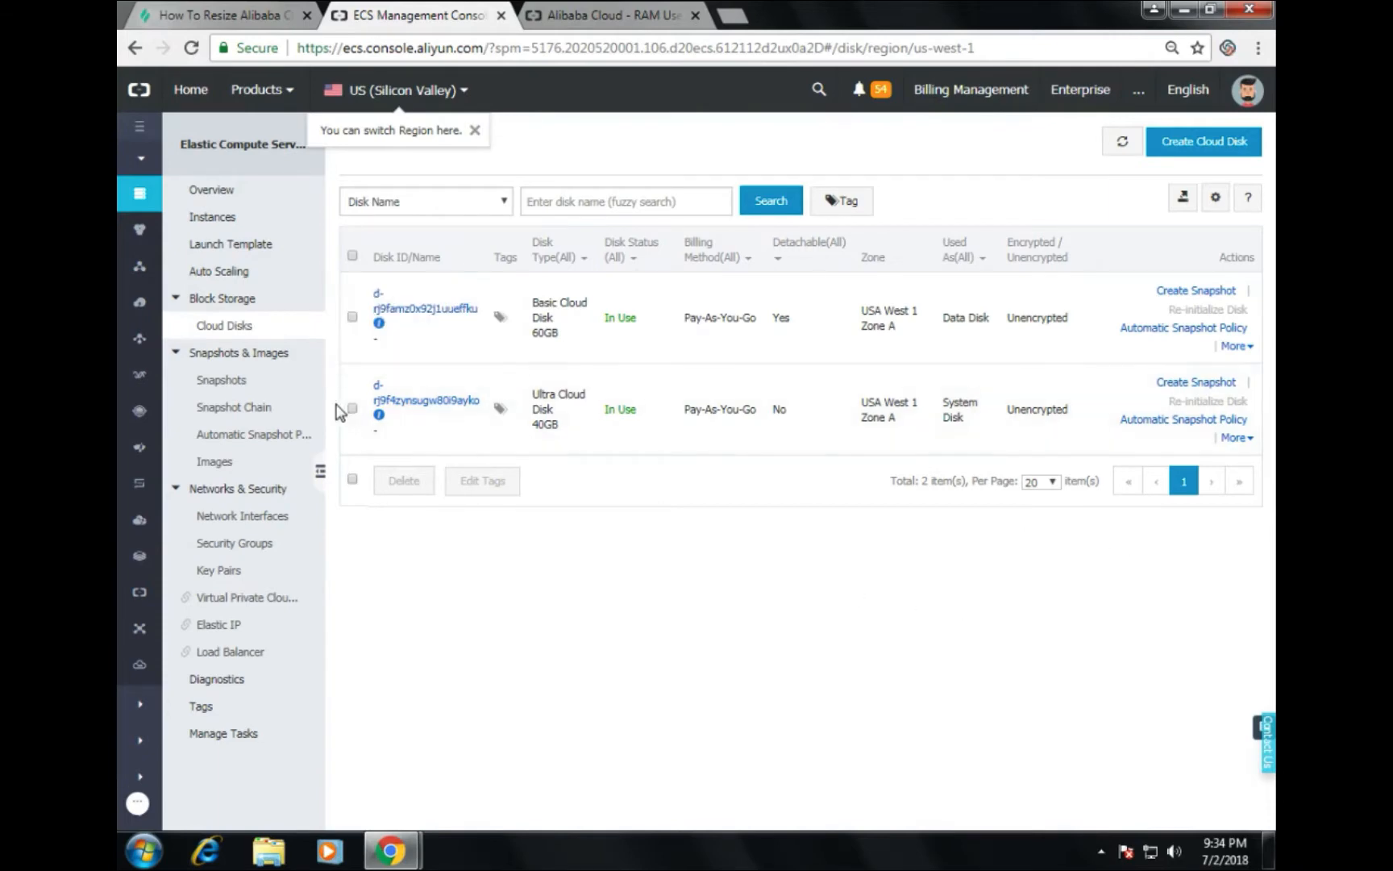
# Step: Show the Snapshots list and refresh it until the labex snapshot reaches 3%
pyautogui.click(221, 382)
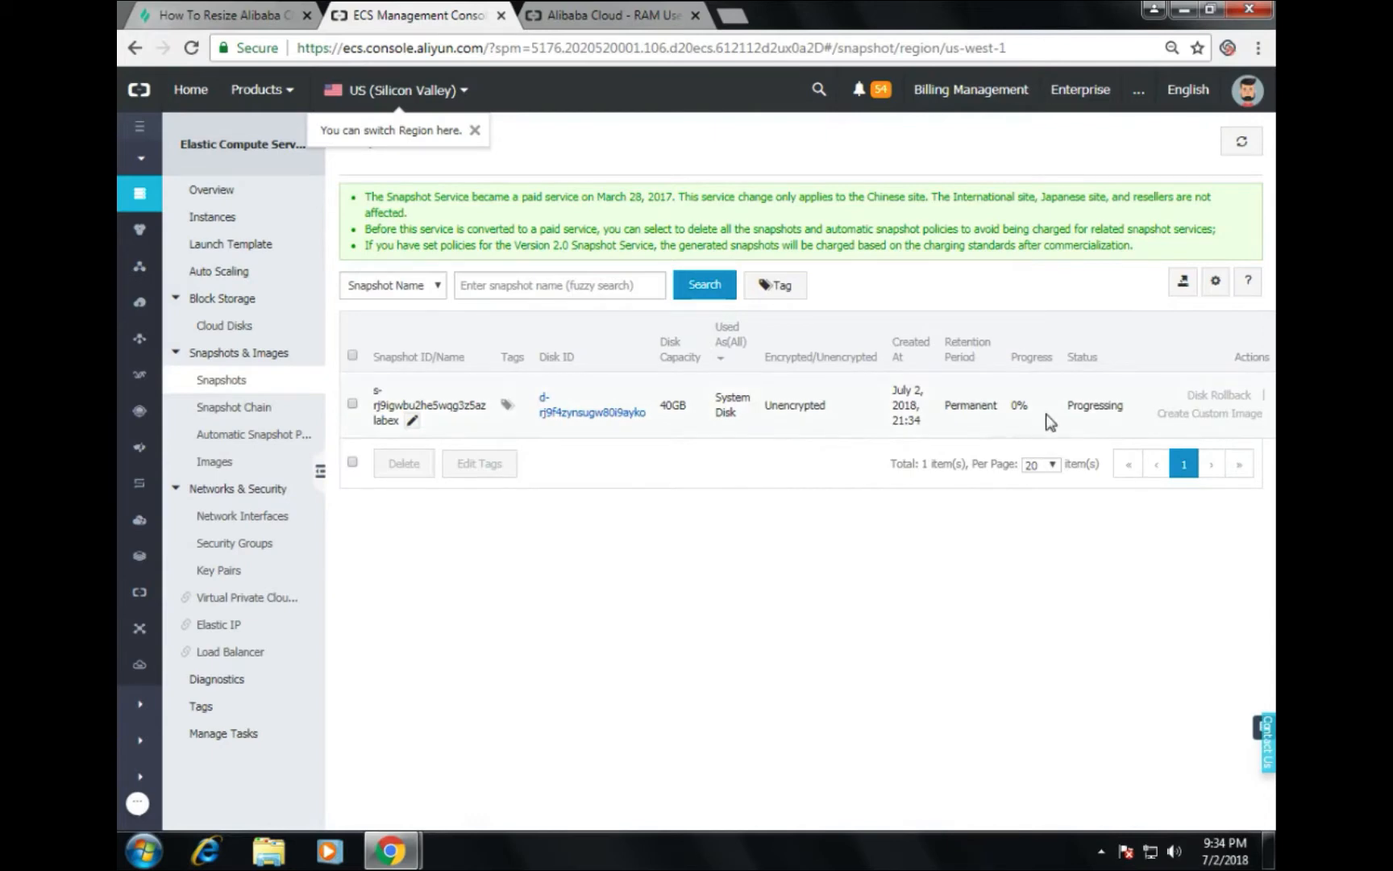
pyautogui.moveTo(1073, 405); pyautogui.dragTo(379, 405)
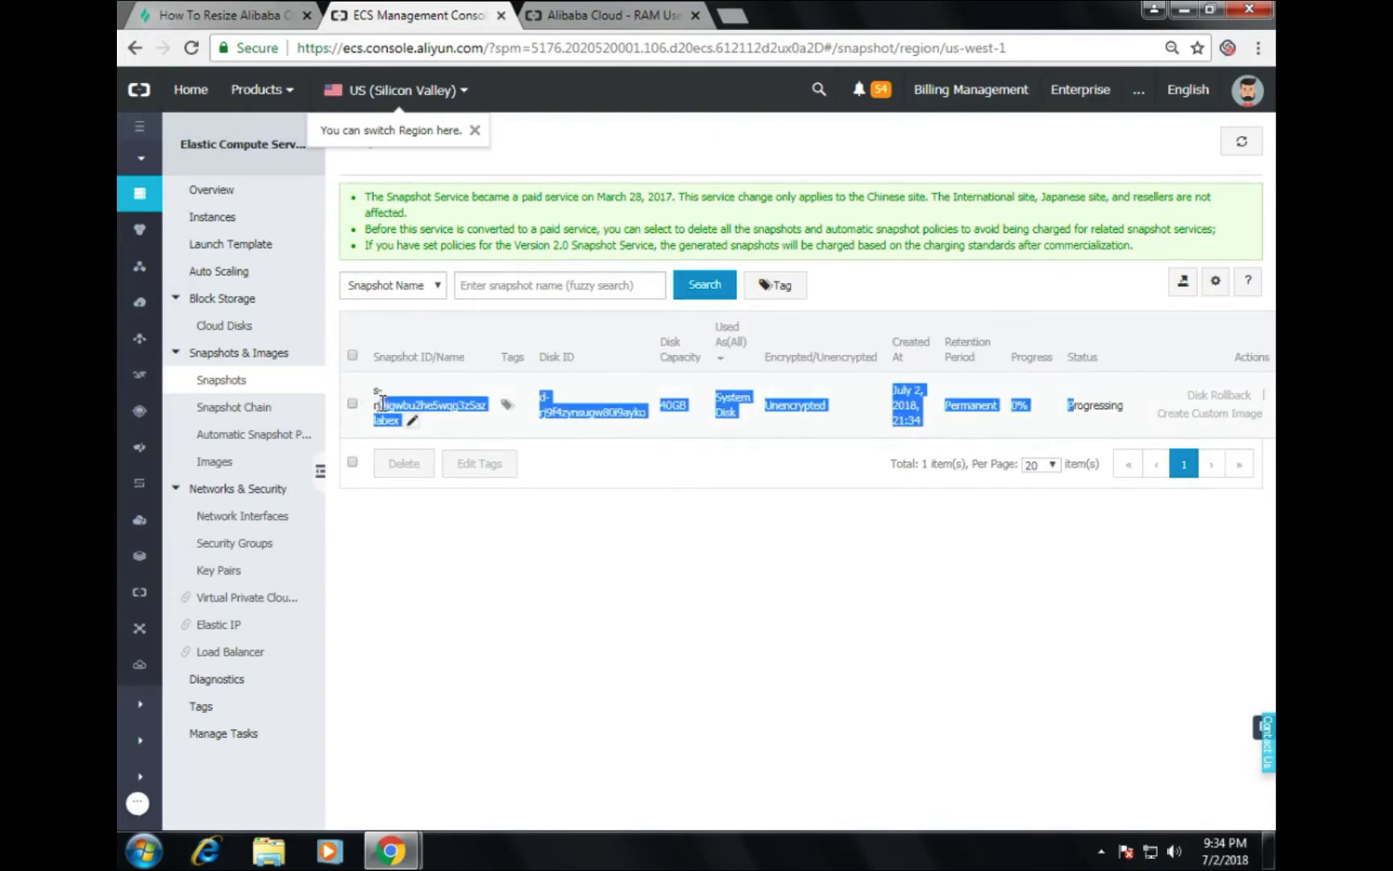
pyautogui.click(831, 618)
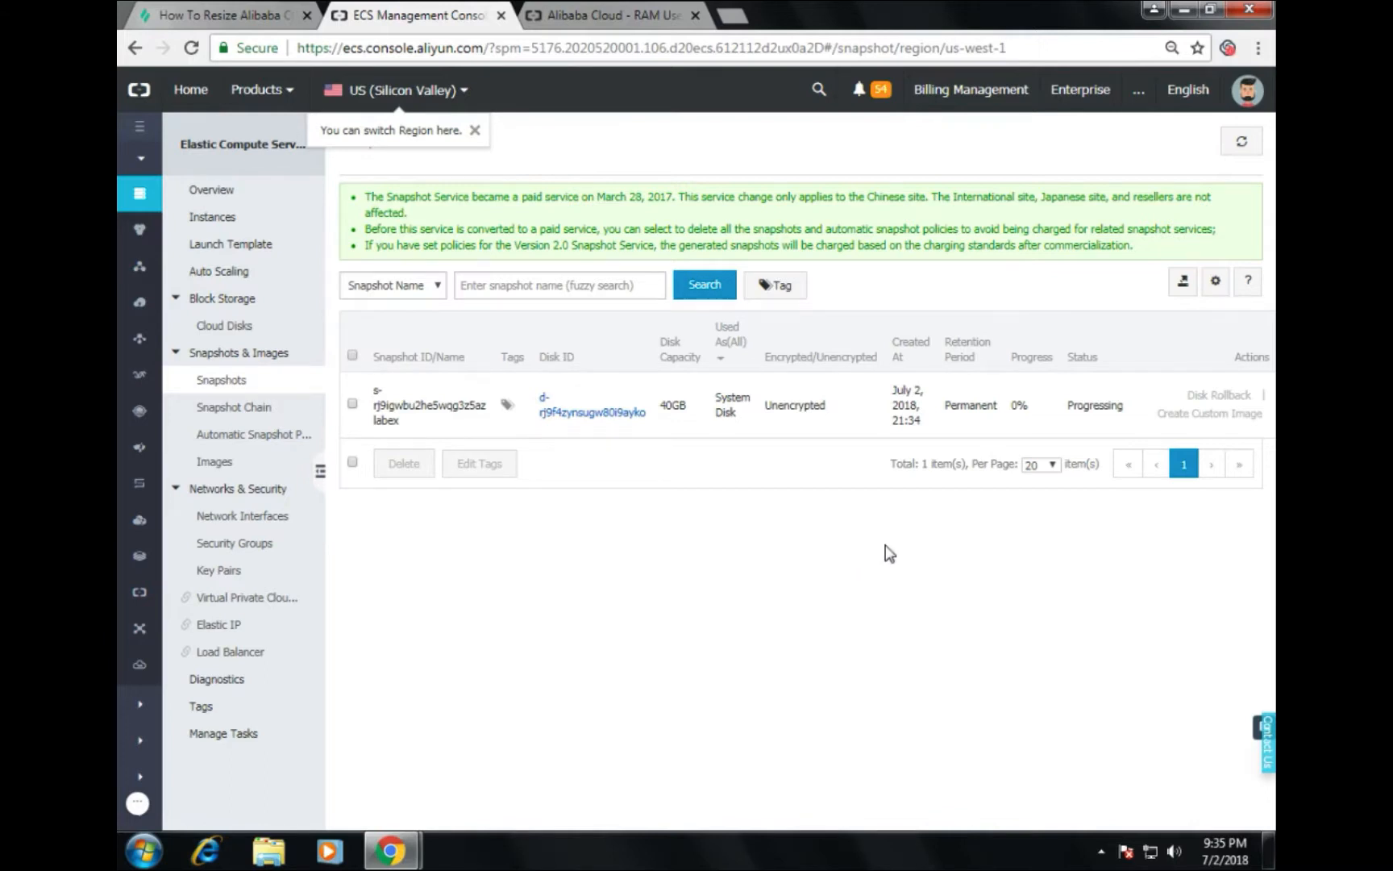
pyautogui.click(1245, 146)
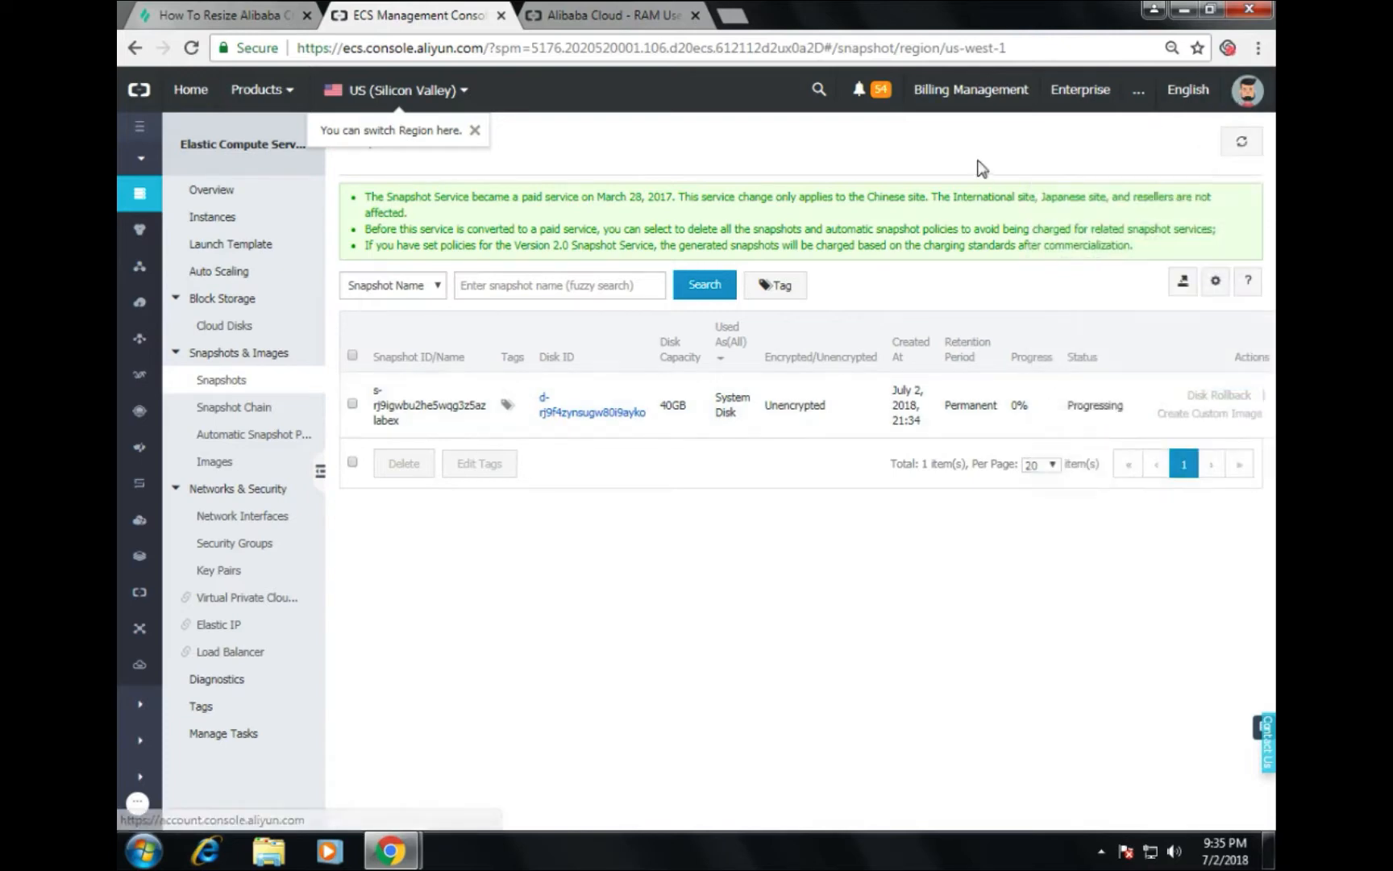
pyautogui.click(1238, 150)
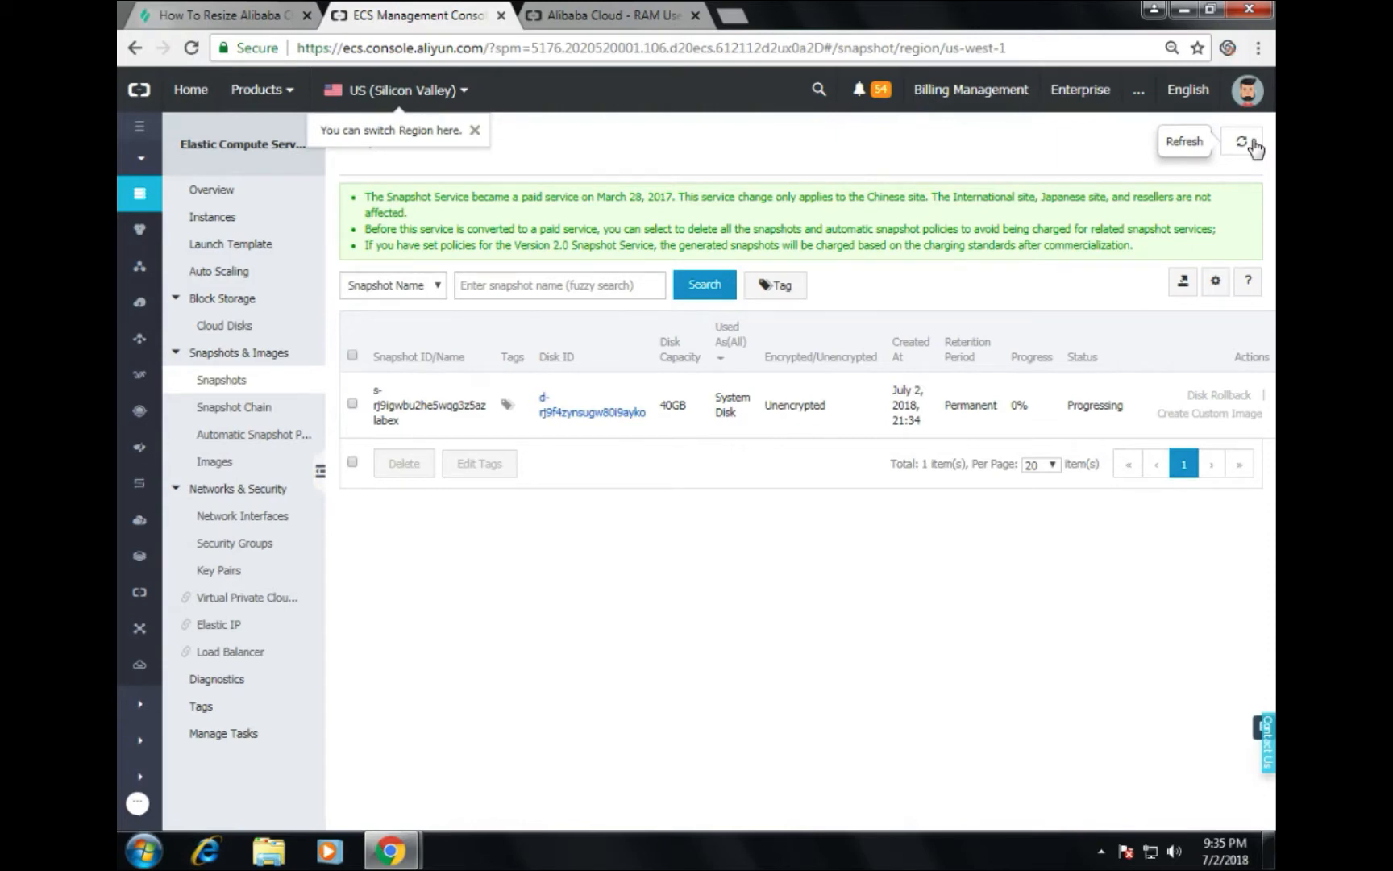
pyautogui.click(1253, 143)
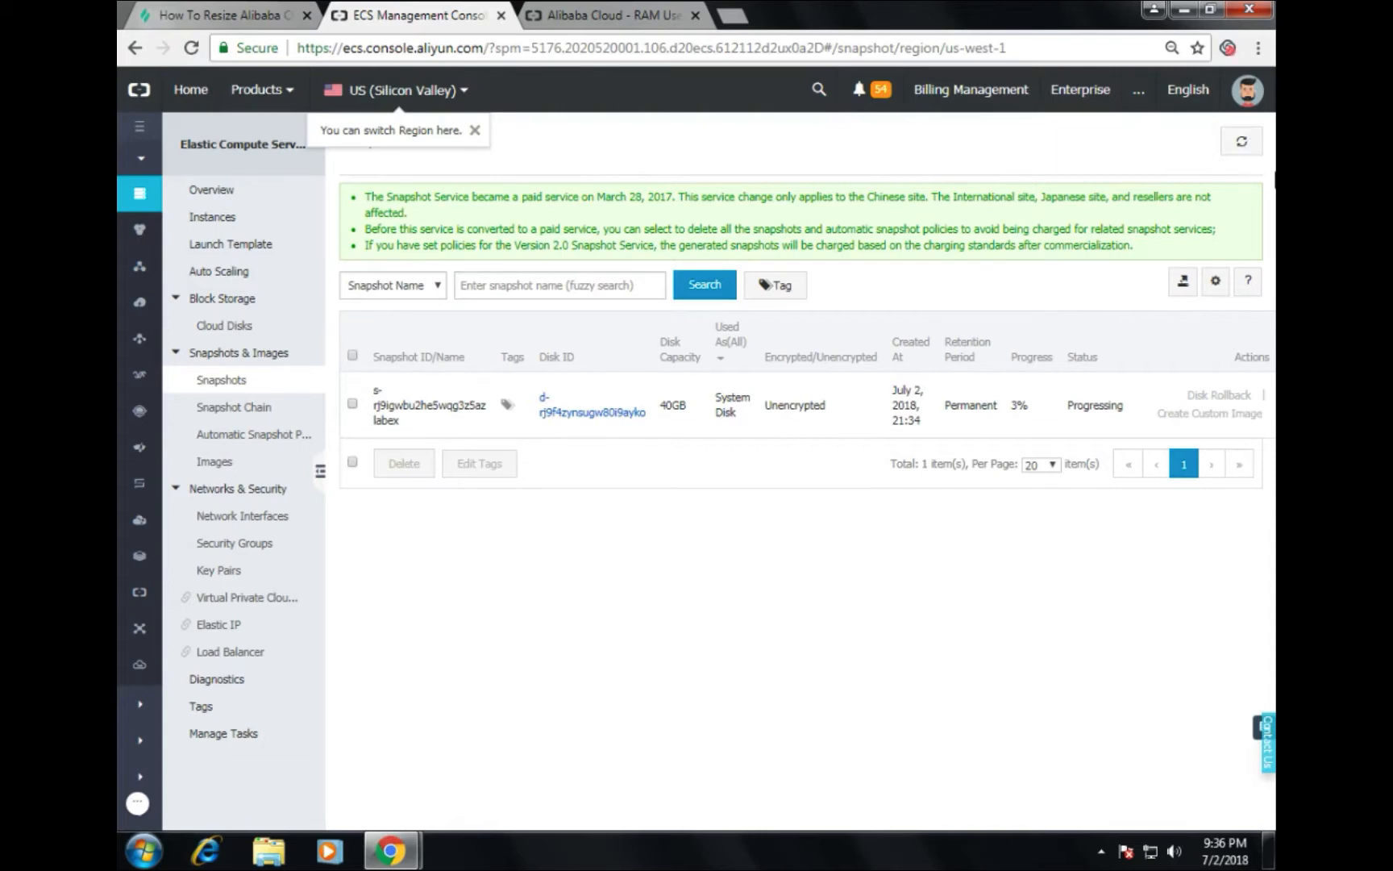
# Step: Refresh the snapshot list repeatedly as the labex snapshot progresses toward 78%
pyautogui.click(1242, 153)
pyautogui.click(136, 806)
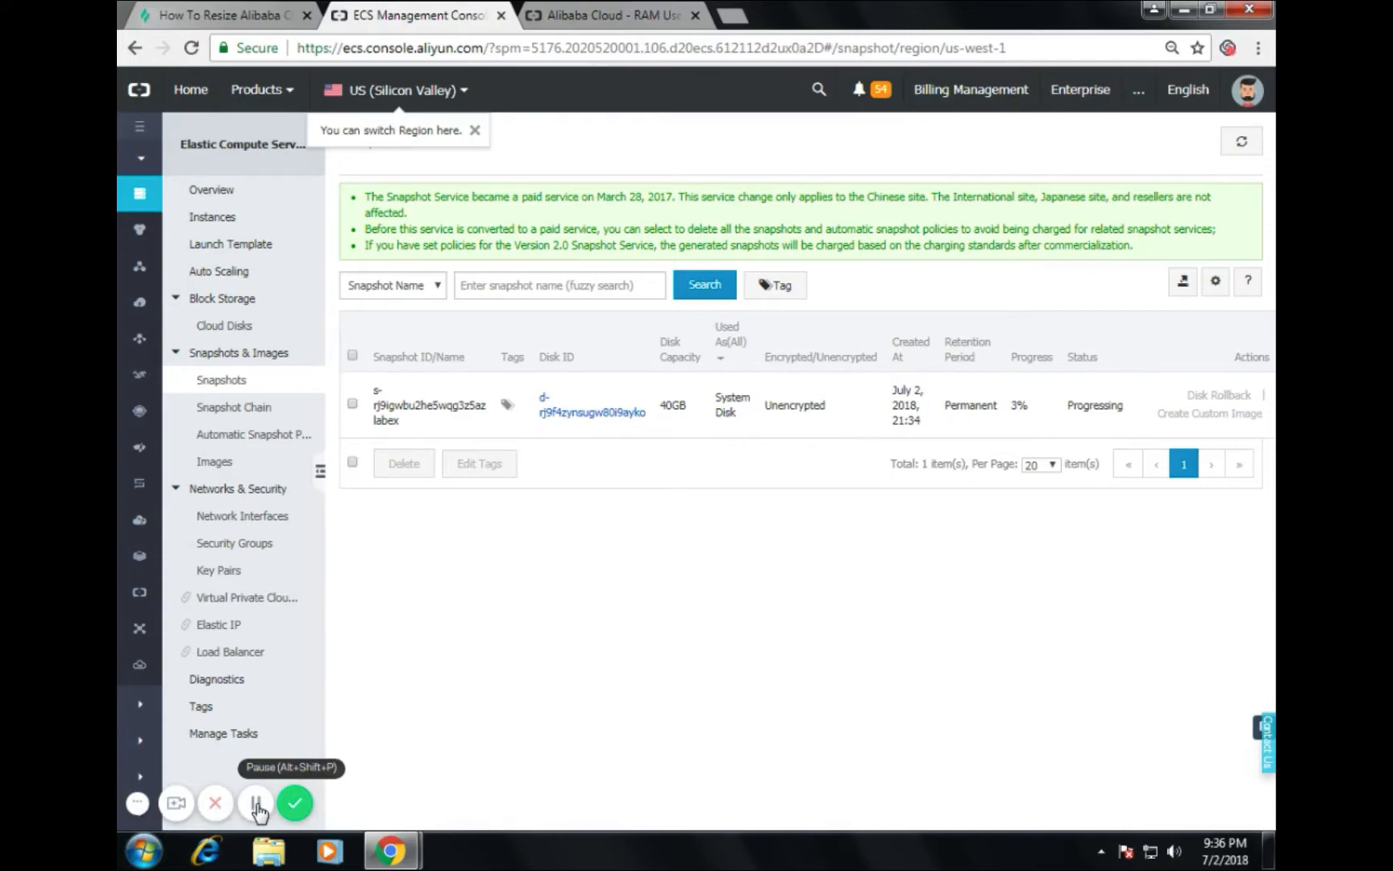
pyautogui.click(256, 804)
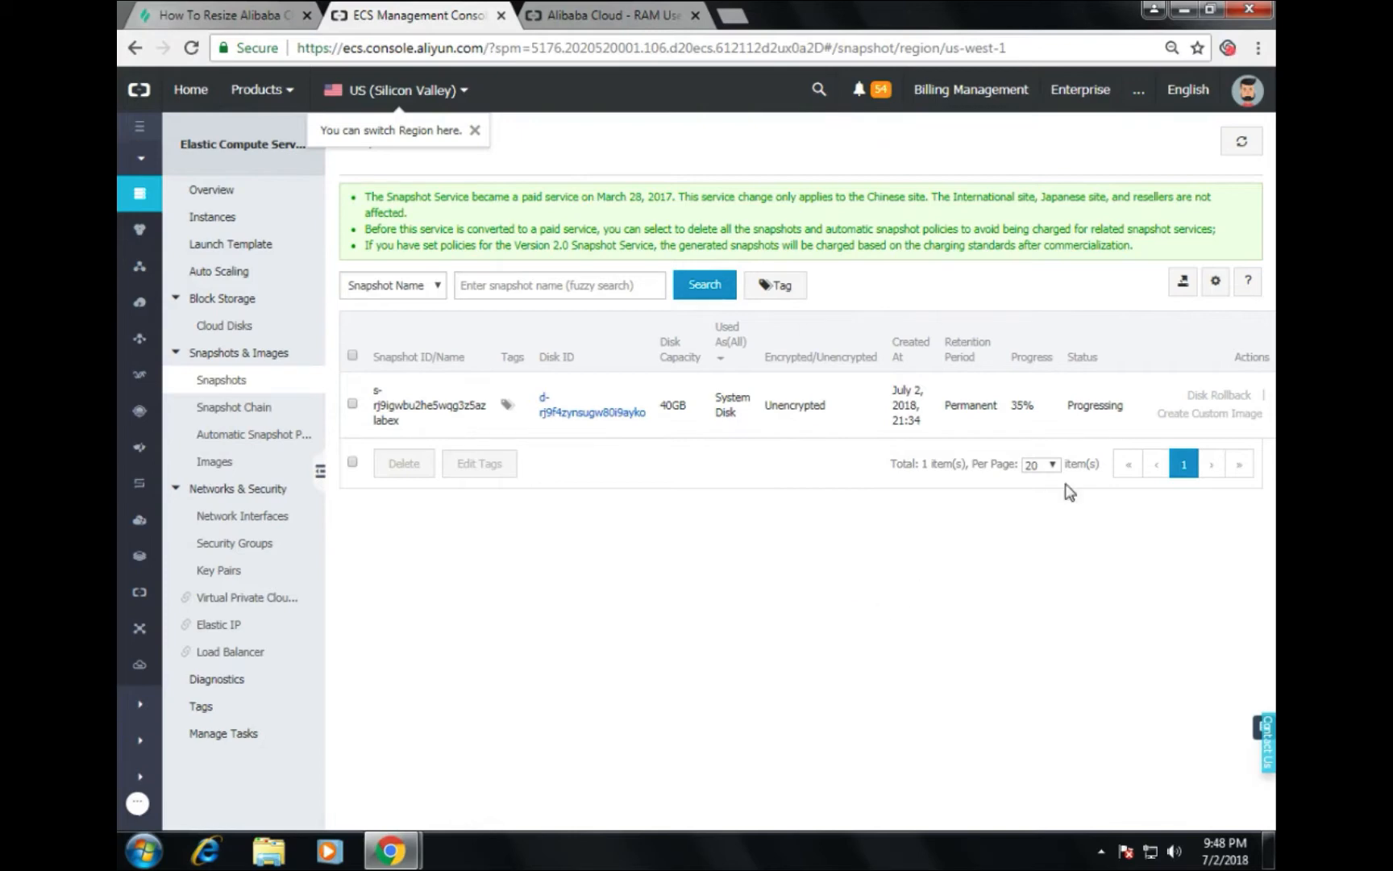
pyautogui.click(1245, 145)
pyautogui.click(1242, 142)
pyautogui.moveTo(456, 407)
# Step: Keep refreshing until the labex snapshot shows 100% with status Success
pyautogui.click(1244, 146)
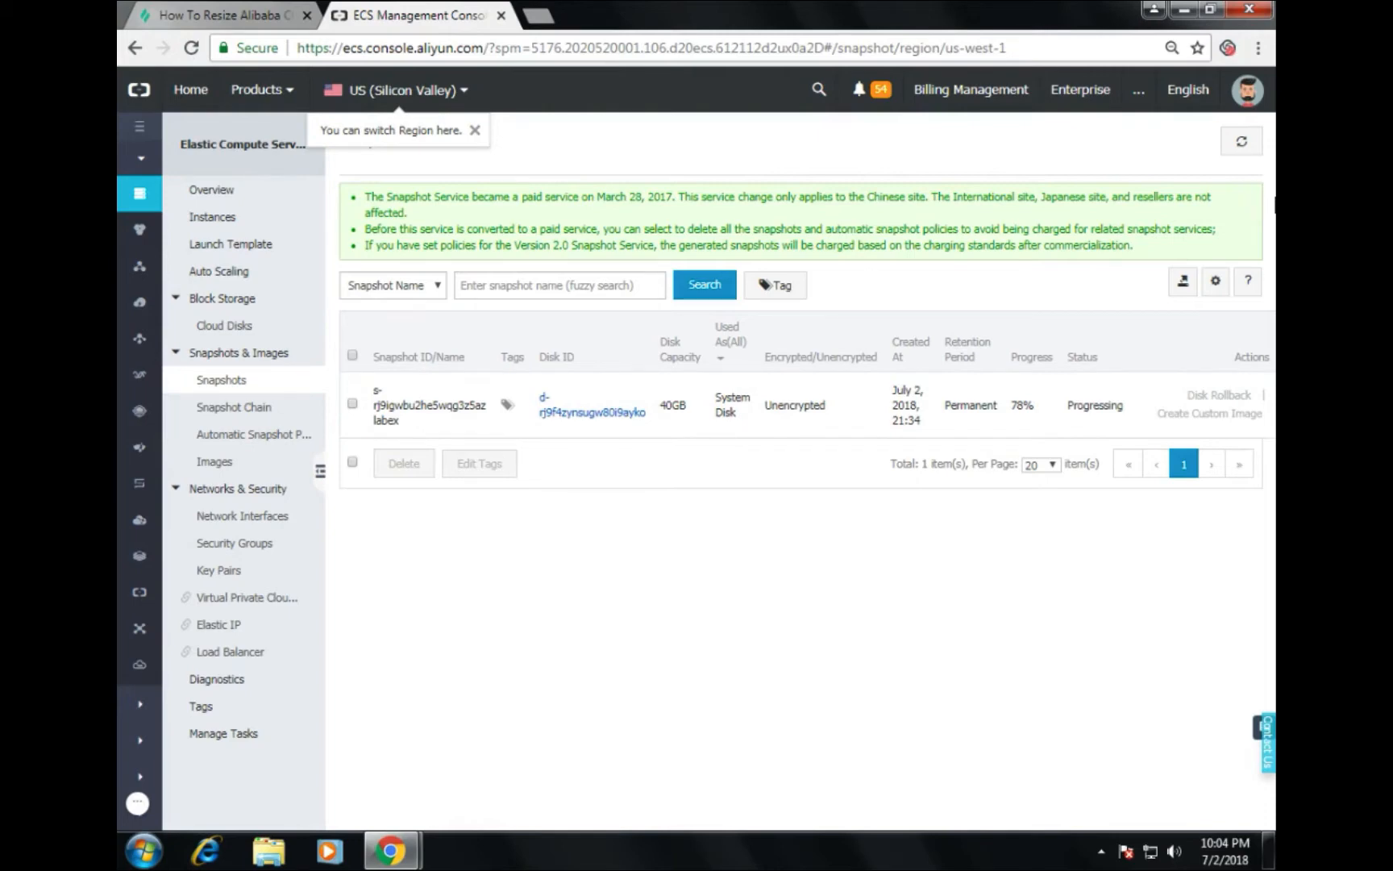
pyautogui.click(1240, 143)
pyautogui.click(1241, 141)
pyautogui.click(1248, 141)
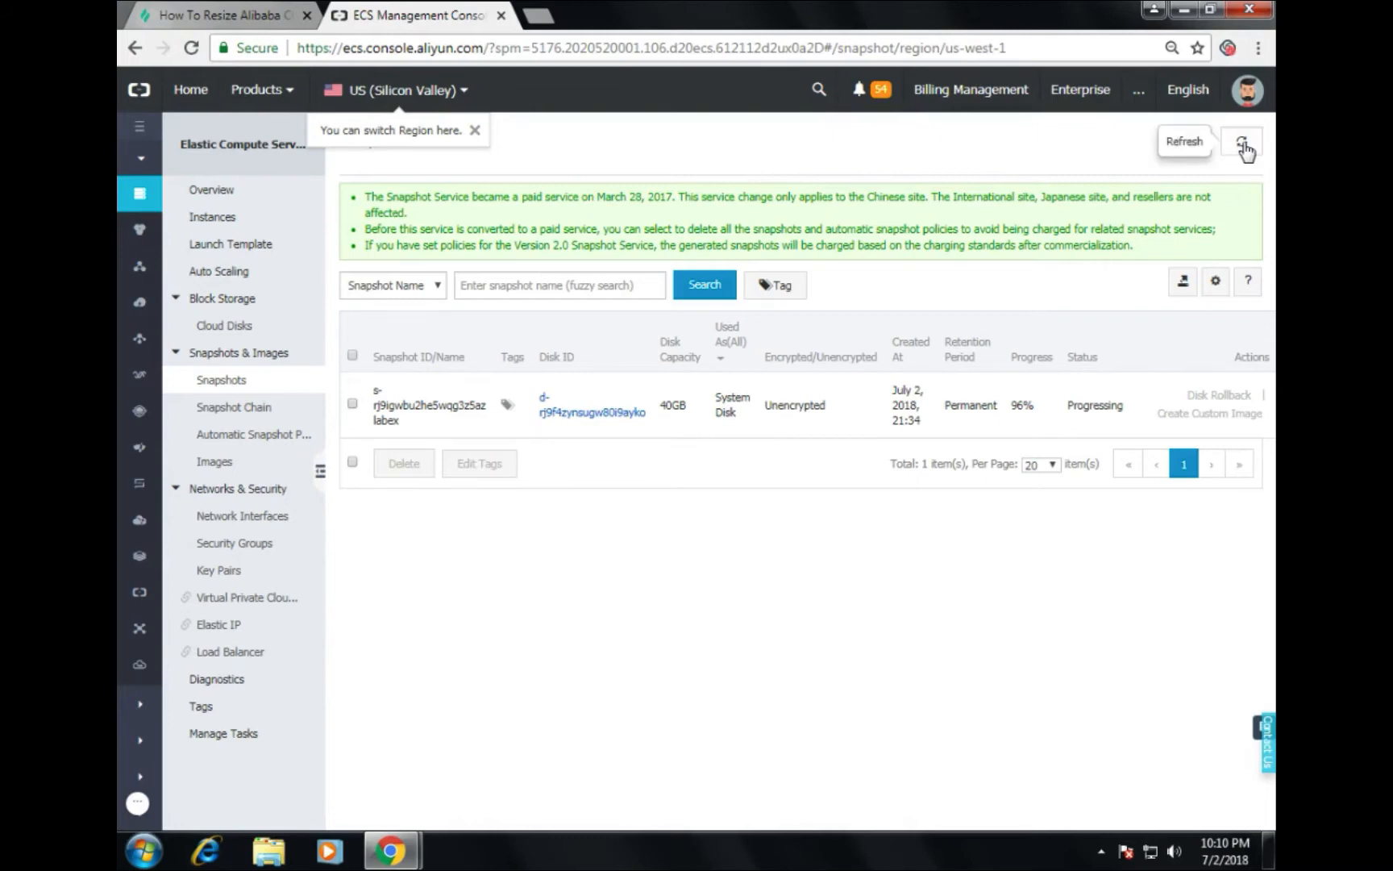
pyautogui.click(1244, 147)
pyautogui.click(1248, 150)
pyautogui.click(1249, 150)
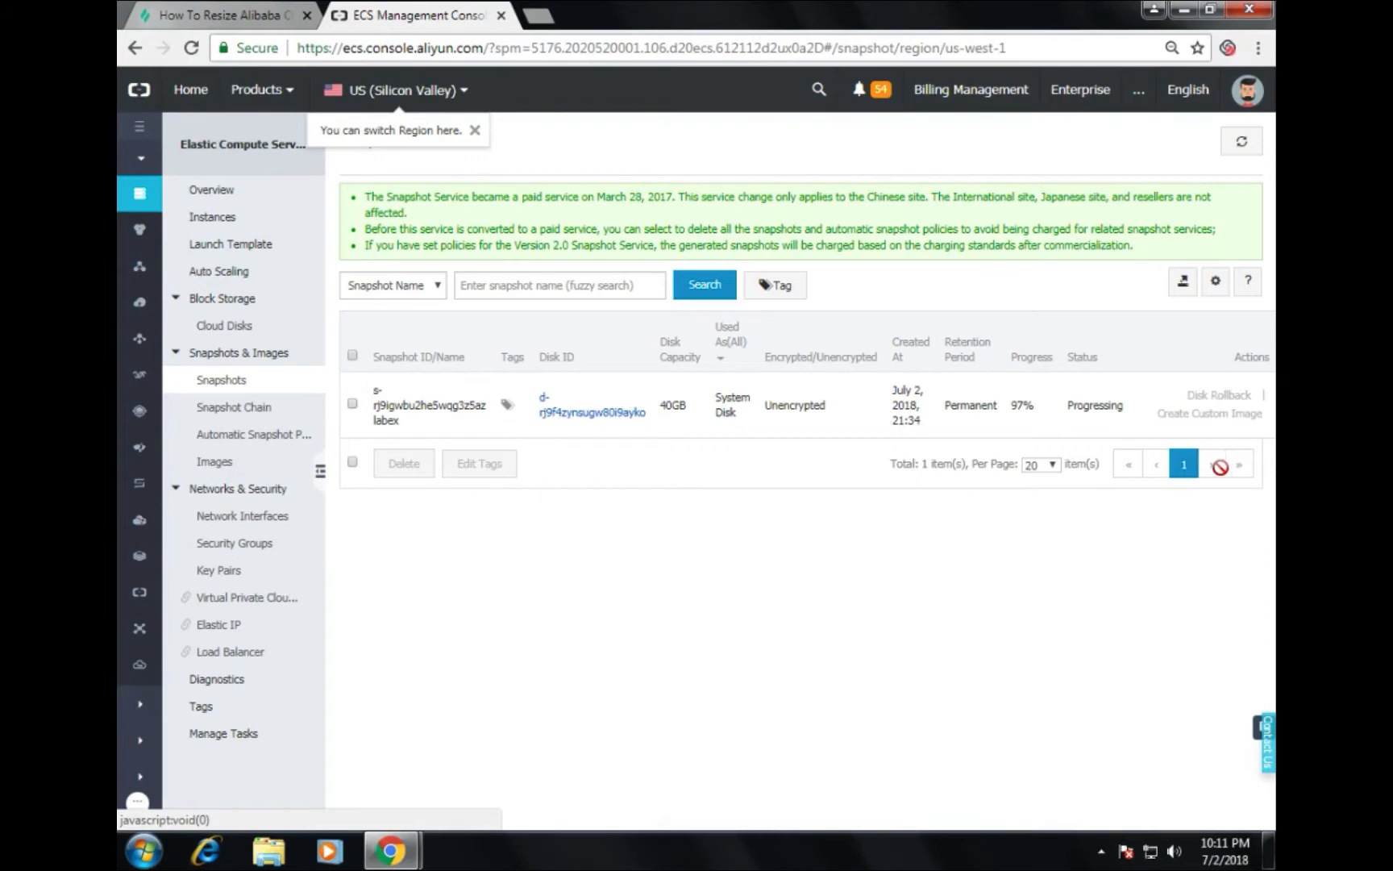
pyautogui.click(1252, 141)
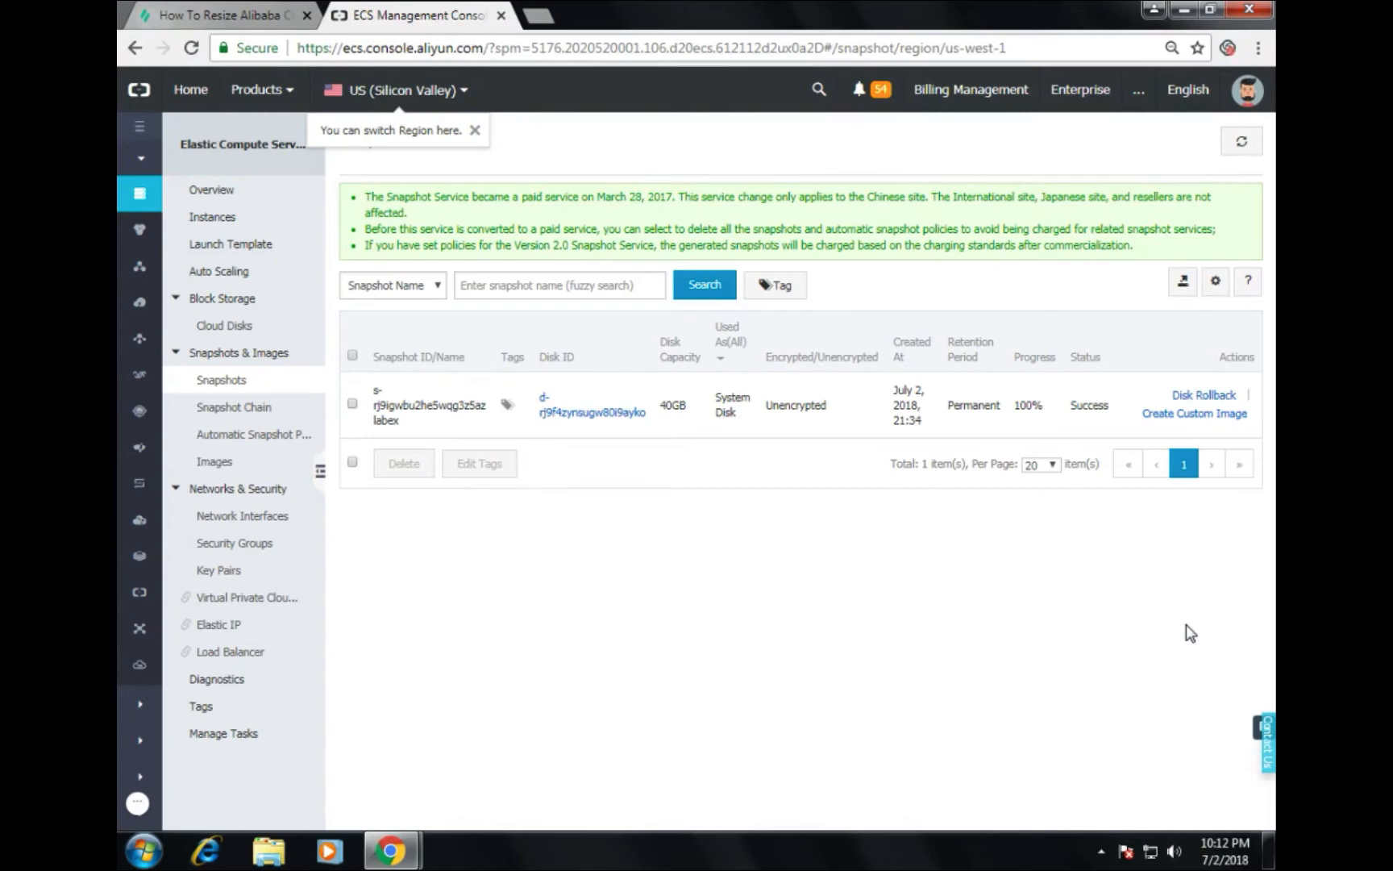
# Step: Create a custom image from the labex snapshot with name and description 'labex_image'
pyautogui.click(1270, 765)
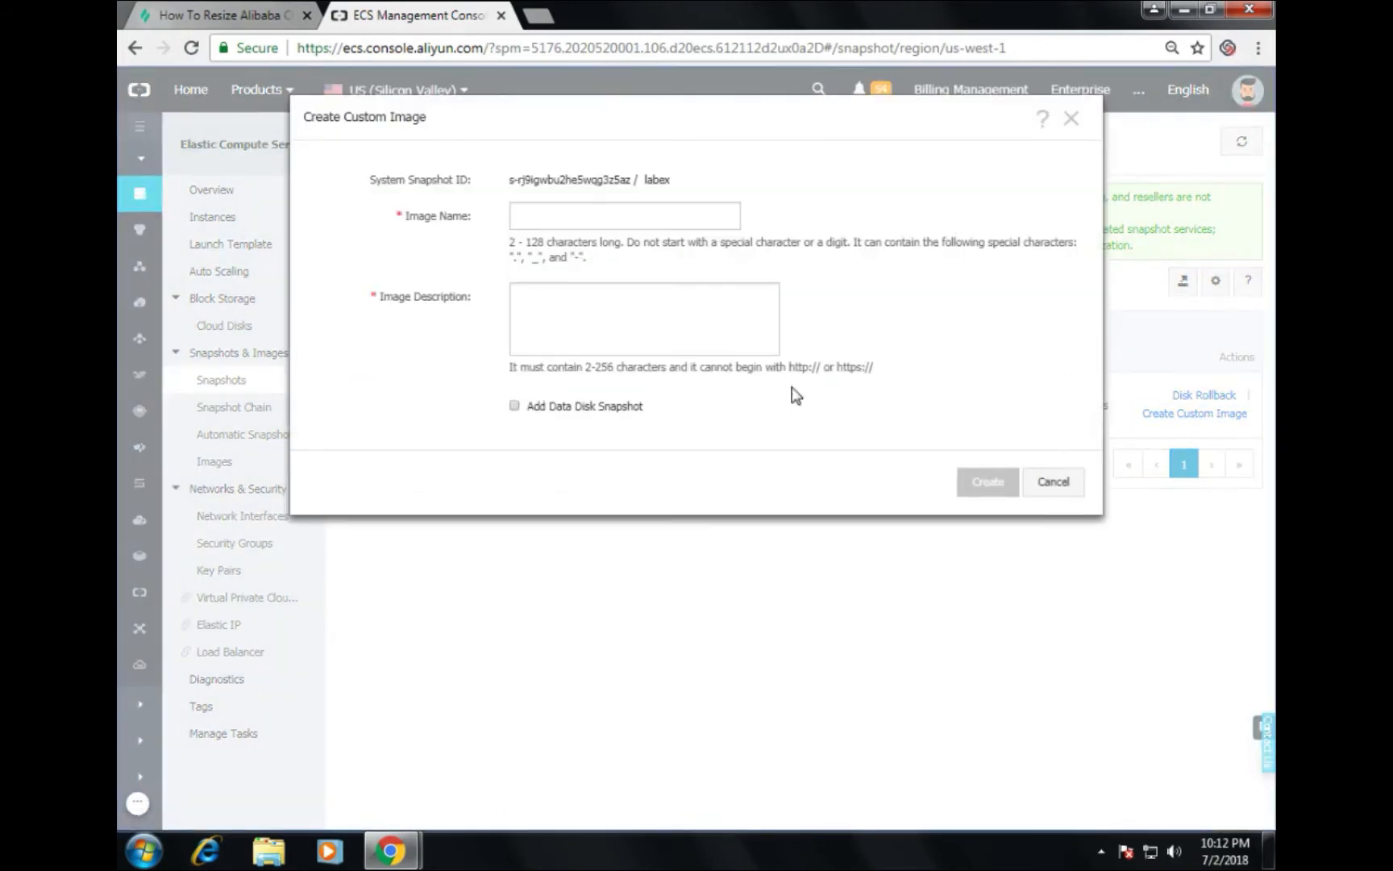
pyautogui.click(575, 220)
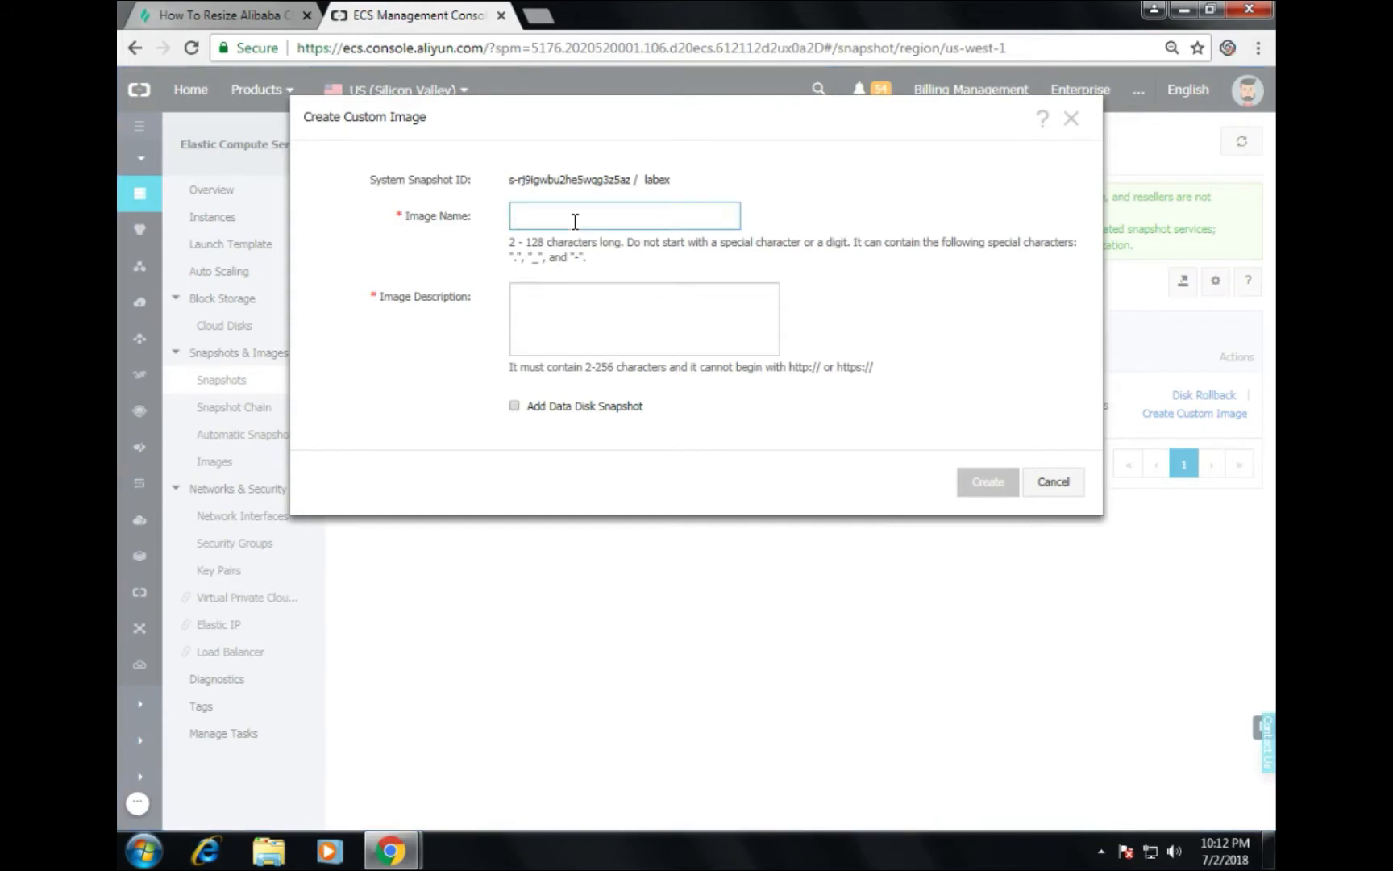
pyautogui.write('lab')
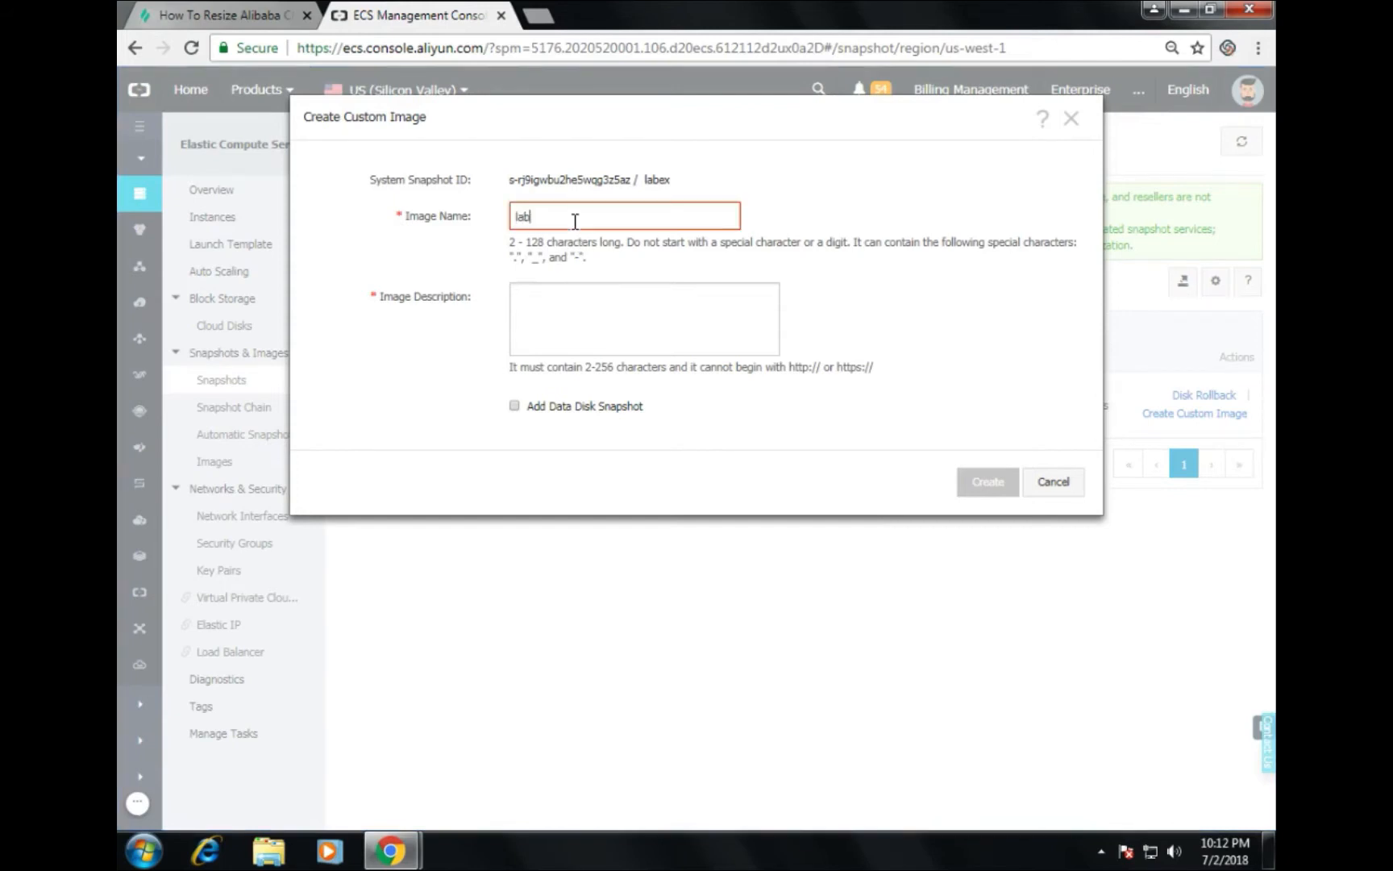
pyautogui.write('ex_image')
pyautogui.press('Tab')
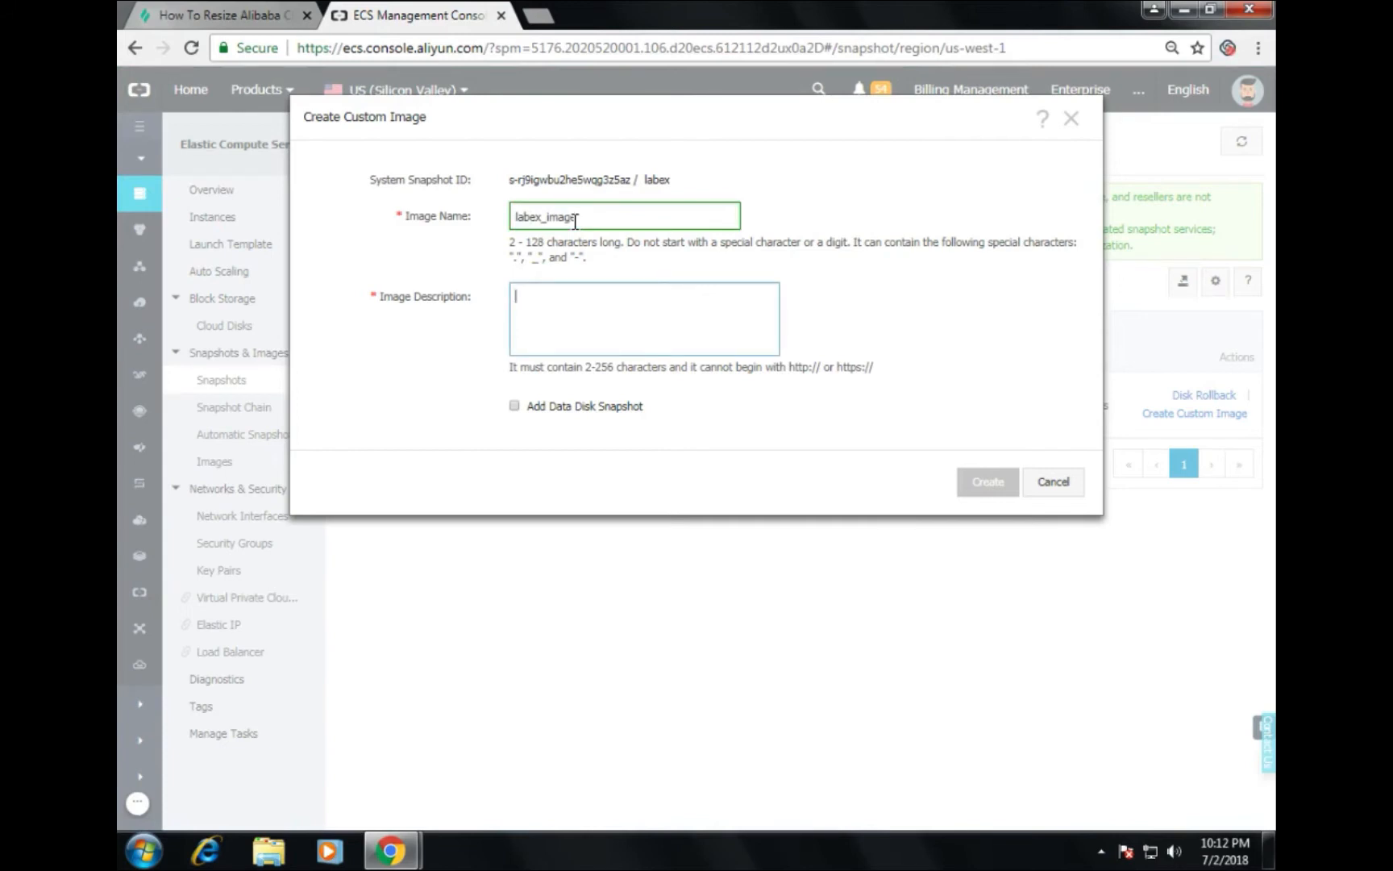
pyautogui.doubleClick(572, 220)
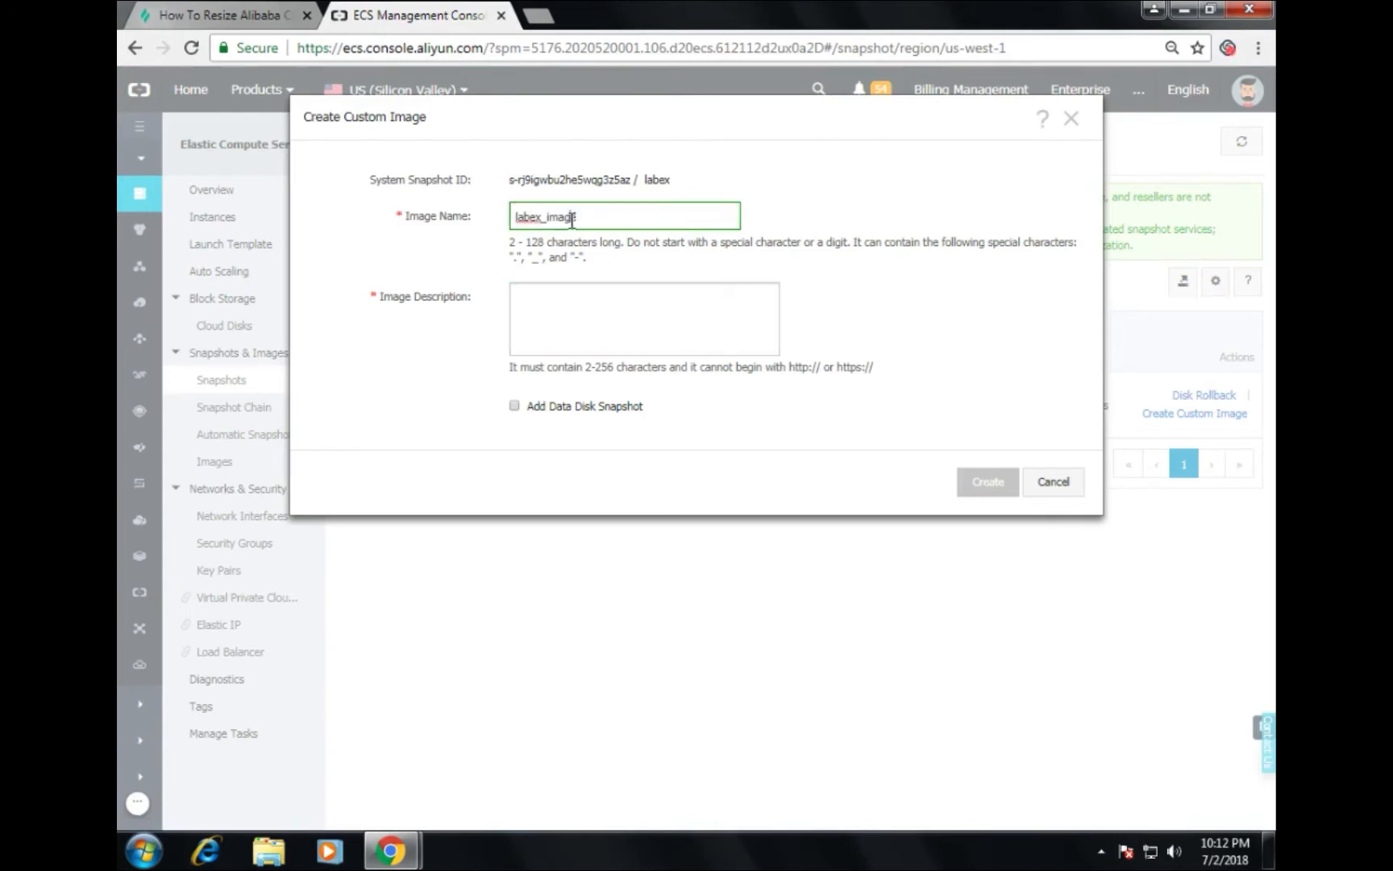
pyautogui.hotkey('ctrl', 'c')
pyautogui.click(601, 313)
pyautogui.hotkey('ctrl', 'v')
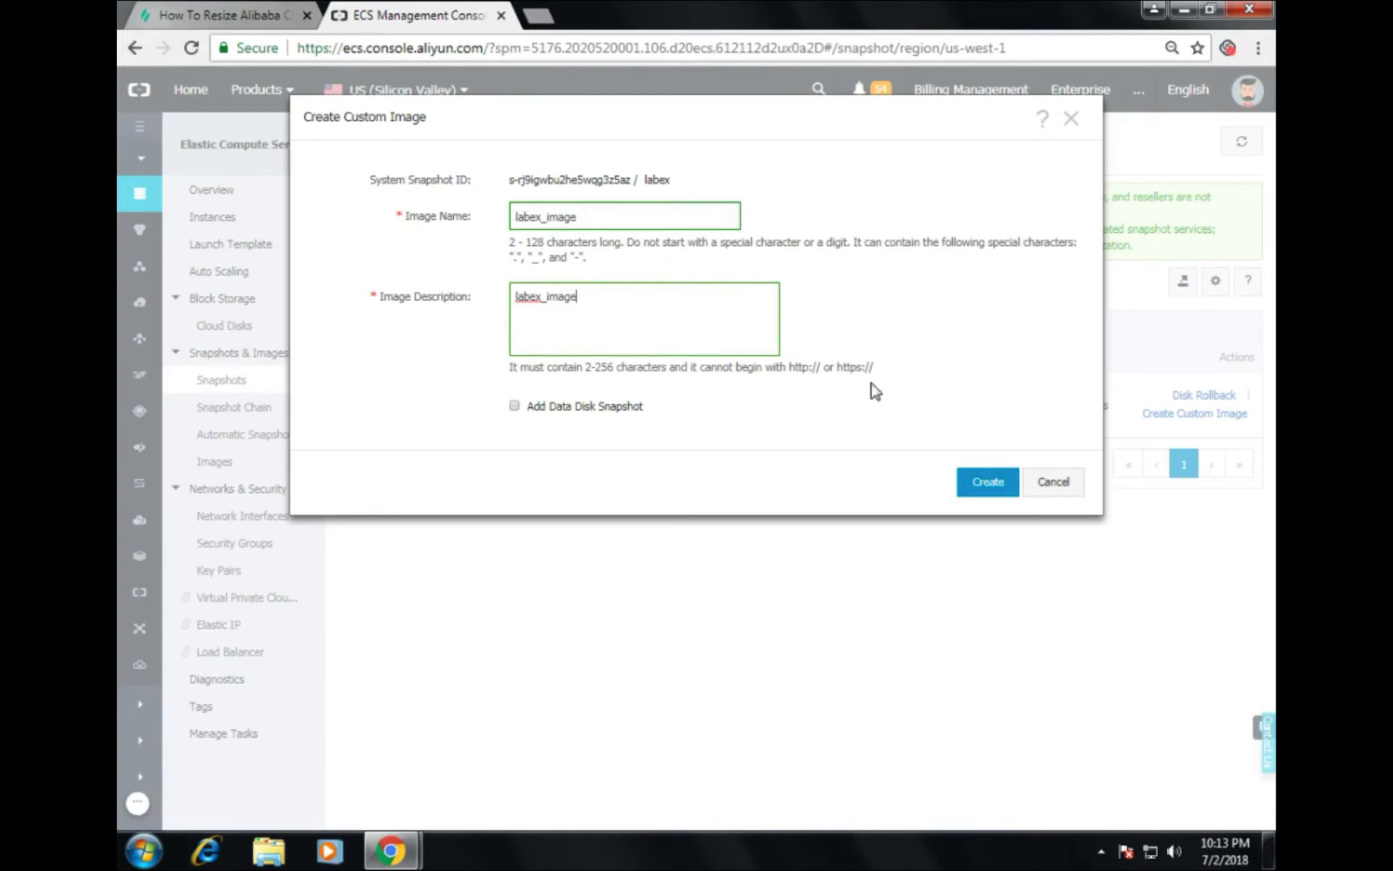
pyautogui.click(977, 489)
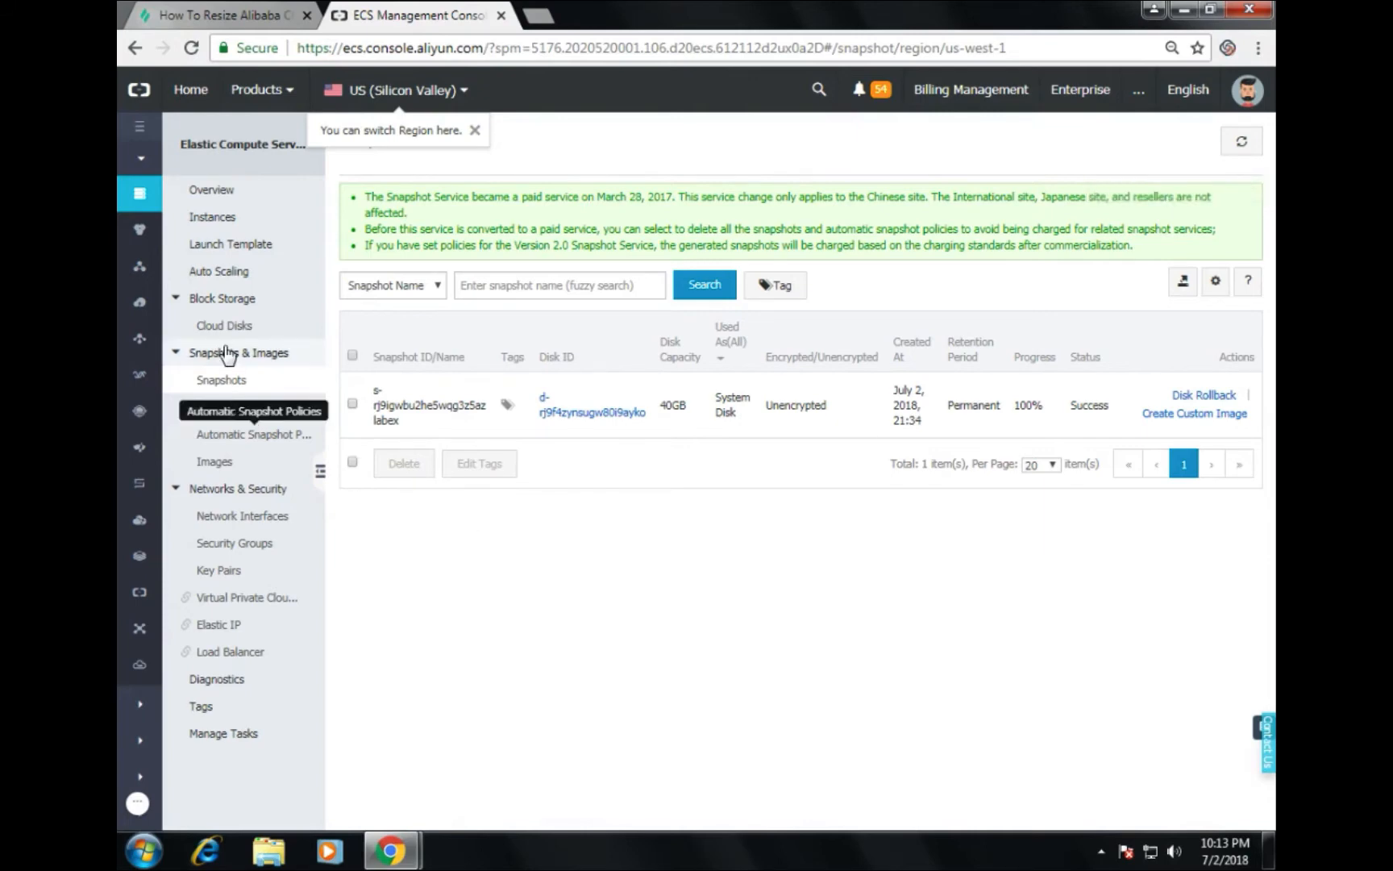
# Step: Confirm labex_image appears among the images, then go back to the Instances list
pyautogui.click(226, 463)
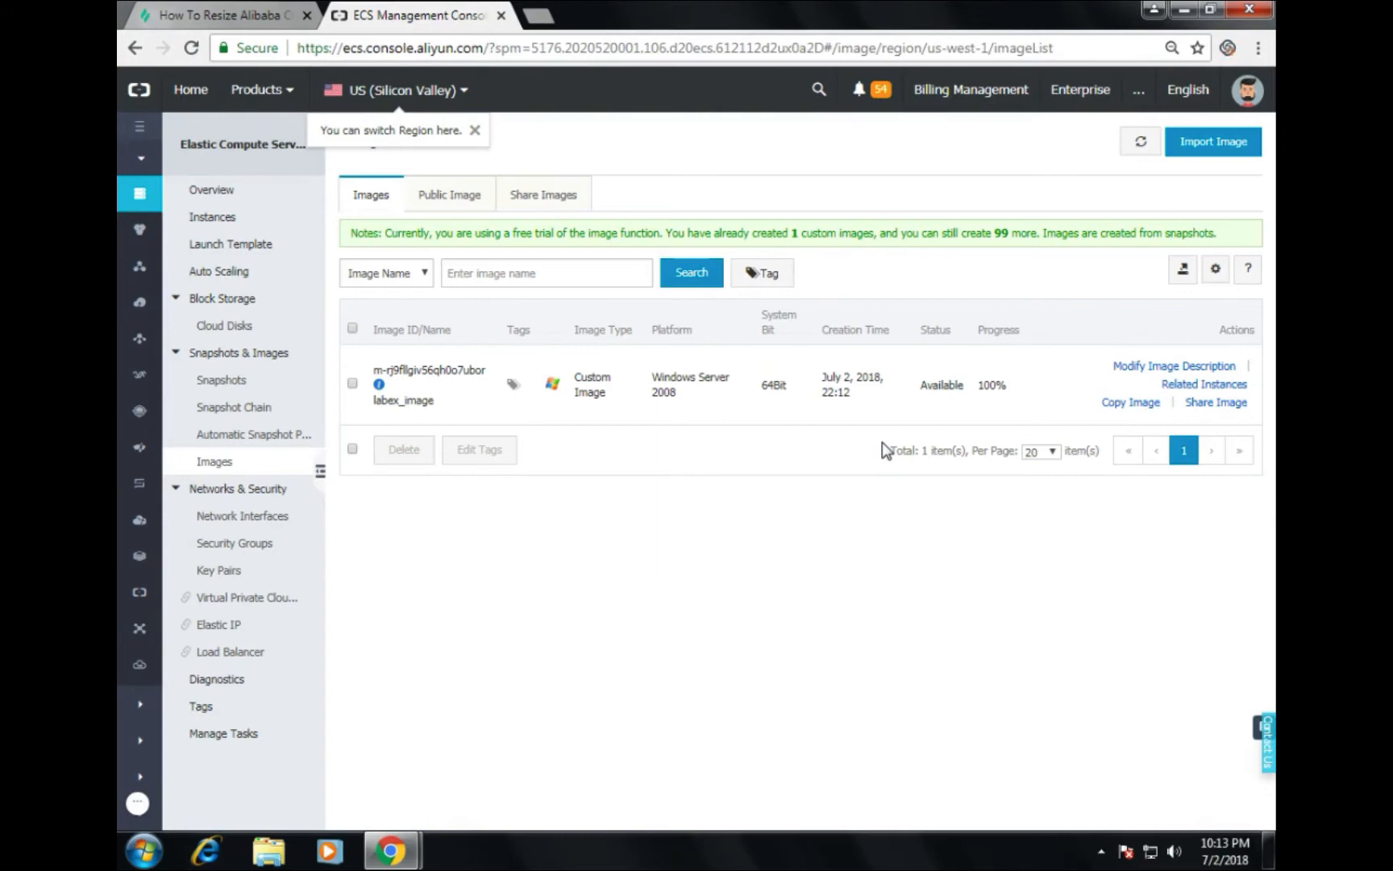
pyautogui.click(246, 220)
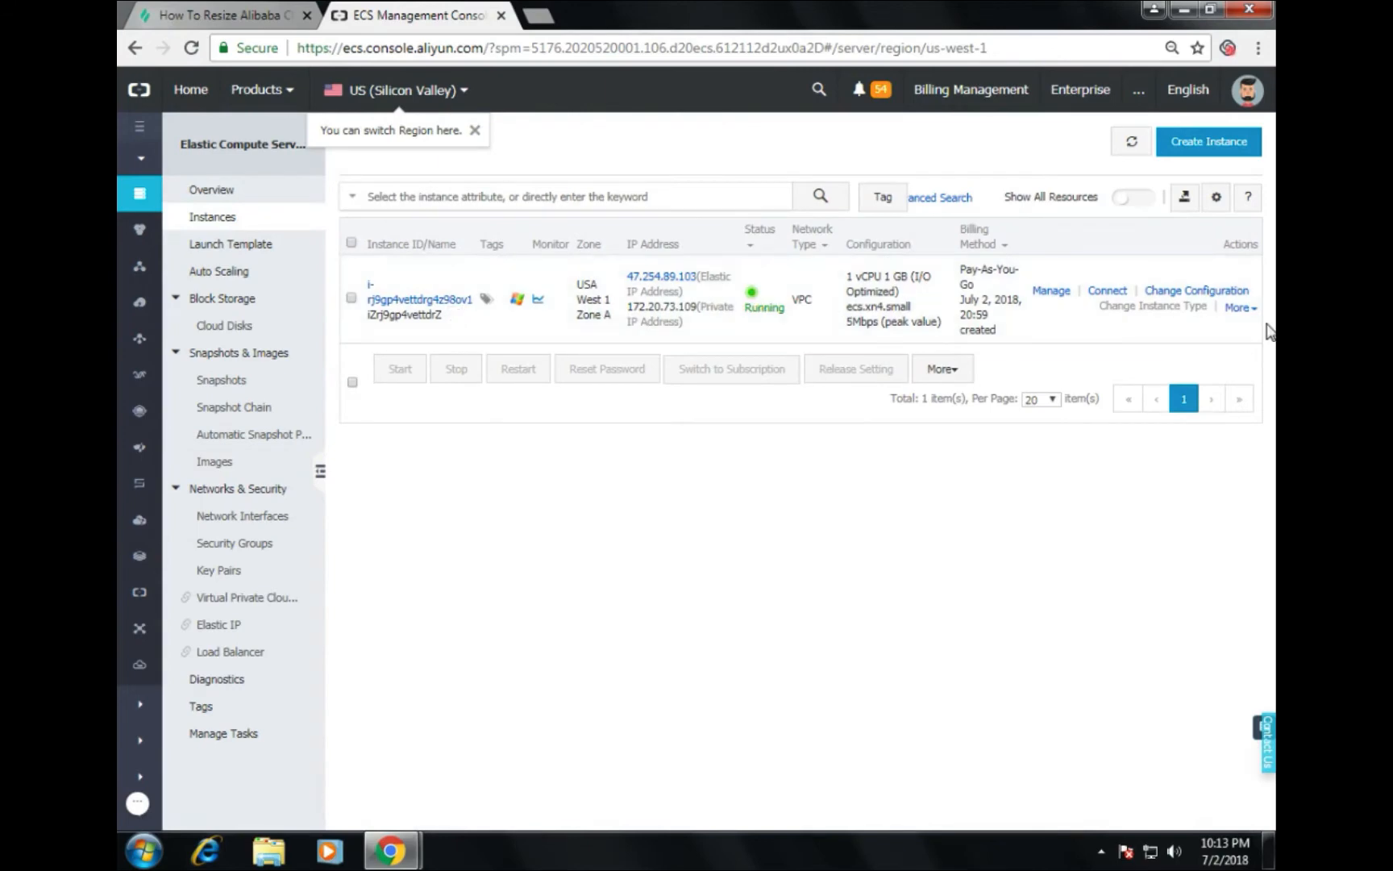
pyautogui.click(1239, 308)
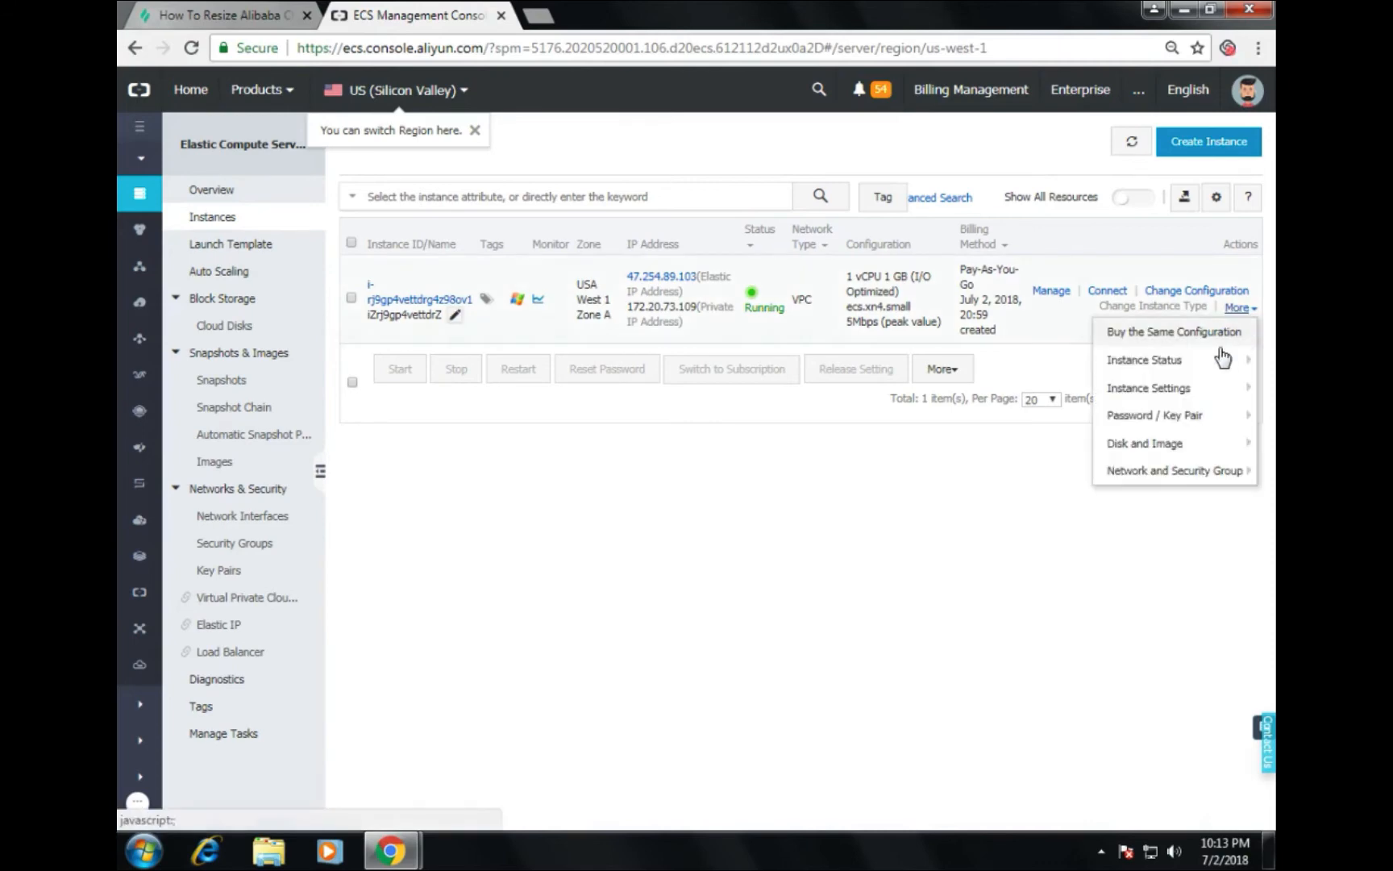
pyautogui.moveTo(1204, 446)
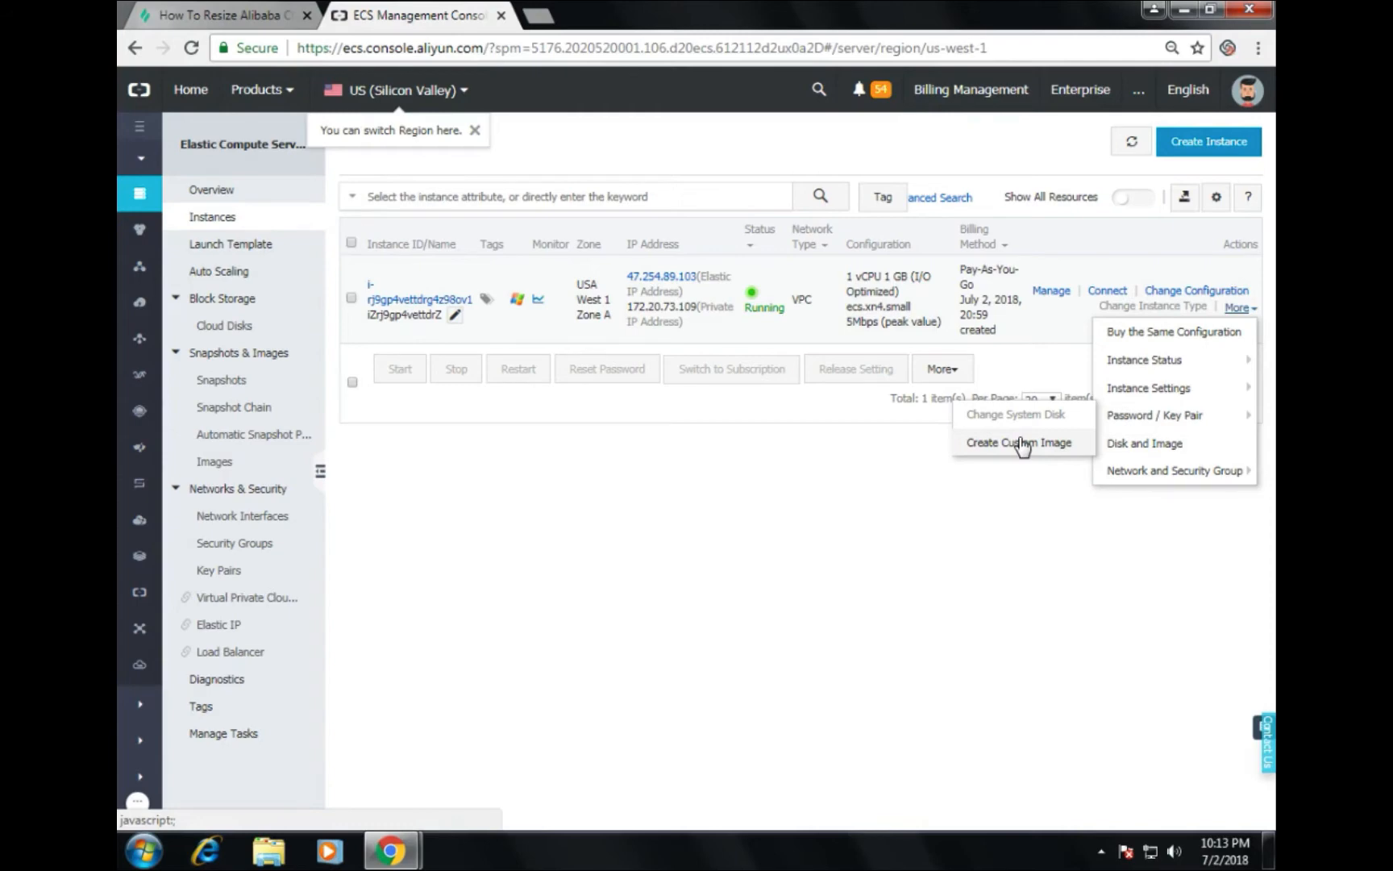
pyautogui.click(1020, 443)
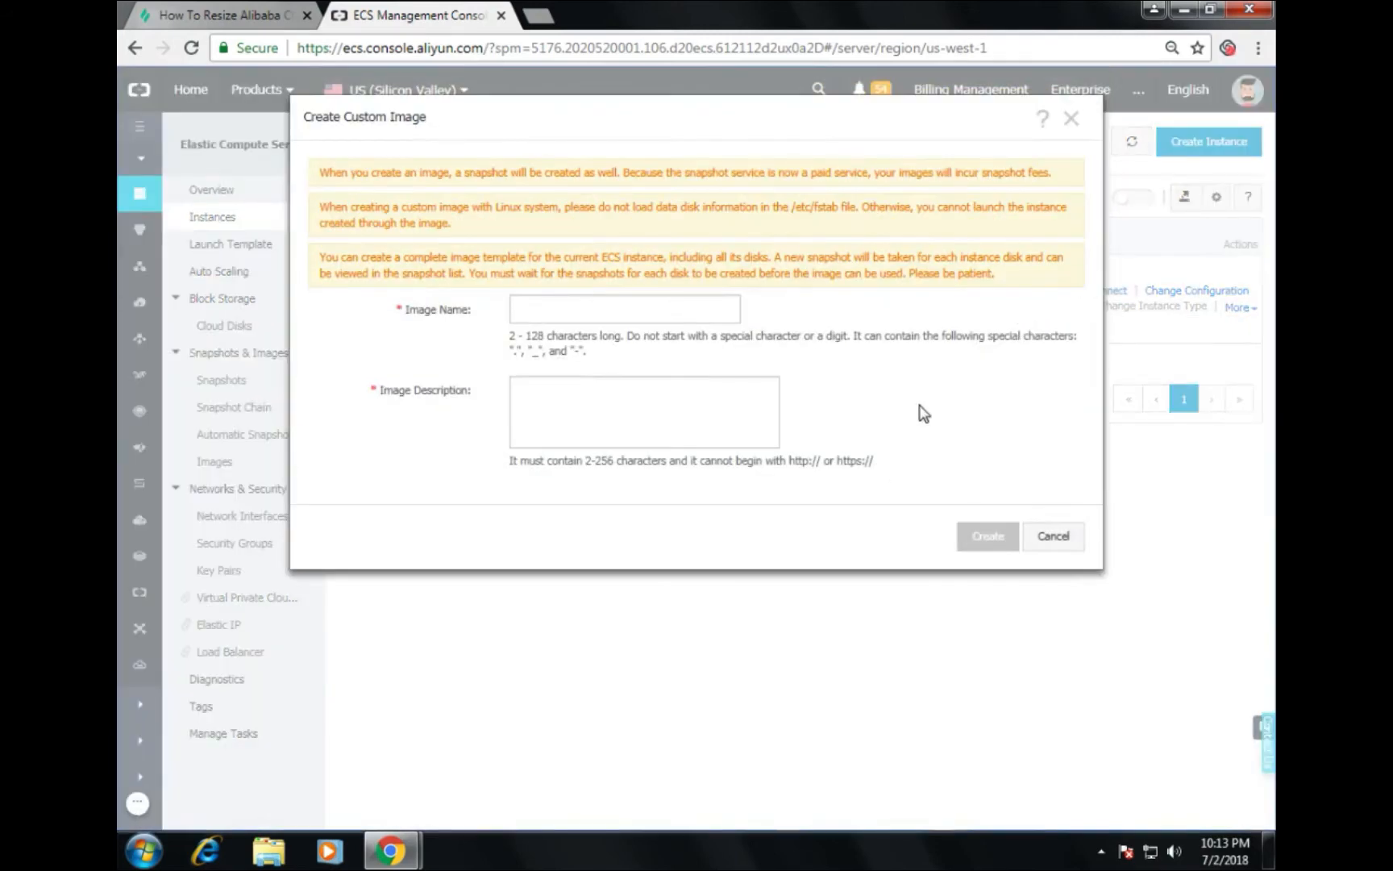
pyautogui.click(1053, 546)
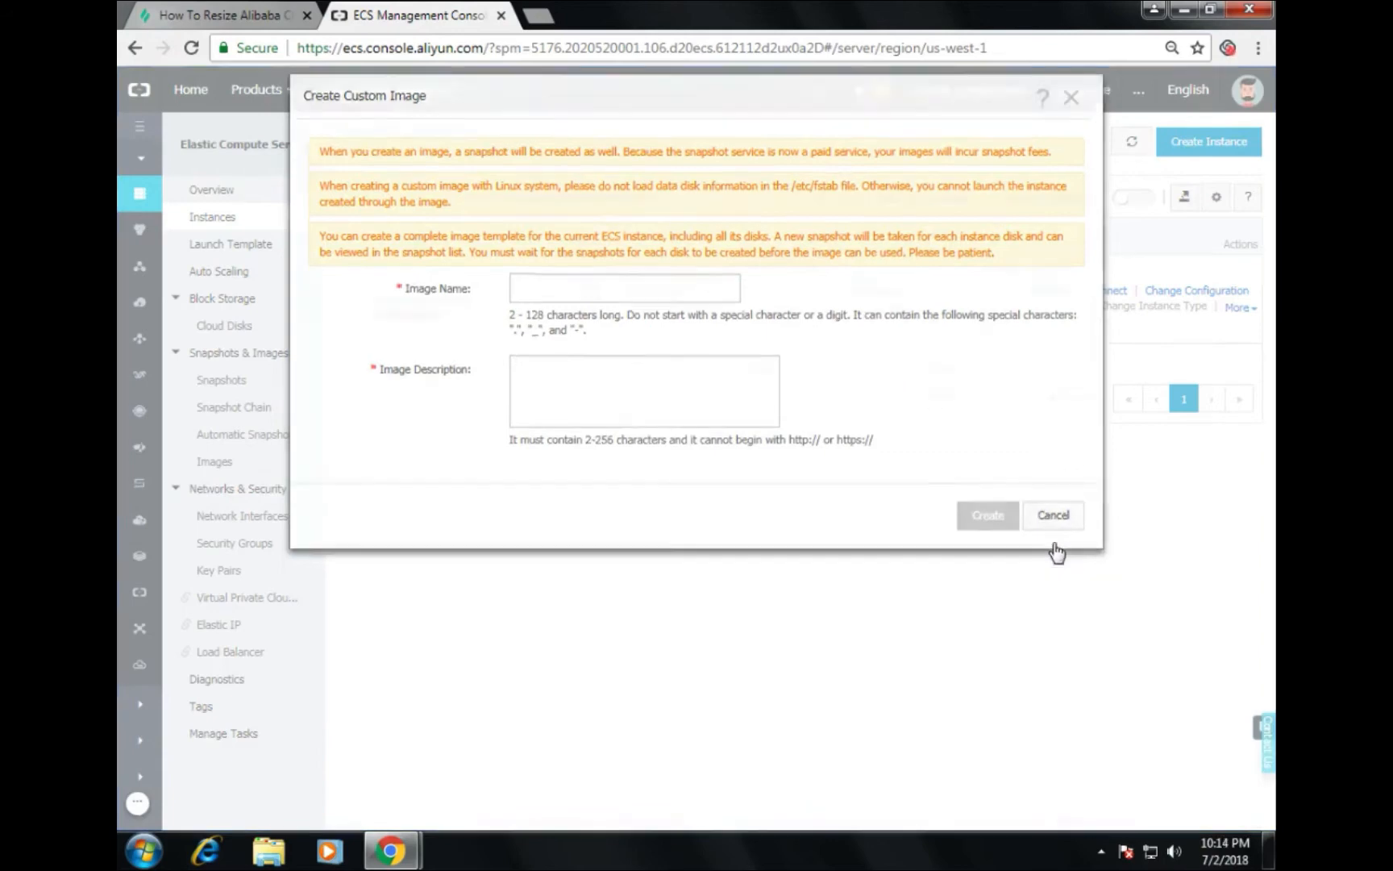
pyautogui.click(1239, 308)
pyautogui.moveTo(1137, 465)
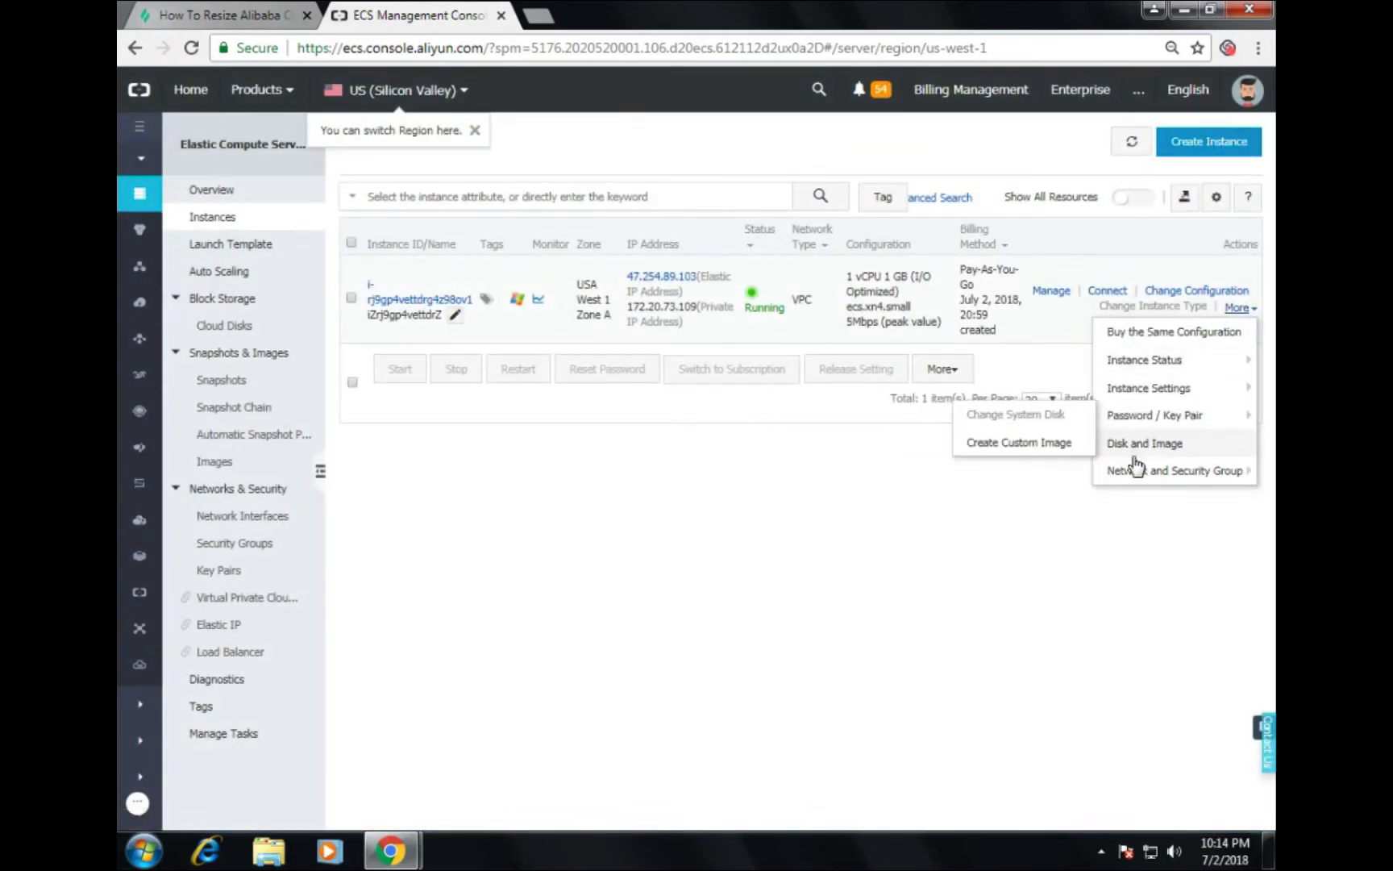
pyautogui.click(1001, 413)
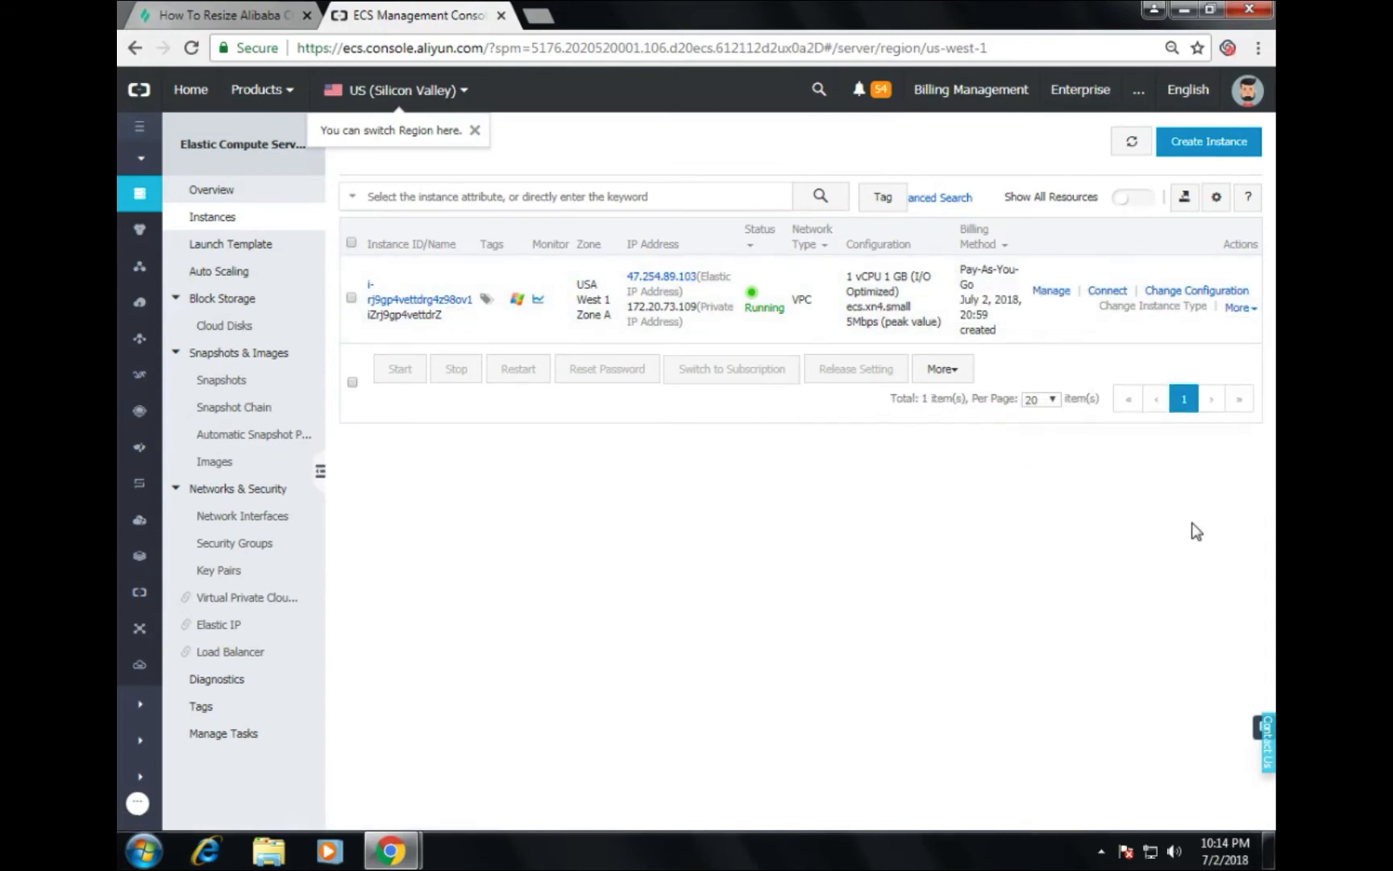
# Step: Stop the ecs.xn4.small instance and refresh until its status shows Stopped
pyautogui.click(1240, 308)
pyautogui.moveTo(1206, 366)
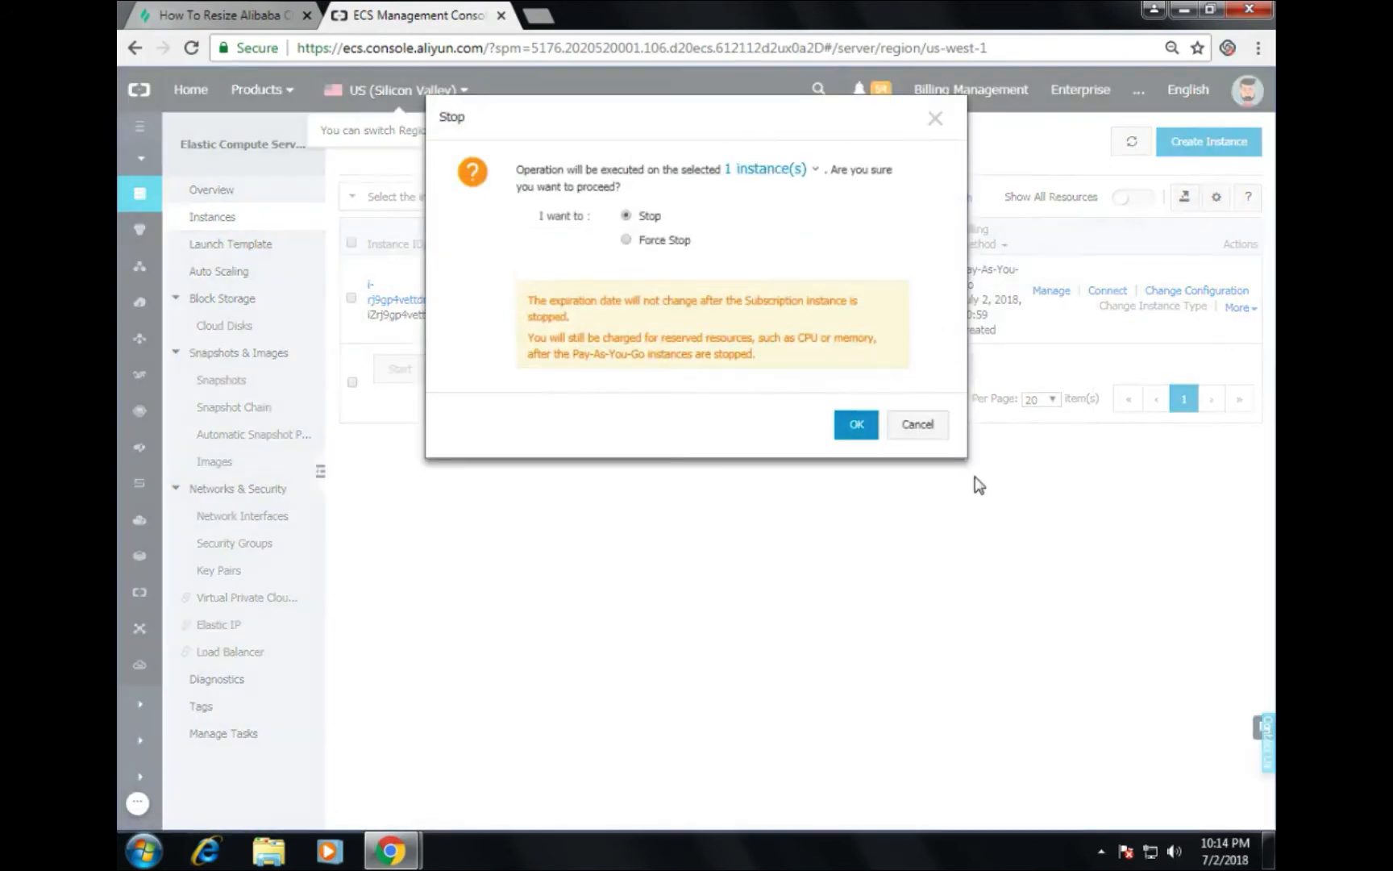
pyautogui.click(852, 423)
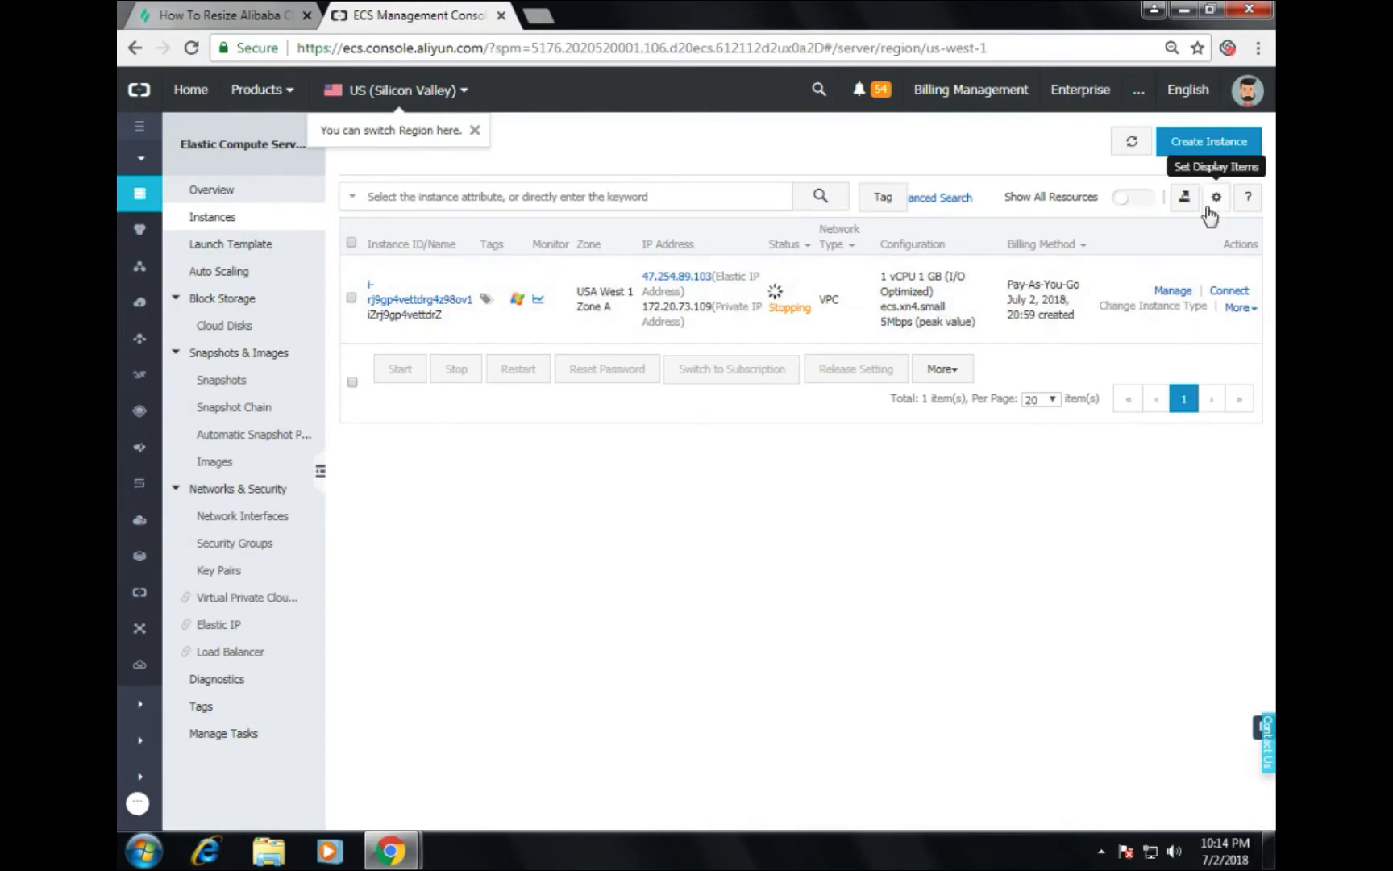
pyautogui.click(1132, 142)
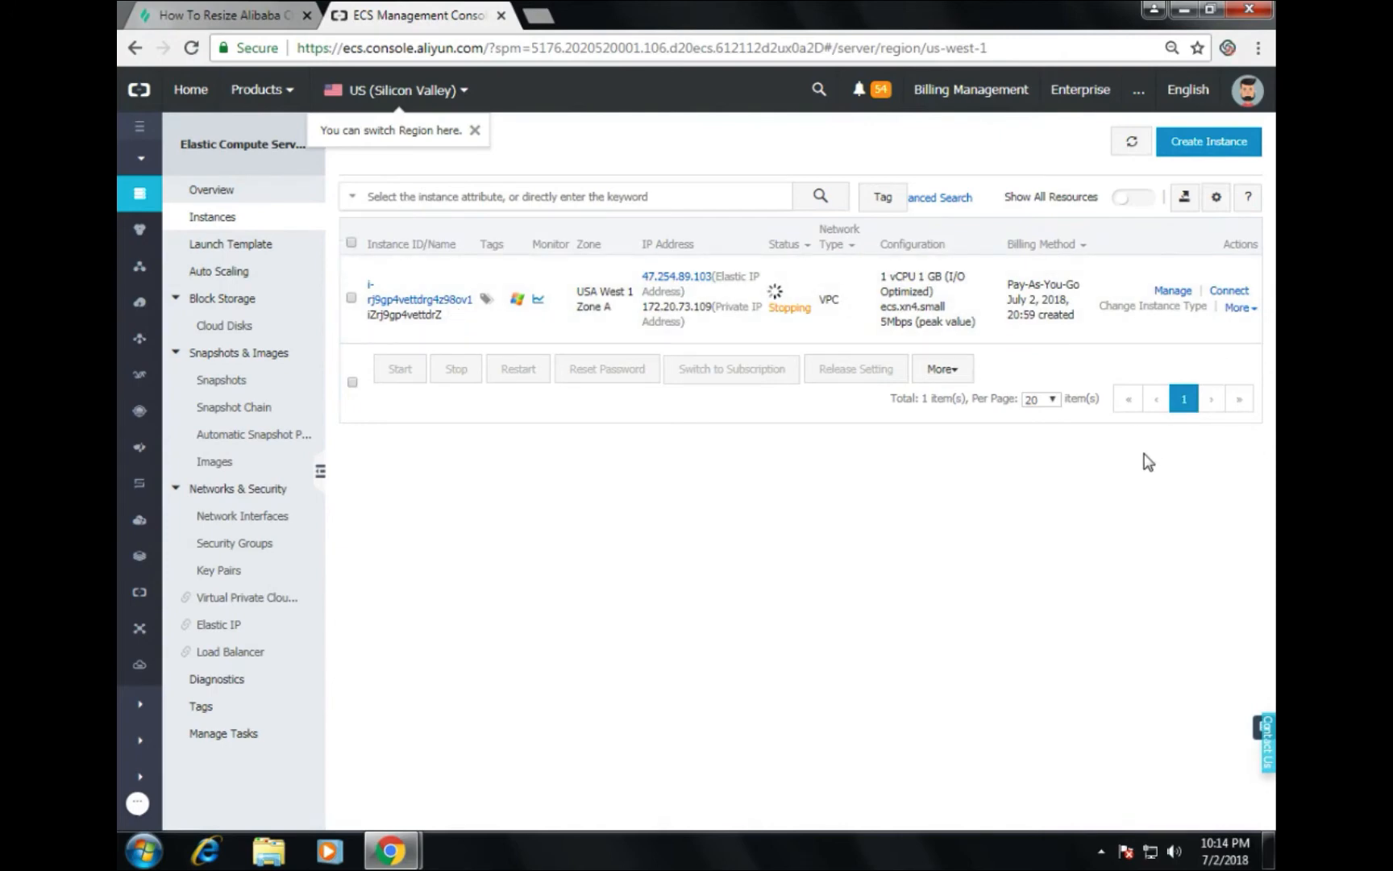
pyautogui.click(1132, 143)
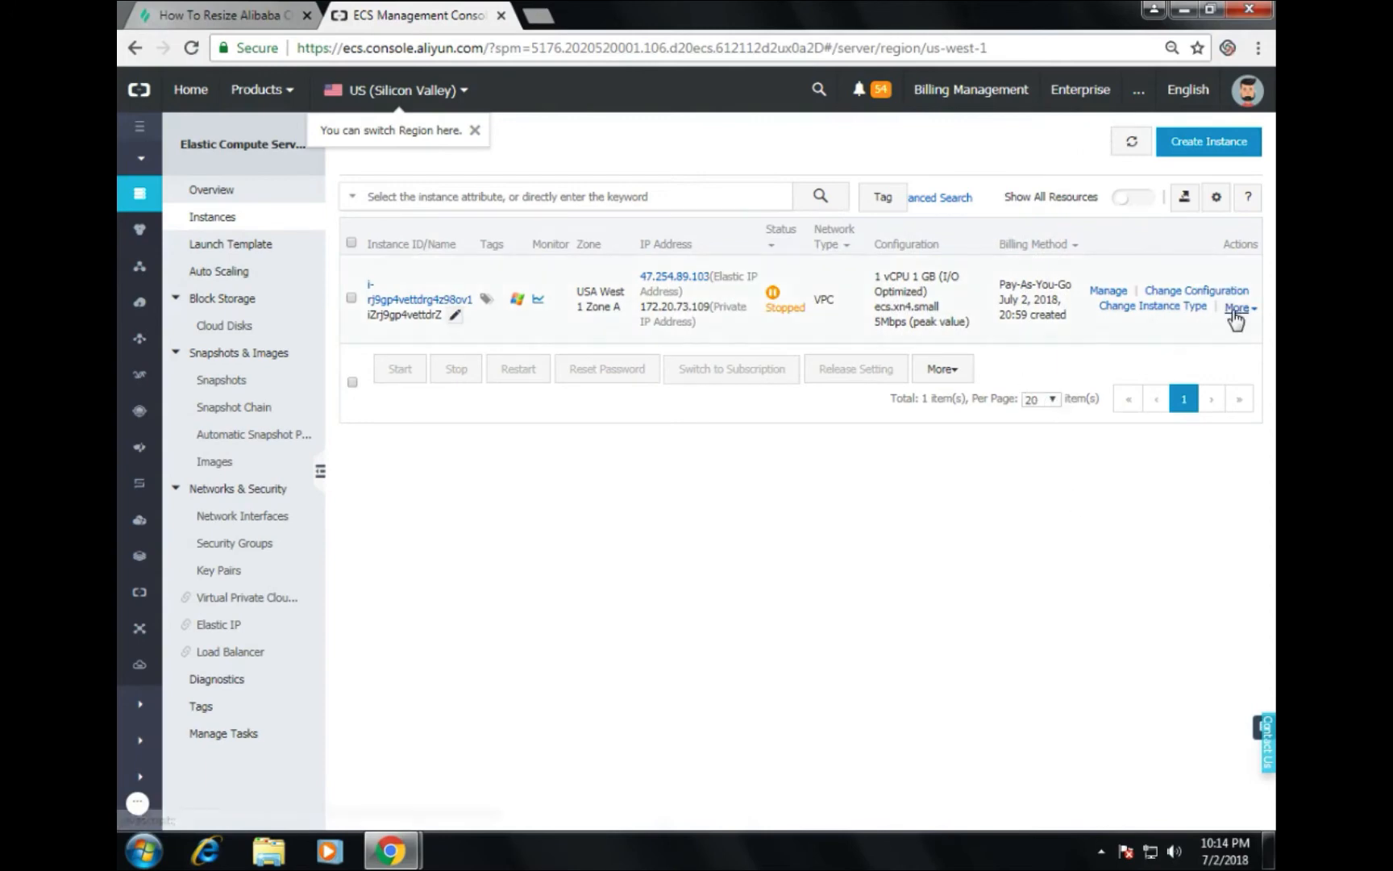
pyautogui.click(1236, 309)
pyautogui.moveTo(1238, 314)
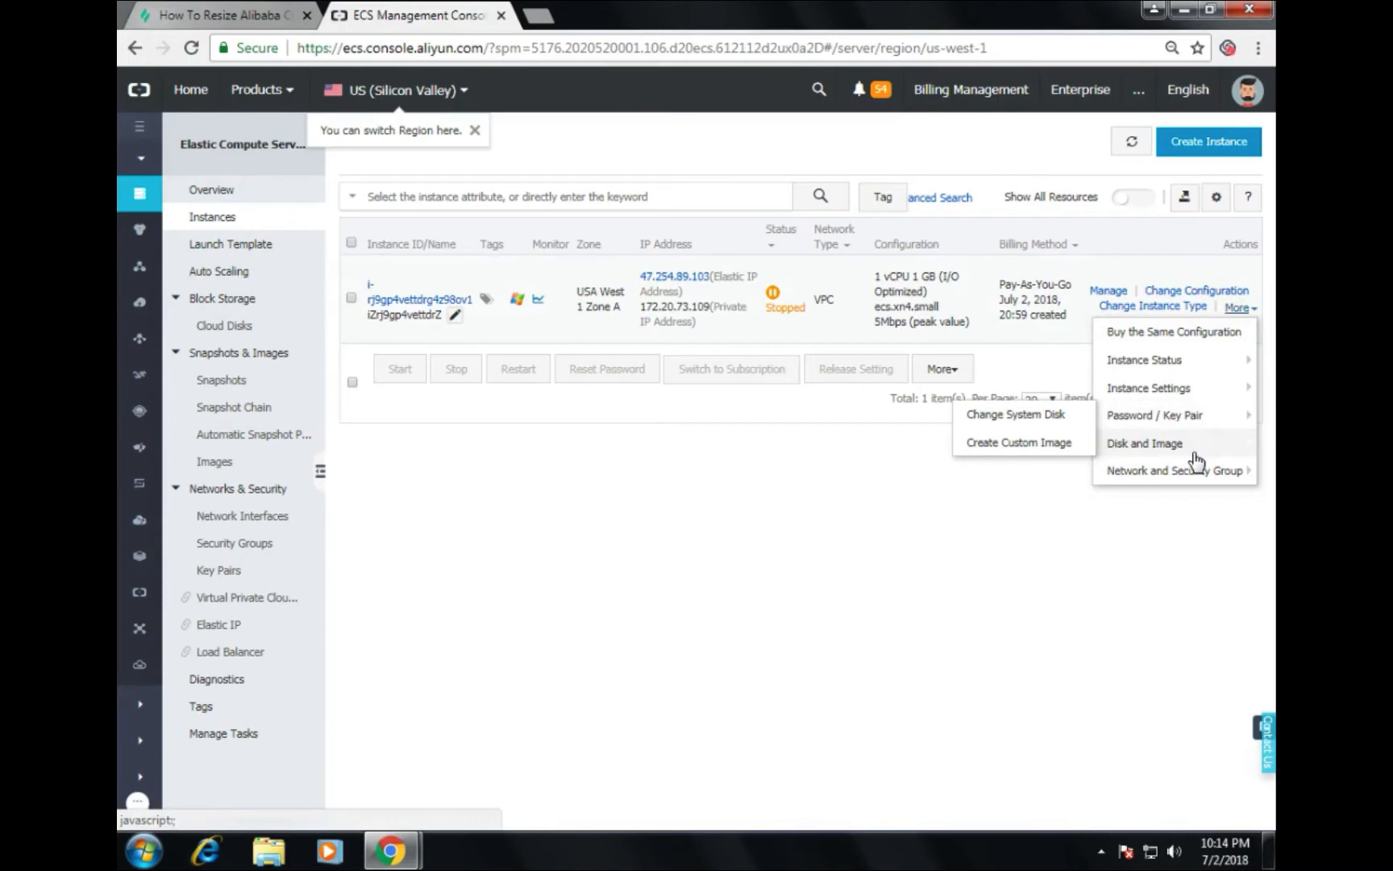
# Step: Begin the system disk change and select the custom image labex_image
pyautogui.click(985, 416)
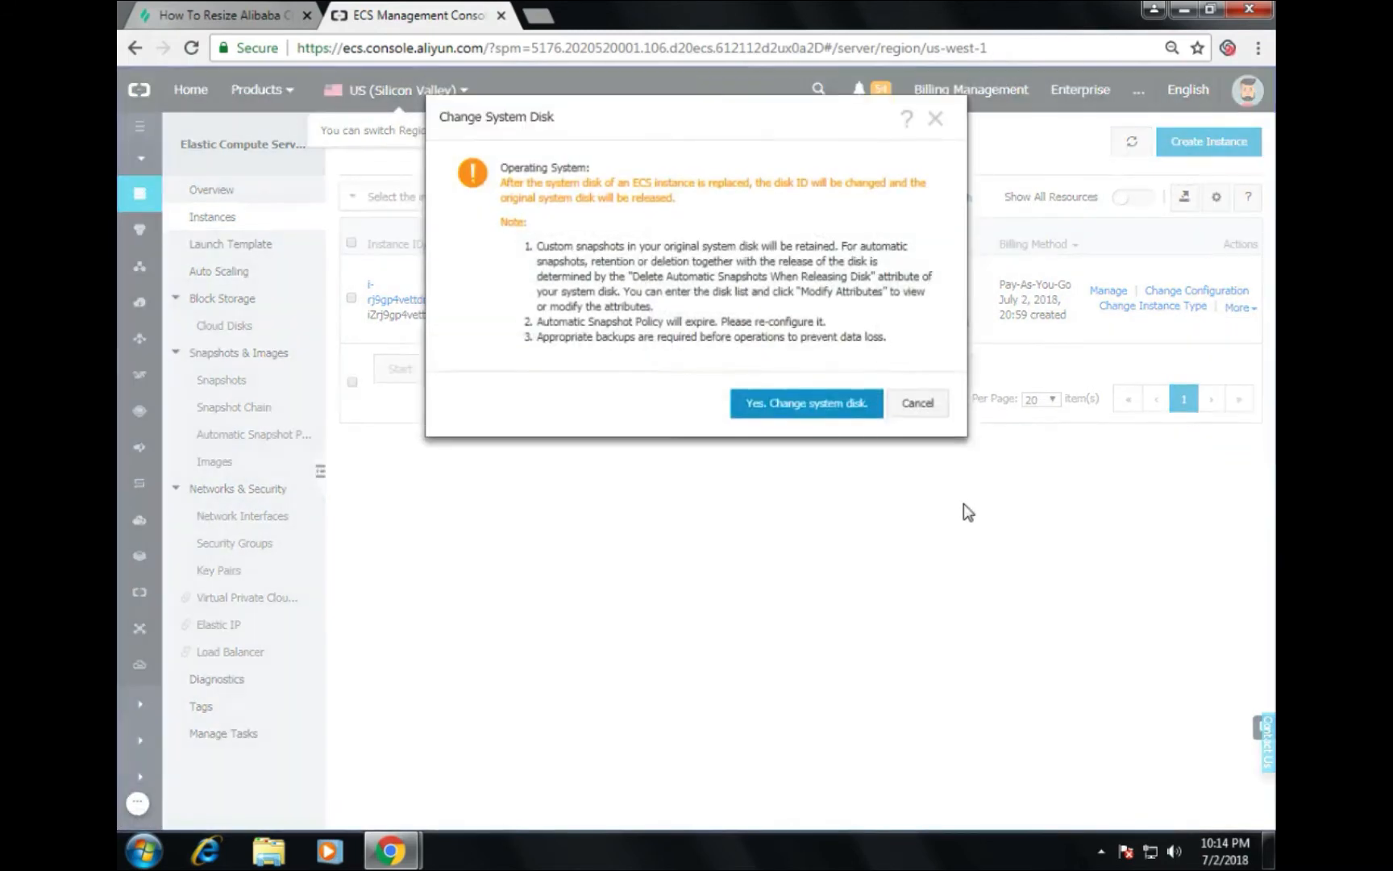
pyautogui.click(795, 407)
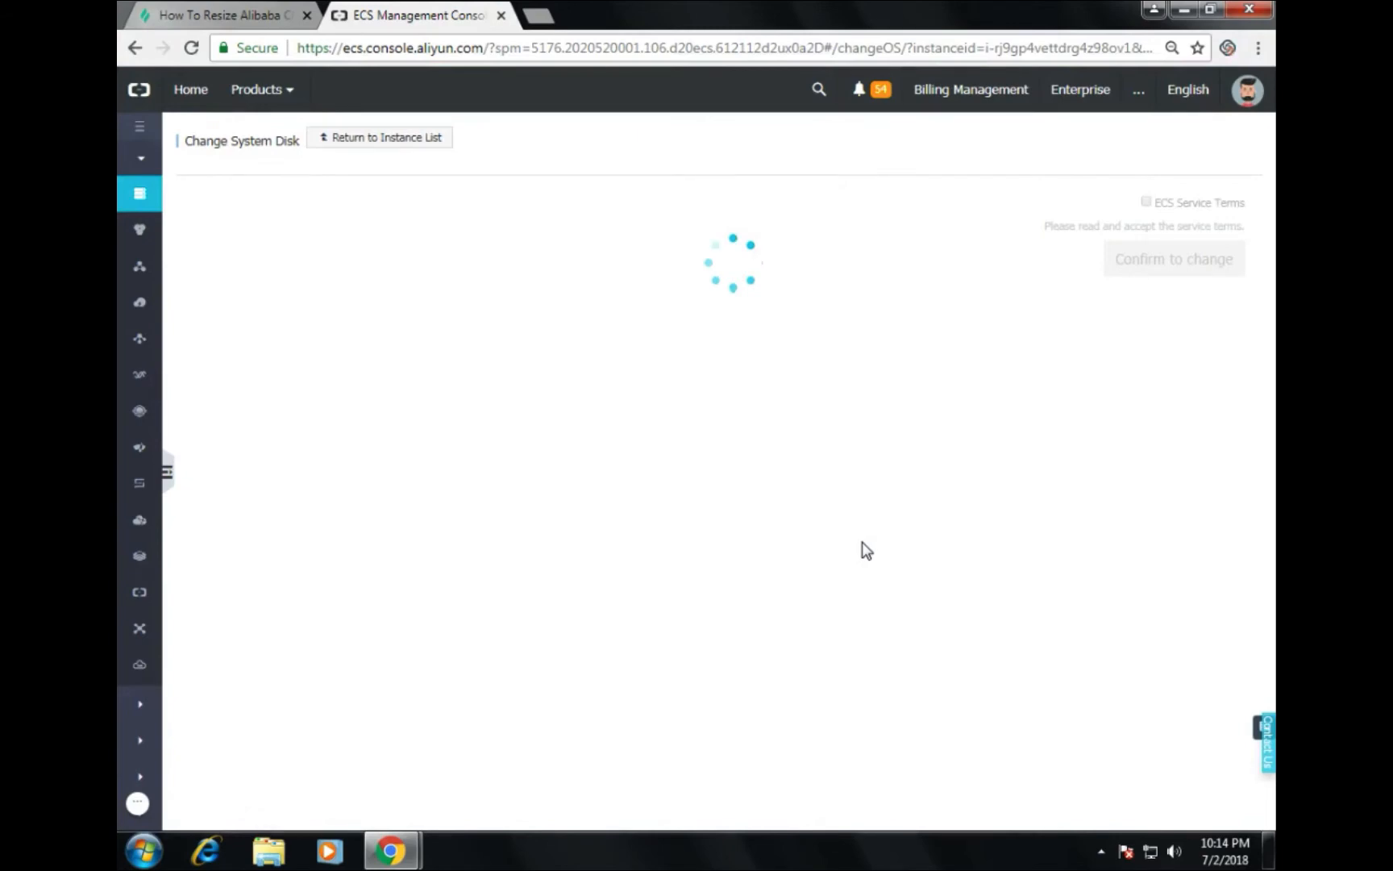
pyautogui.scroll(-4, 778, 516)
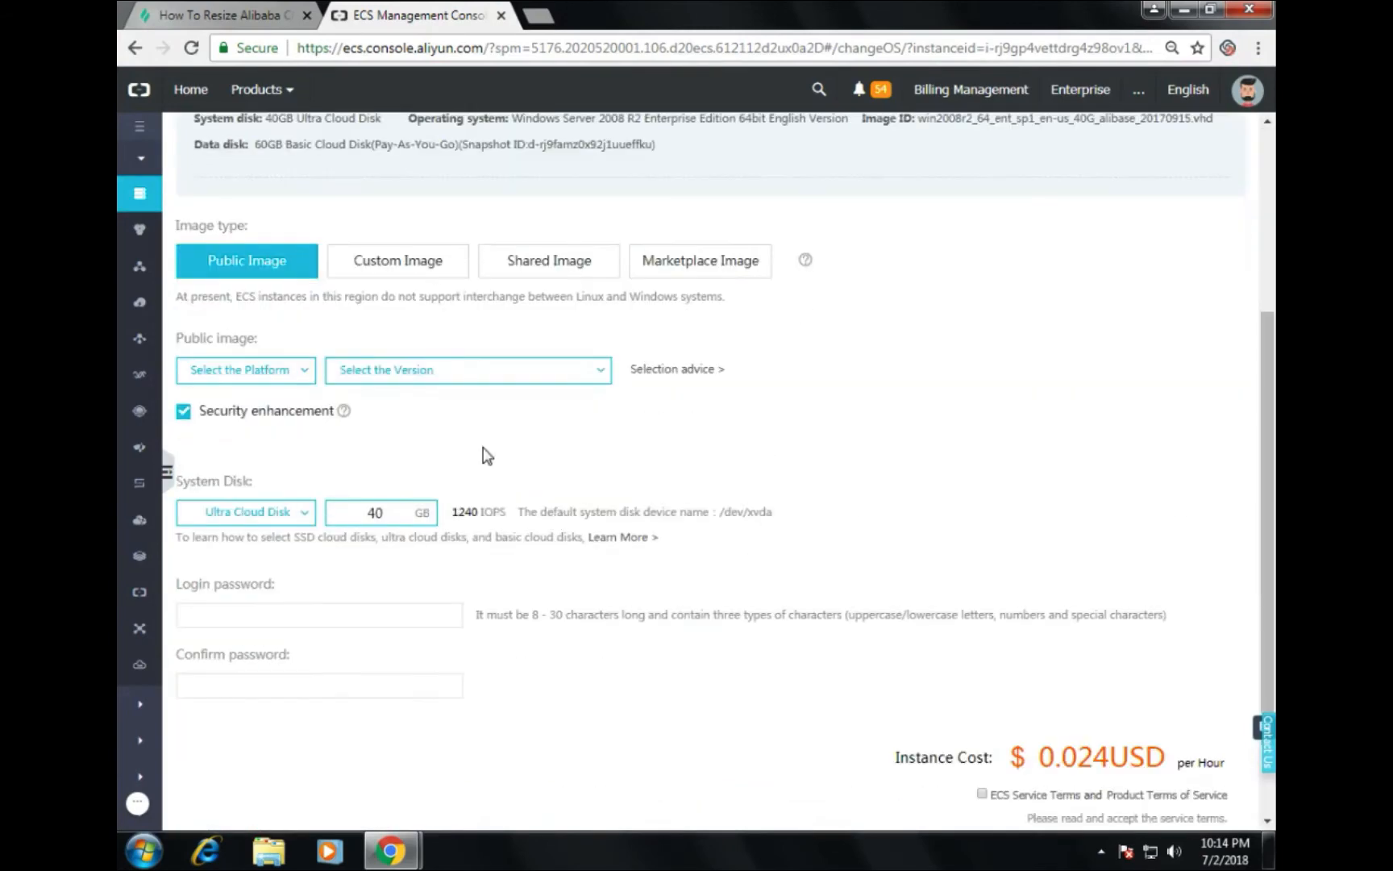
pyautogui.scroll(4, 621, 367)
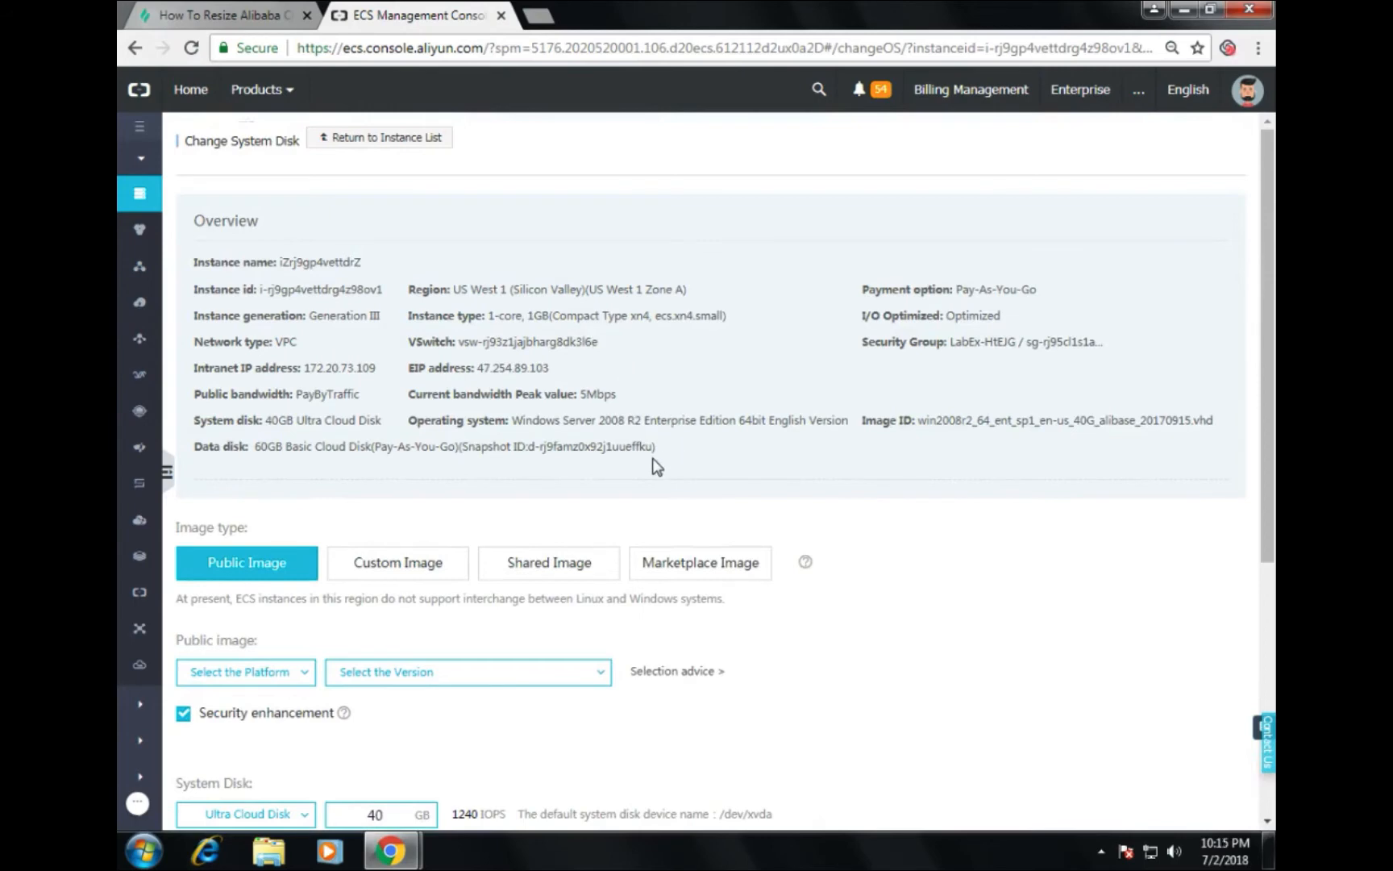
pyautogui.scroll(-2, 655, 466)
pyautogui.scroll(-1, 556, 452)
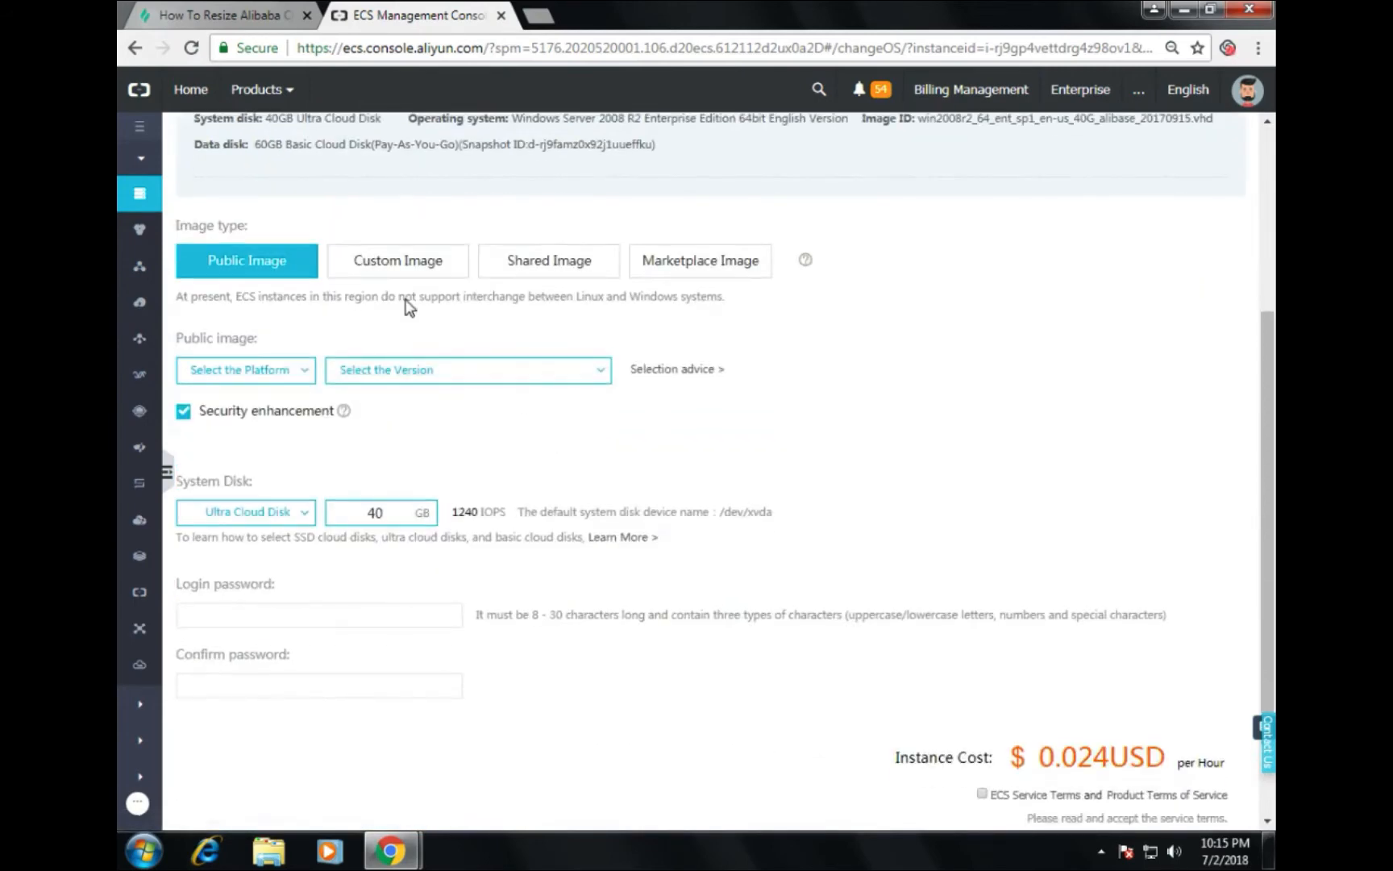
pyautogui.click(395, 271)
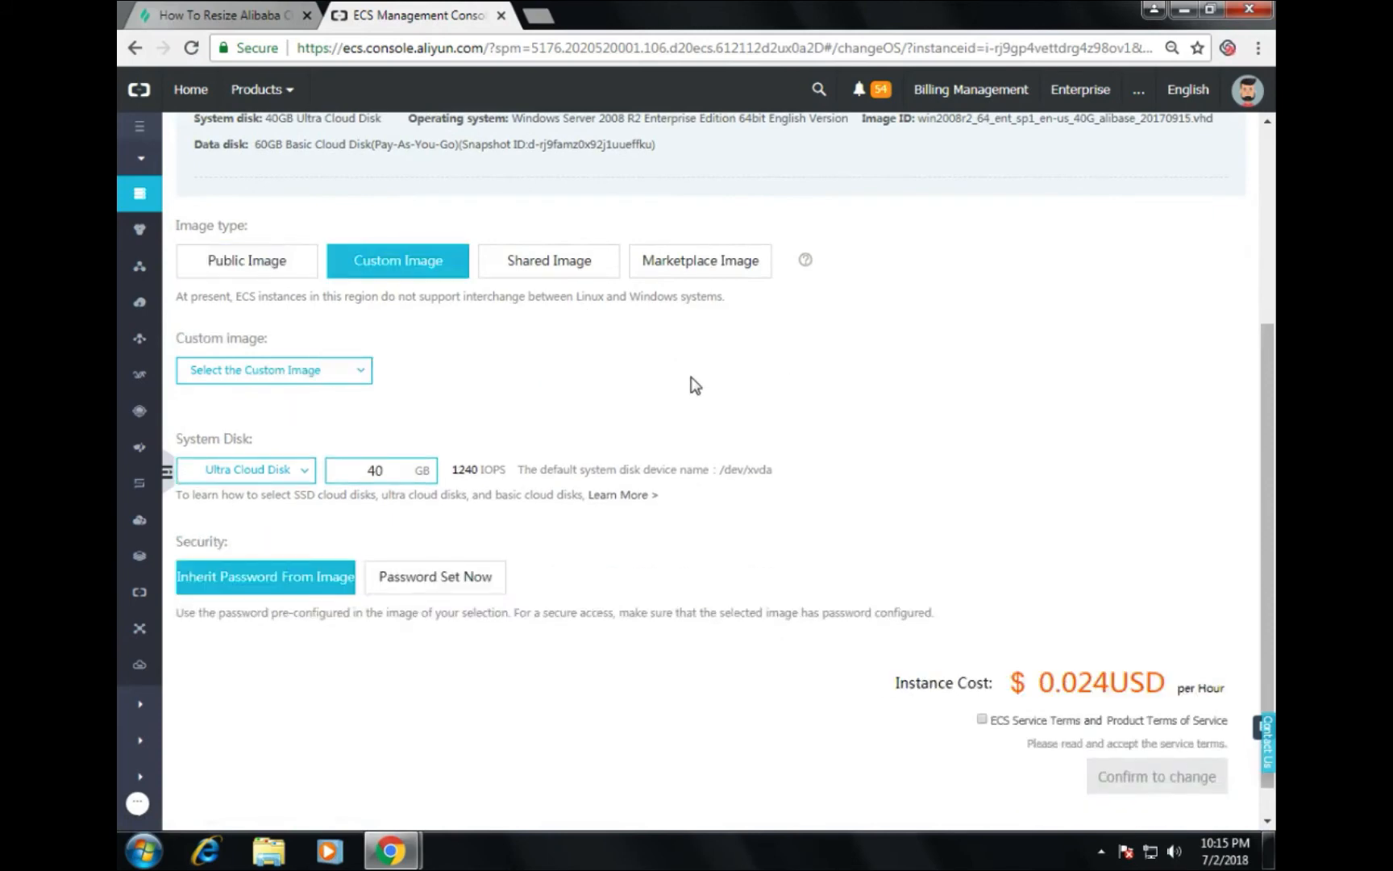
pyautogui.click(319, 379)
pyautogui.click(242, 408)
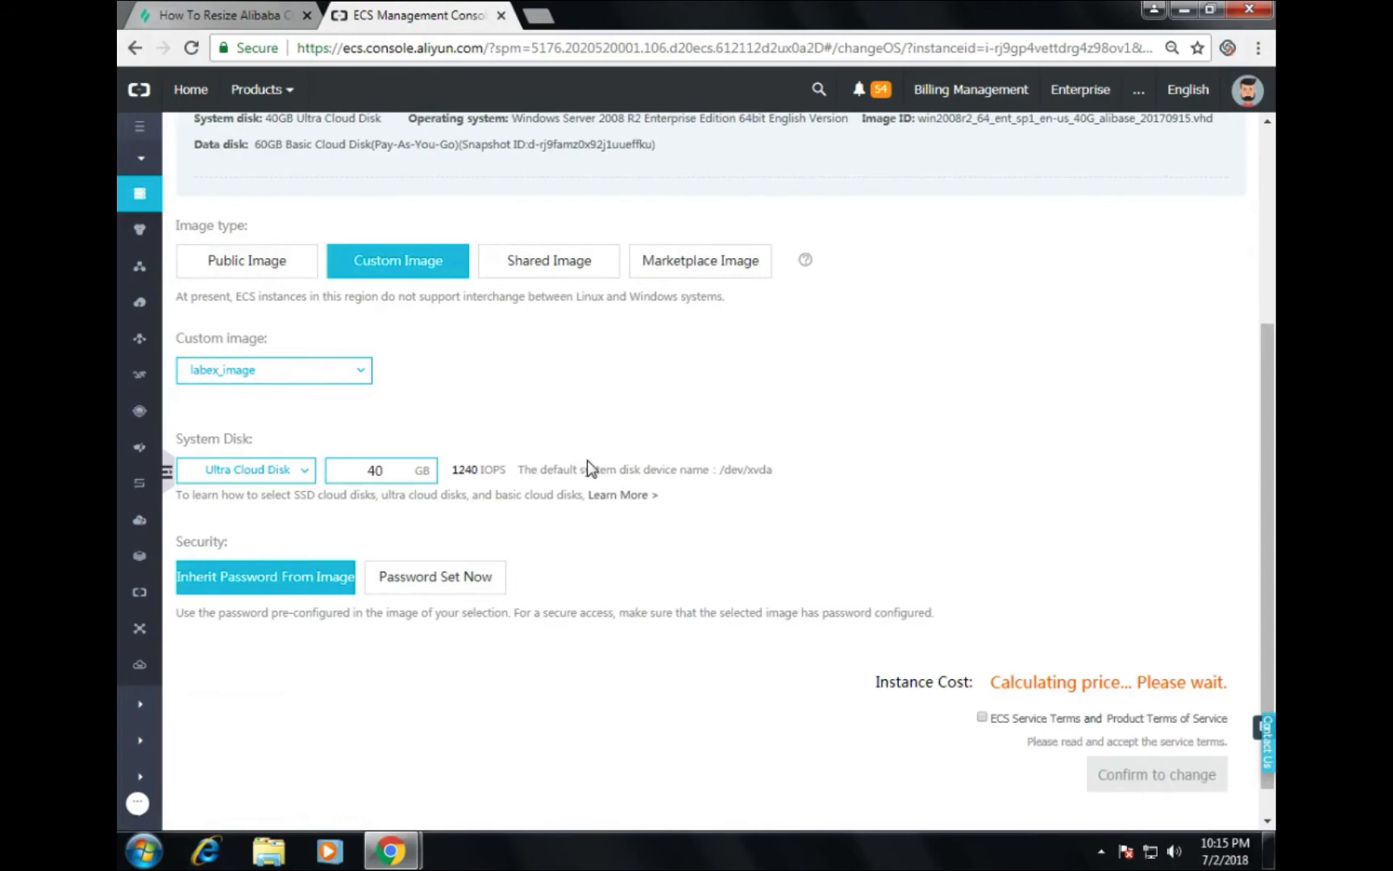
# Step: Change the system disk size from 40 GB to 60 GB
pyautogui.scroll(-1, 589, 468)
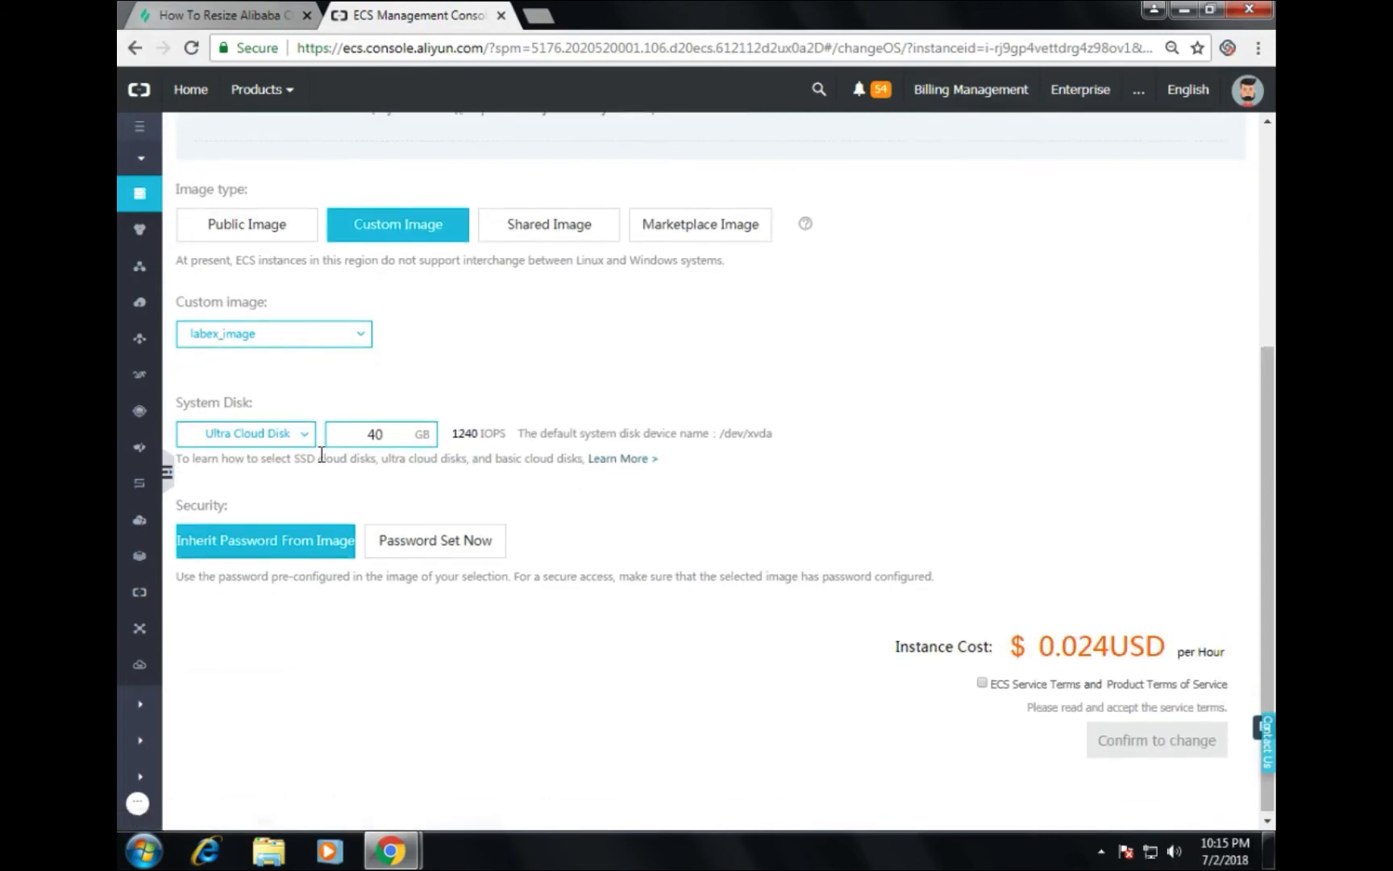
pyautogui.click(378, 437)
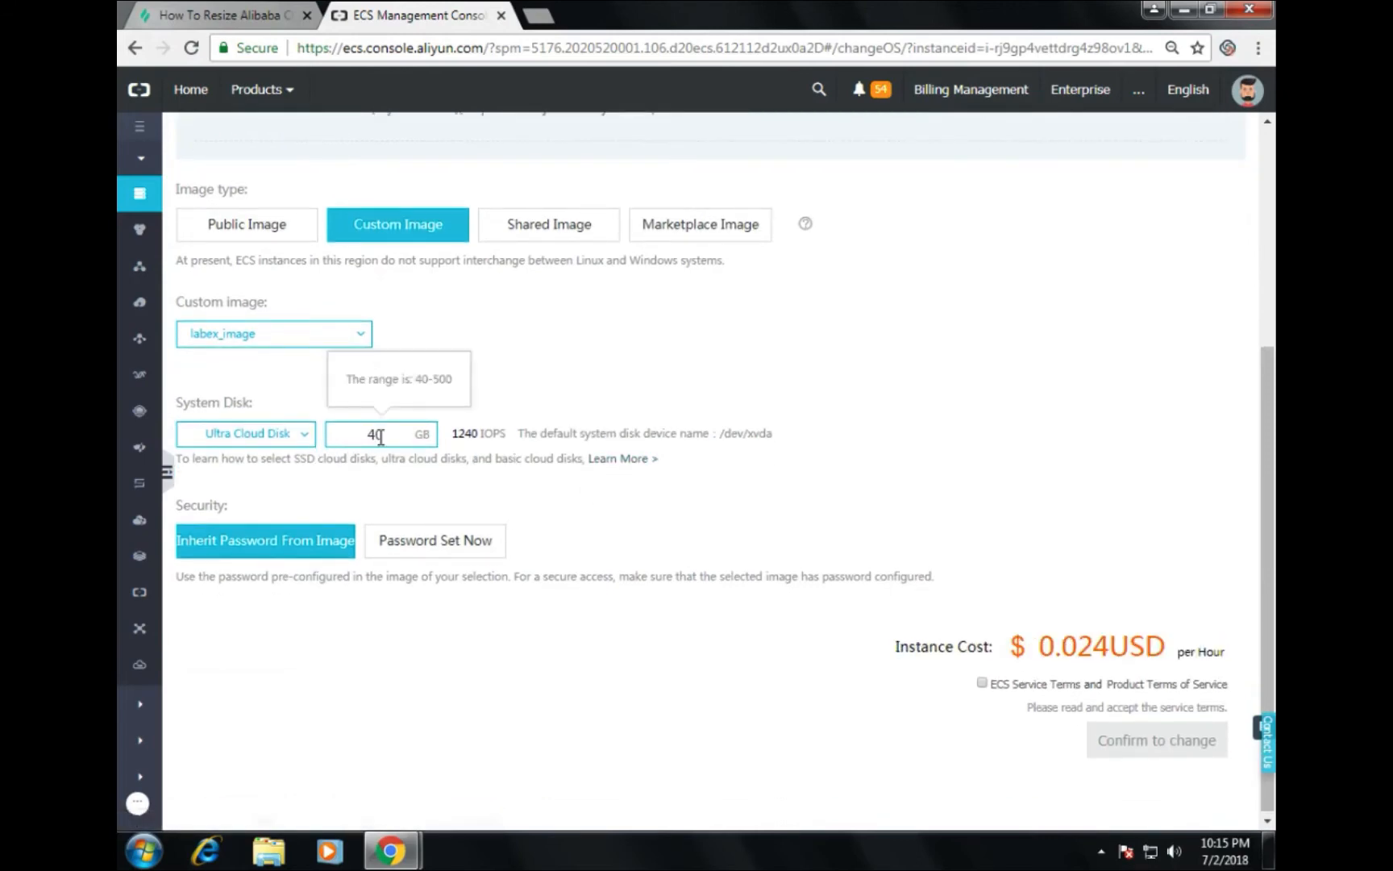
pyautogui.doubleClick(379, 436)
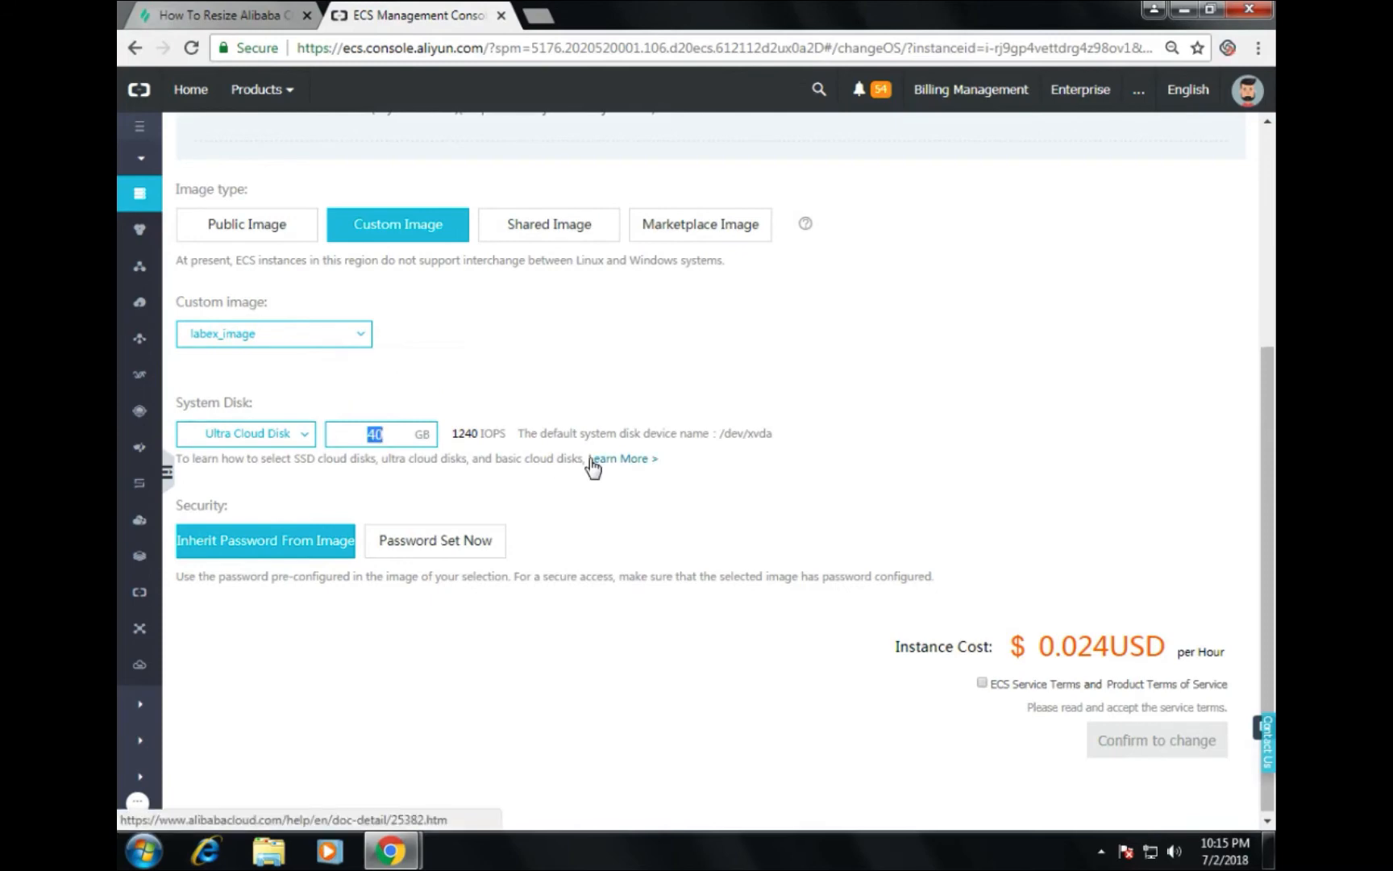
pyautogui.write('60')
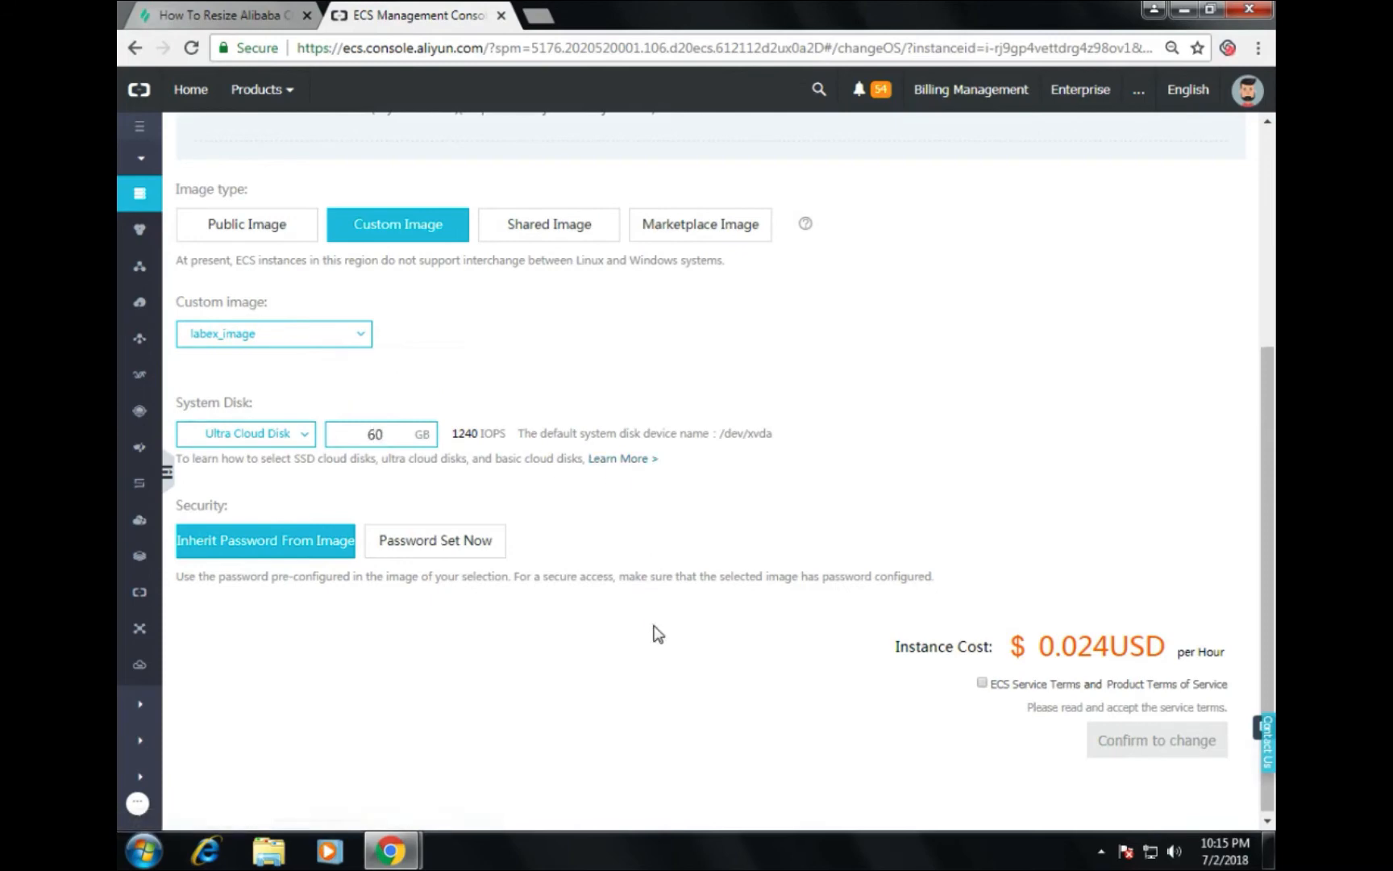
# Step: Set and confirm a new login password, accept the ECS Service Terms, and confirm the change
pyautogui.click(433, 544)
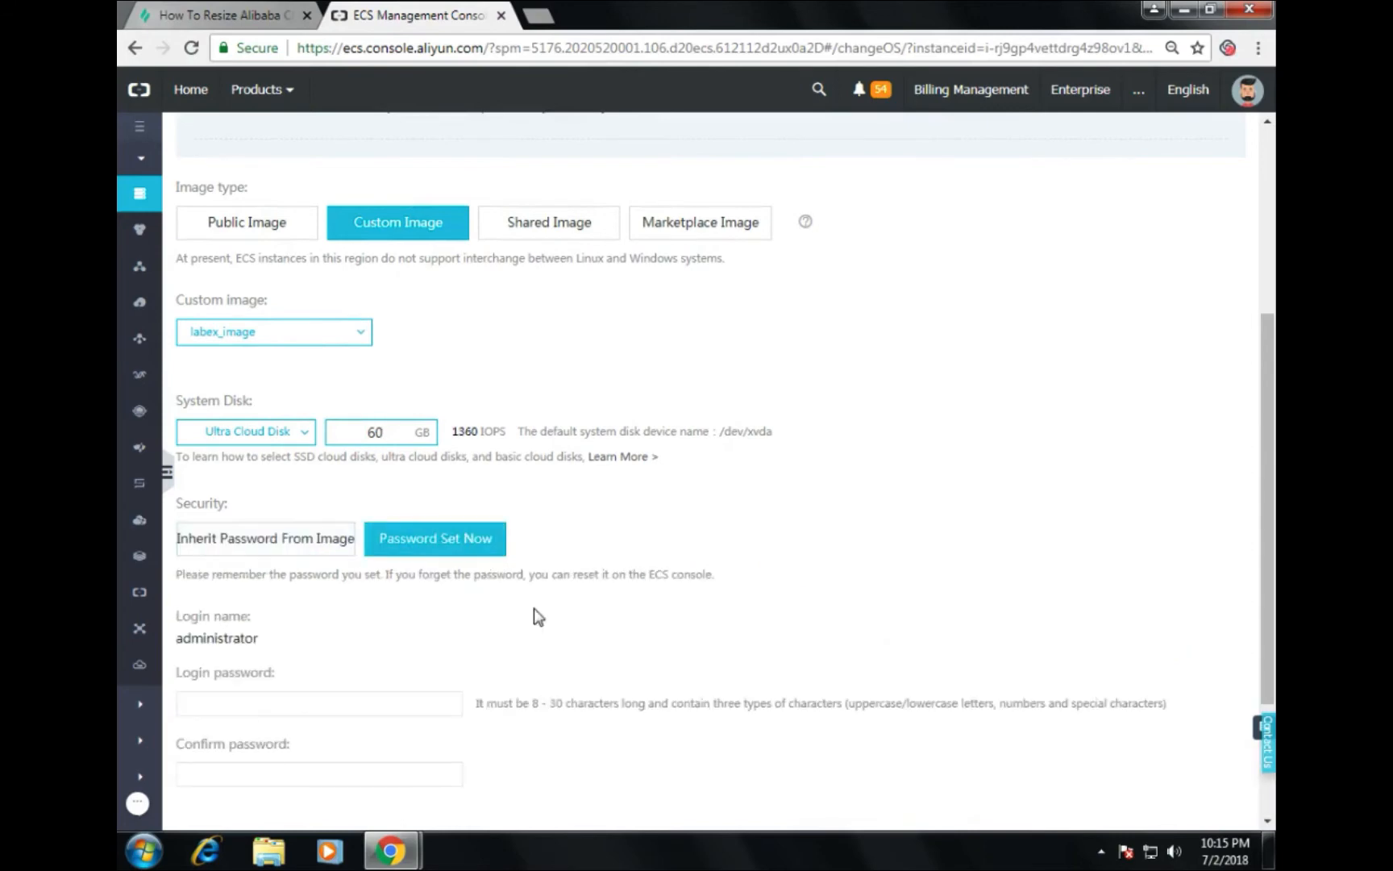
pyautogui.click(258, 700)
pyautogui.scroll(-3, 250, 685)
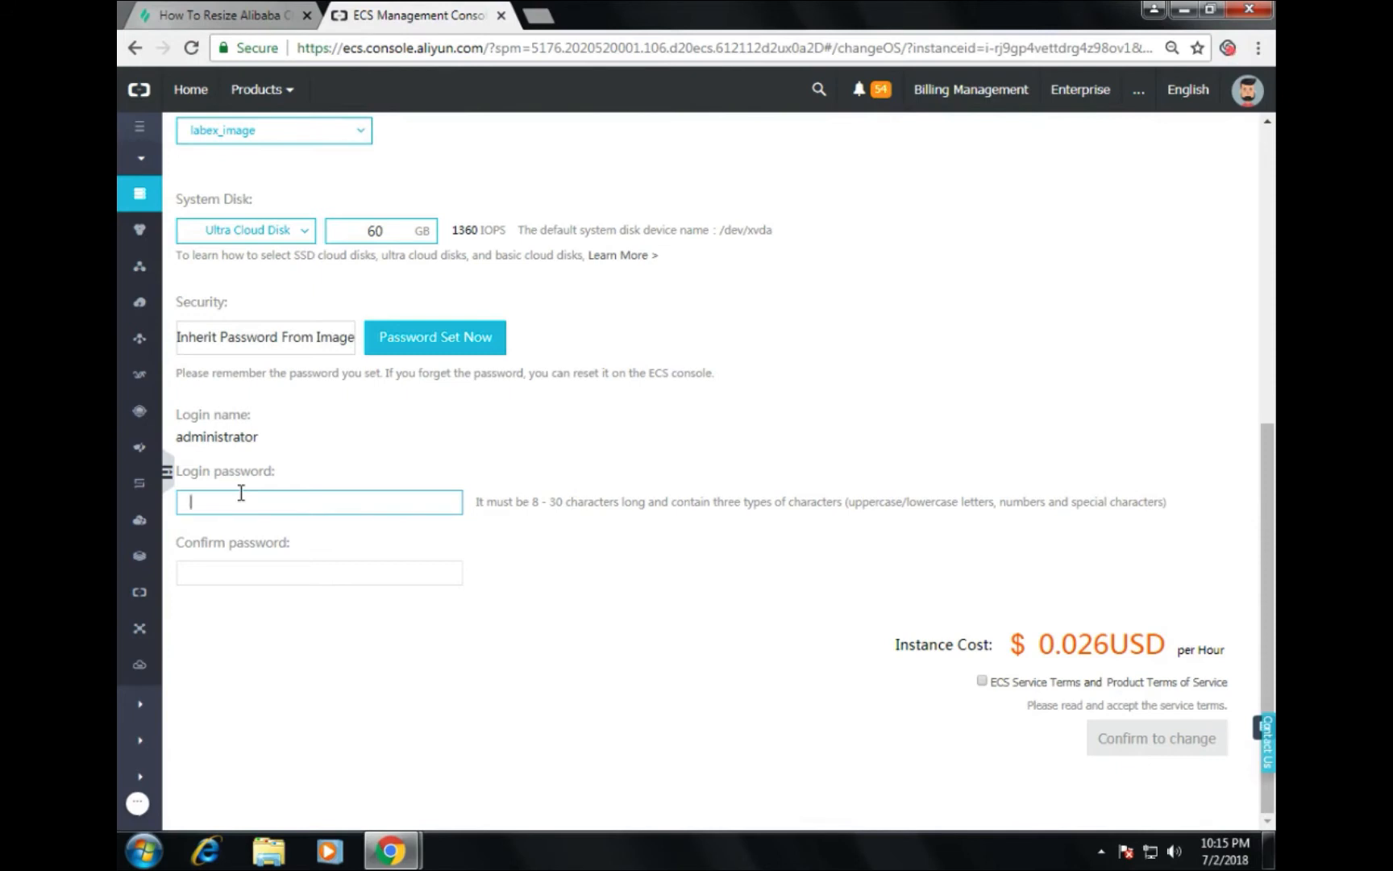
pyautogui.write('P')
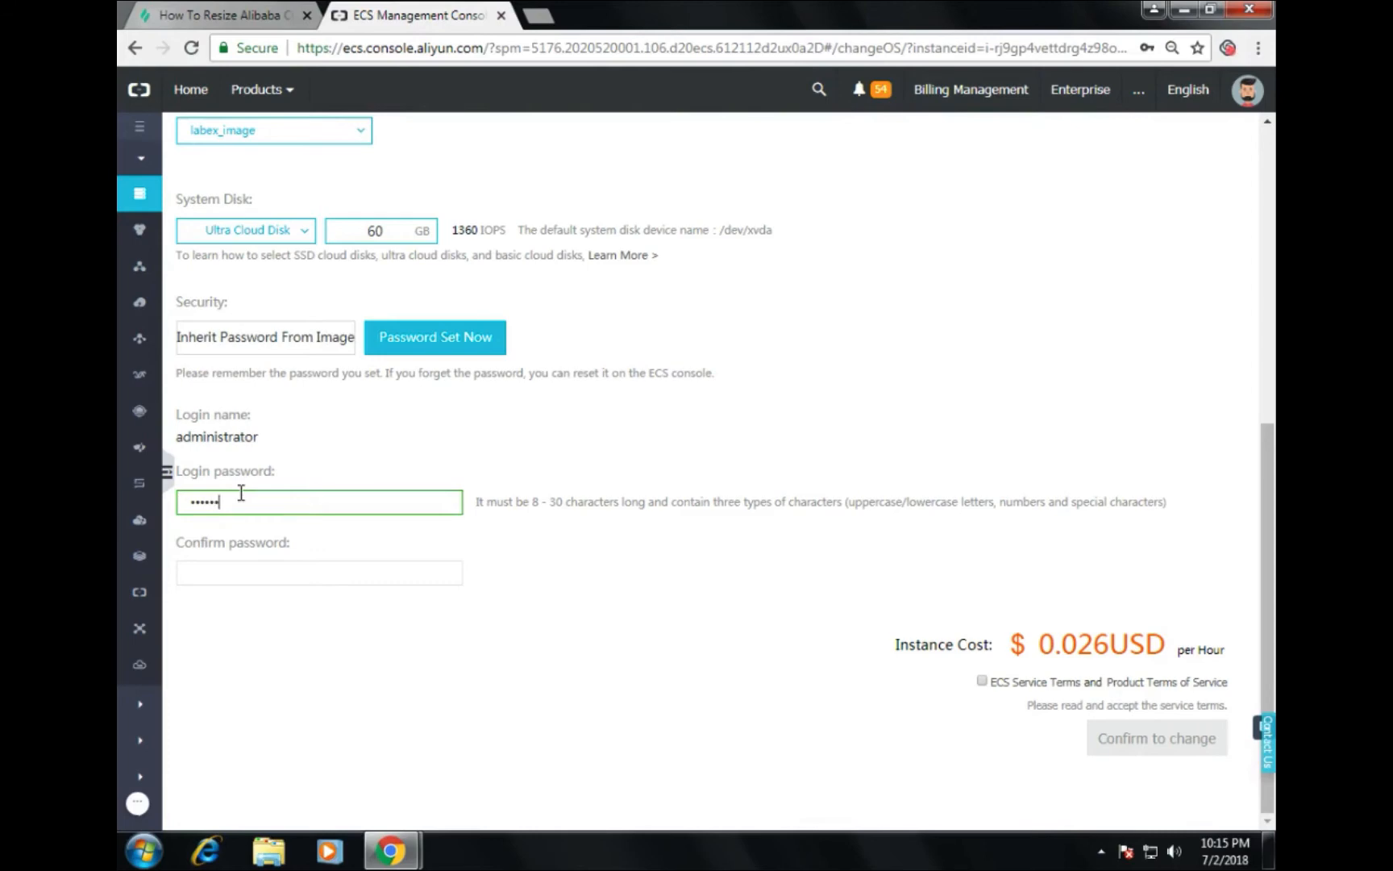
pyautogui.press('Tab')
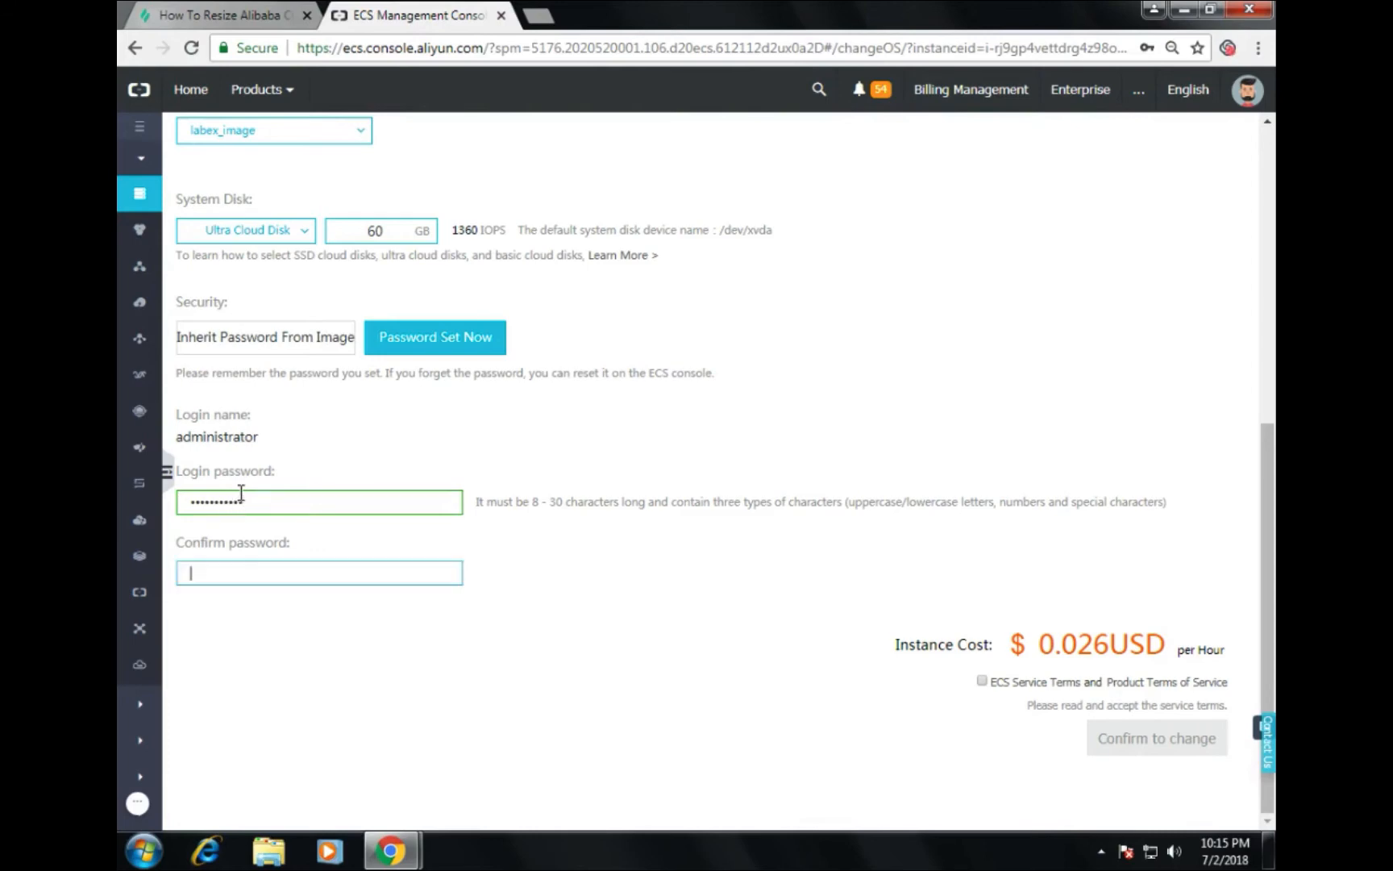
pyautogui.write('P')
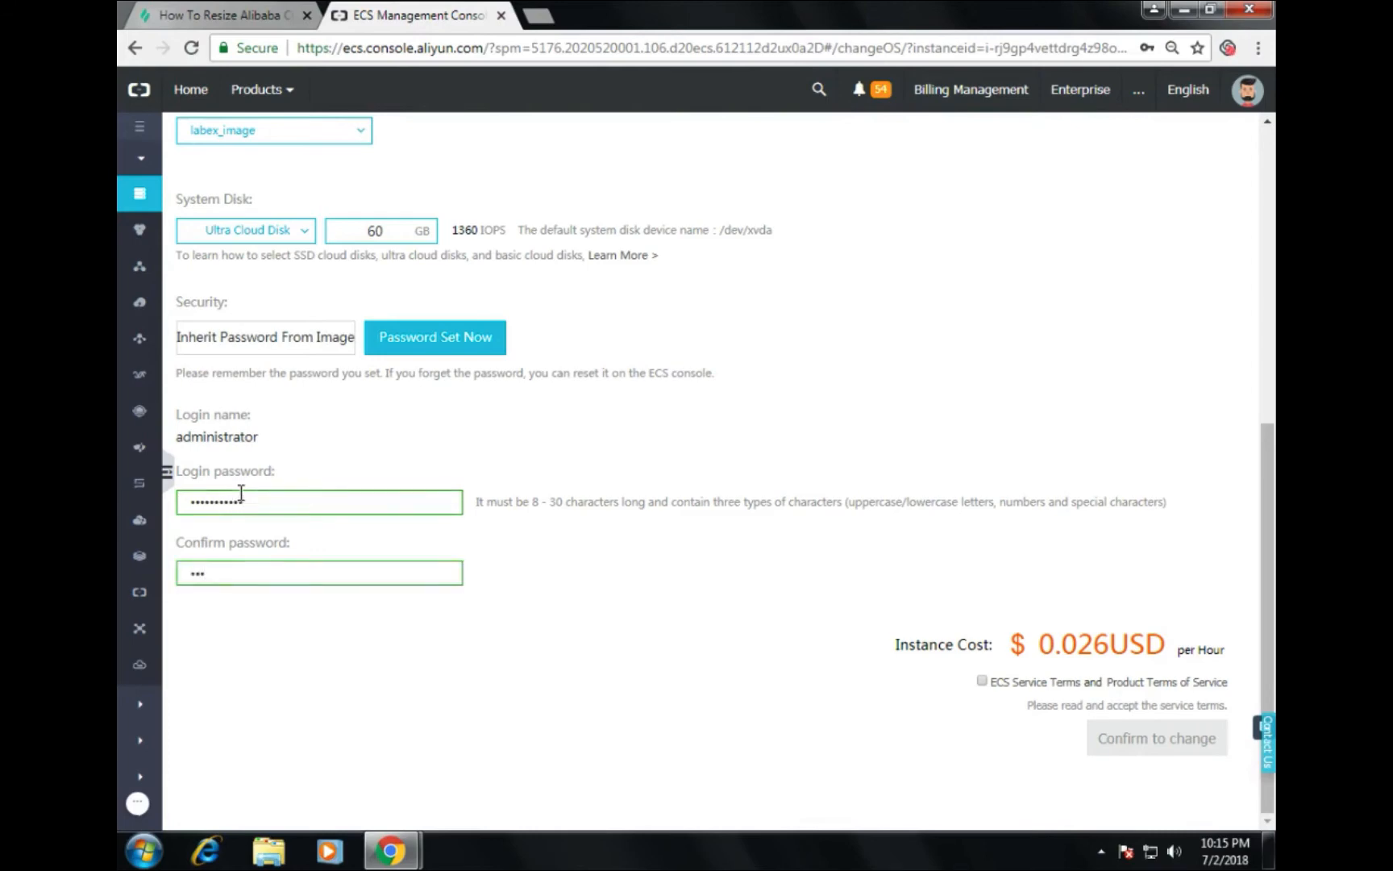
pyautogui.write('••••••••••')
pyautogui.click(980, 681)
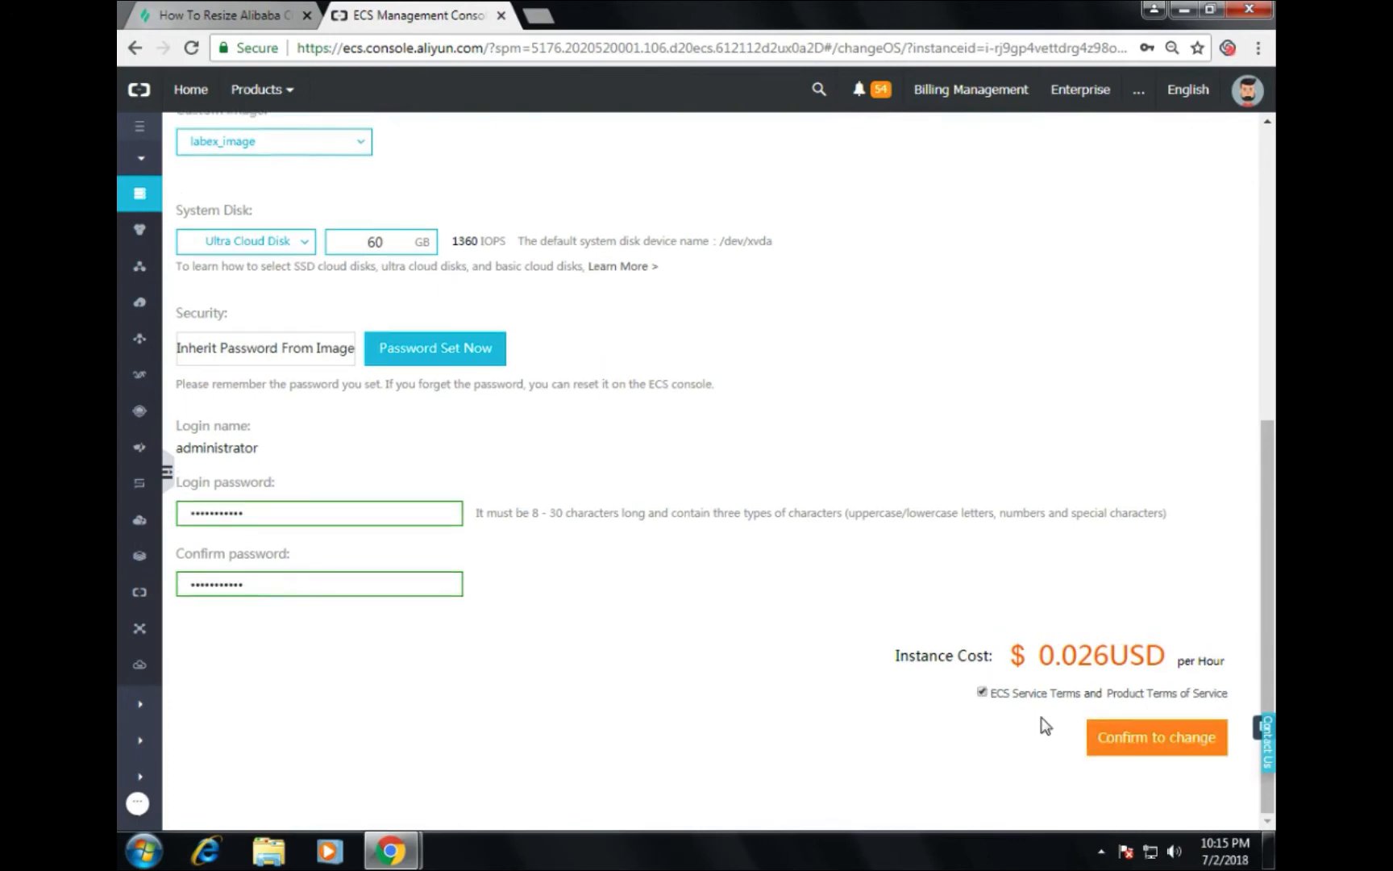
pyautogui.click(1120, 748)
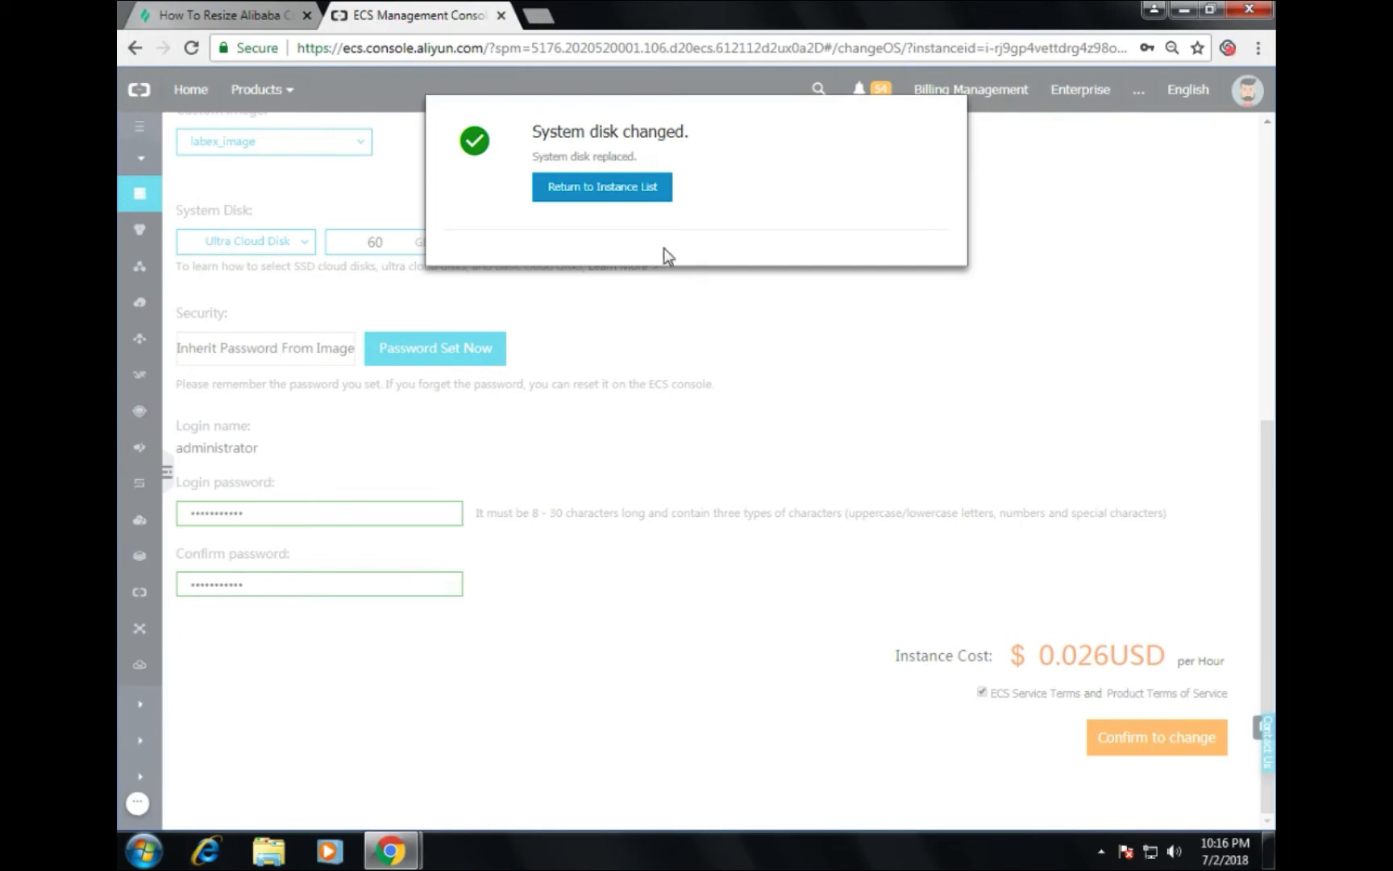
# Step: Return to the instance list, attempt to start the instance, and dismiss the error warning
pyautogui.click(562, 196)
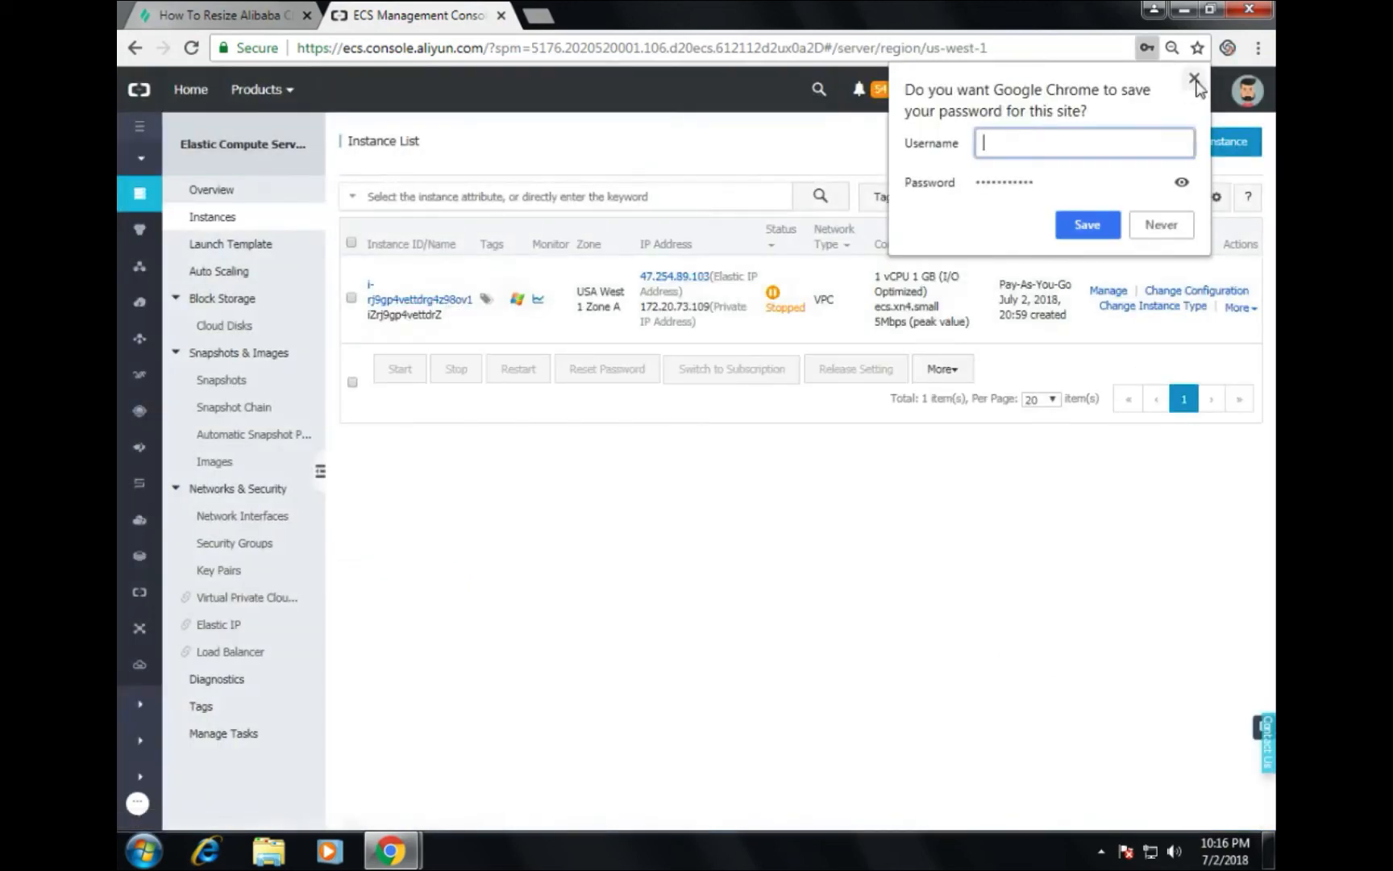
pyautogui.click(1194, 78)
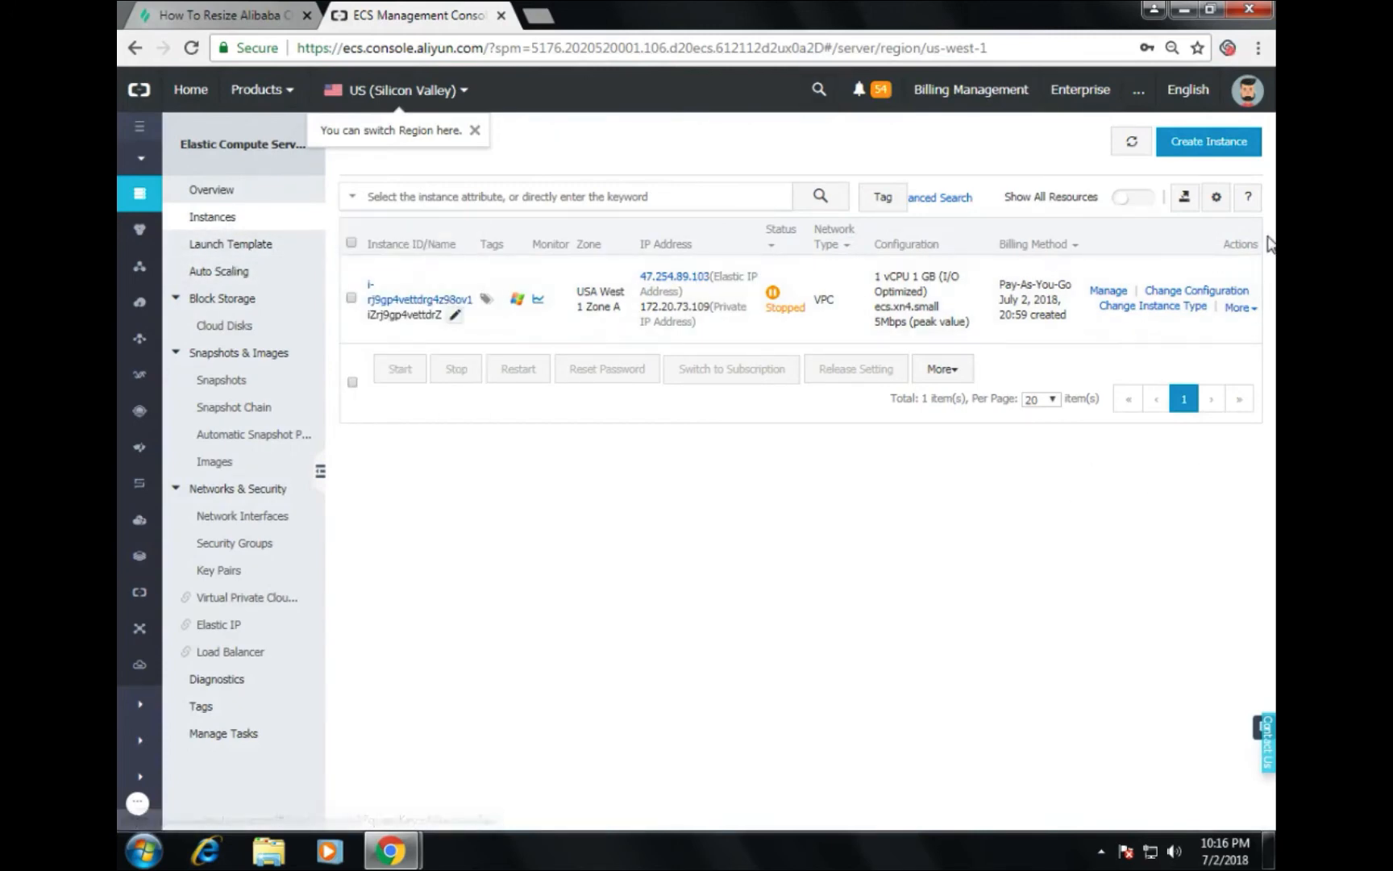
pyautogui.click(1240, 308)
pyautogui.moveTo(1177, 448)
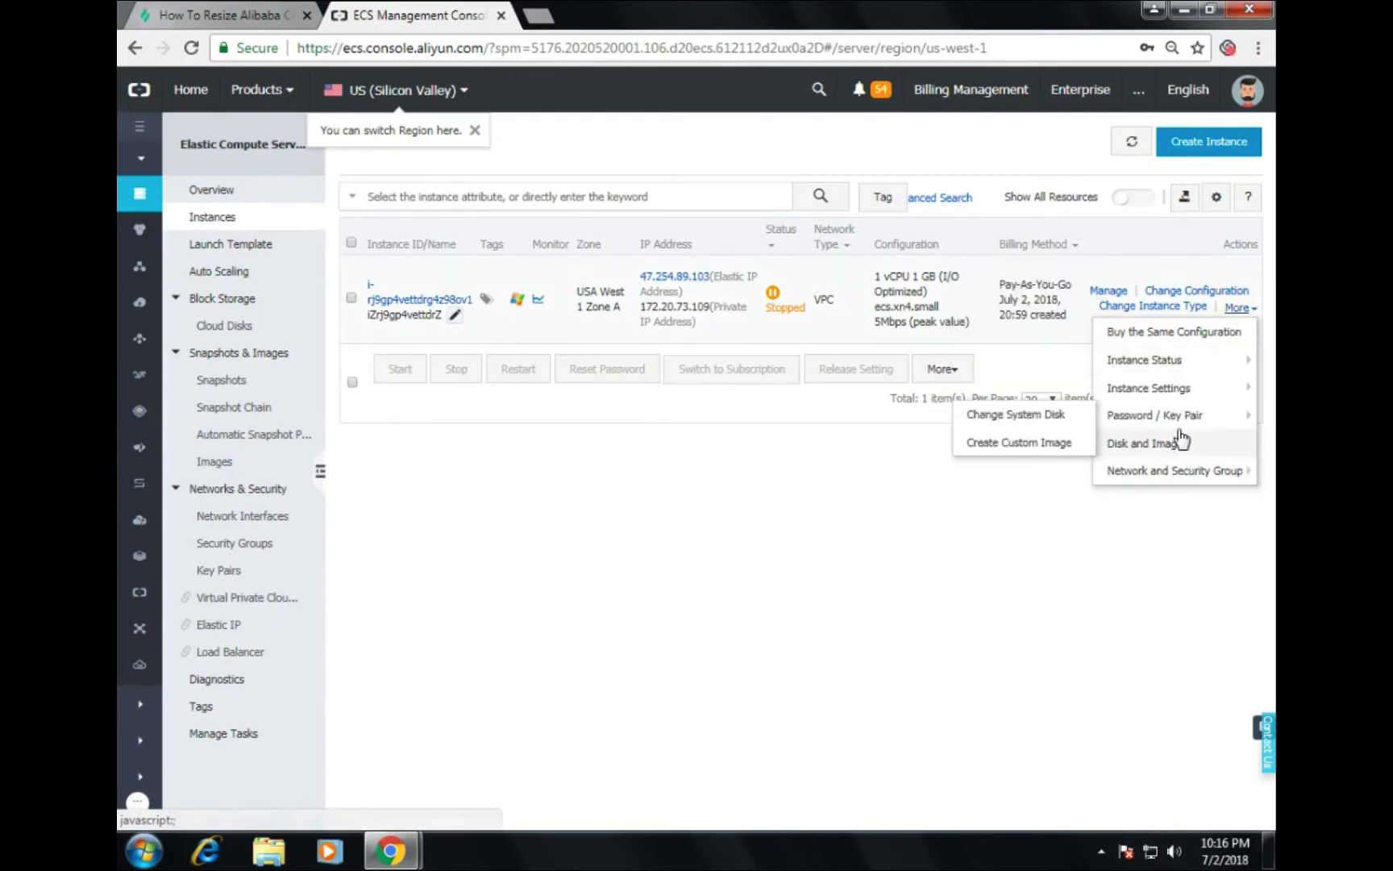
pyautogui.moveTo(1147, 367)
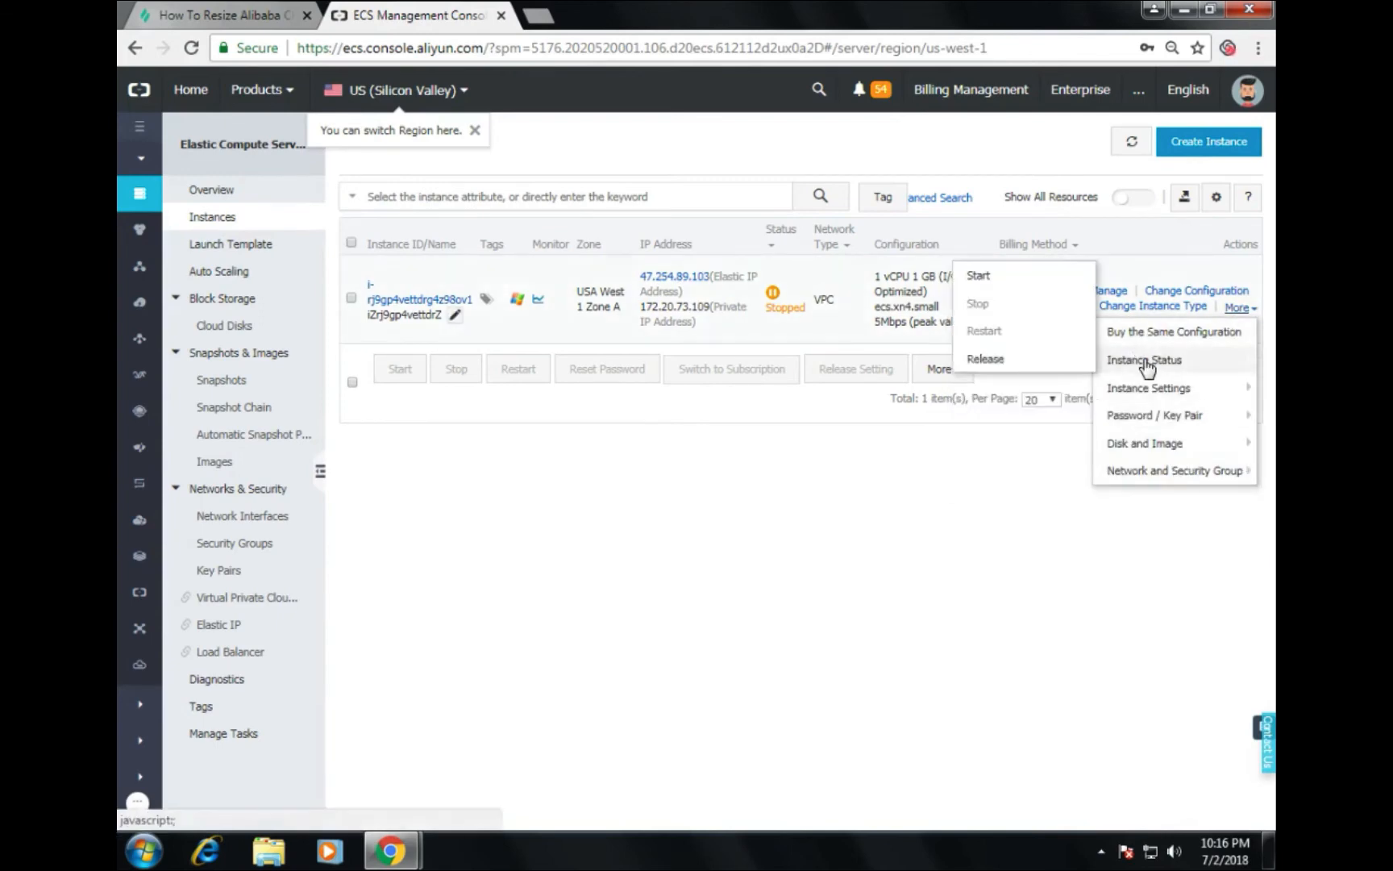
pyautogui.click(980, 276)
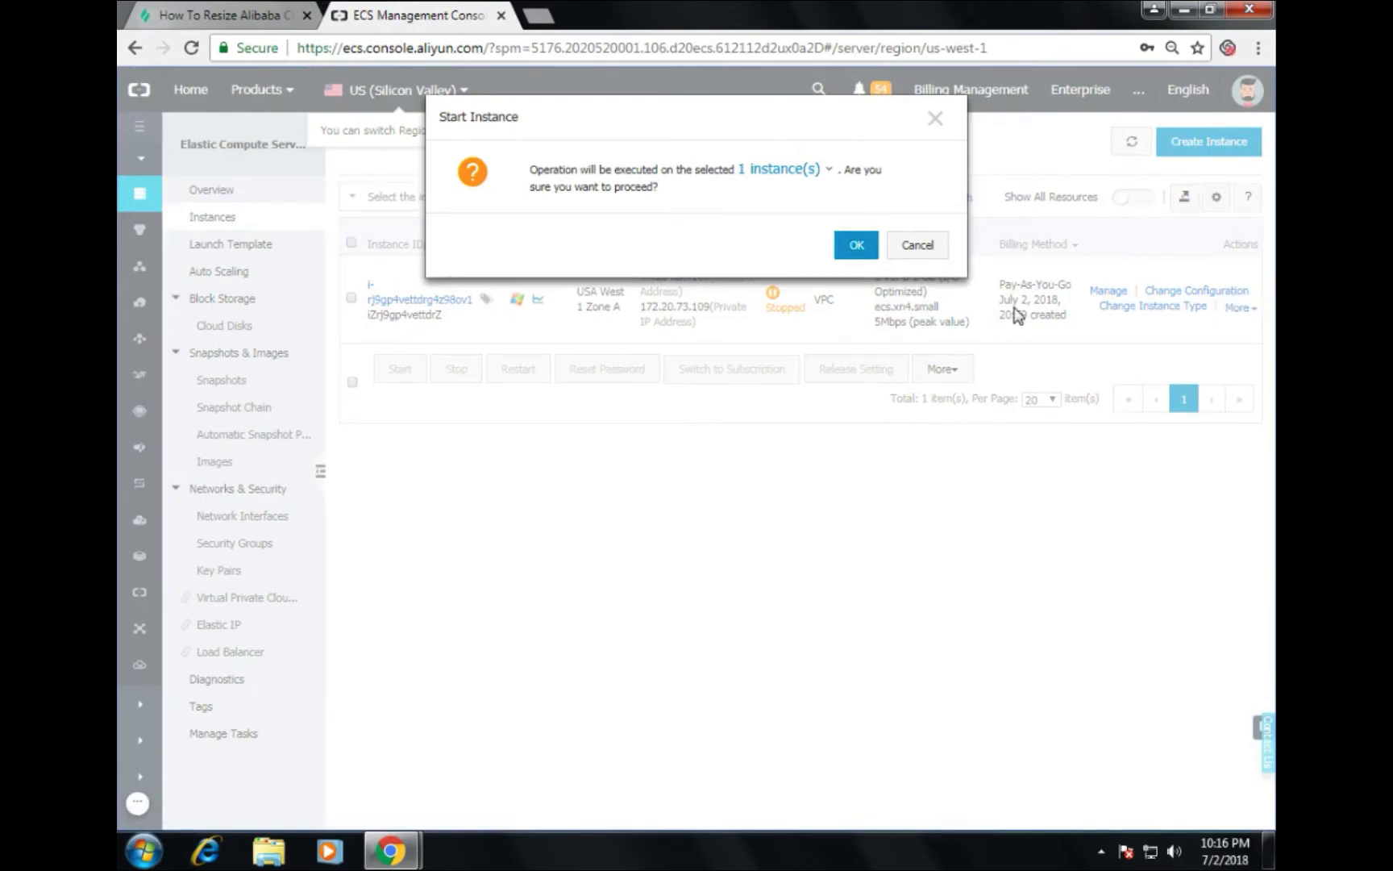
pyautogui.click(857, 245)
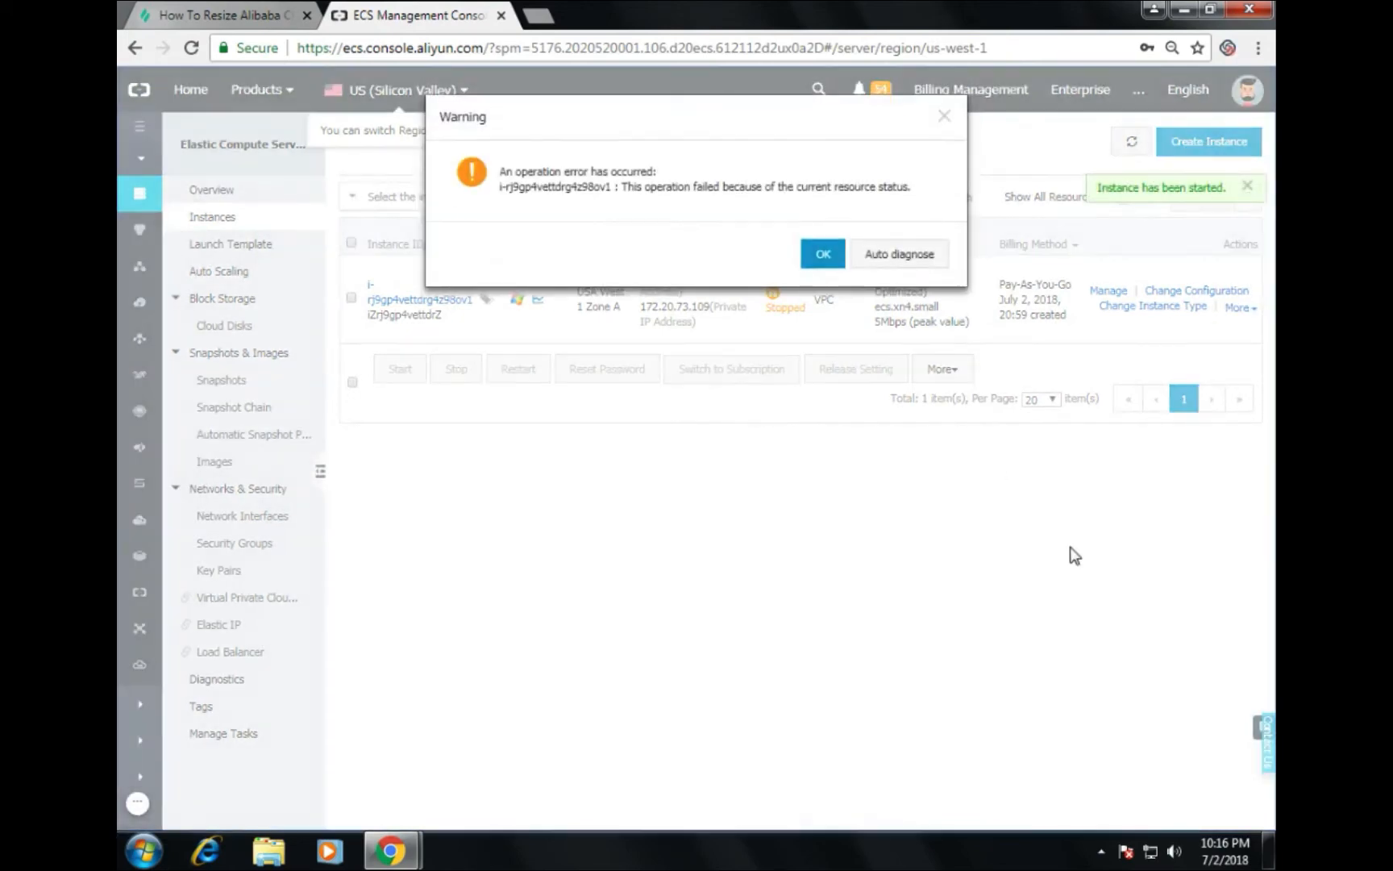
pyautogui.click(833, 256)
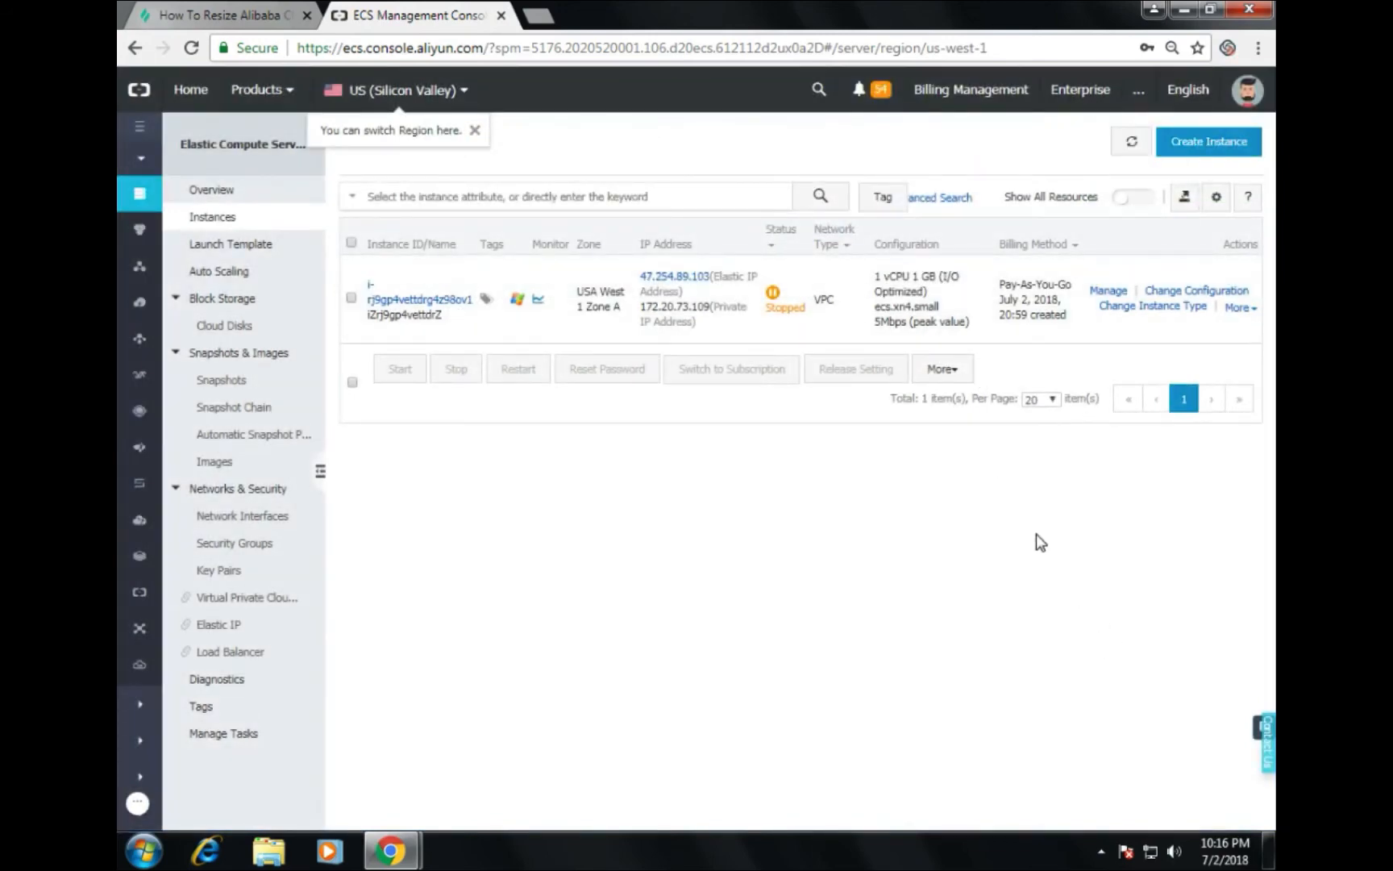
# Step: Refresh until the instance shows Running, then connect to its VNC management terminal
pyautogui.click(1131, 141)
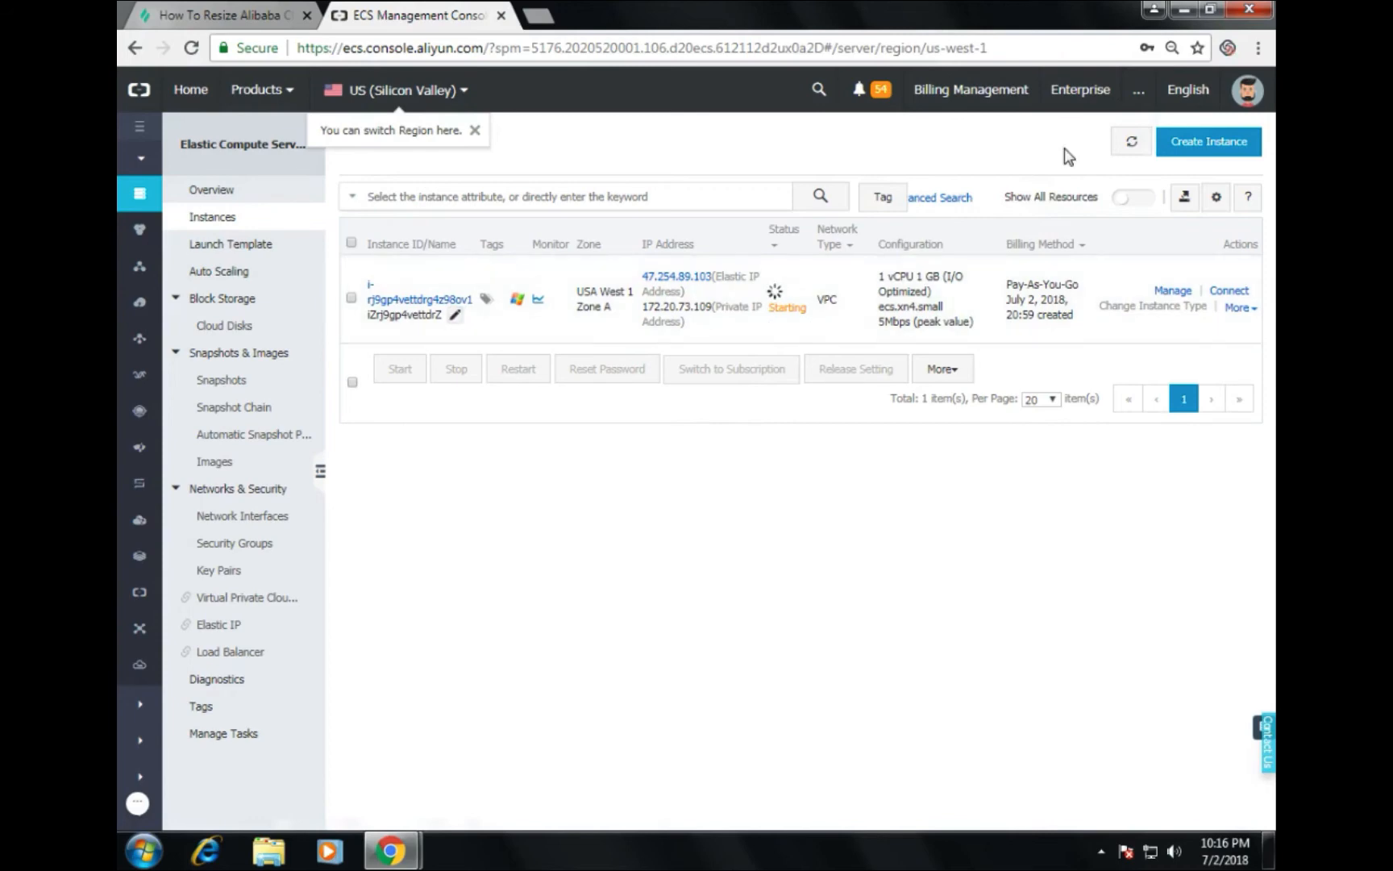
pyautogui.click(1133, 142)
pyautogui.click(1134, 145)
pyautogui.click(1133, 145)
pyautogui.click(1130, 145)
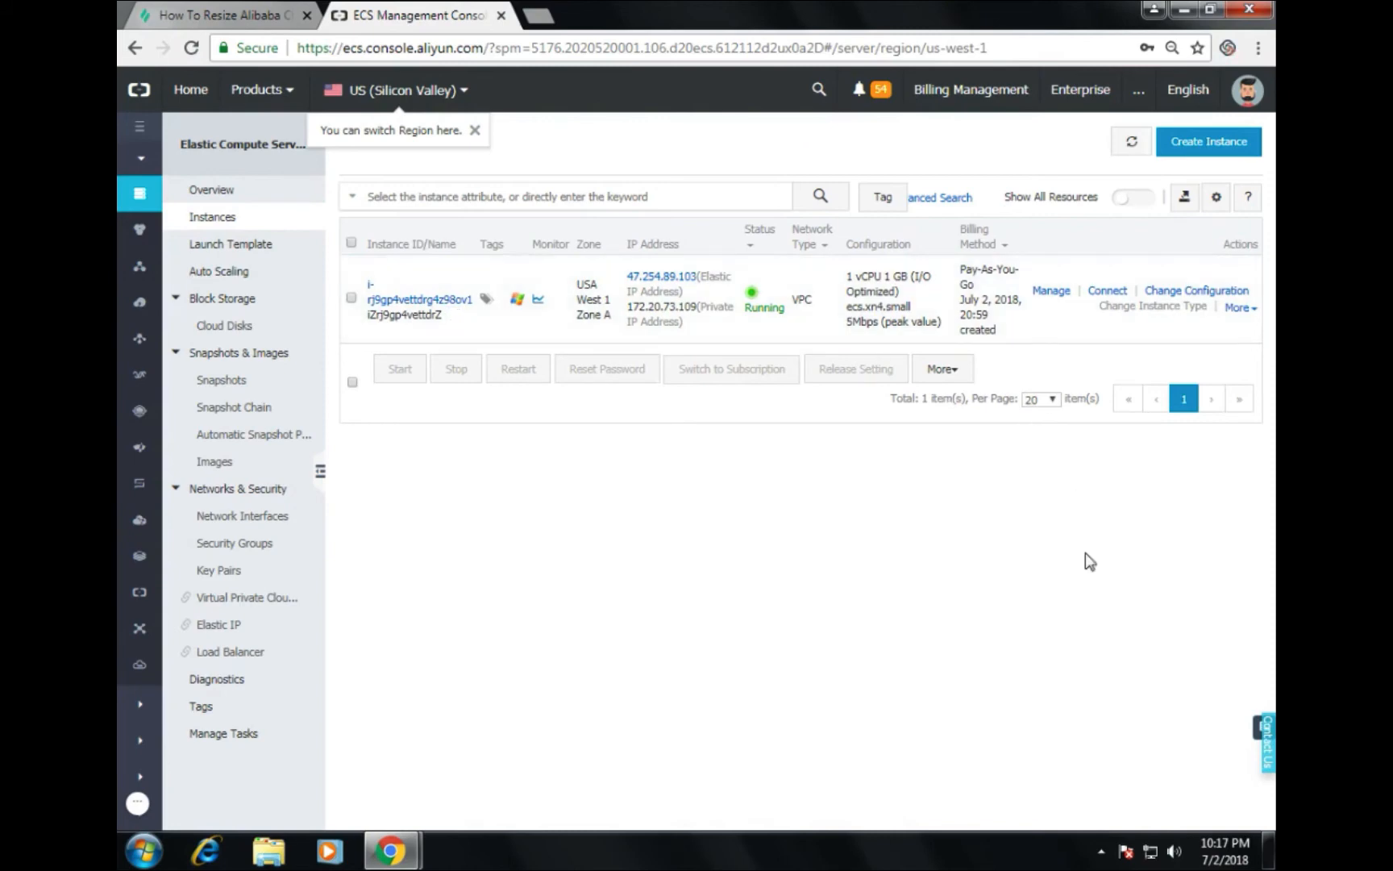
pyautogui.click(1107, 292)
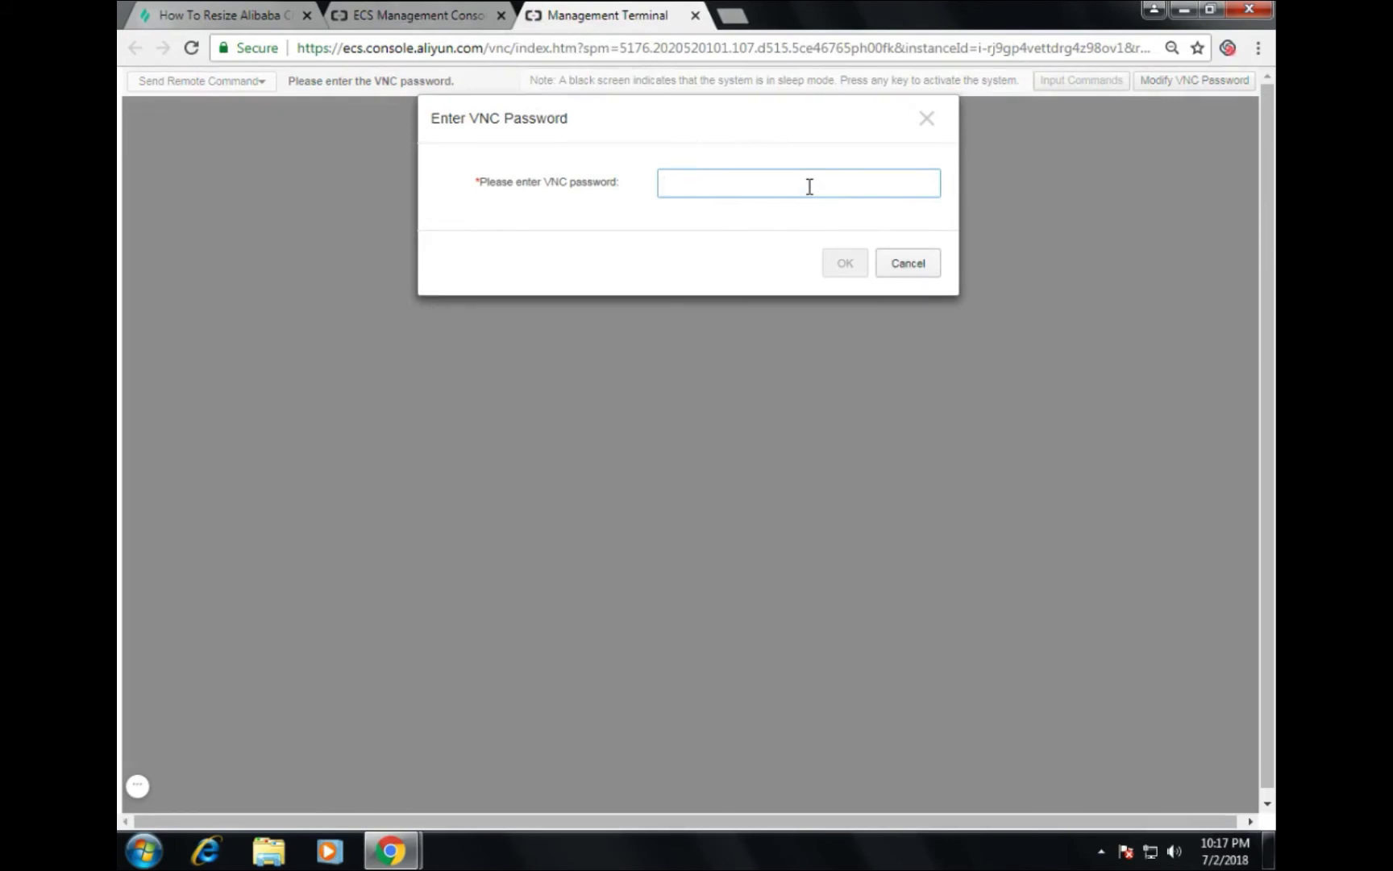
# Step: Enter the 6-character VNC password and confirm to connect to the instance terminal
pyautogui.write('*')
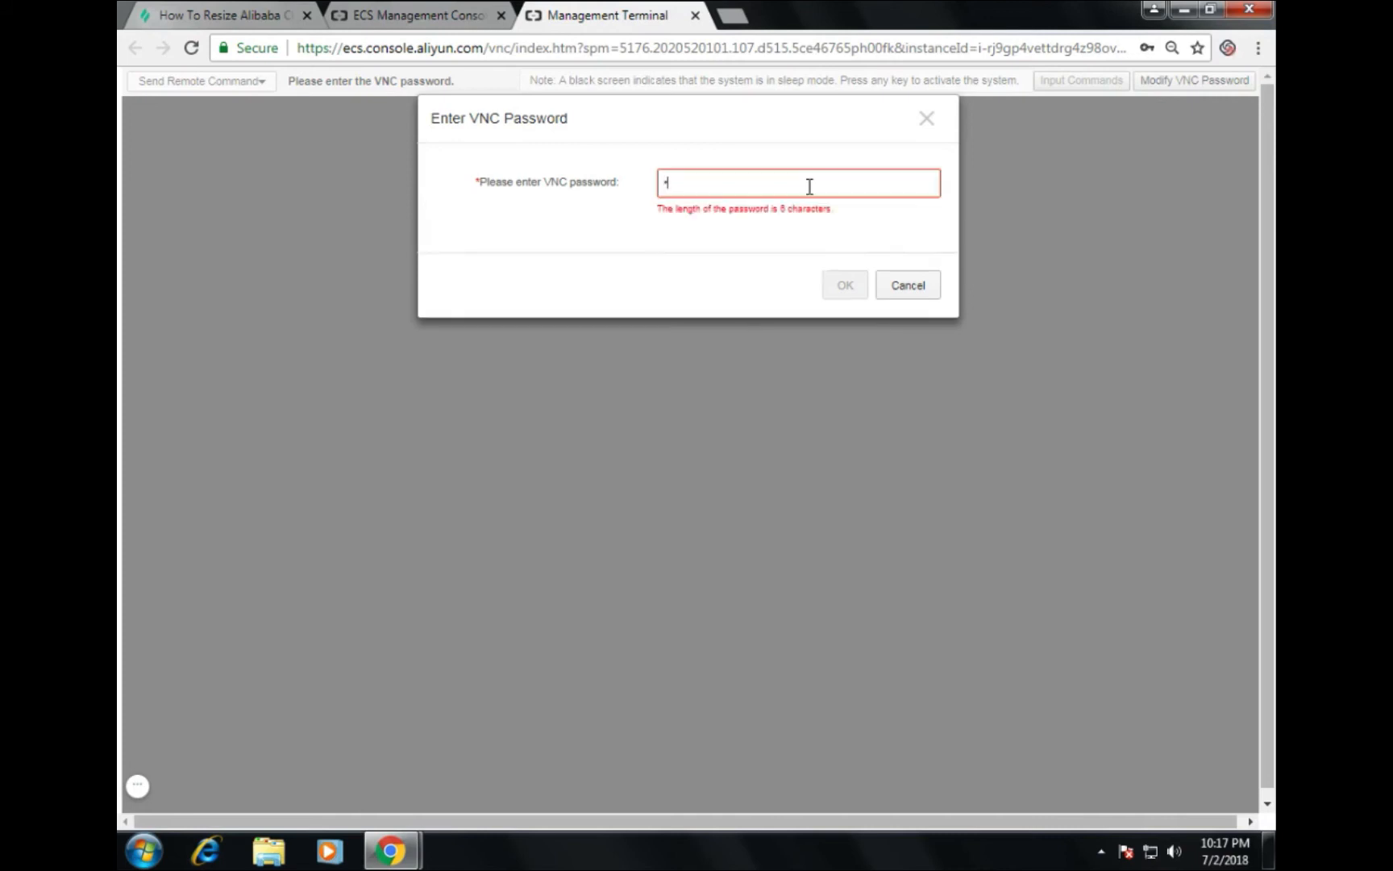
pyautogui.write('*')
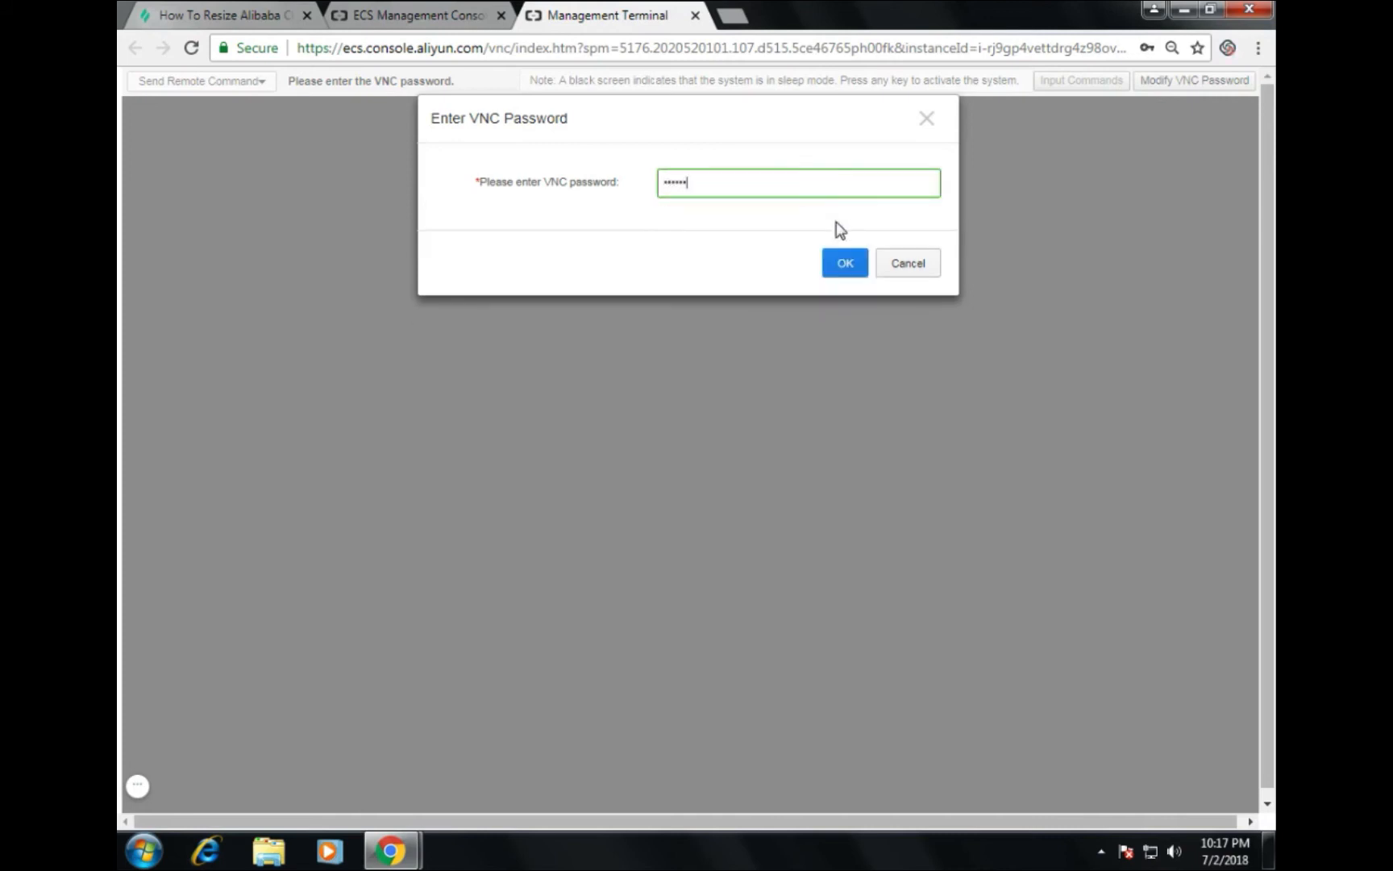
pyautogui.click(842, 262)
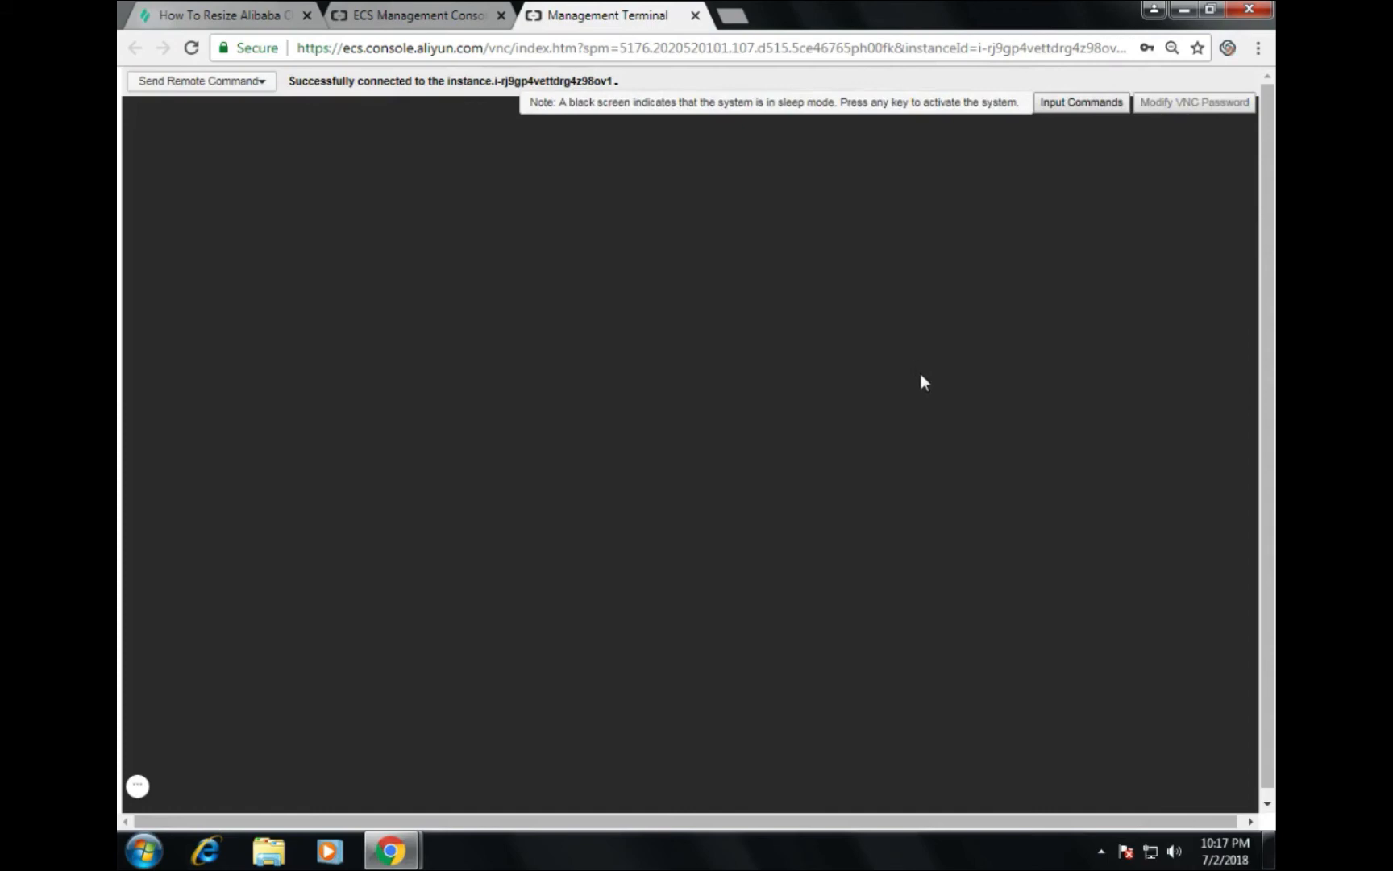